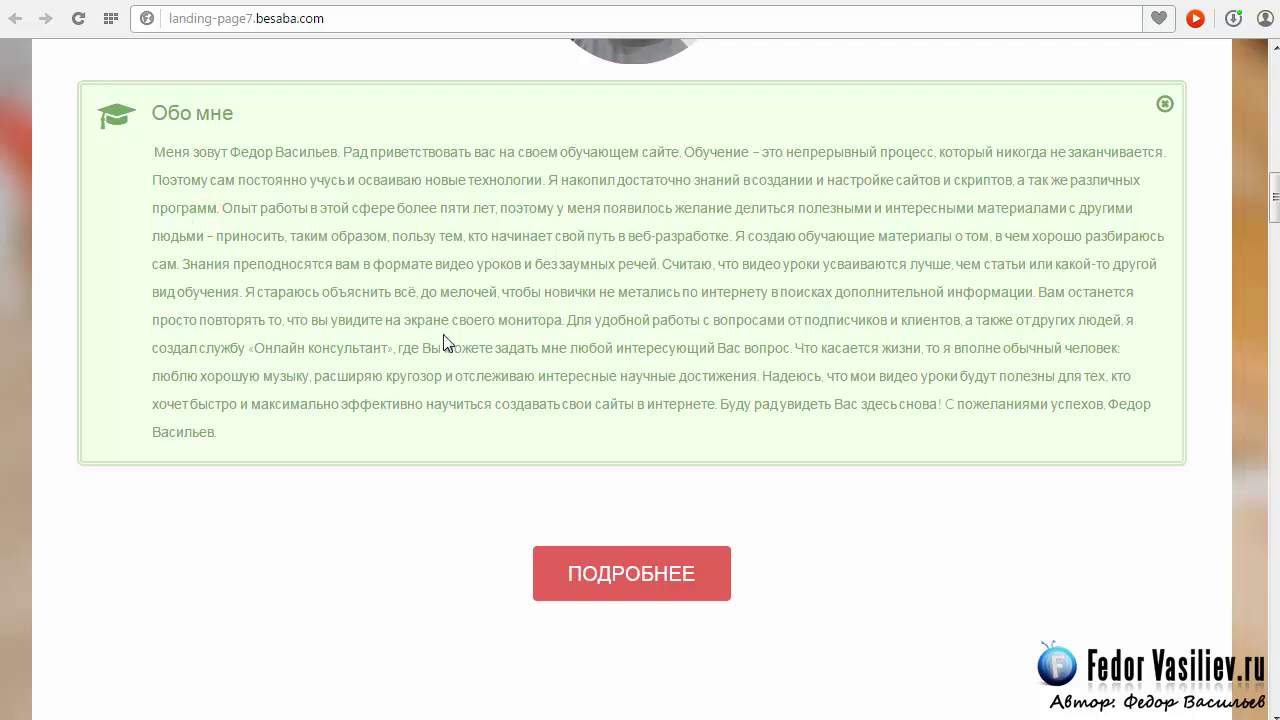
- Examine the landing page's "Обо мне" section, including its heading, round photo, green text box and "Подробнее" button
{"action": "scroll", "coordinate": [902, 486], "scroll_direction": "down", "scroll_amount": 3}
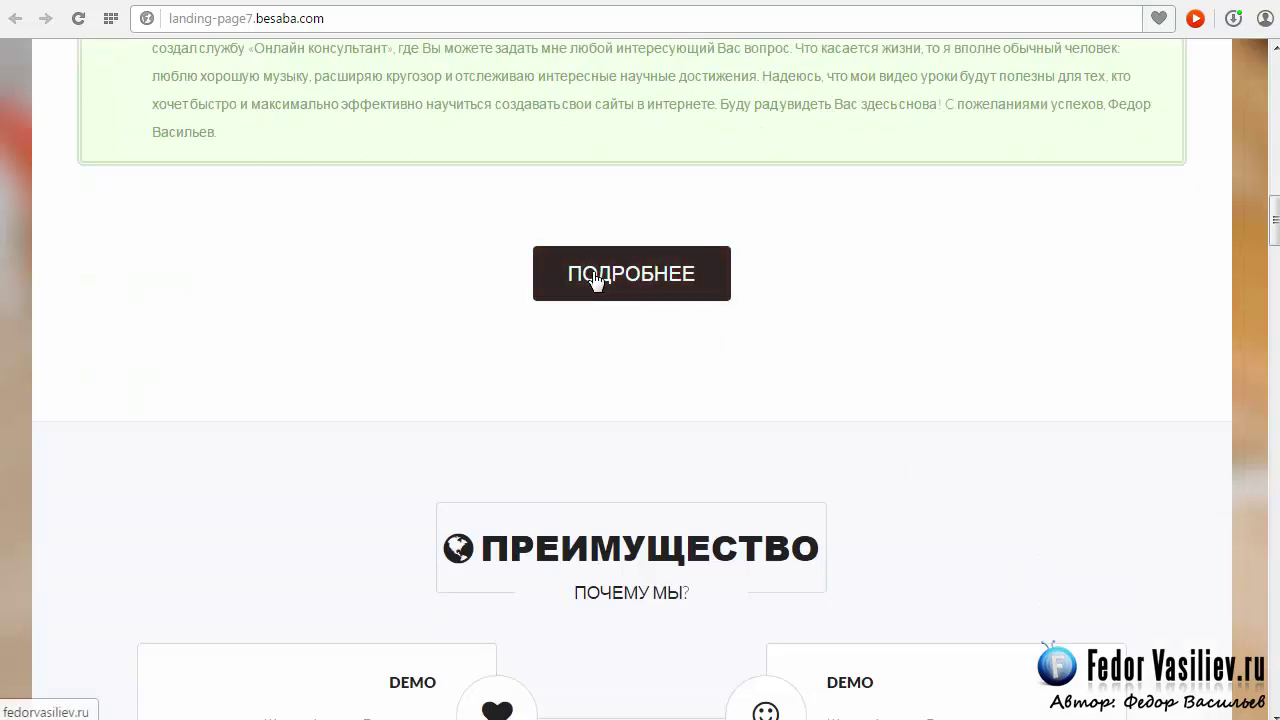
{"action": "scroll", "coordinate": [771, 314], "scroll_direction": "up", "scroll_amount": 1}
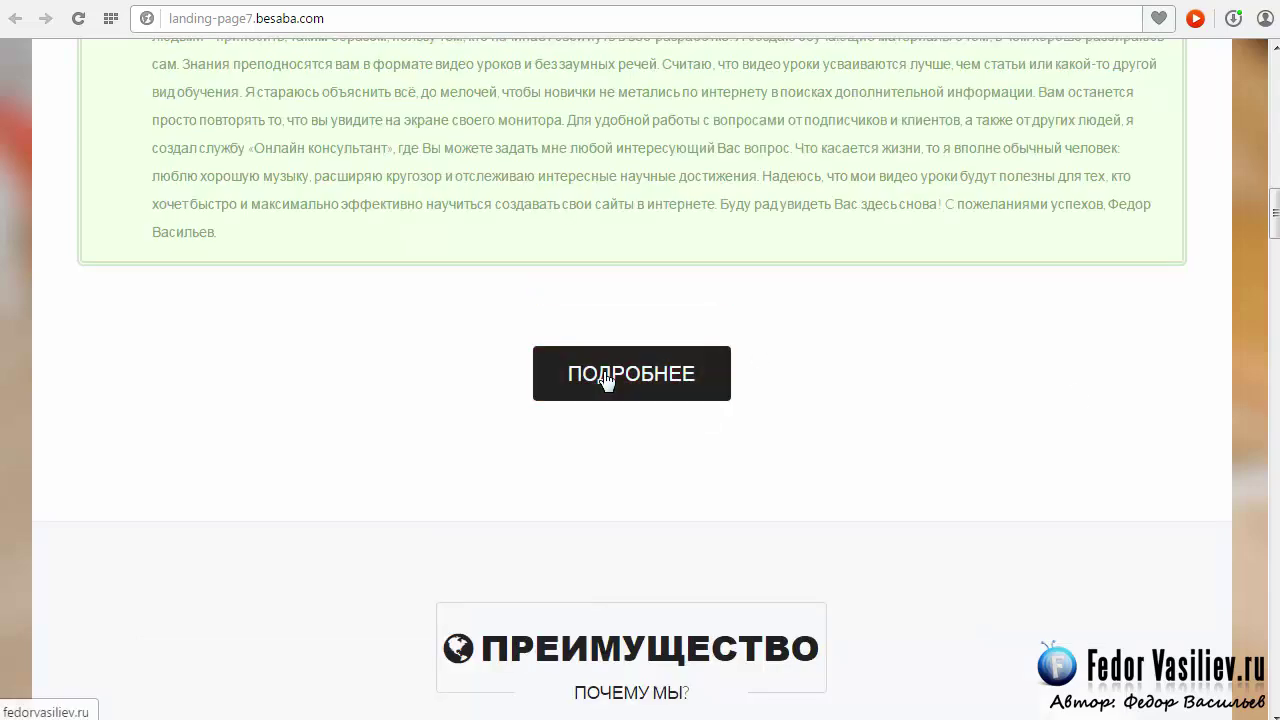
{"action": "scroll", "coordinate": [997, 422], "scroll_direction": "up", "scroll_amount": 5}
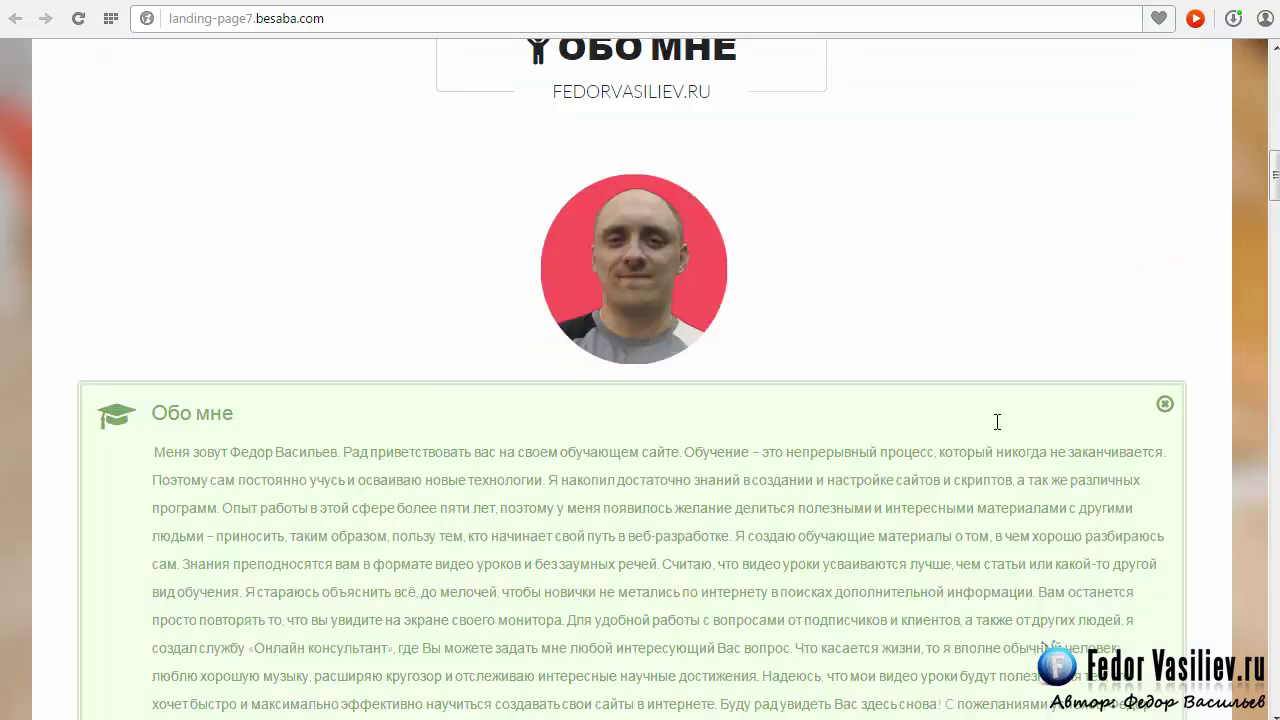
{"action": "scroll", "coordinate": [997, 425], "scroll_direction": "up", "scroll_amount": 2}
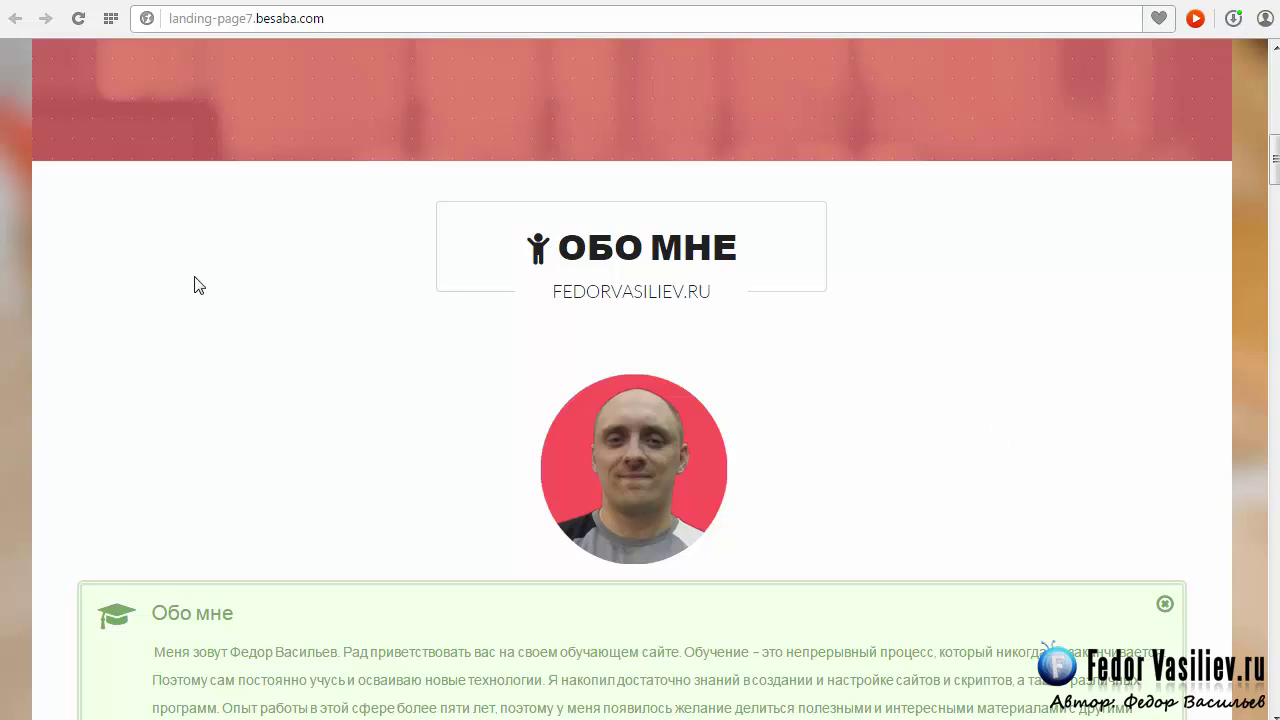
{"action": "scroll", "coordinate": [98, 338], "scroll_direction": "down", "scroll_amount": 2}
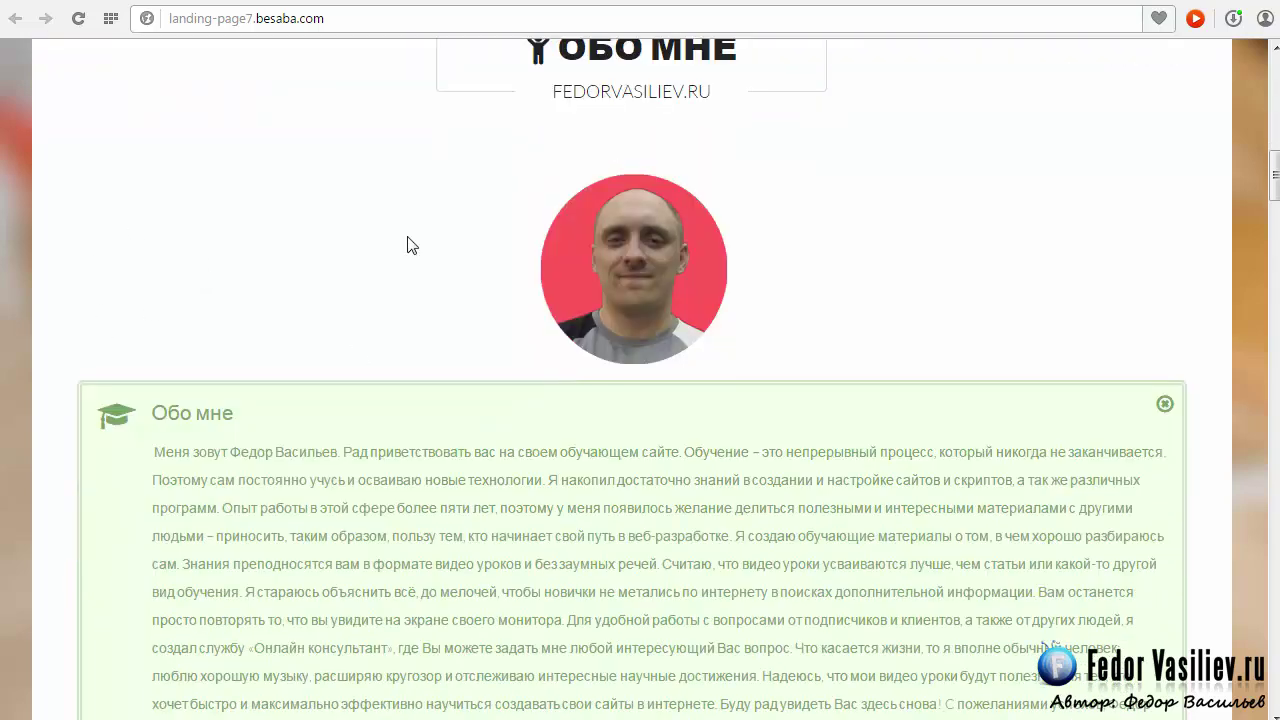
{"action": "scroll", "coordinate": [846, 367], "scroll_direction": "up", "scroll_amount": 2}
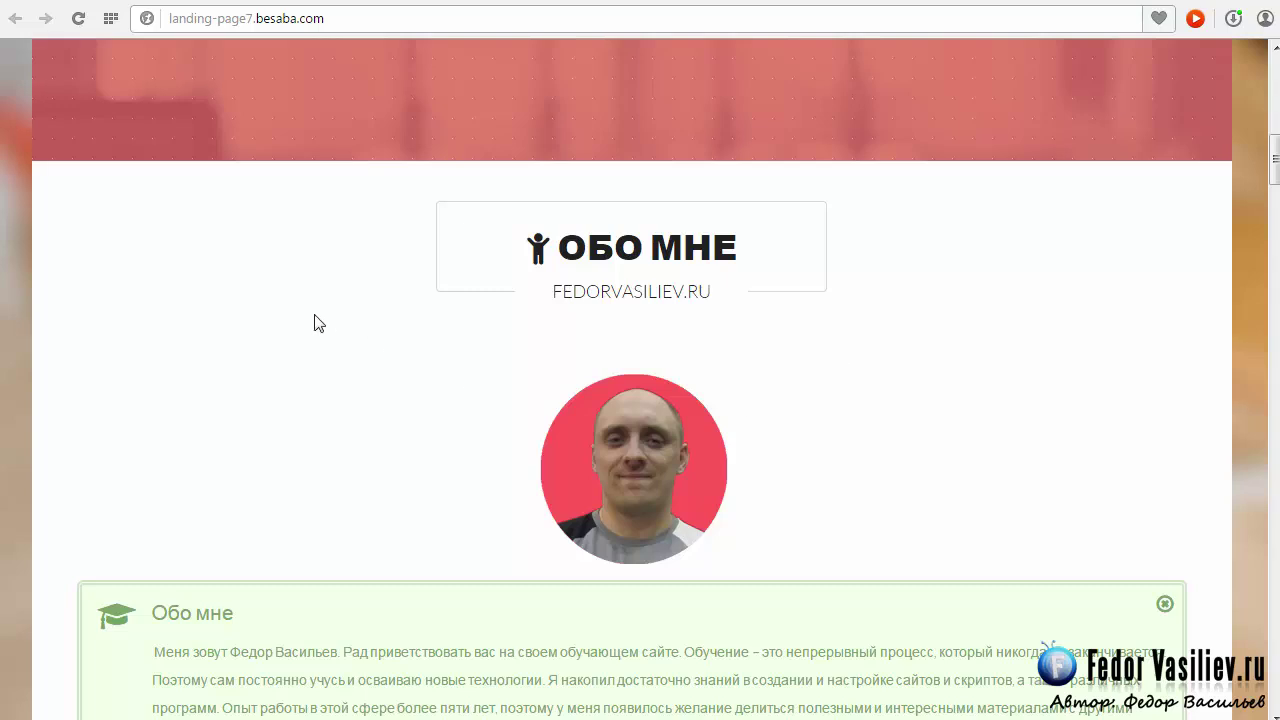
{"action": "scroll", "coordinate": [800, 344], "scroll_direction": "down", "scroll_amount": 3}
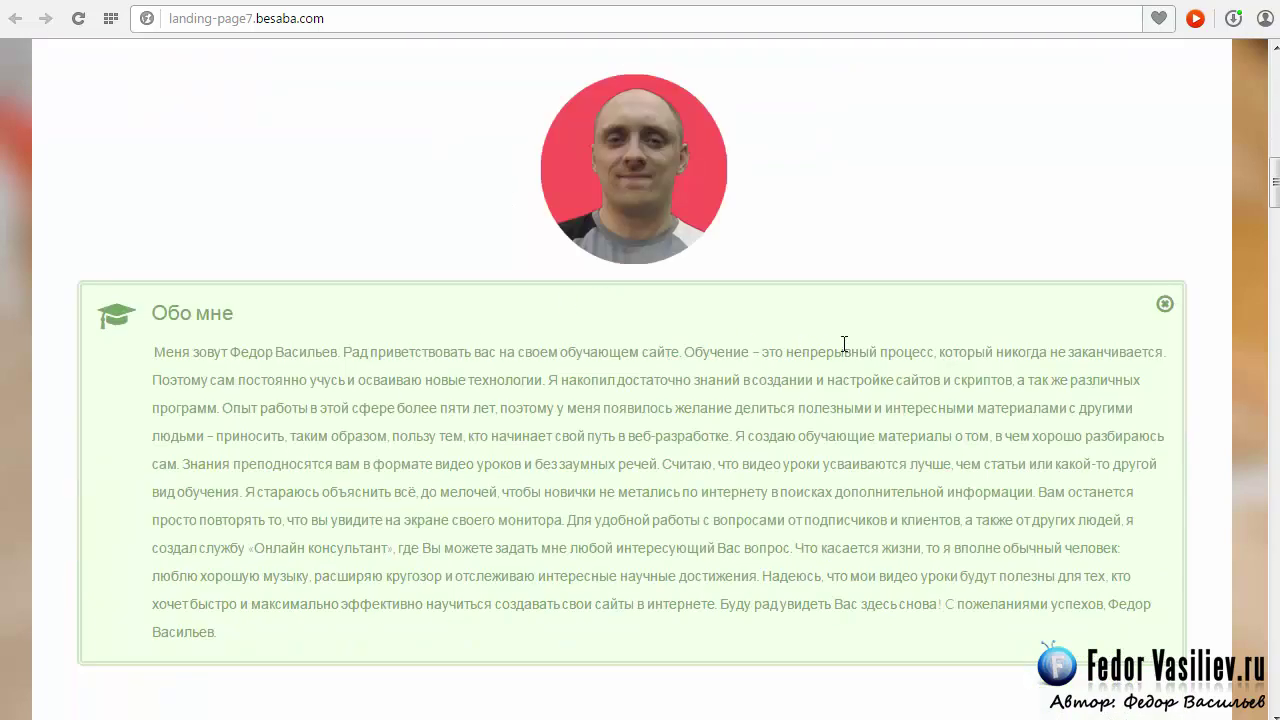
{"action": "scroll", "coordinate": [844, 344], "scroll_direction": "up", "scroll_amount": 3}
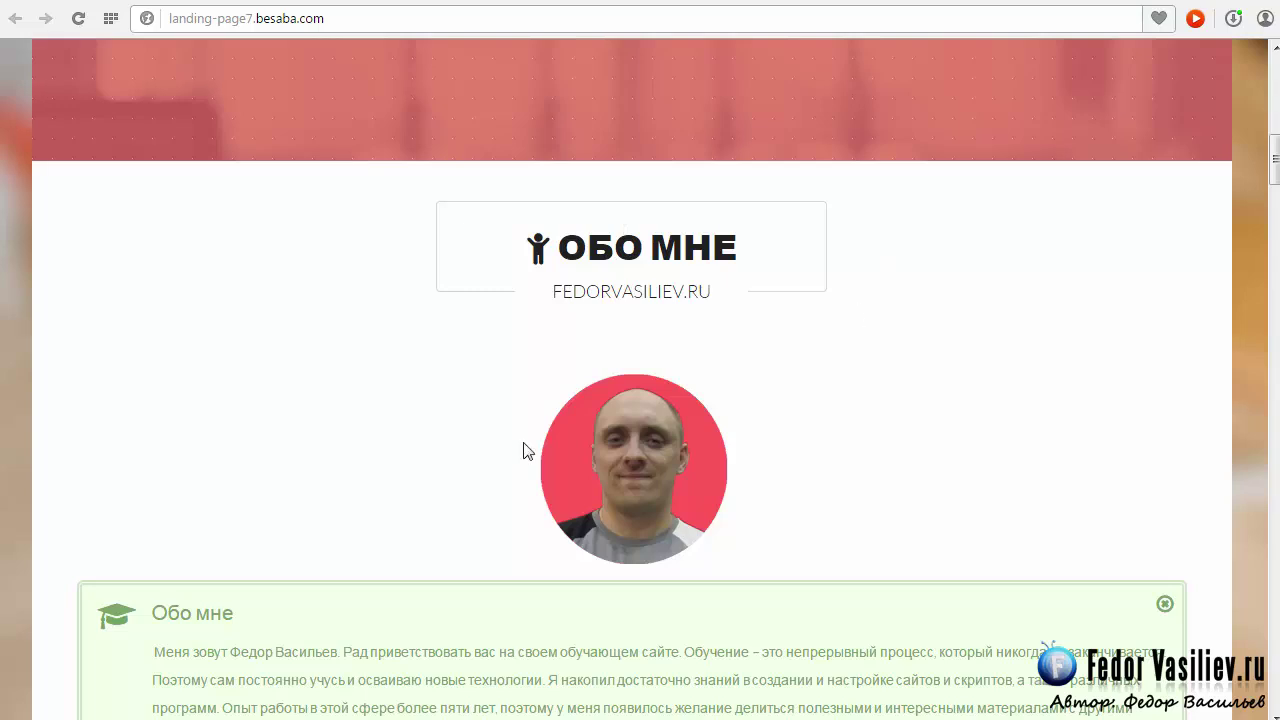
- In the Joomla template manager's options, set "Просмотр позиций модулей" to "Включено", then save and close
{"action": "left_click", "coordinate": [527, 1]}
{"action": "left_click", "coordinate": [632, 57]}
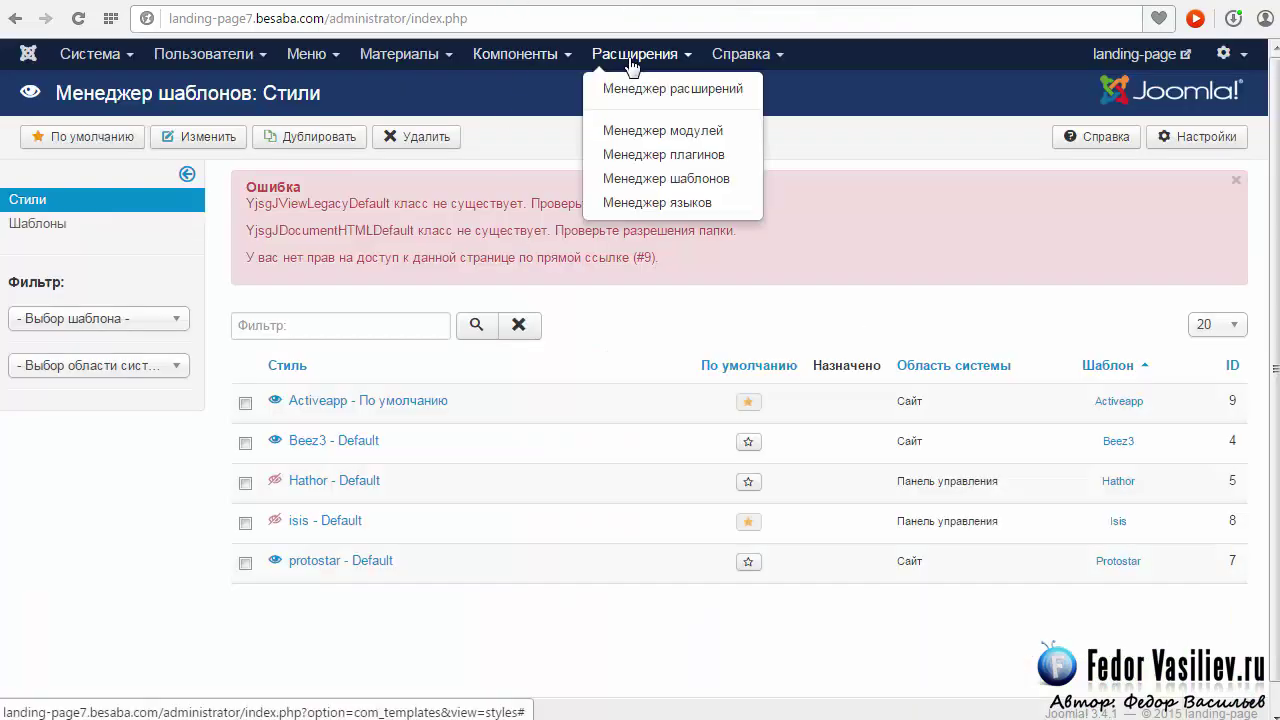
{"action": "left_click", "coordinate": [656, 178]}
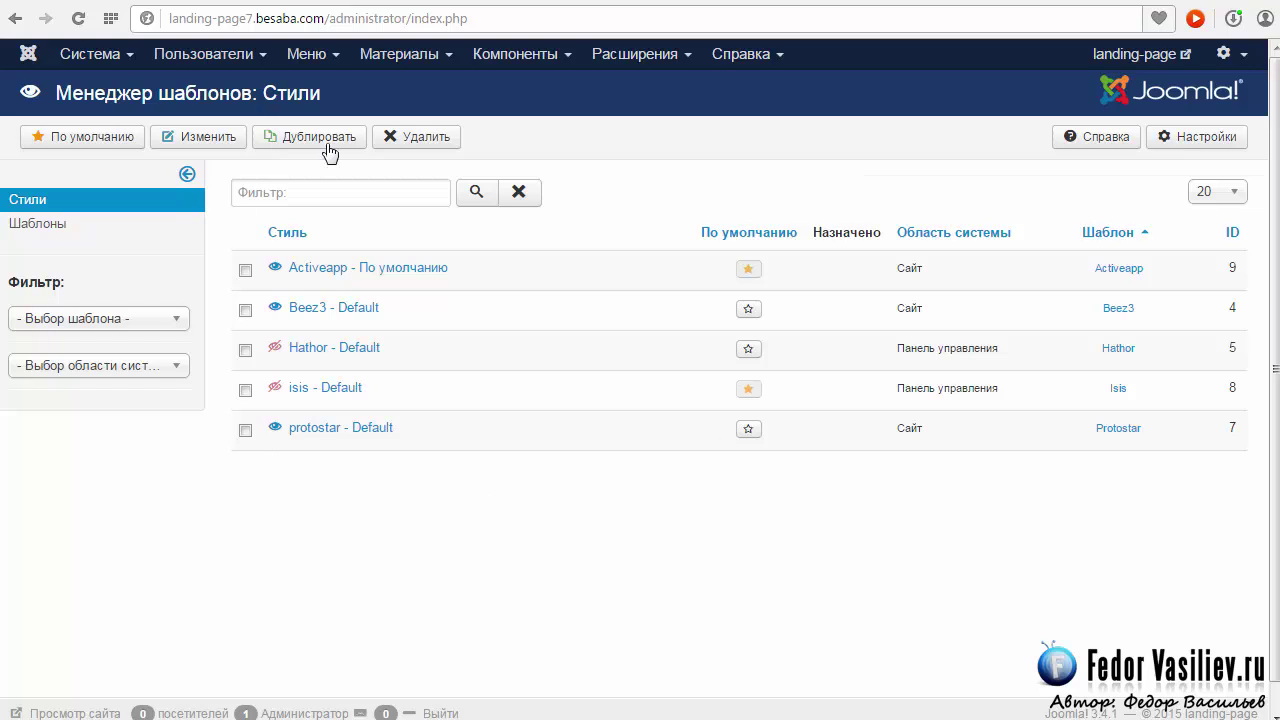
{"action": "left_click", "coordinate": [1204, 142]}
{"action": "left_click", "coordinate": [1206, 143]}
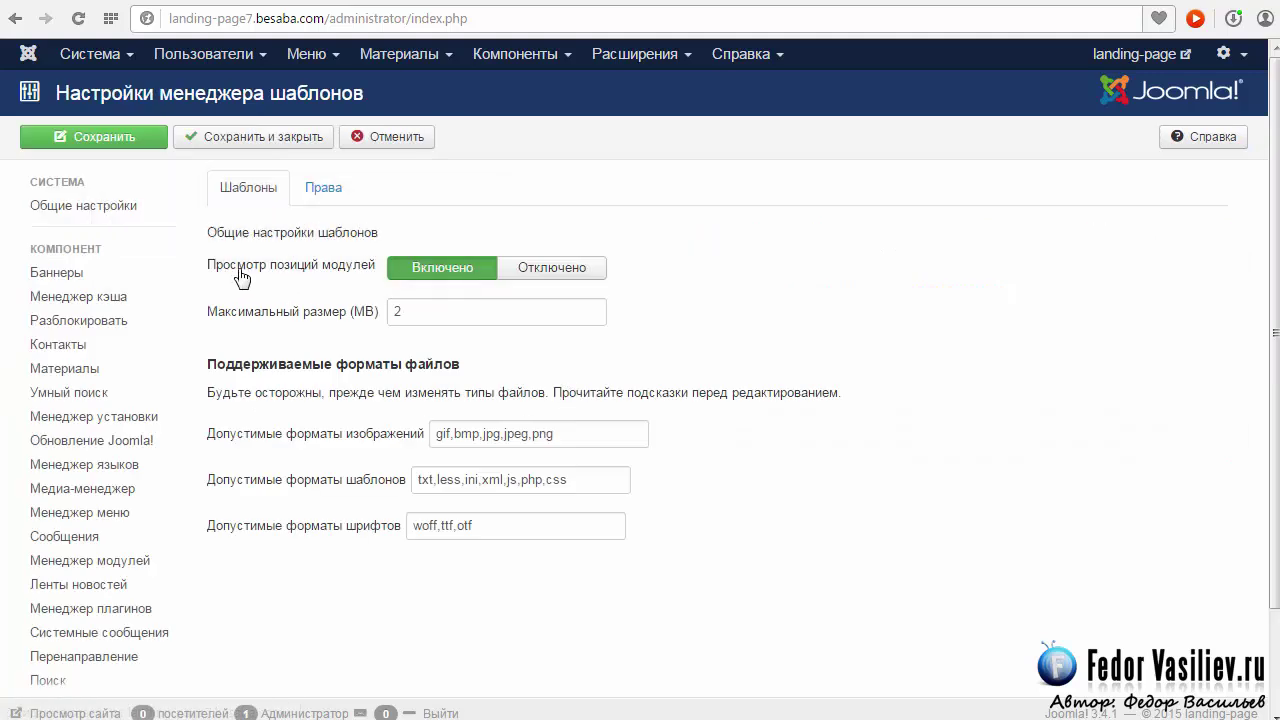
{"action": "left_click", "coordinate": [462, 276]}
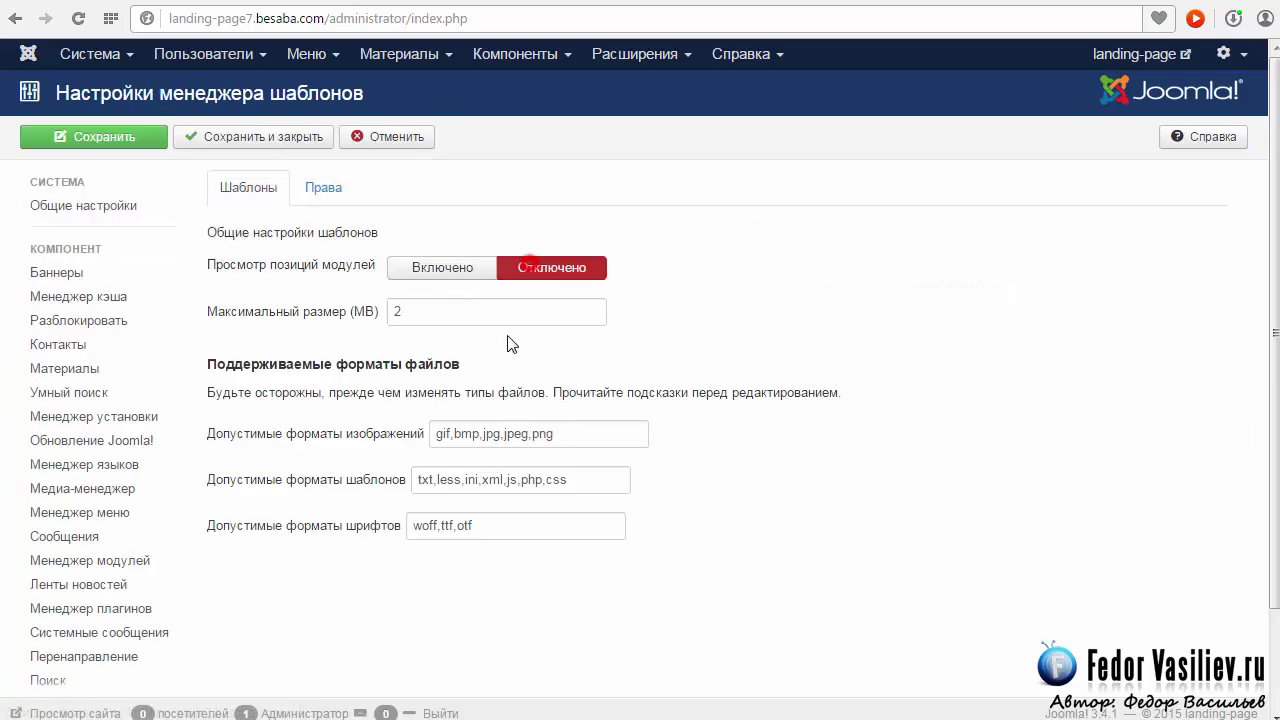
{"action": "left_click", "coordinate": [446, 279]}
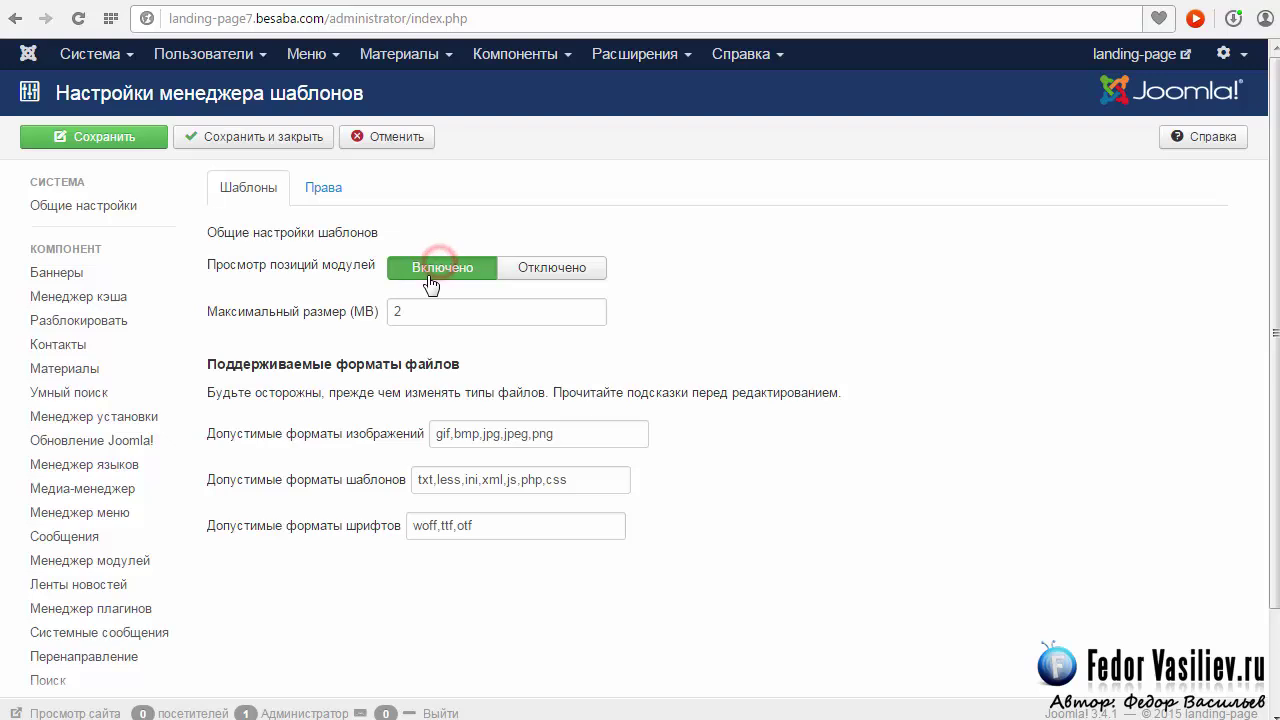
{"action": "left_click", "coordinate": [221, 146]}
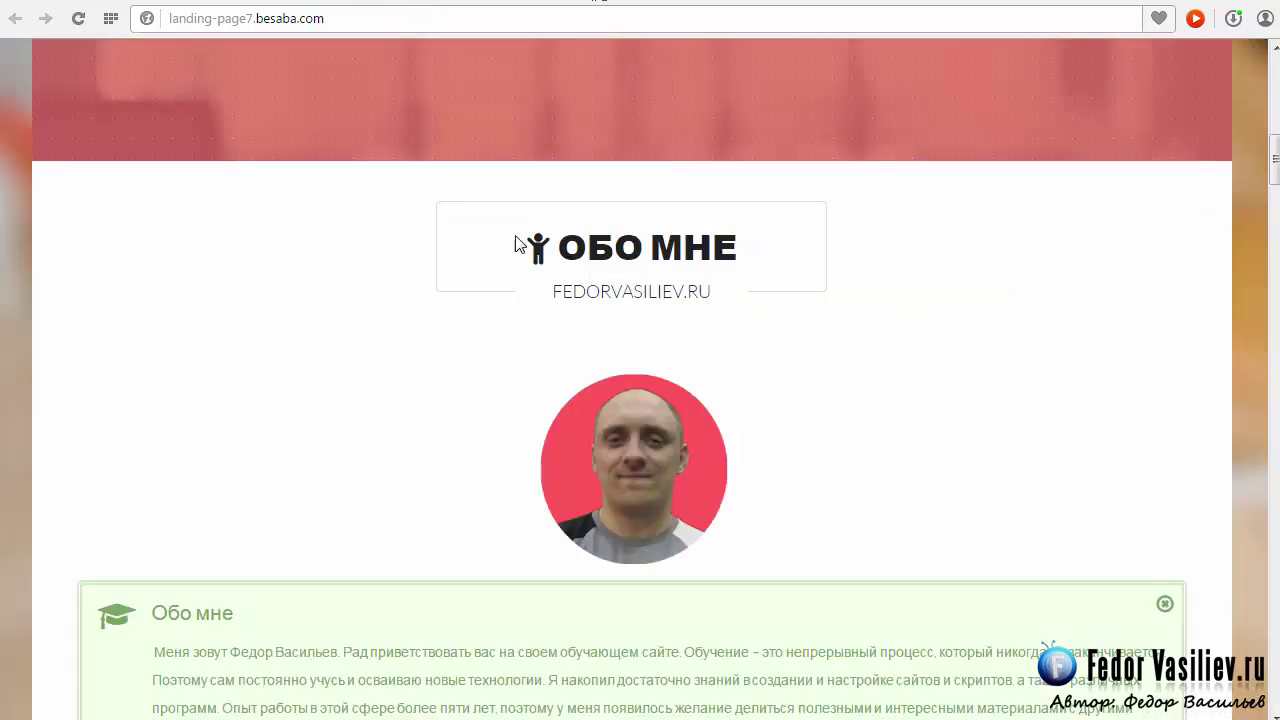
- Load the landing page with the module position preview by appending /?tp=1 to its address
{"action": "scroll", "coordinate": [515, 237], "scroll_direction": "up", "scroll_amount": 8}
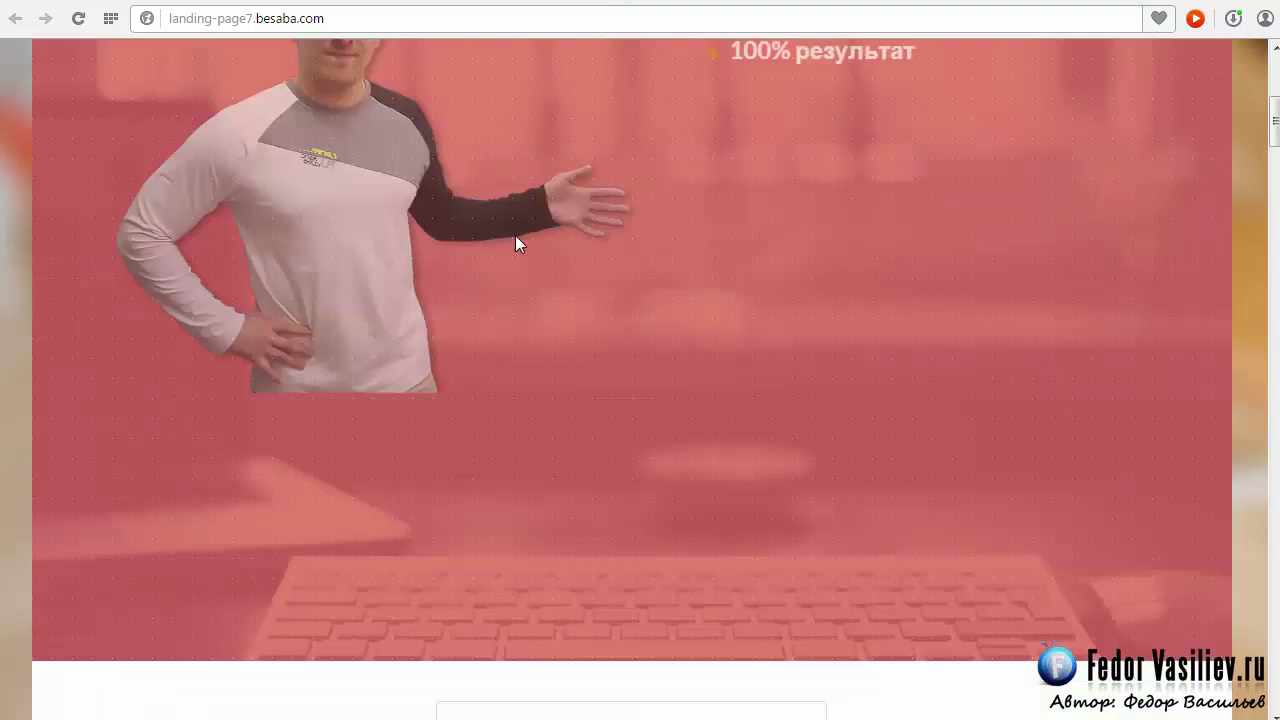
{"action": "left_click", "coordinate": [331, 20]}
{"action": "left_click", "coordinate": [350, 20]}
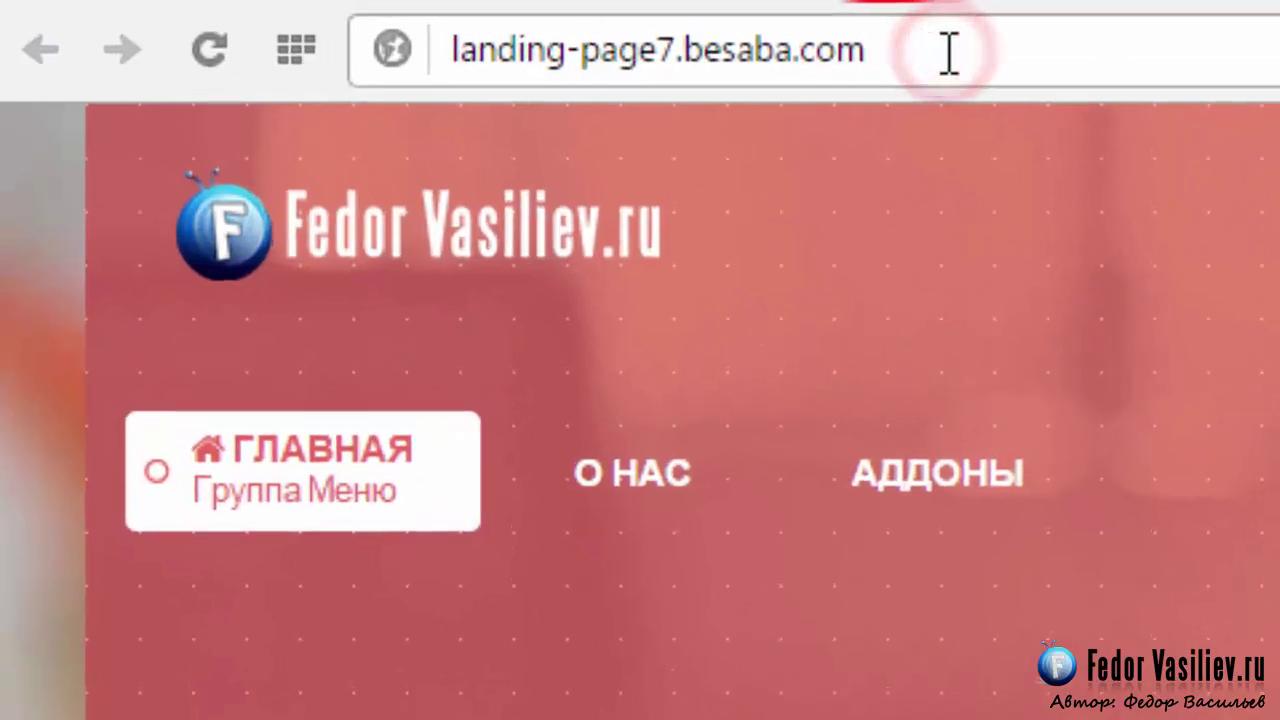
{"action": "type", "text": "/"}
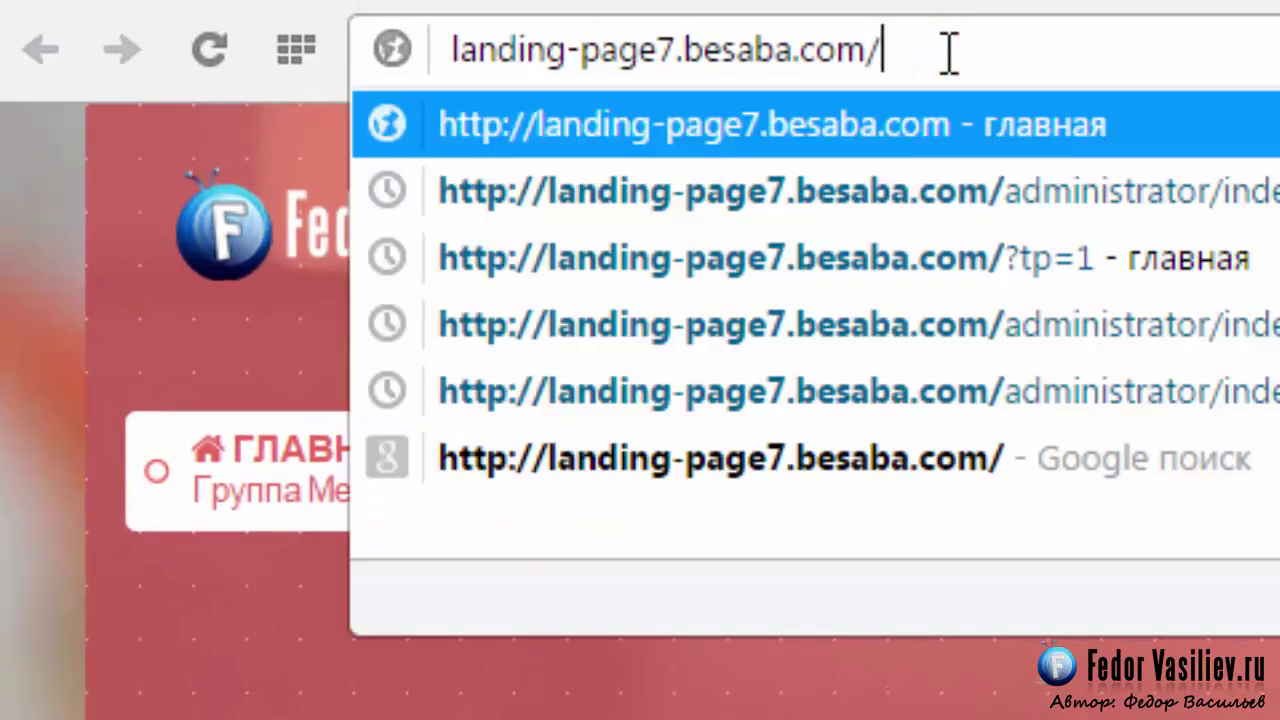
{"action": "type", "text": "?"}
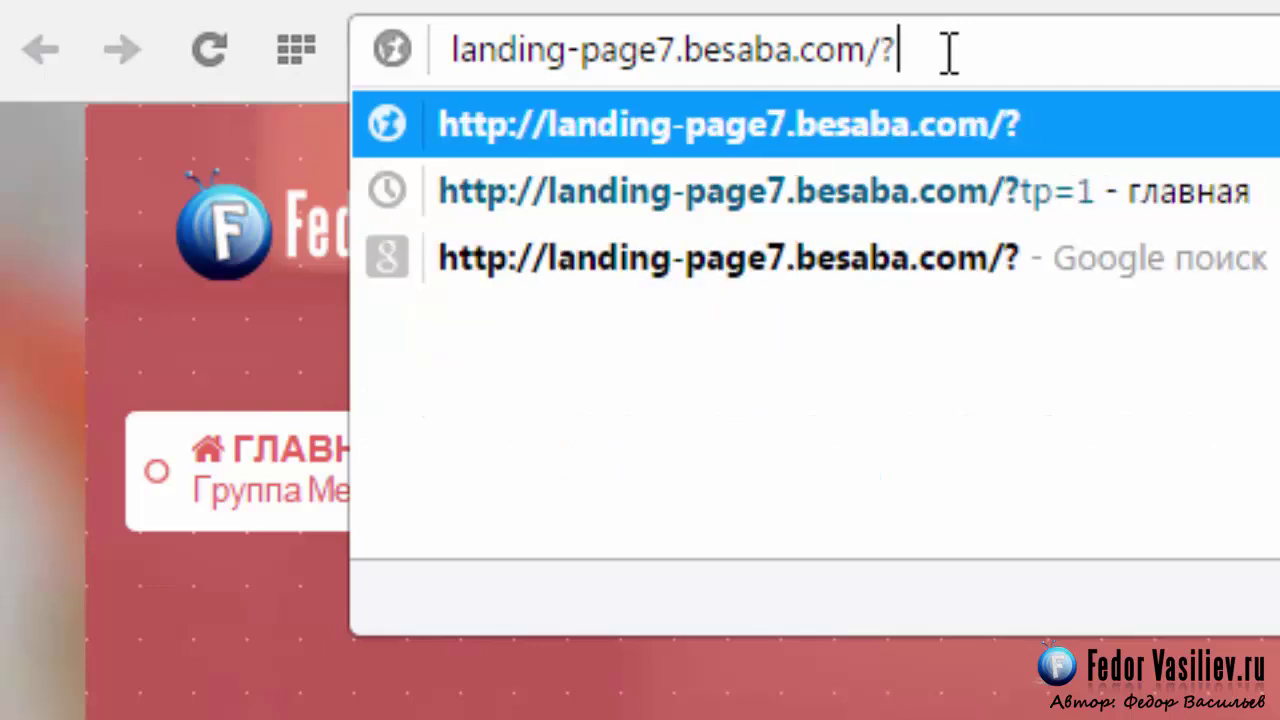
{"action": "type", "text": "tp="}
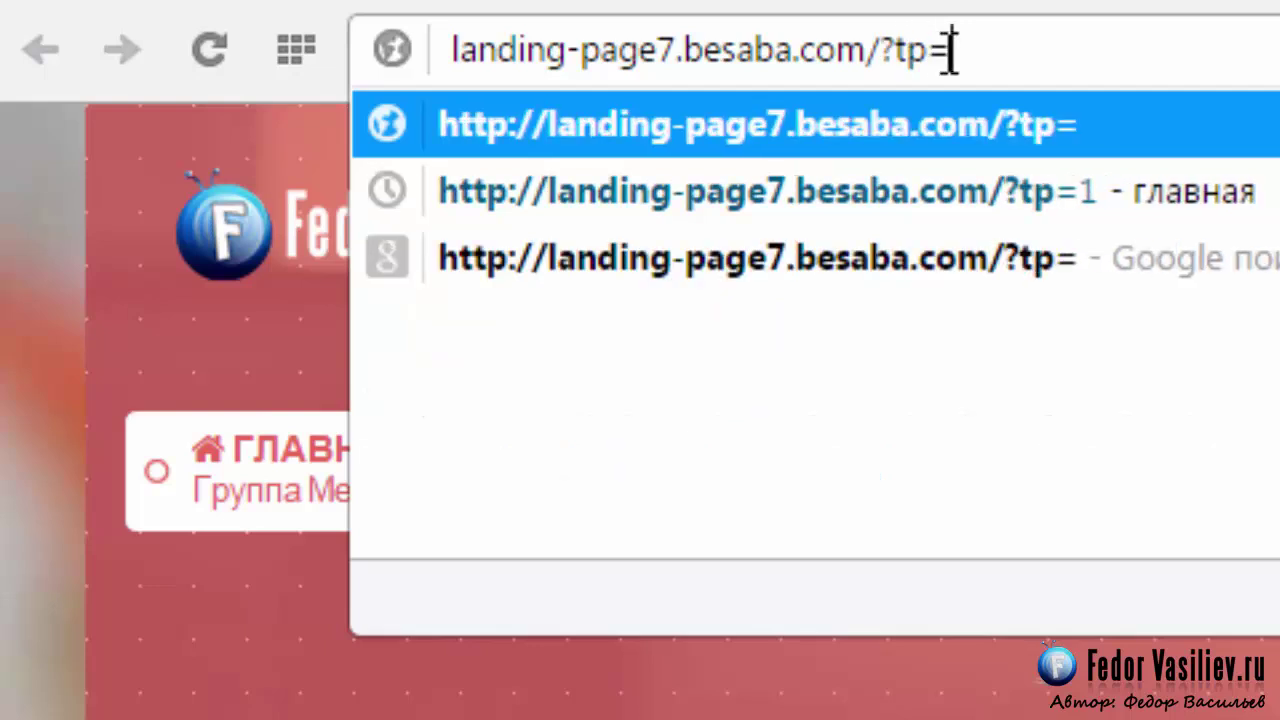
{"action": "type", "text": "1"}
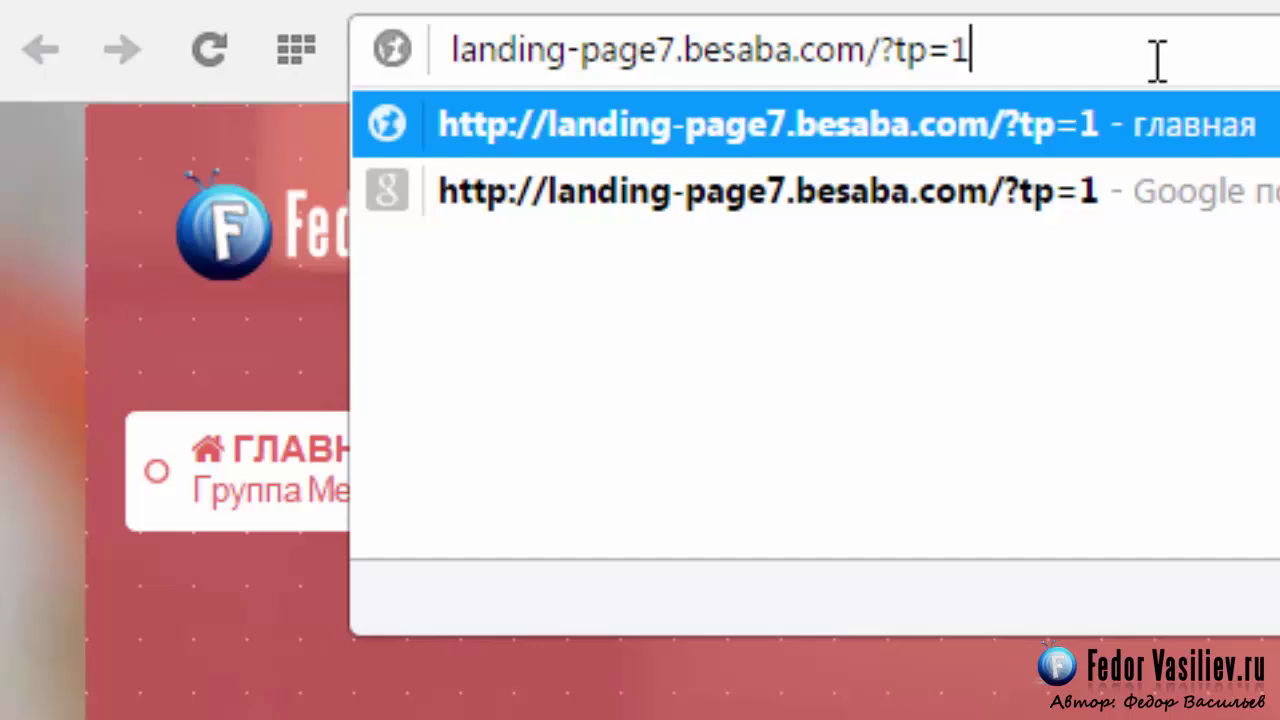
{"action": "key", "text": "Return"}
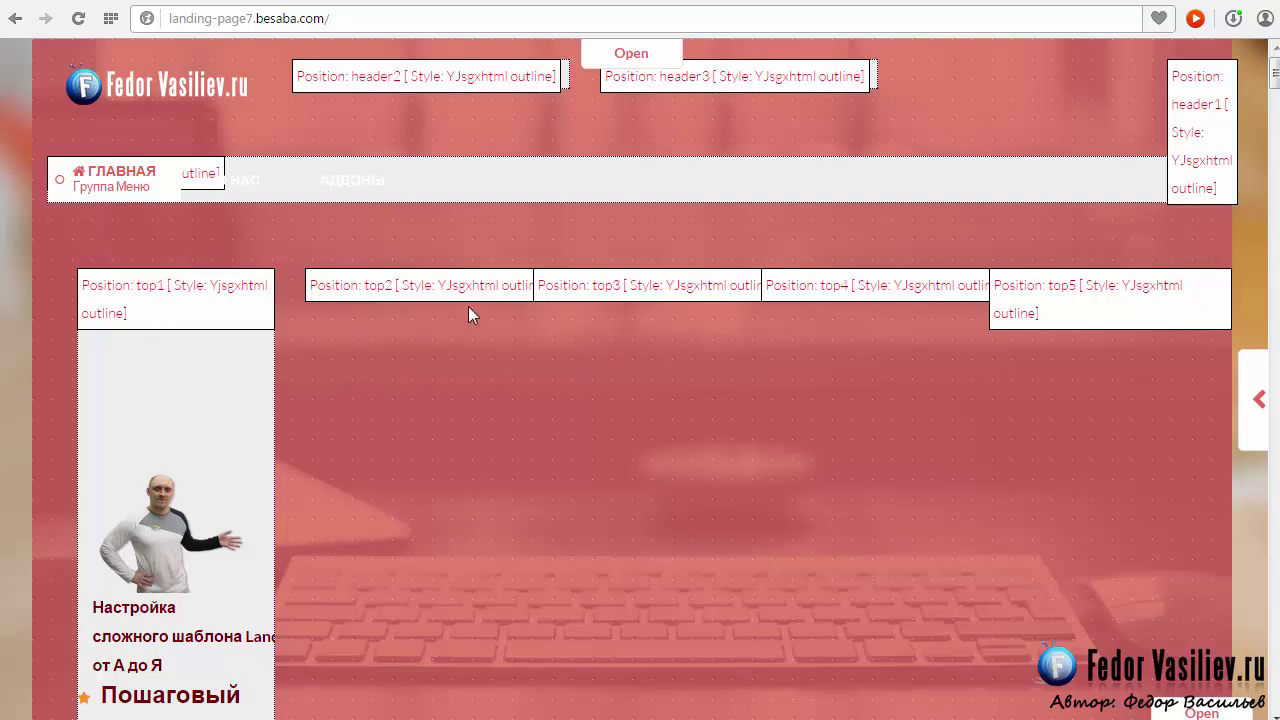
- Examine the outlined module positions on the landing page to identify the one holding the "Обо мне" block
{"action": "scroll", "coordinate": [468, 306], "scroll_direction": "down", "scroll_amount": 9}
{"action": "scroll", "coordinate": [468, 306], "scroll_direction": "up", "scroll_amount": 2}
{"action": "scroll", "coordinate": [468, 306], "scroll_direction": "down", "scroll_amount": 7}
{"action": "scroll", "coordinate": [473, 315], "scroll_direction": "down", "scroll_amount": 5}
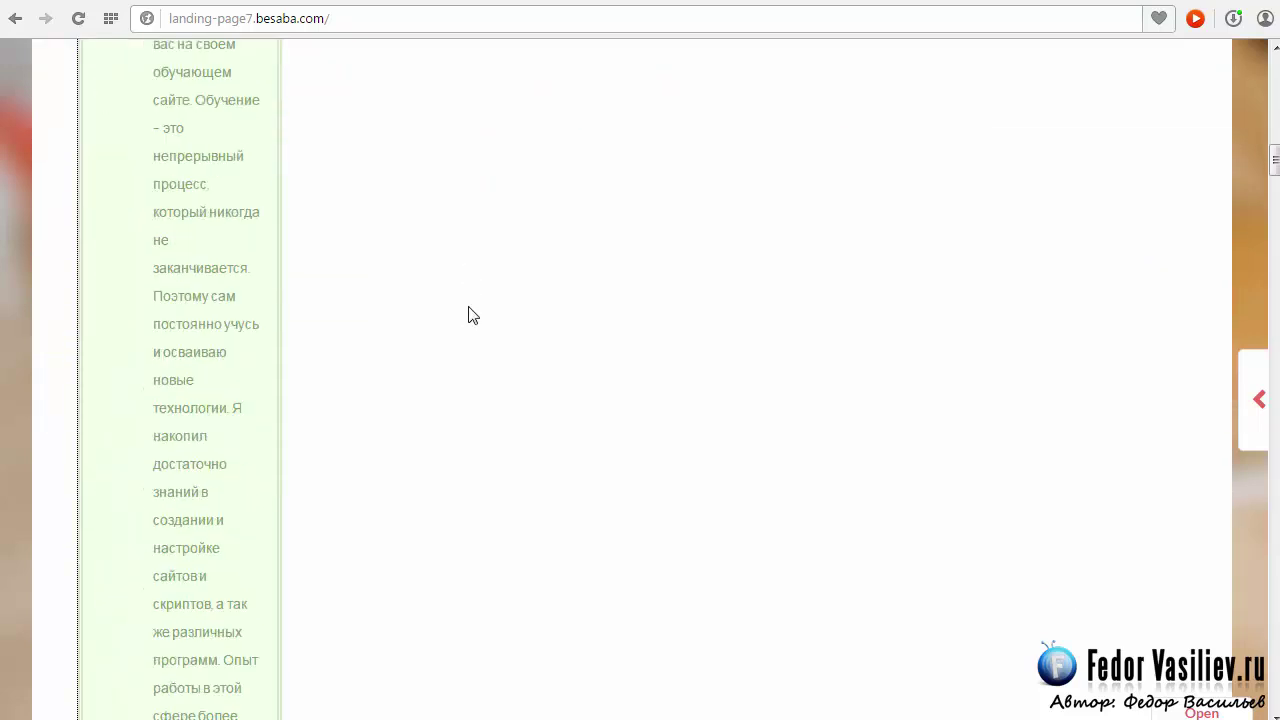
{"action": "scroll", "coordinate": [469, 314], "scroll_direction": "up", "scroll_amount": 9}
{"action": "scroll", "coordinate": [469, 314], "scroll_direction": "down", "scroll_amount": 13}
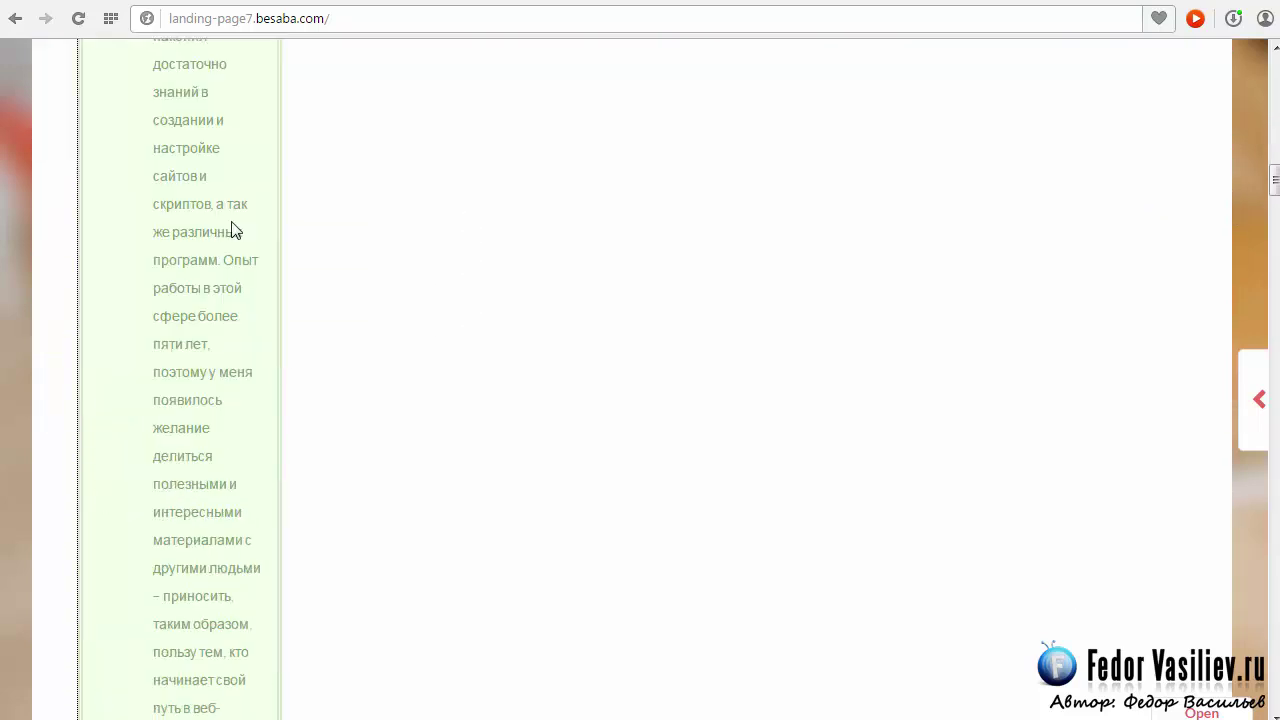
{"action": "scroll", "coordinate": [260, 245], "scroll_direction": "down", "scroll_amount": 5}
{"action": "scroll", "coordinate": [377, 409], "scroll_direction": "up", "scroll_amount": 12}
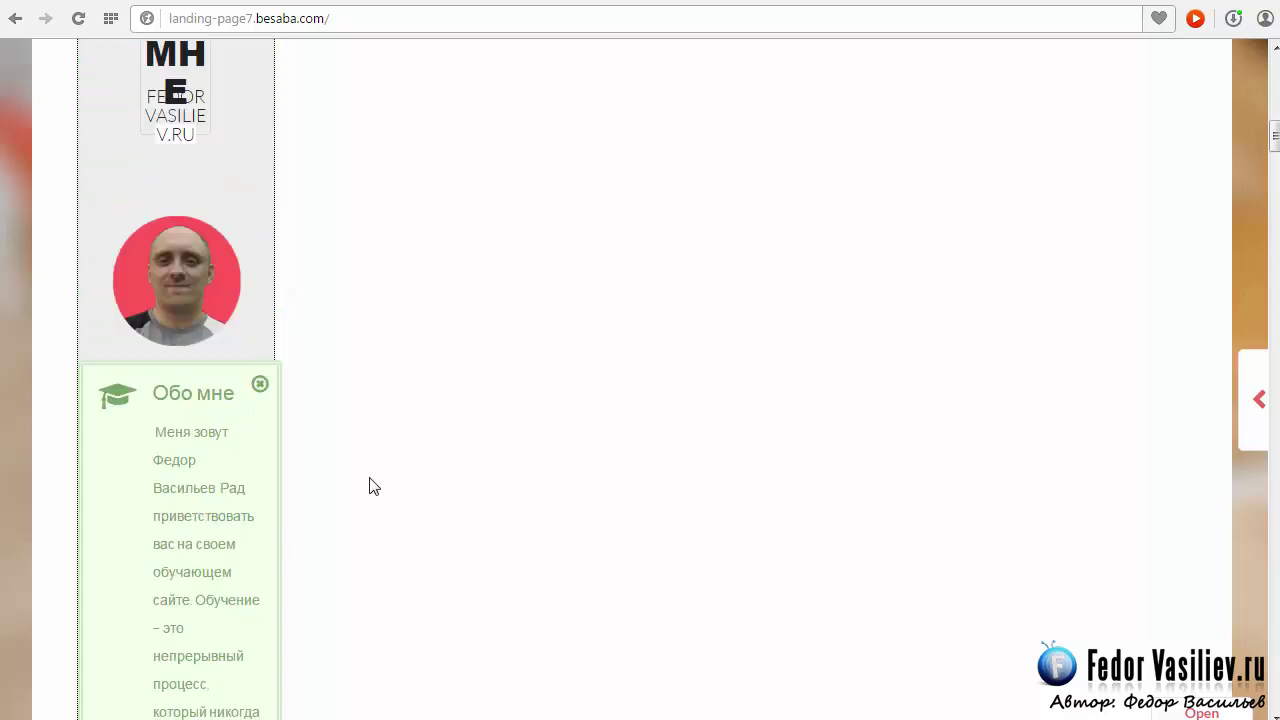
{"action": "scroll", "coordinate": [370, 480], "scroll_direction": "up", "scroll_amount": 8}
{"action": "scroll", "coordinate": [371, 466], "scroll_direction": "down", "scroll_amount": 4}
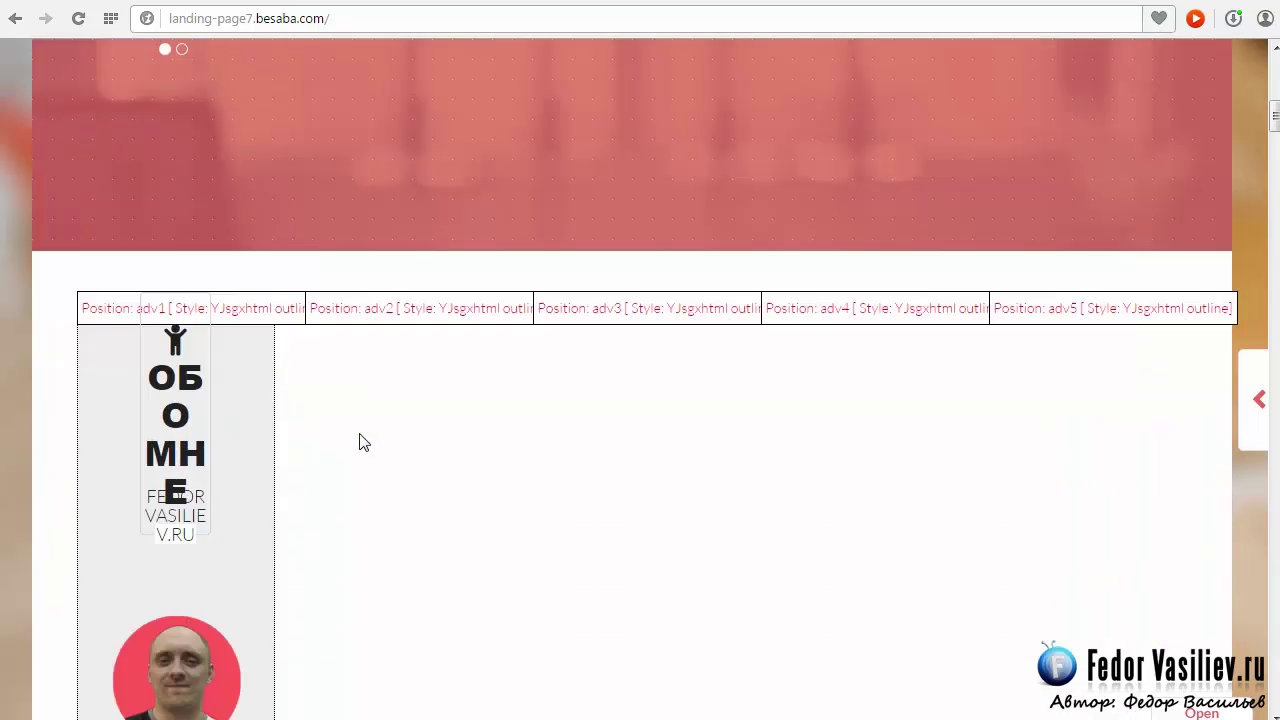
{"action": "double_click", "coordinate": [104, 309]}
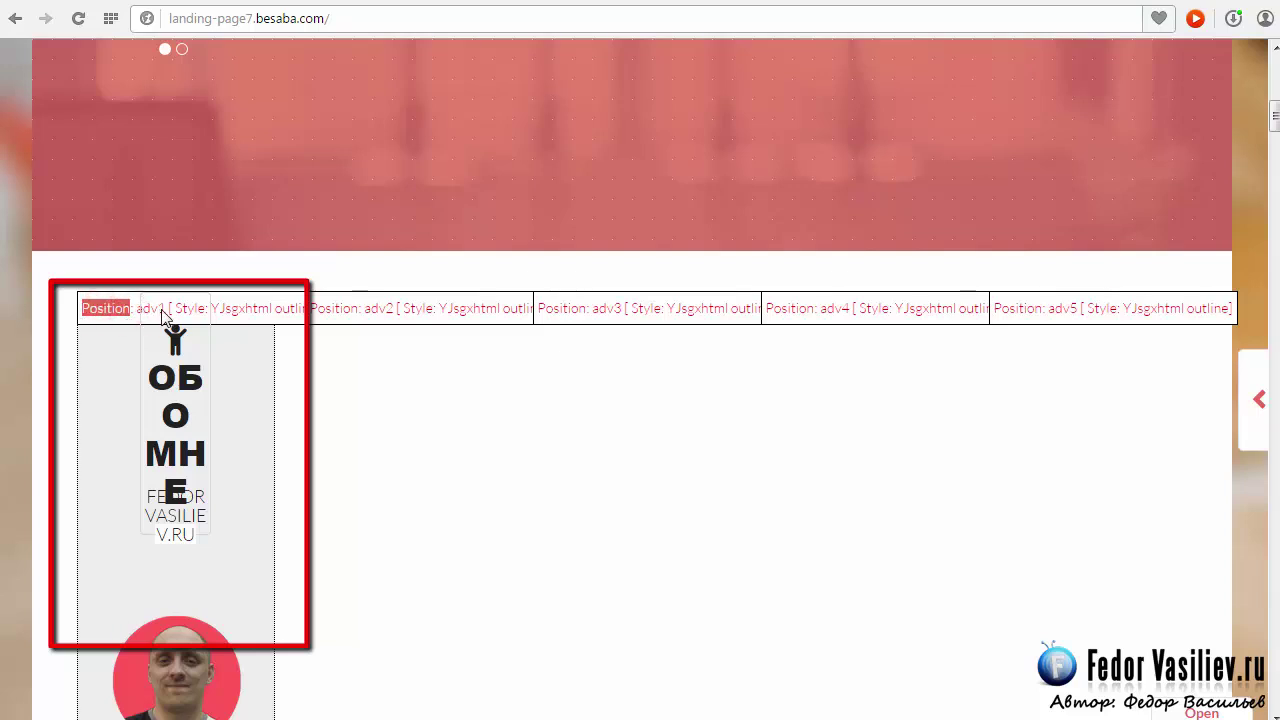
{"action": "left_click", "coordinate": [150, 308]}
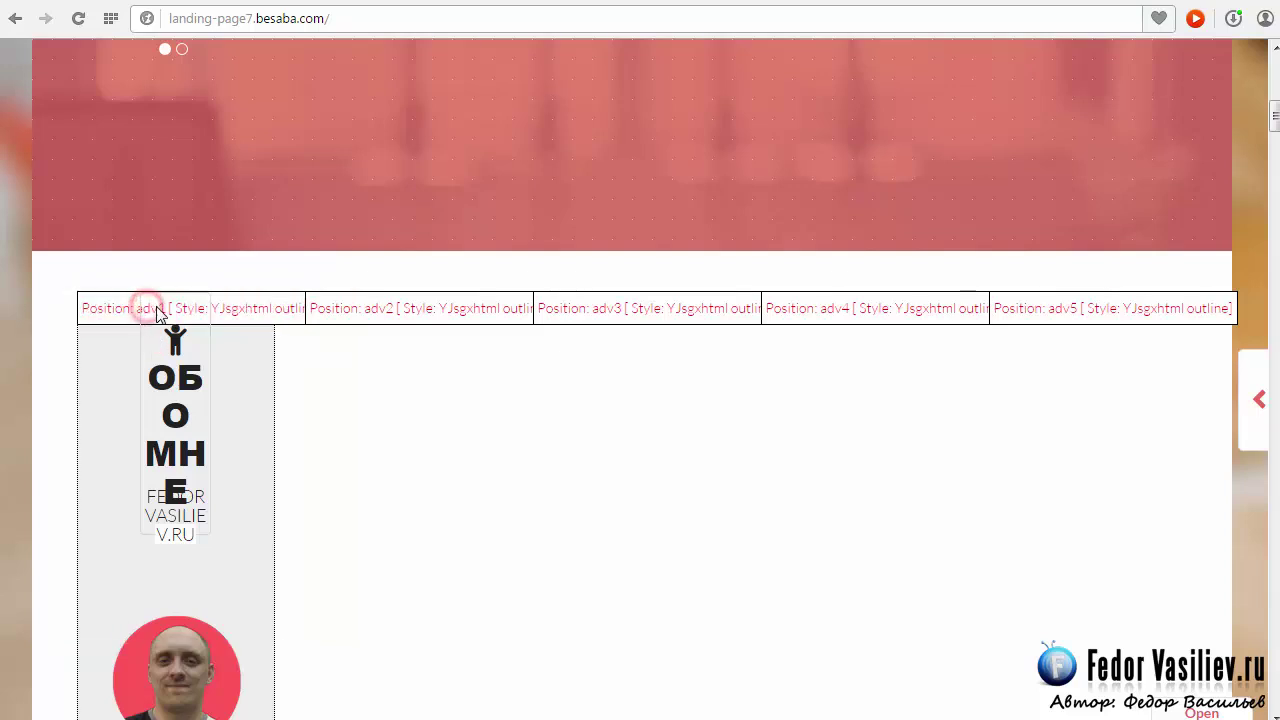
- Reload the landing page without the ?tp=1 parameter and review the "Обо мне" section in its normal layout
{"action": "left_click", "coordinate": [313, 20]}
{"action": "left_click", "coordinate": [356, 22]}
{"action": "key", "text": "shift+Left"}
{"action": "key", "text": "shift+Left"}
{"action": "key", "text": "shift+Left"}
{"action": "key", "text": "shift+Left"}
{"action": "key", "text": "shift+Left"}
{"action": "key", "text": "BackSpace"}
{"action": "key", "text": "Return"}
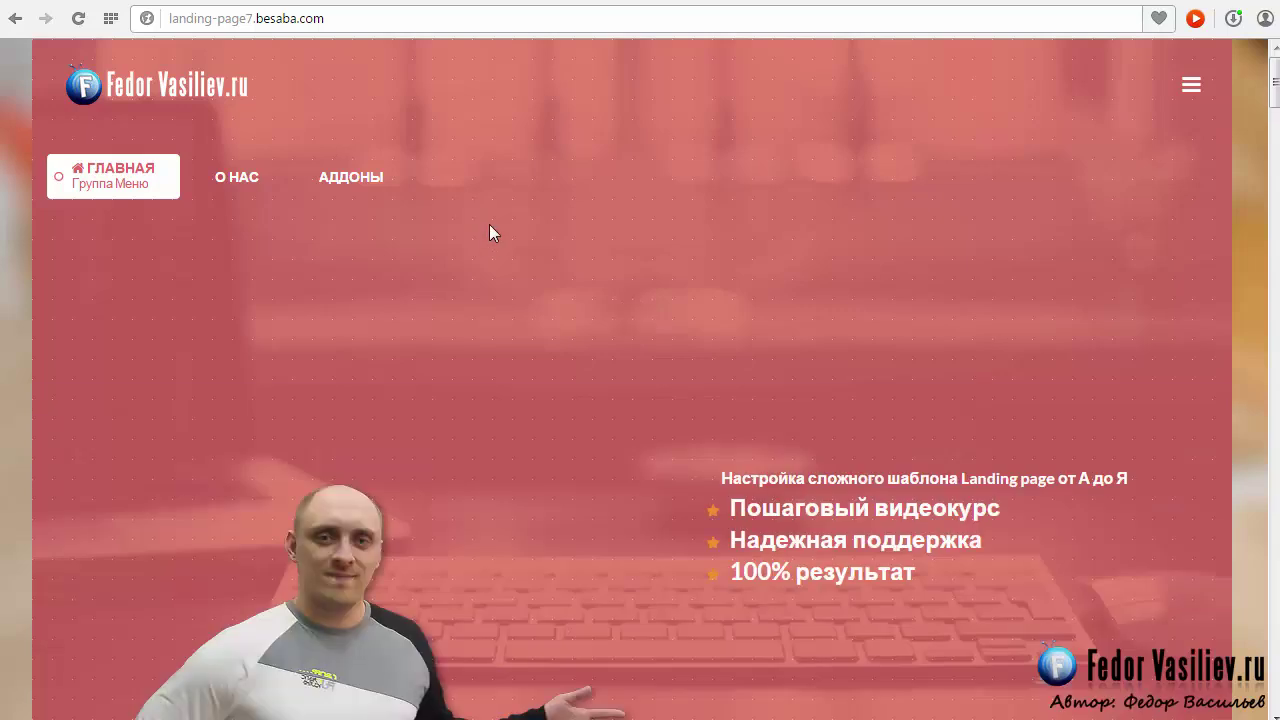
{"action": "scroll", "coordinate": [1068, 413], "scroll_direction": "down", "scroll_amount": 5}
{"action": "scroll", "coordinate": [1257, 172], "scroll_direction": "up", "scroll_amount": 1}
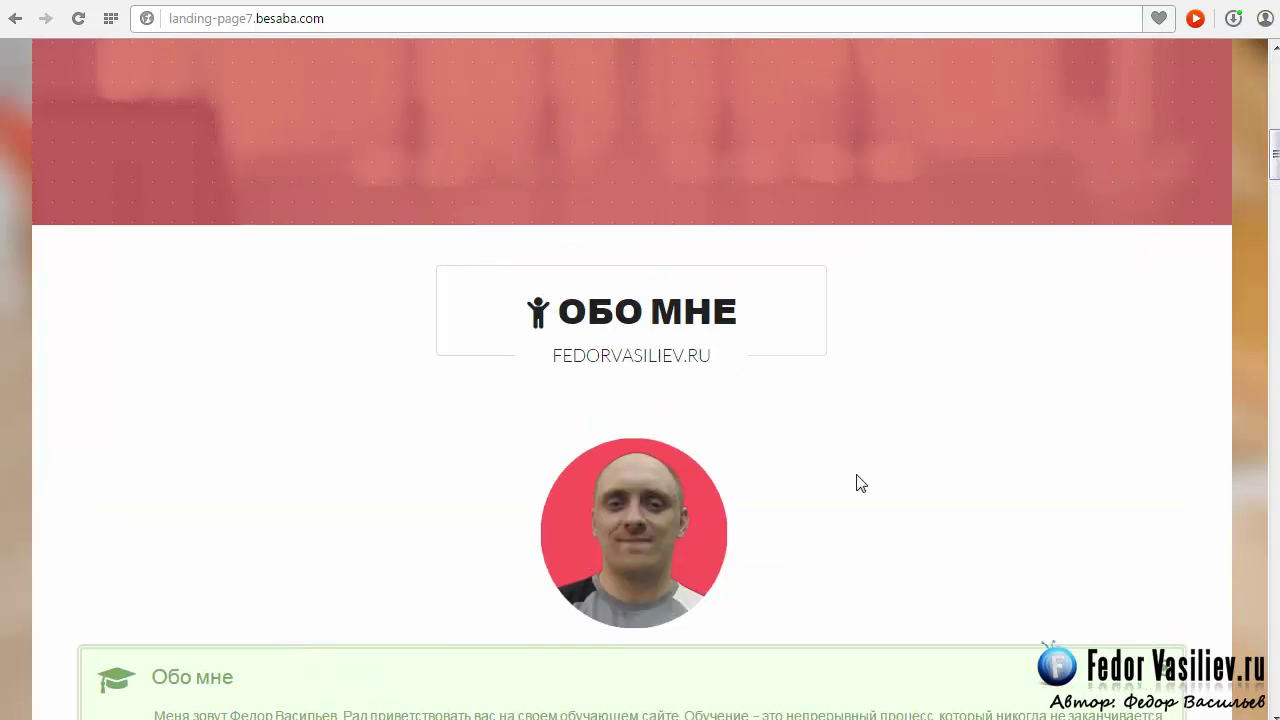
{"action": "scroll", "coordinate": [860, 483], "scroll_direction": "up", "scroll_amount": 4}
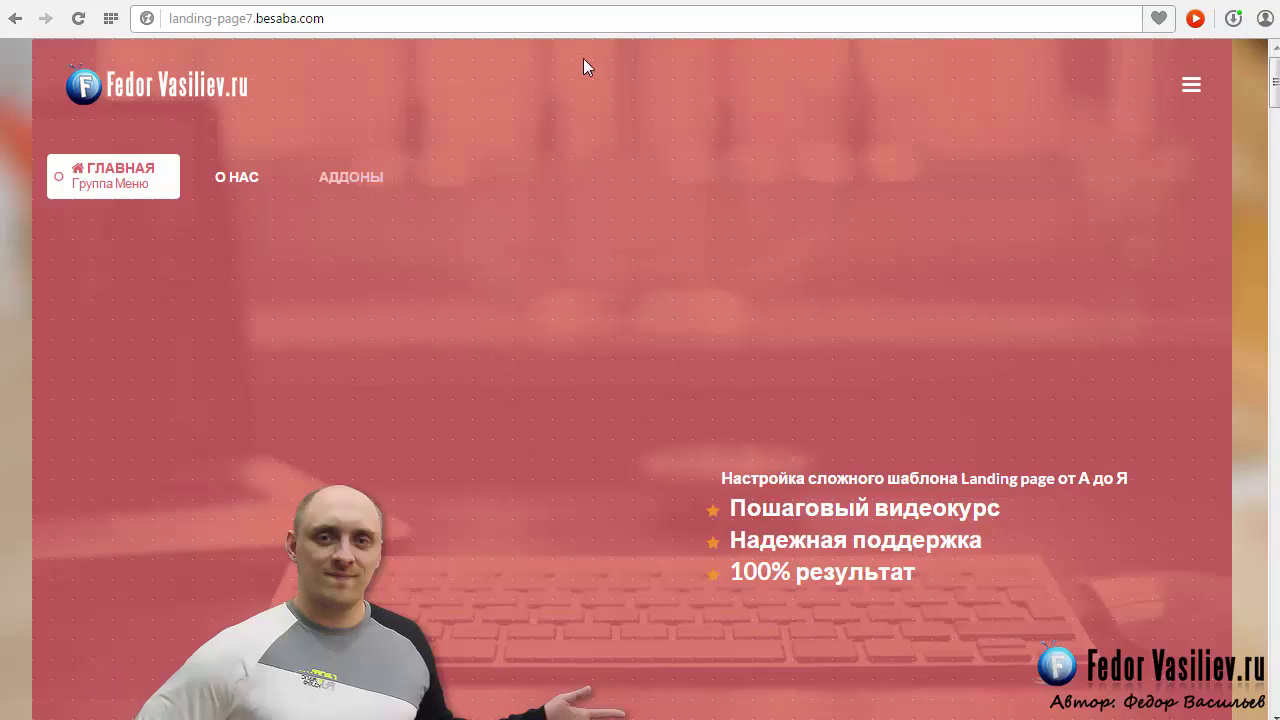
- Switch to the ActiveApp demo site and open the Module Styles page under Features to examine the sample module styles
{"action": "left_click", "coordinate": [445, 1]}
{"action": "left_click", "coordinate": [445, 1]}
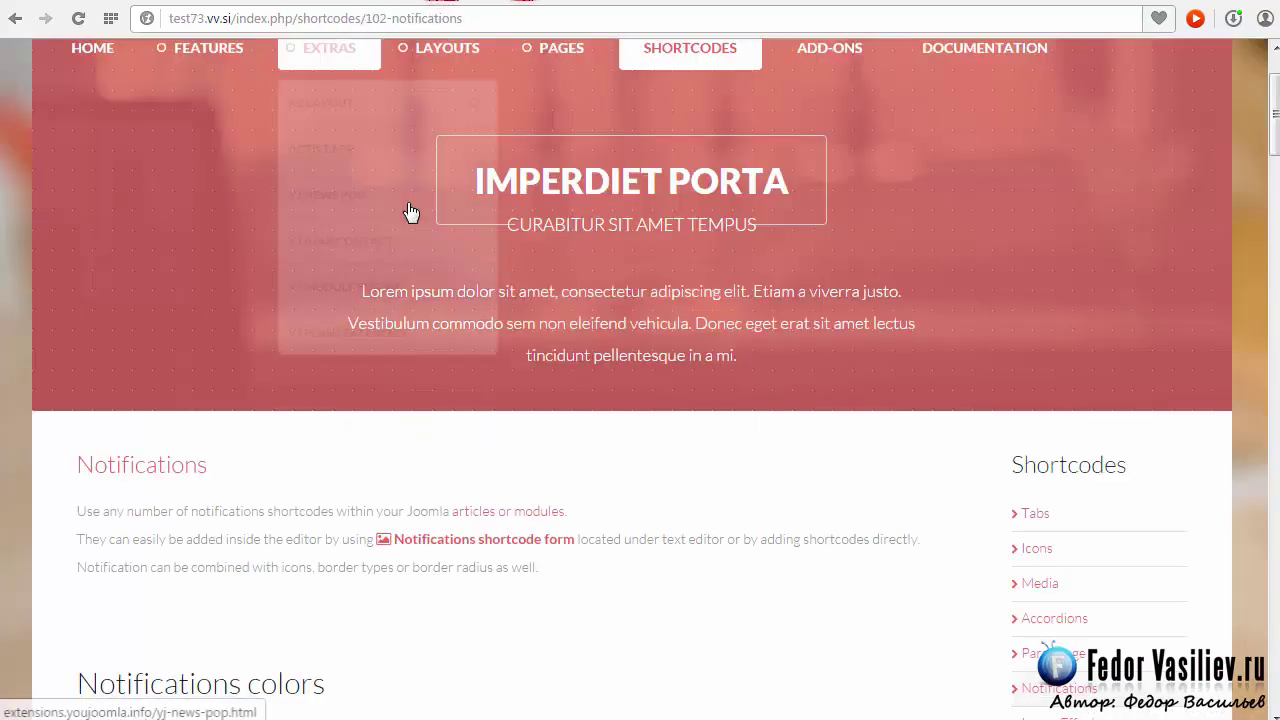
{"action": "scroll", "coordinate": [409, 214], "scroll_direction": "up", "scroll_amount": 1}
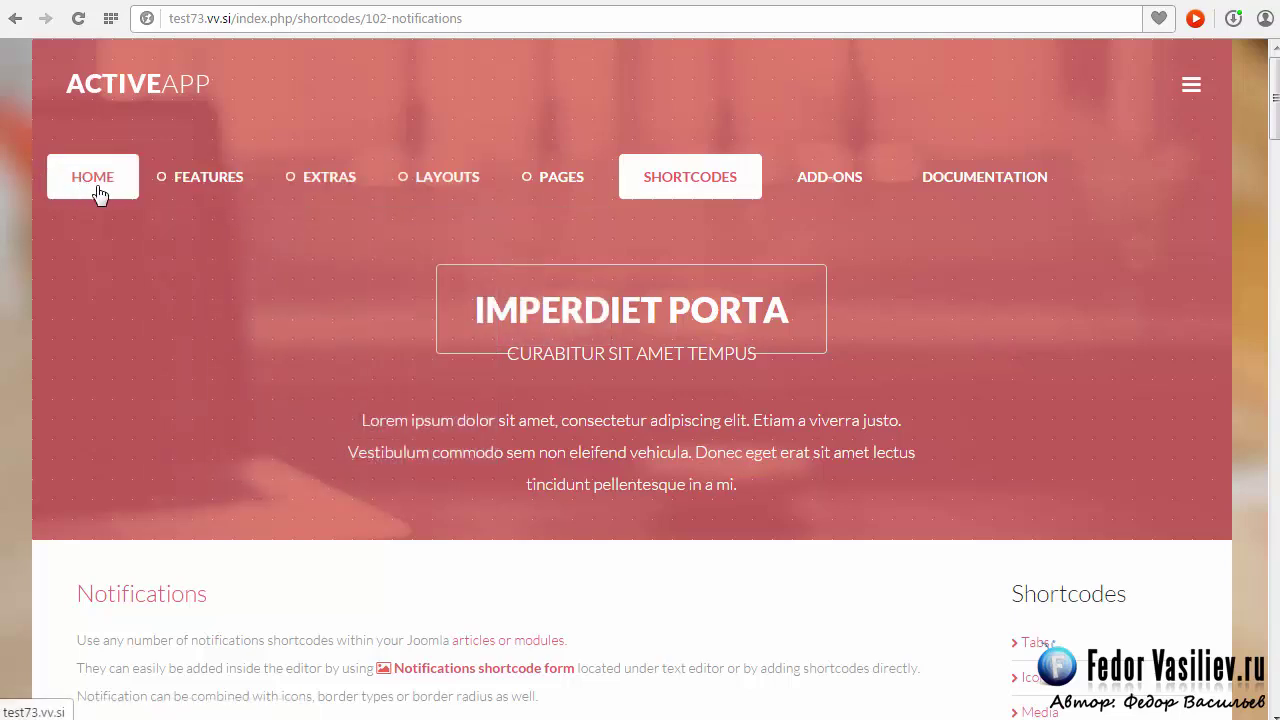
{"action": "mouse_move", "coordinate": [177, 197]}
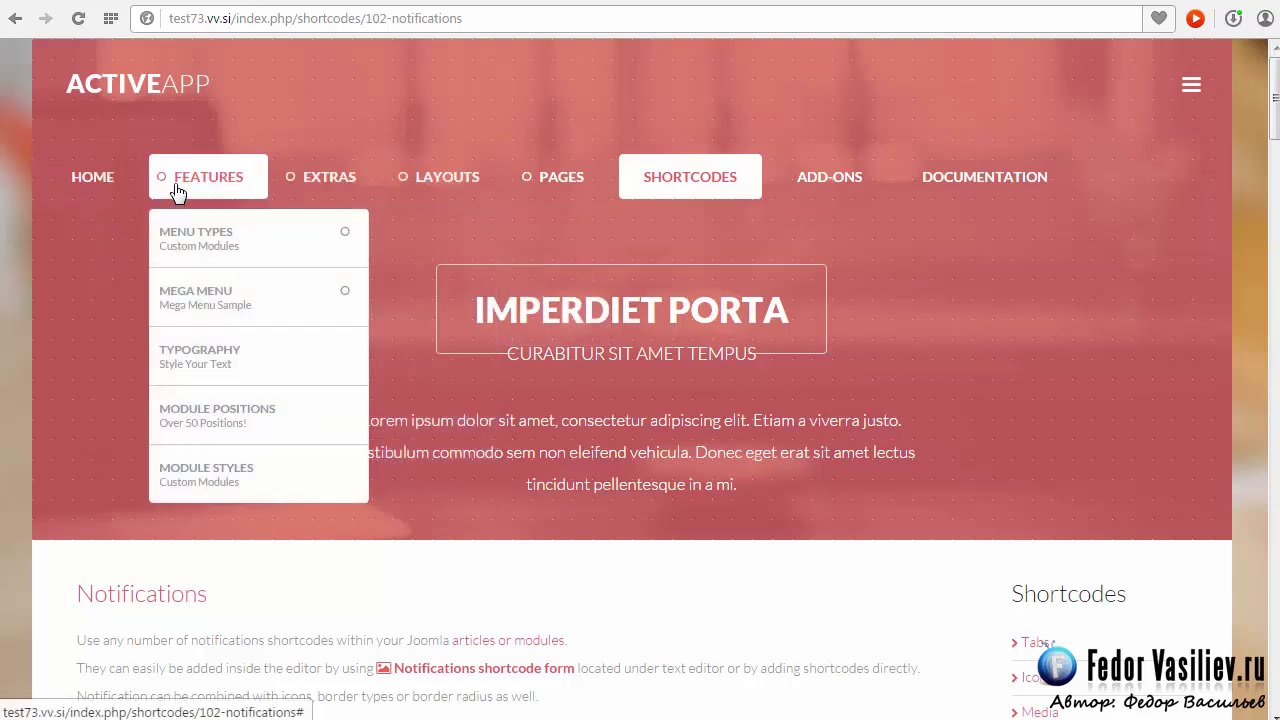
{"action": "left_click", "coordinate": [229, 478]}
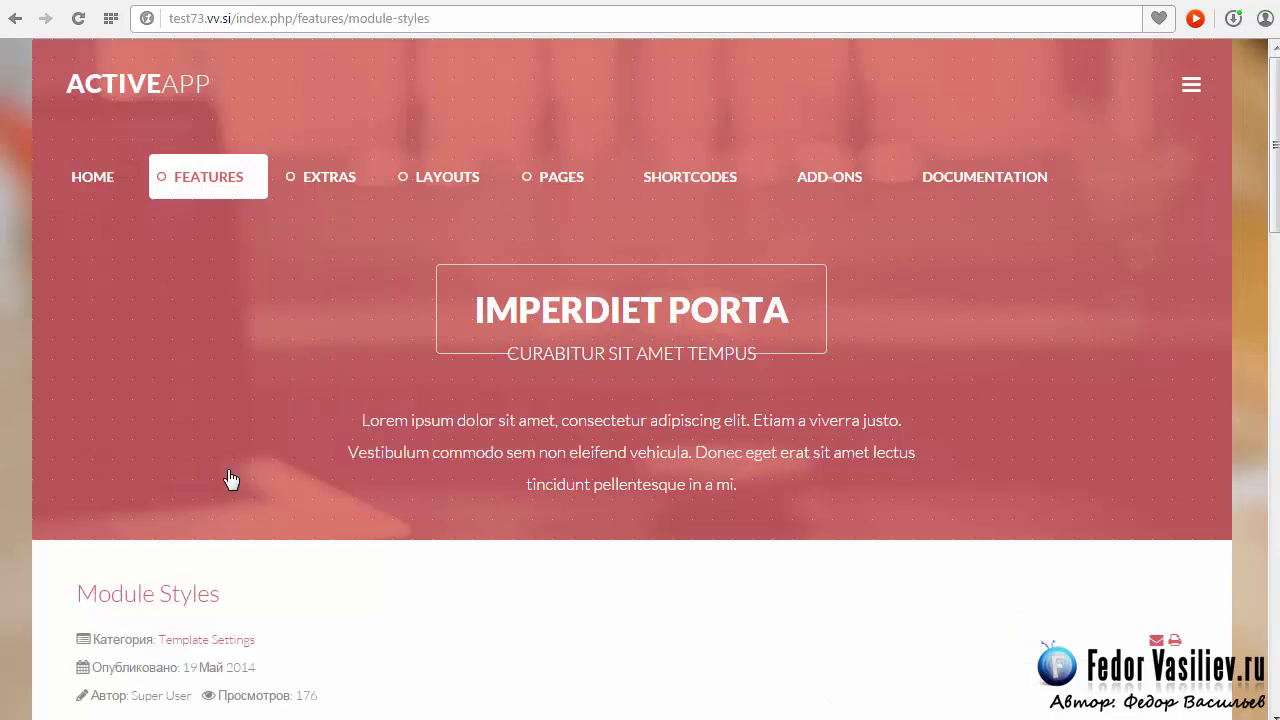
{"action": "scroll", "coordinate": [229, 470], "scroll_direction": "down", "scroll_amount": 9}
{"action": "scroll", "coordinate": [229, 461], "scroll_direction": "up", "scroll_amount": 3}
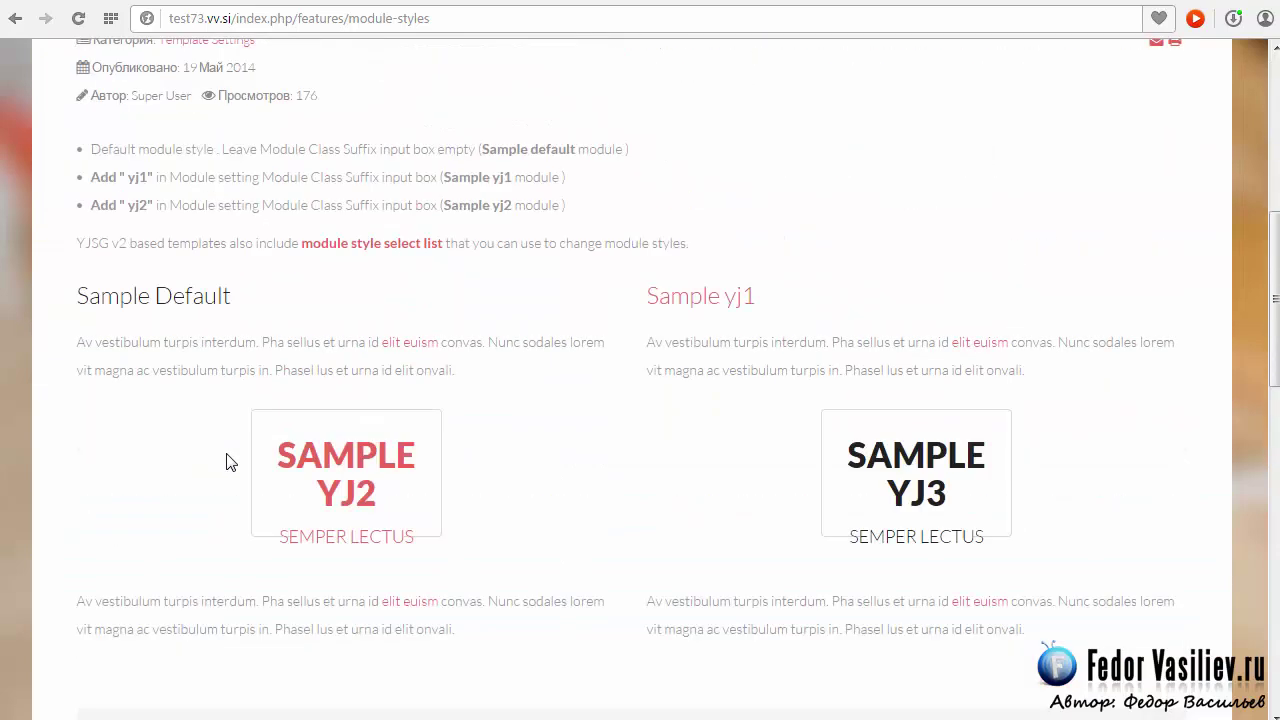
- Compare the sample module styles on the demo page with the heading layout of the landing page's "Обо мне" section
{"action": "scroll", "coordinate": [229, 461], "scroll_direction": "up", "scroll_amount": 1}
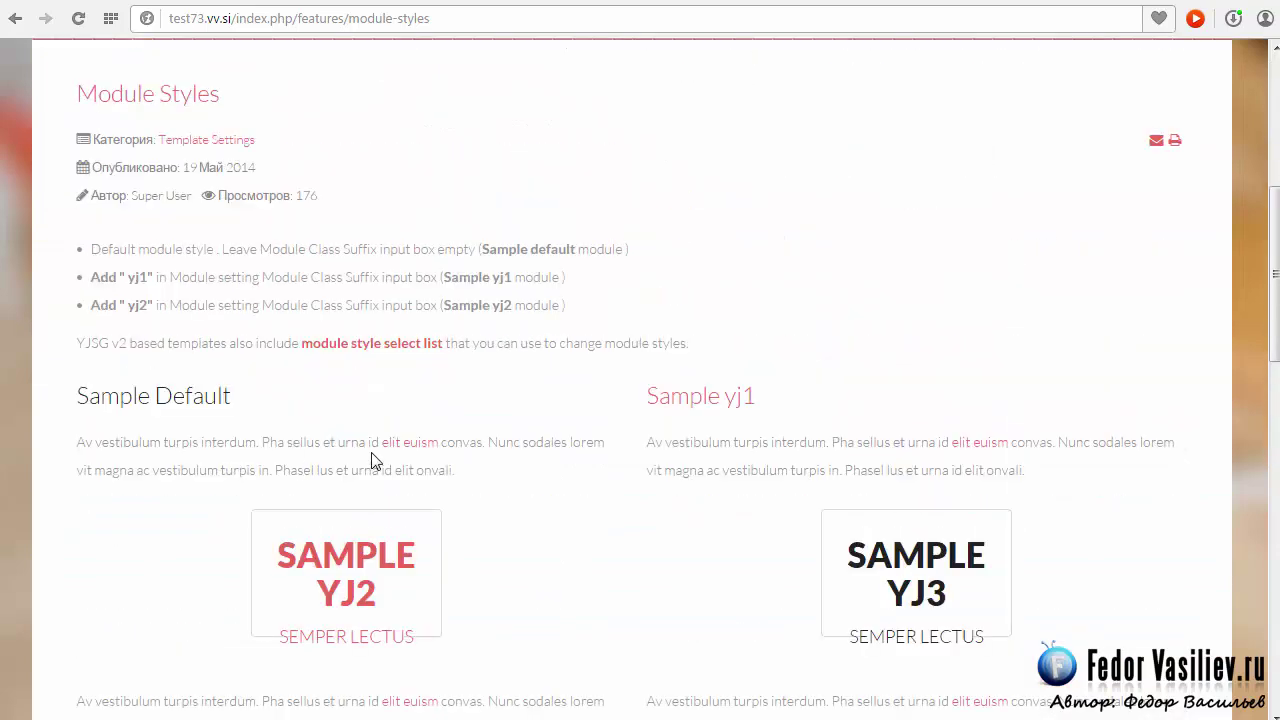
{"action": "scroll", "coordinate": [372, 461], "scroll_direction": "up", "scroll_amount": 2}
{"action": "scroll", "coordinate": [371, 449], "scroll_direction": "down", "scroll_amount": 5}
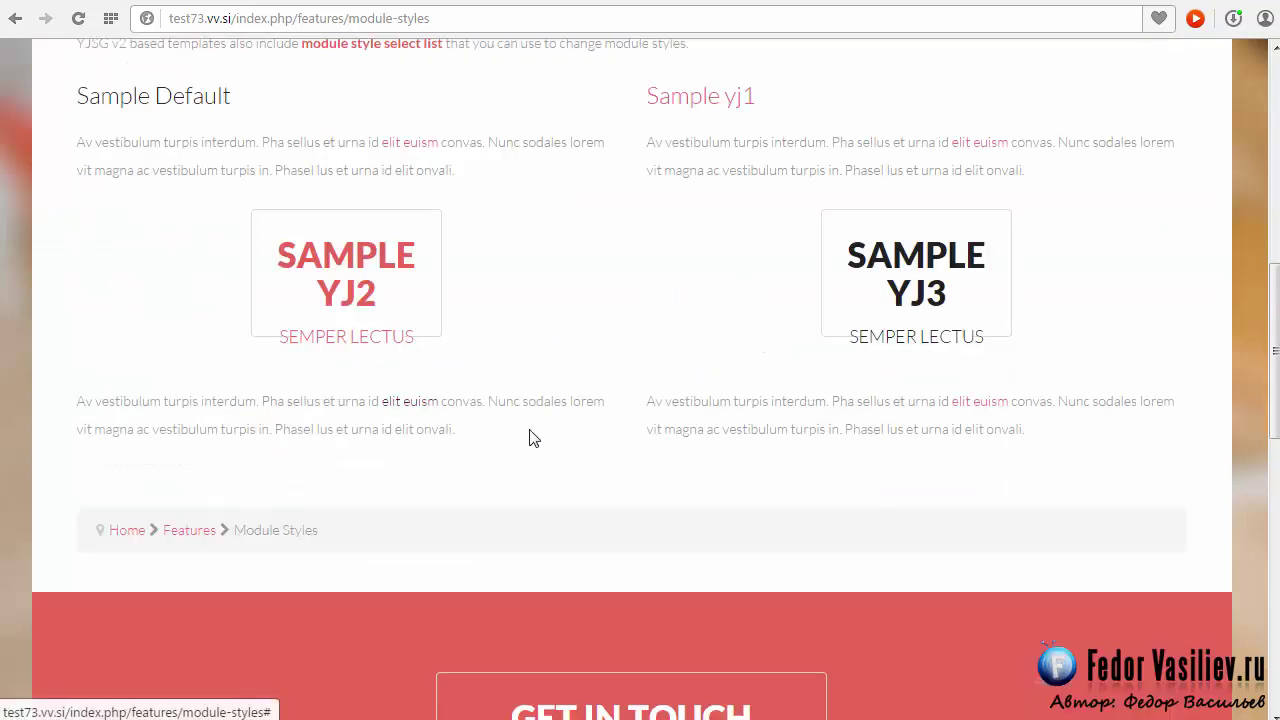
{"action": "scroll", "coordinate": [580, 446], "scroll_direction": "up", "scroll_amount": 2}
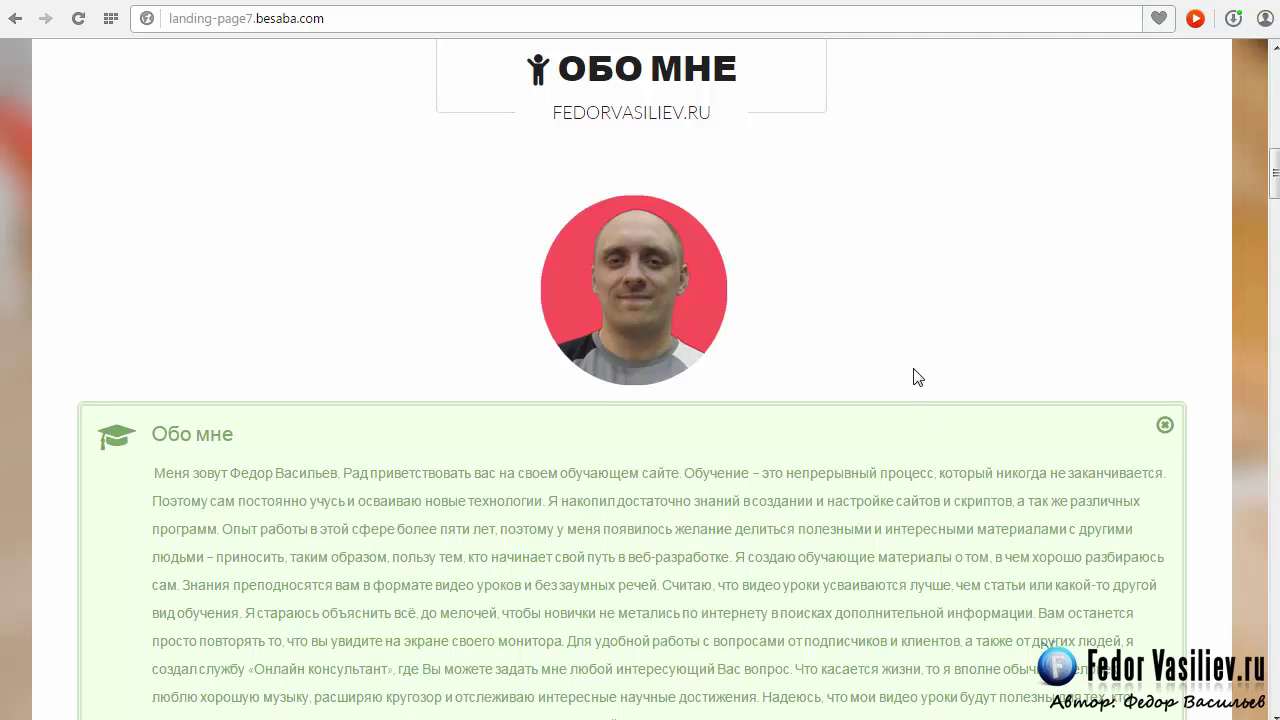
{"action": "mouse_move", "coordinate": [1275, 196]}
{"action": "left_mouse_down"}
{"action": "mouse_move", "coordinate": [1276, 178]}
{"action": "mouse_move", "coordinate": [1276, 211]}
{"action": "left_mouse_up"}
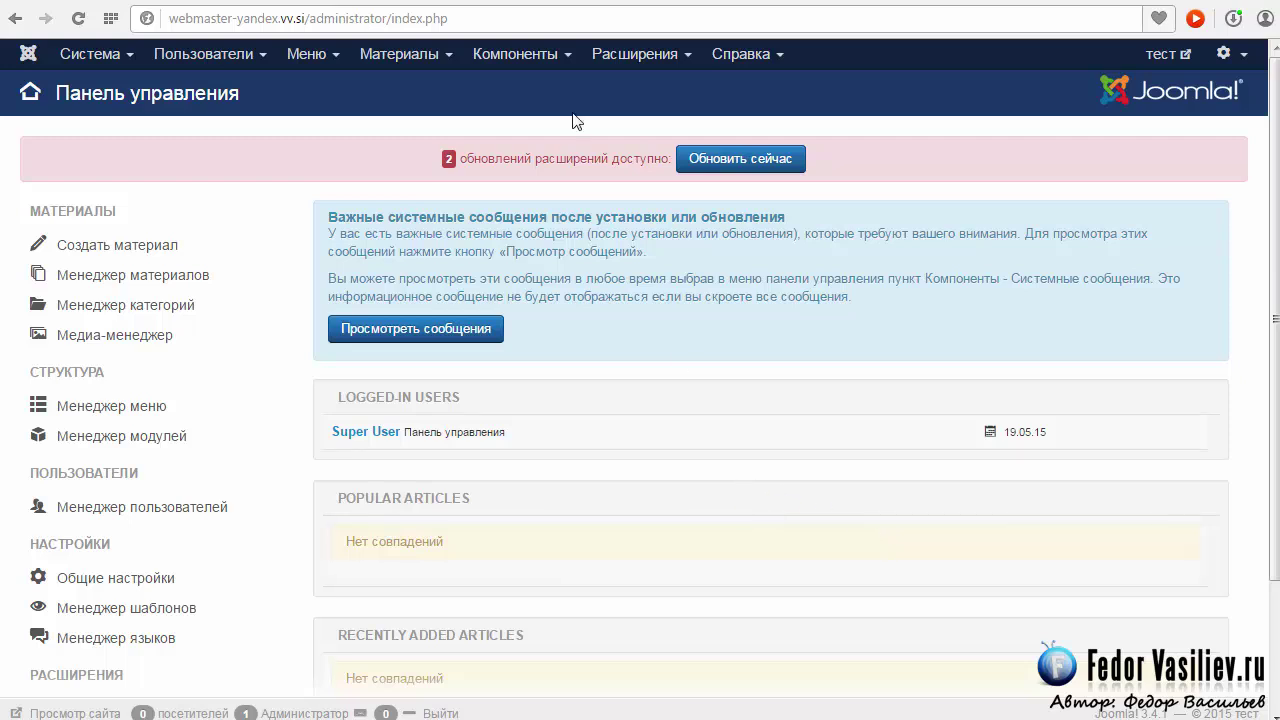
- In the test site's Joomla administrator, create a new site module of type HTML-код with the title "обо мне"
{"action": "left_click", "coordinate": [612, 55]}
{"action": "left_click", "coordinate": [676, 133]}
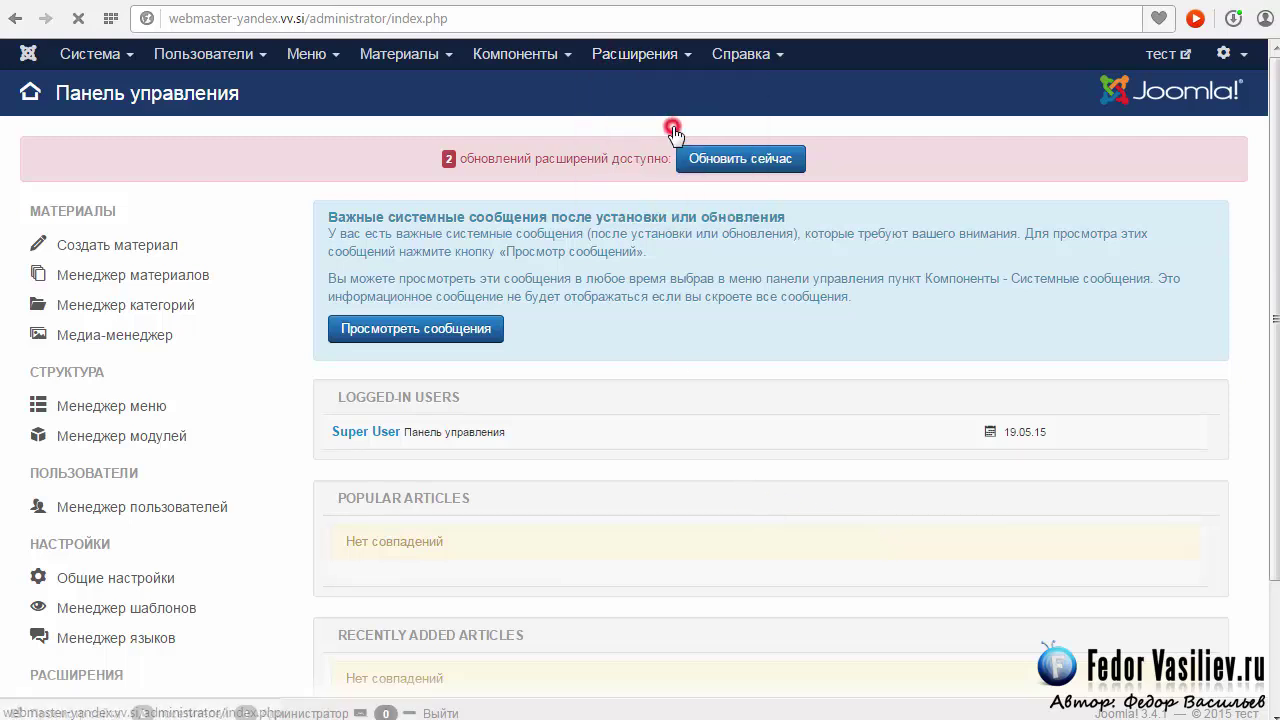
{"action": "left_click", "coordinate": [104, 143]}
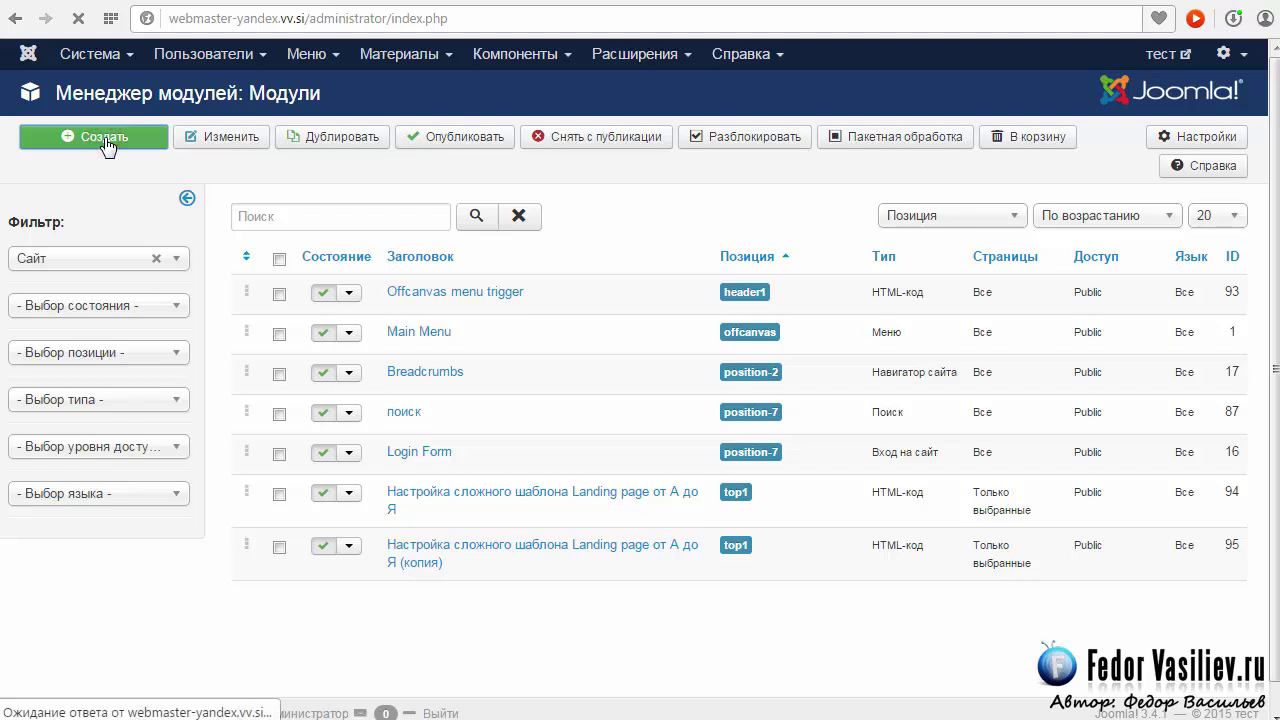
{"action": "left_click", "coordinate": [49, 241]}
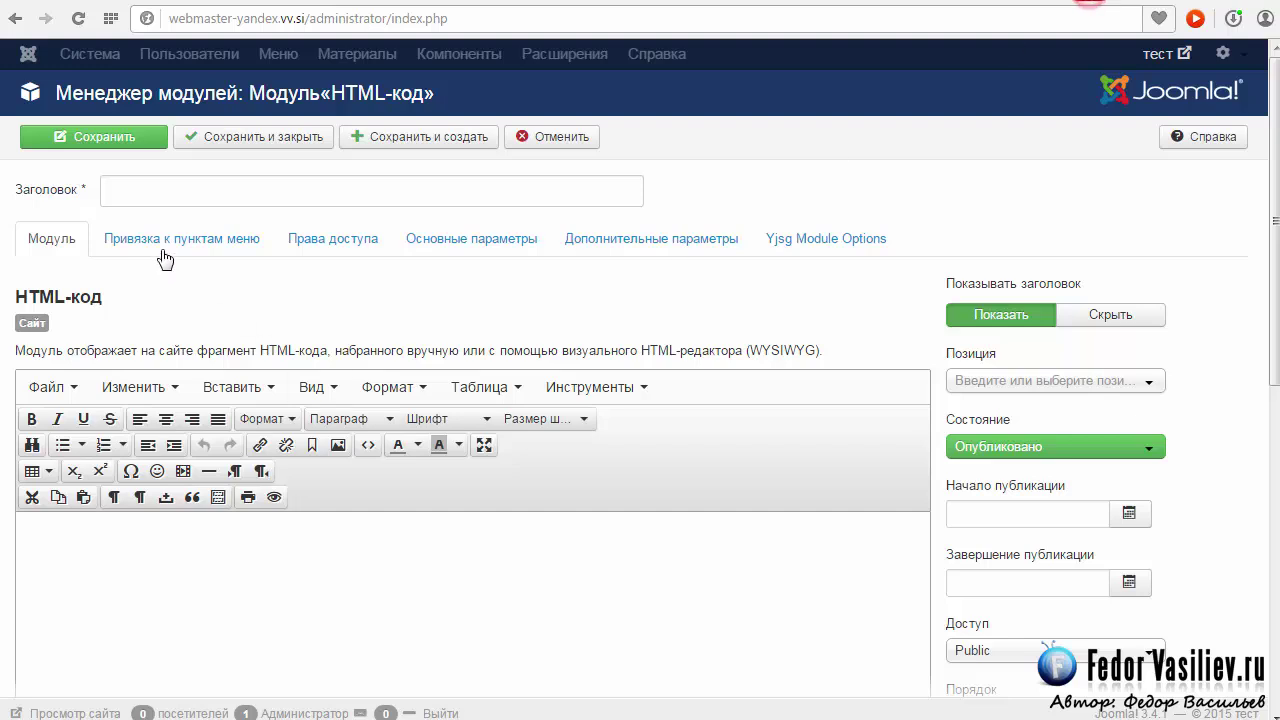
{"action": "left_click", "coordinate": [150, 190]}
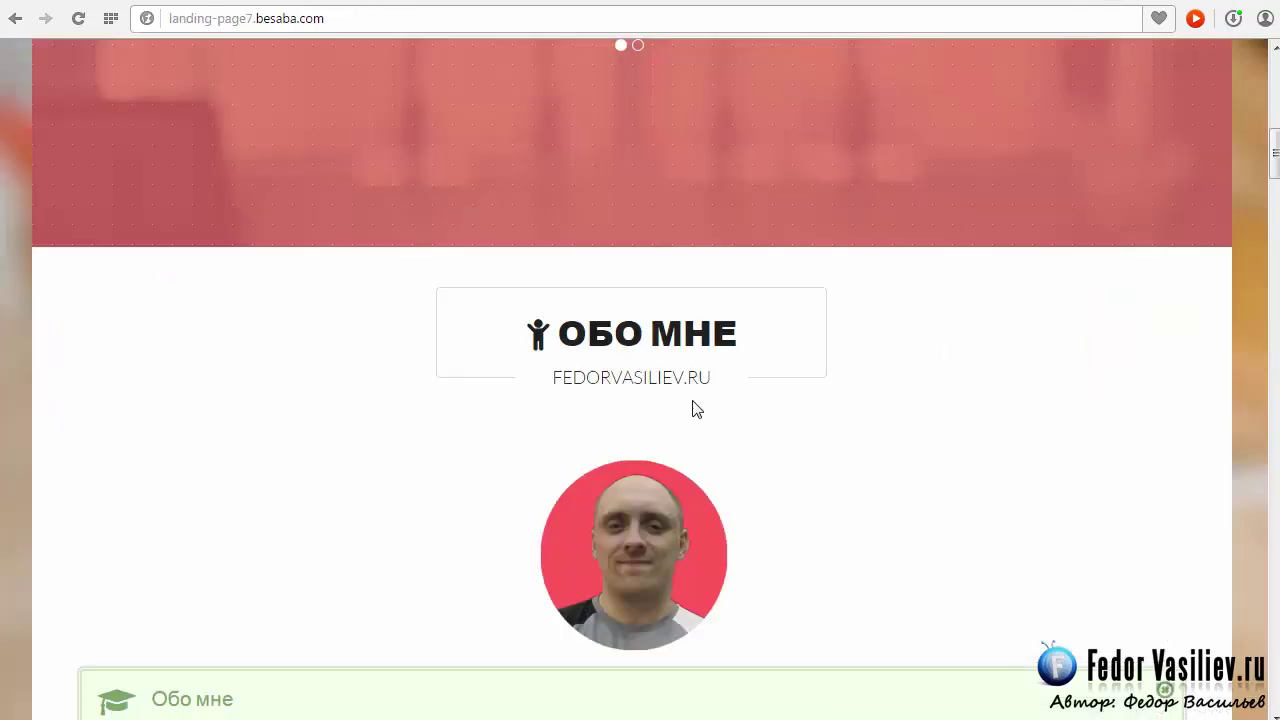
- Copy the website address shown as the subtitle under the "Обо мне" heading on the landing page
{"action": "left_click_drag", "start_coordinate": [709, 375], "coordinate": [558, 375]}
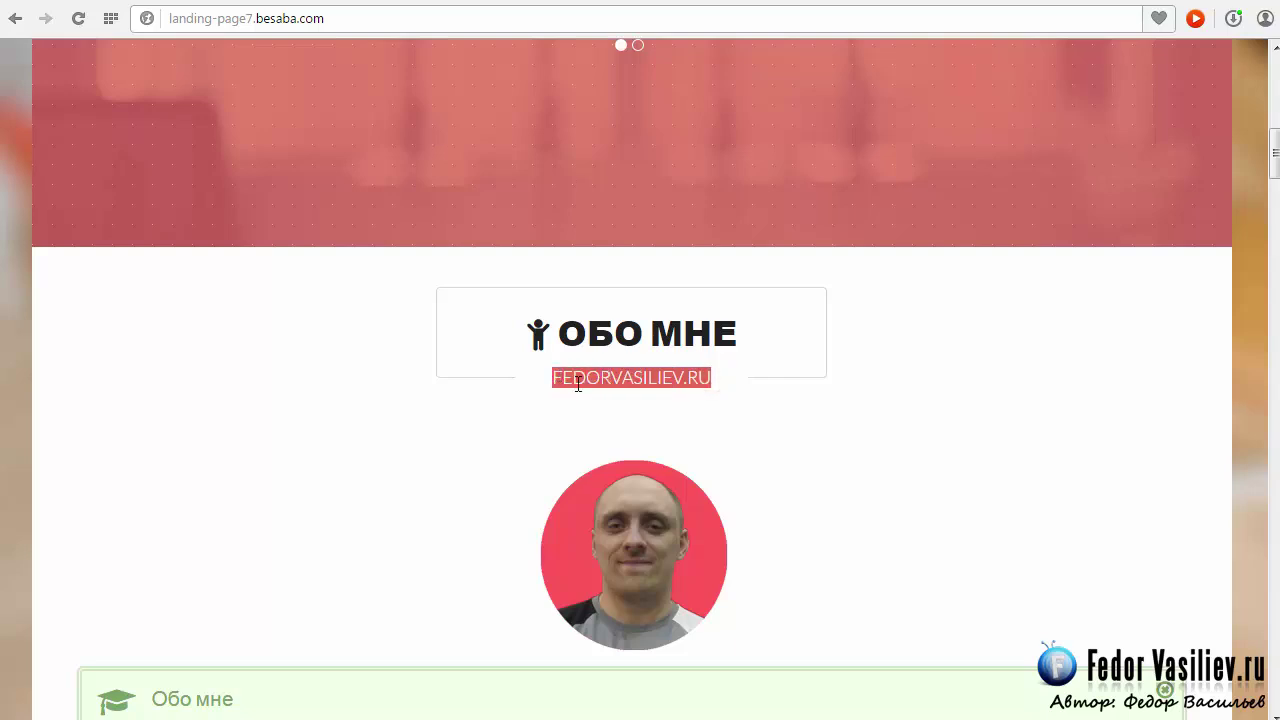
{"action": "left_click", "coordinate": [576, 381]}
{"action": "mouse_move", "coordinate": [719, 376]}
{"action": "left_mouse_down"}
{"action": "mouse_move", "coordinate": [552, 376]}
{"action": "mouse_move", "coordinate": [709, 376]}
{"action": "left_mouse_up"}
{"action": "key", "text": "ctrl+c"}
{"action": "right_click", "coordinate": [697, 376]}
{"action": "left_click", "coordinate": [761, 439]}
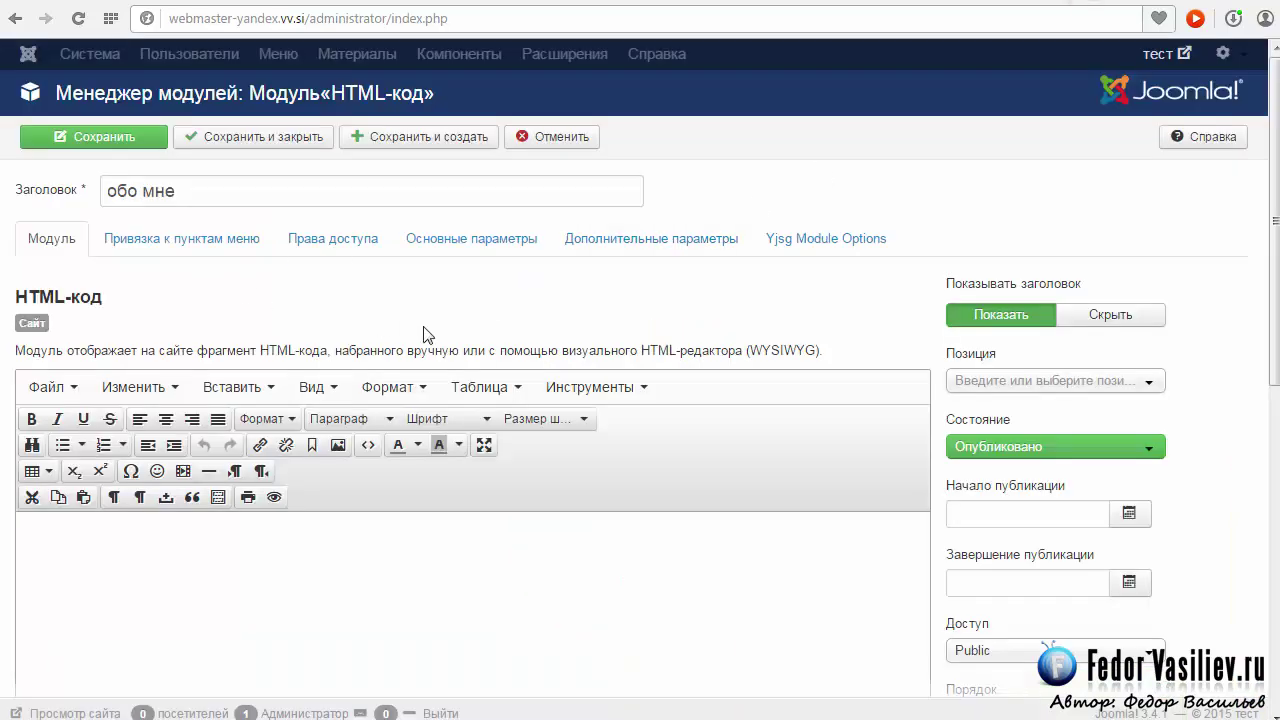
- Paste the copied website address as the Module sub title in the new module's Yjsg Module Options
{"action": "left_click", "coordinate": [800, 244]}
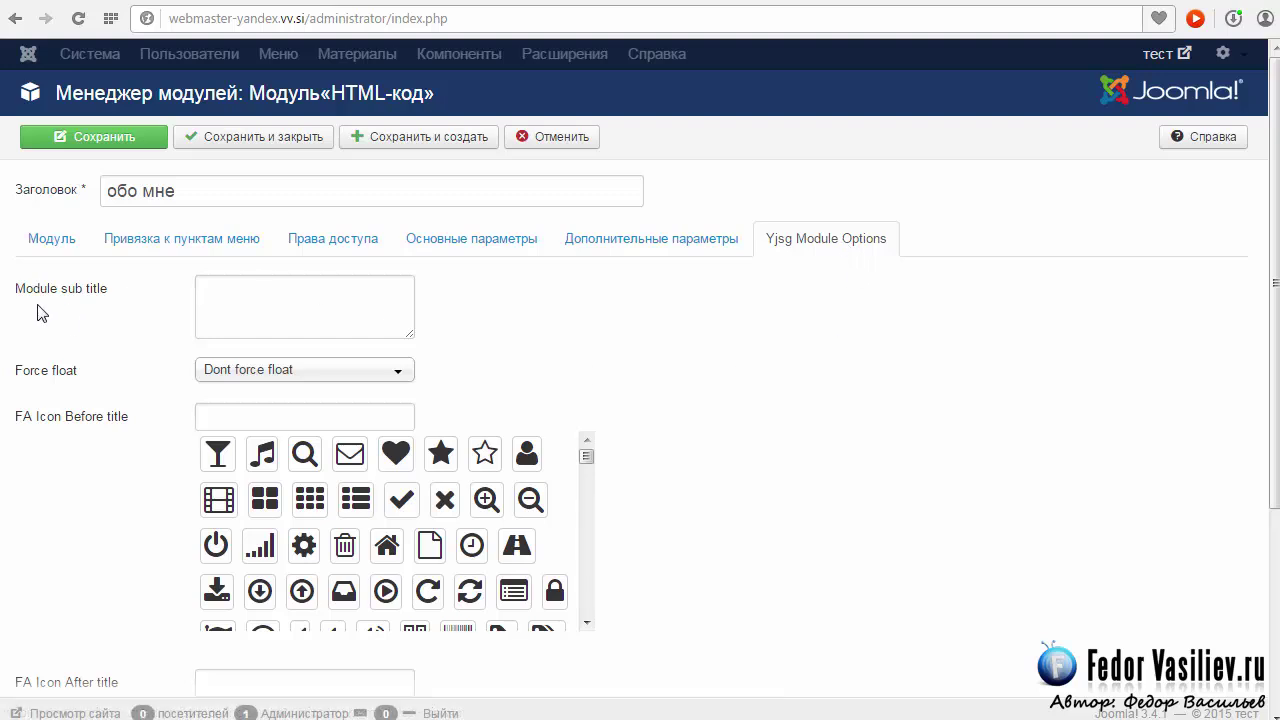
{"action": "left_click", "coordinate": [217, 291]}
{"action": "right_click", "coordinate": [215, 291]}
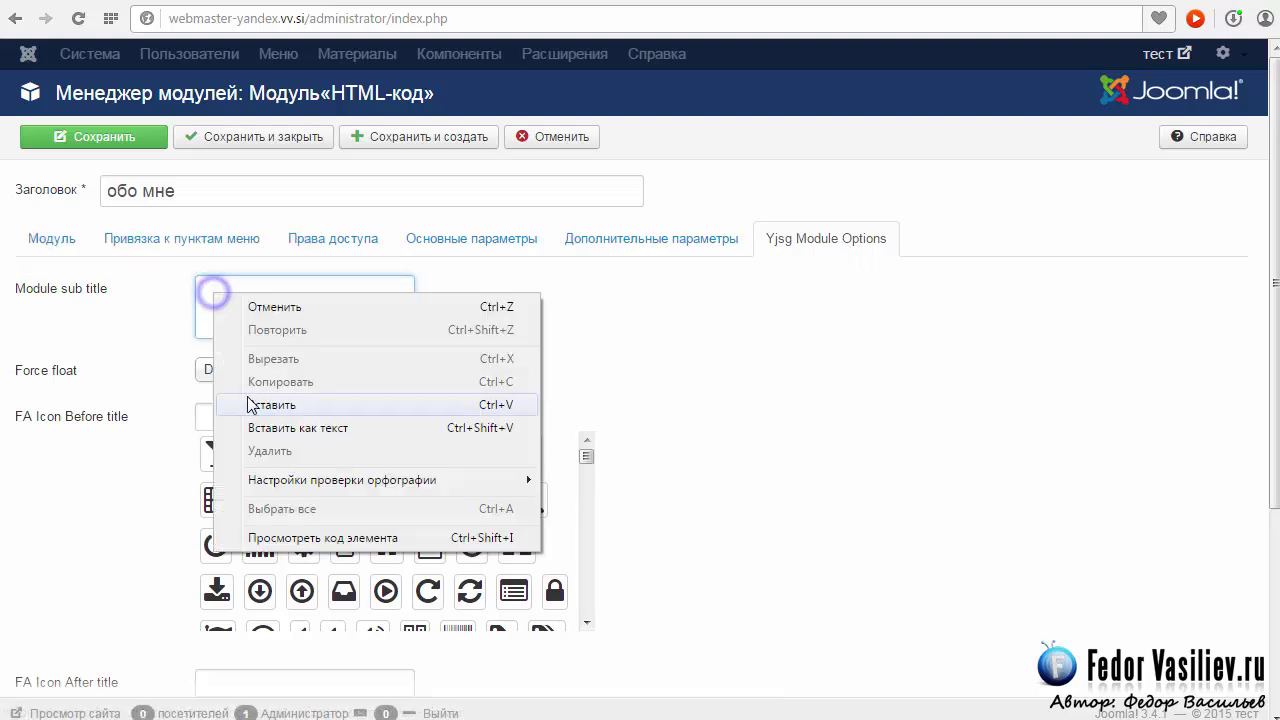
{"action": "left_click", "coordinate": [271, 405]}
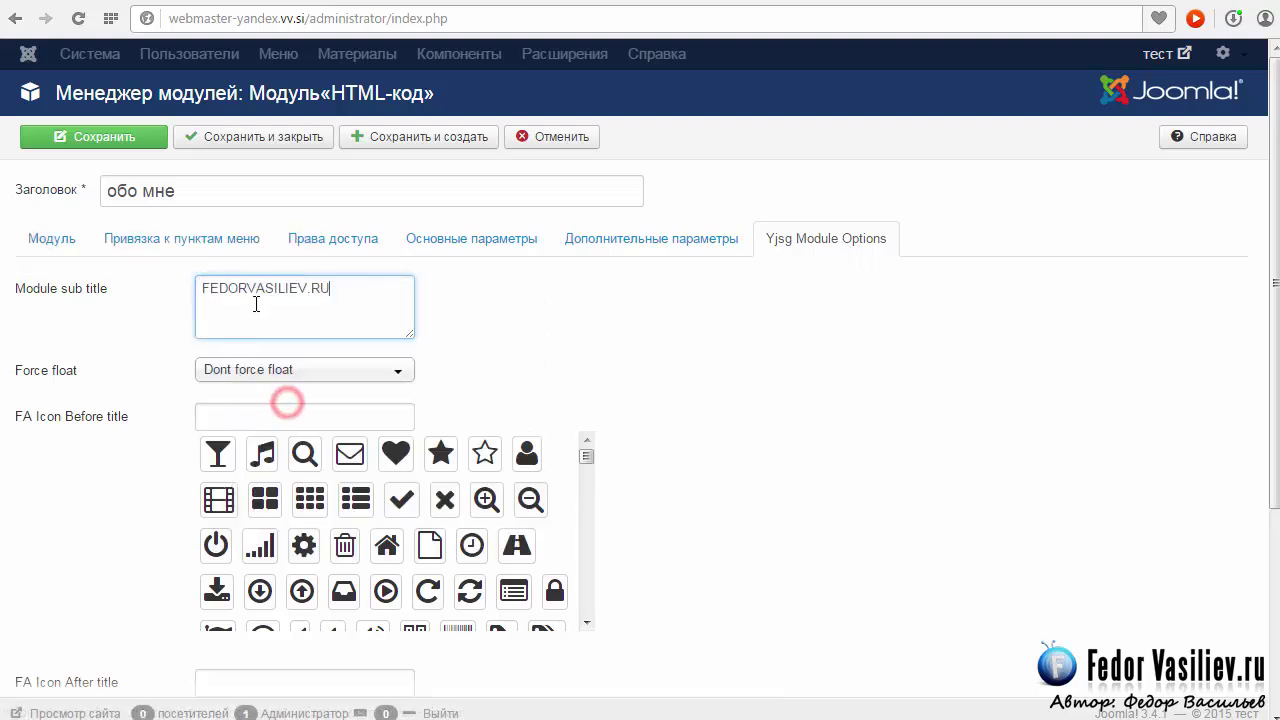
{"action": "double_click", "coordinate": [336, 289]}
{"action": "left_click", "coordinate": [437, 297]}
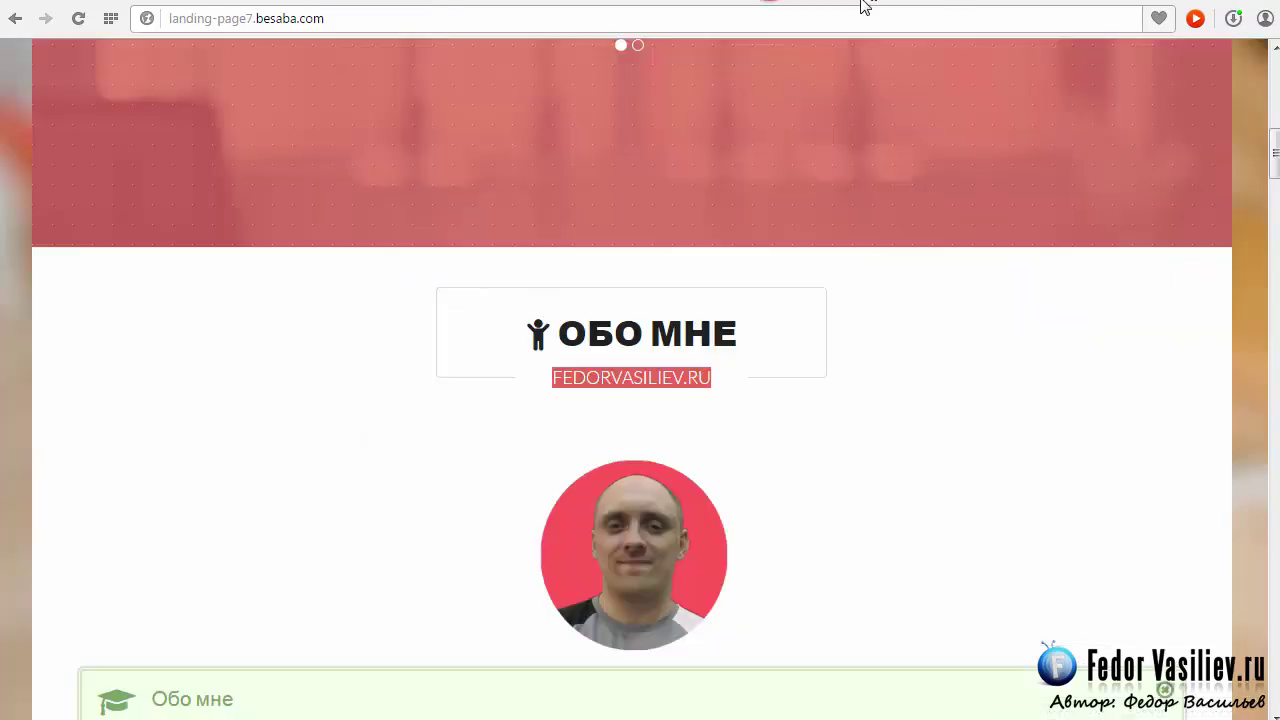
- Check the "Обо мне" block on the landing page and set the new module's style to Yjsg3
{"action": "scroll", "coordinate": [670, 435], "scroll_direction": "down", "scroll_amount": 2}
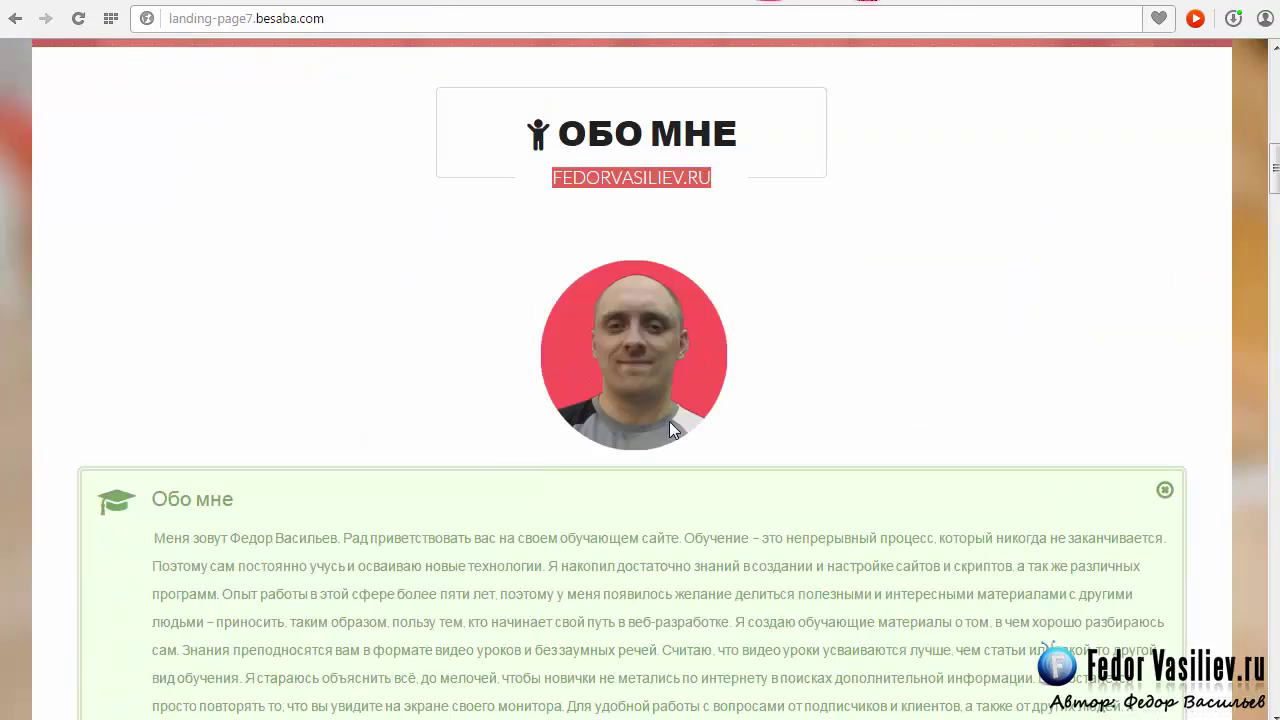
{"action": "scroll", "coordinate": [816, 335], "scroll_direction": "up", "scroll_amount": 1}
{"action": "left_click", "coordinate": [816, 335]}
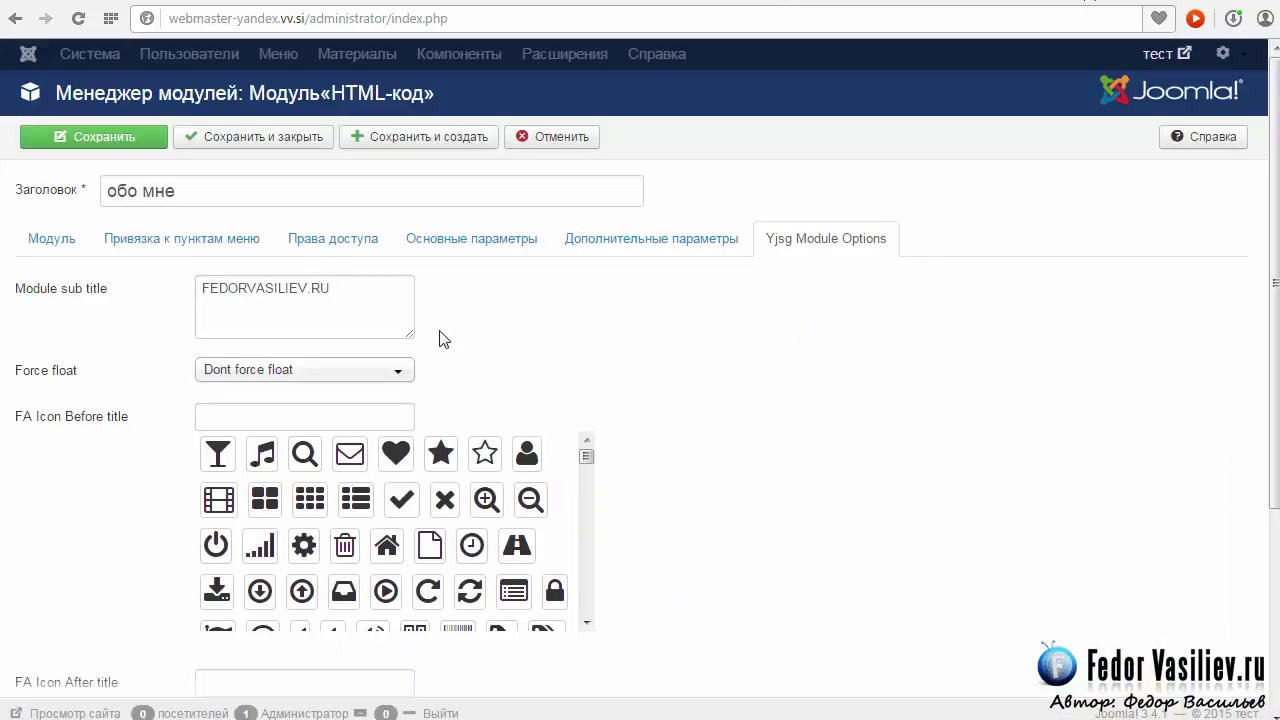
{"action": "scroll", "coordinate": [712, 319], "scroll_direction": "down", "scroll_amount": 3}
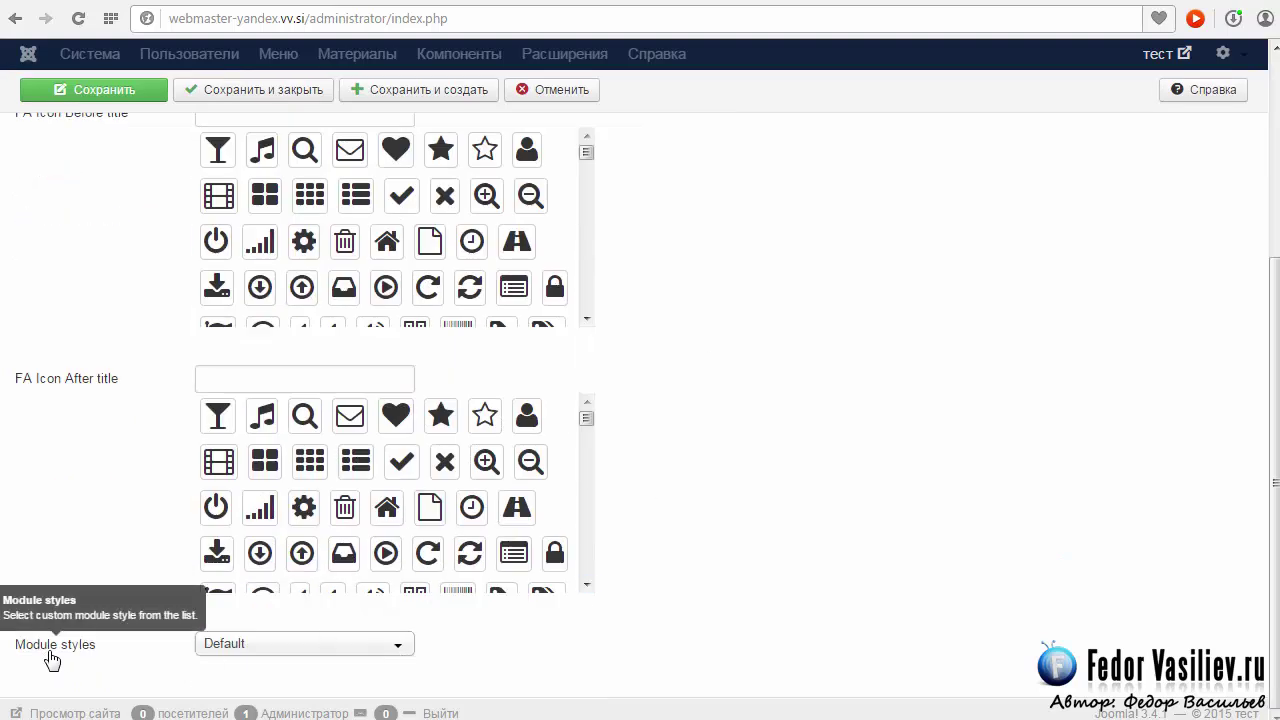
{"action": "left_click", "coordinate": [389, 652]}
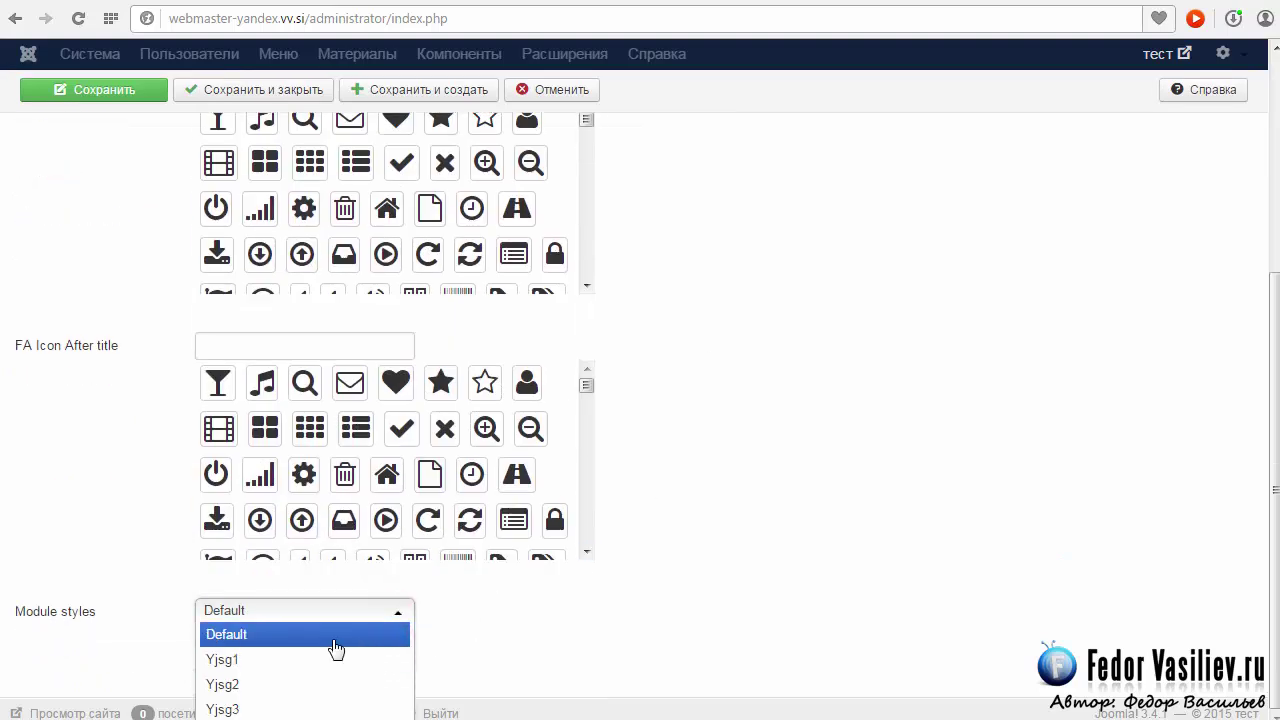
{"action": "left_click", "coordinate": [230, 711]}
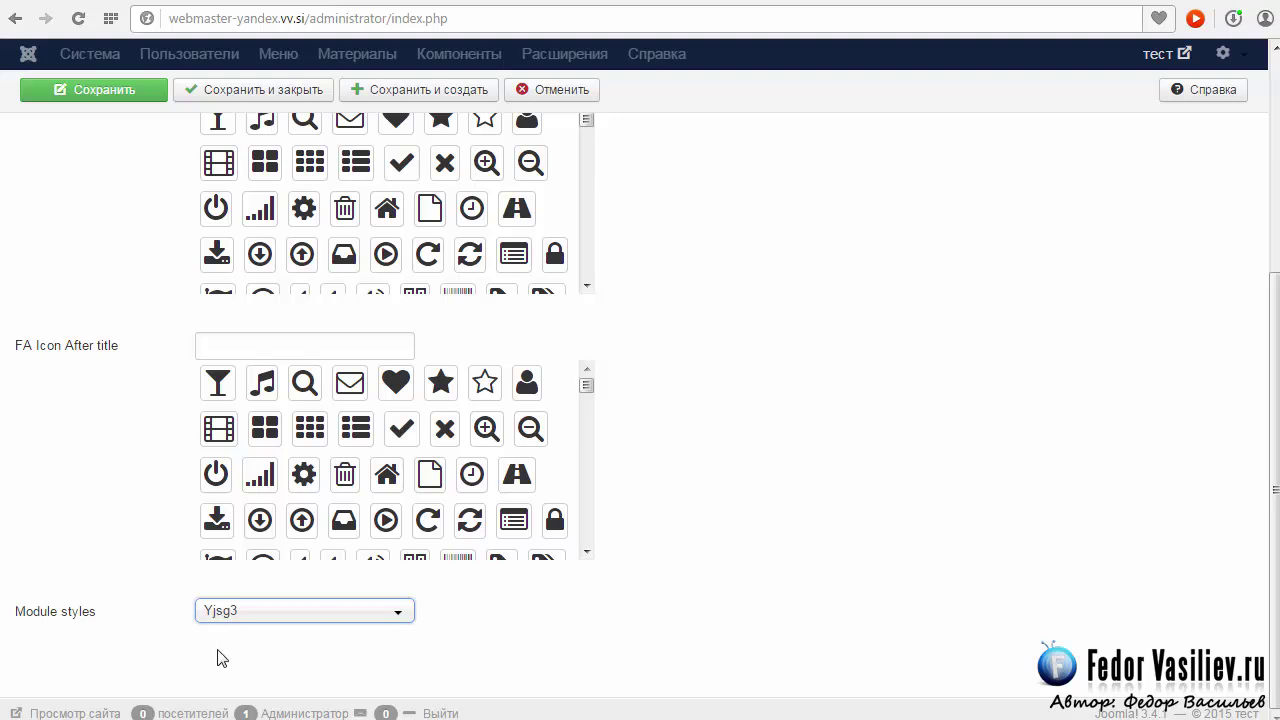
- Choose the bell icon for FA Icon Before title and look over the icons offered for FA Icon After title
{"action": "scroll", "coordinate": [809, 466], "scroll_direction": "up", "scroll_amount": 2}
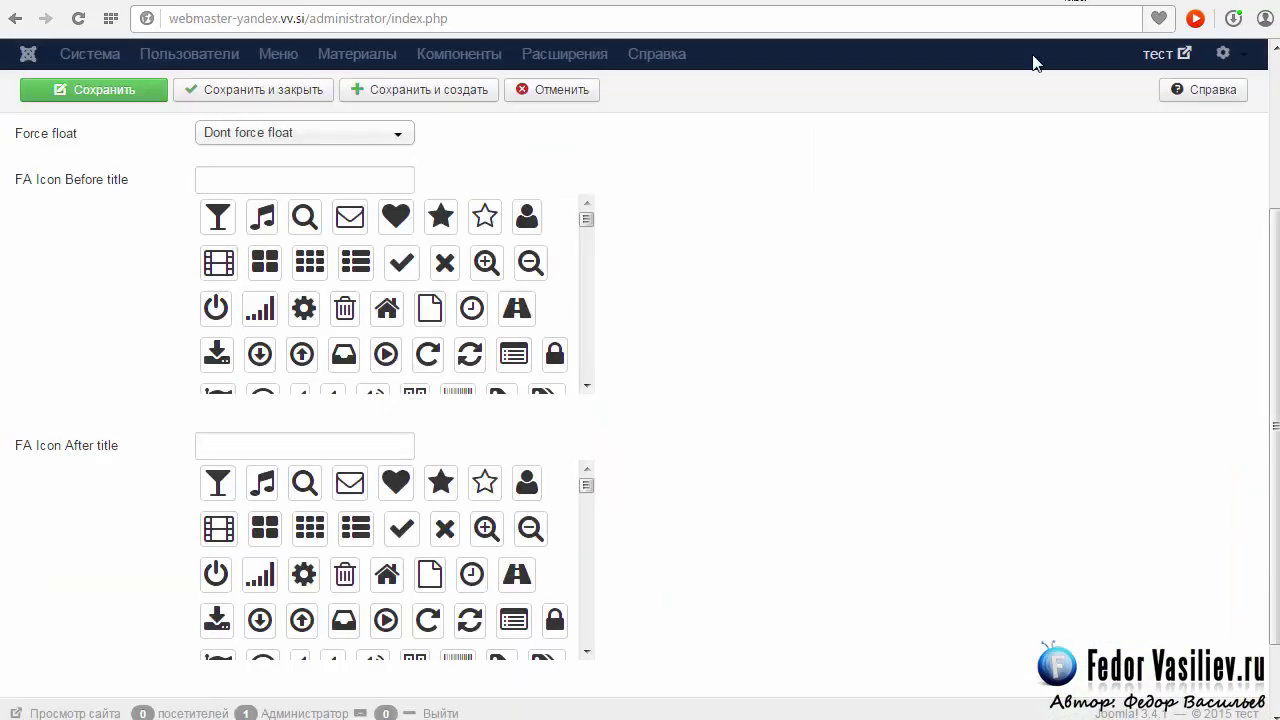
{"action": "scroll", "coordinate": [535, 326], "scroll_direction": "up", "scroll_amount": 2}
{"action": "left_click", "coordinate": [215, 379]}
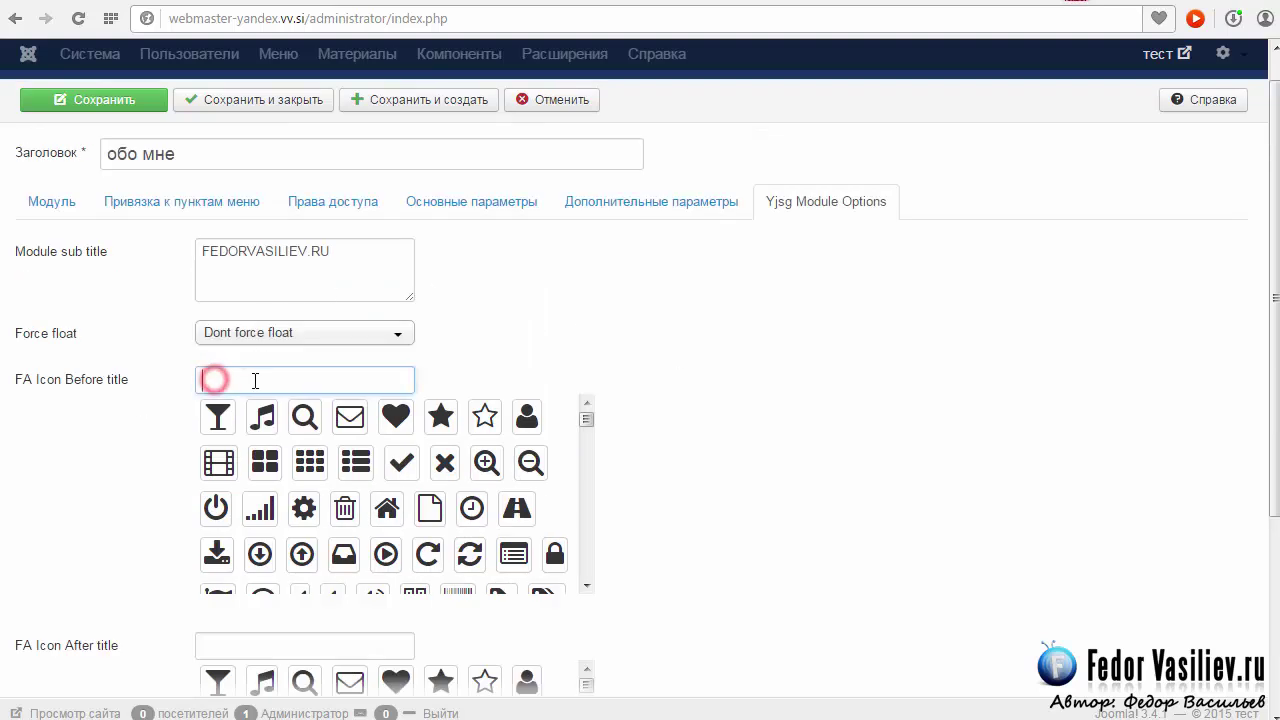
{"action": "left_click_drag", "start_coordinate": [589, 424], "coordinate": [588, 456]}
{"action": "left_click_drag", "start_coordinate": [587, 465], "coordinate": [589, 470]}
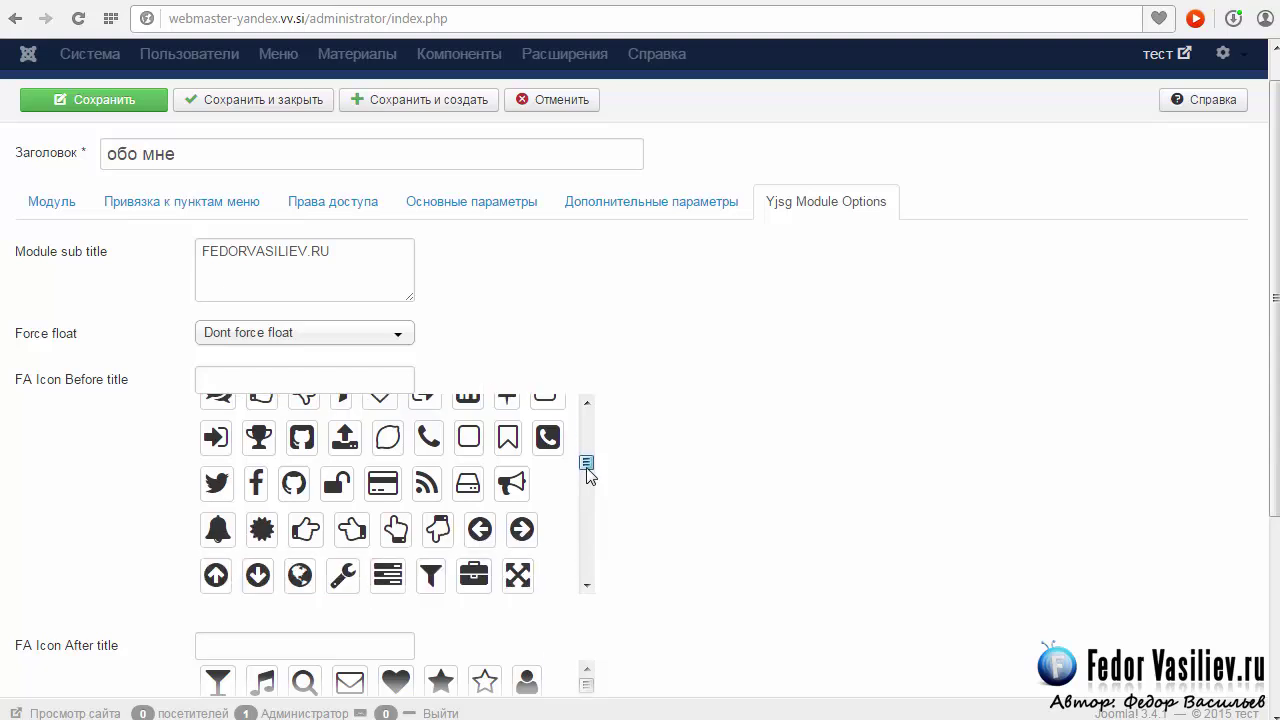
{"action": "left_click", "coordinate": [218, 529]}
{"action": "scroll", "coordinate": [771, 354], "scroll_direction": "down", "scroll_amount": 3}
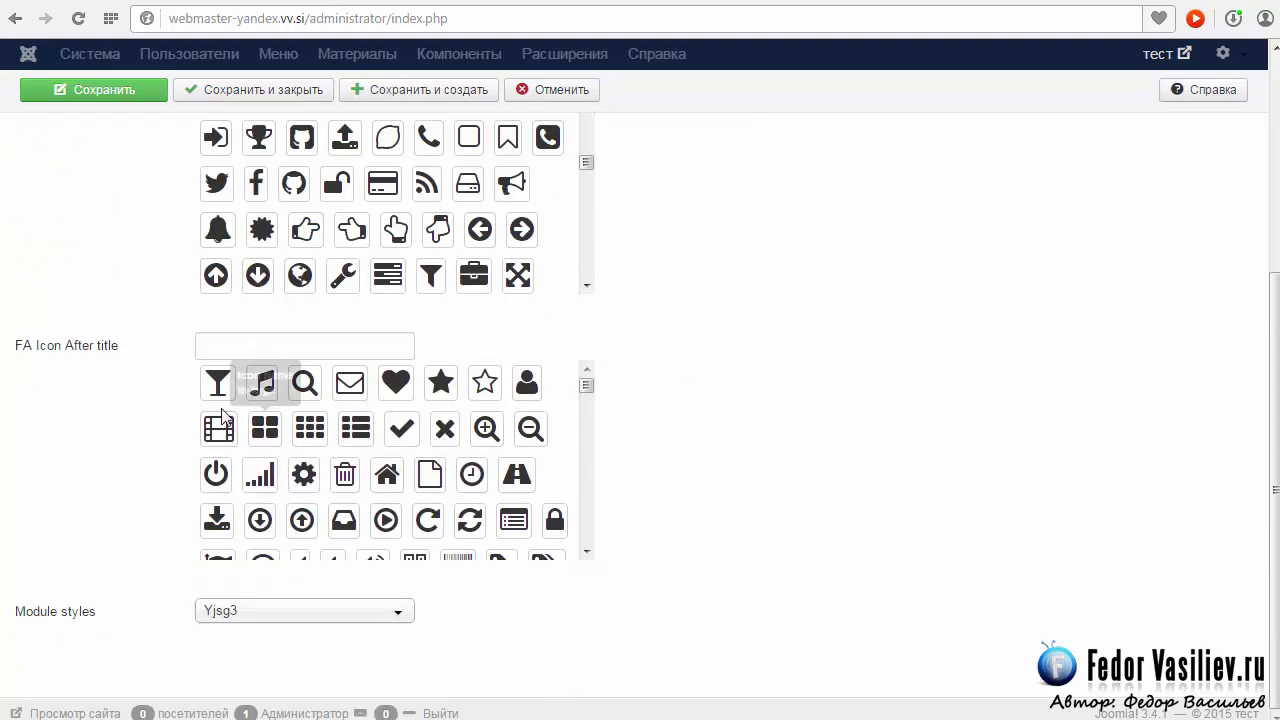
{"action": "mouse_move", "coordinate": [586, 386]}
{"action": "left_mouse_down"}
{"action": "mouse_move", "coordinate": [590, 420]}
{"action": "mouse_move", "coordinate": [587, 378]}
{"action": "left_mouse_up"}
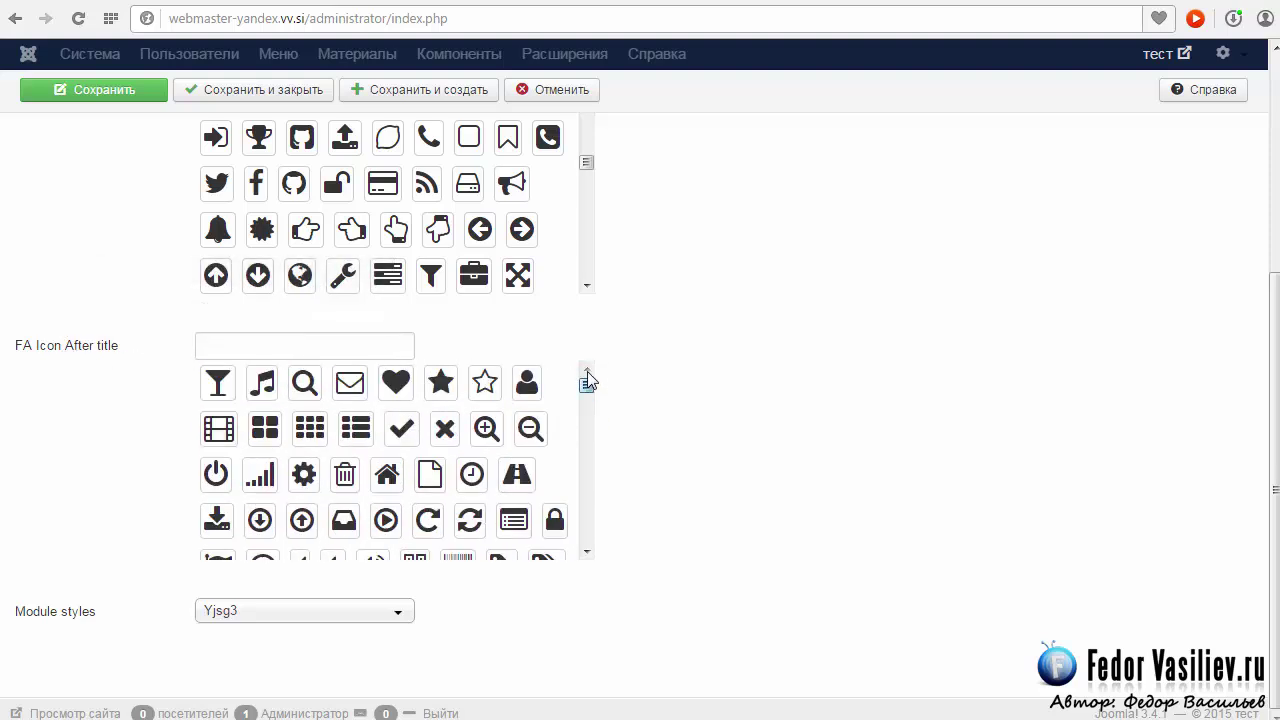
{"action": "scroll", "coordinate": [724, 366], "scroll_direction": "up", "scroll_amount": 3}
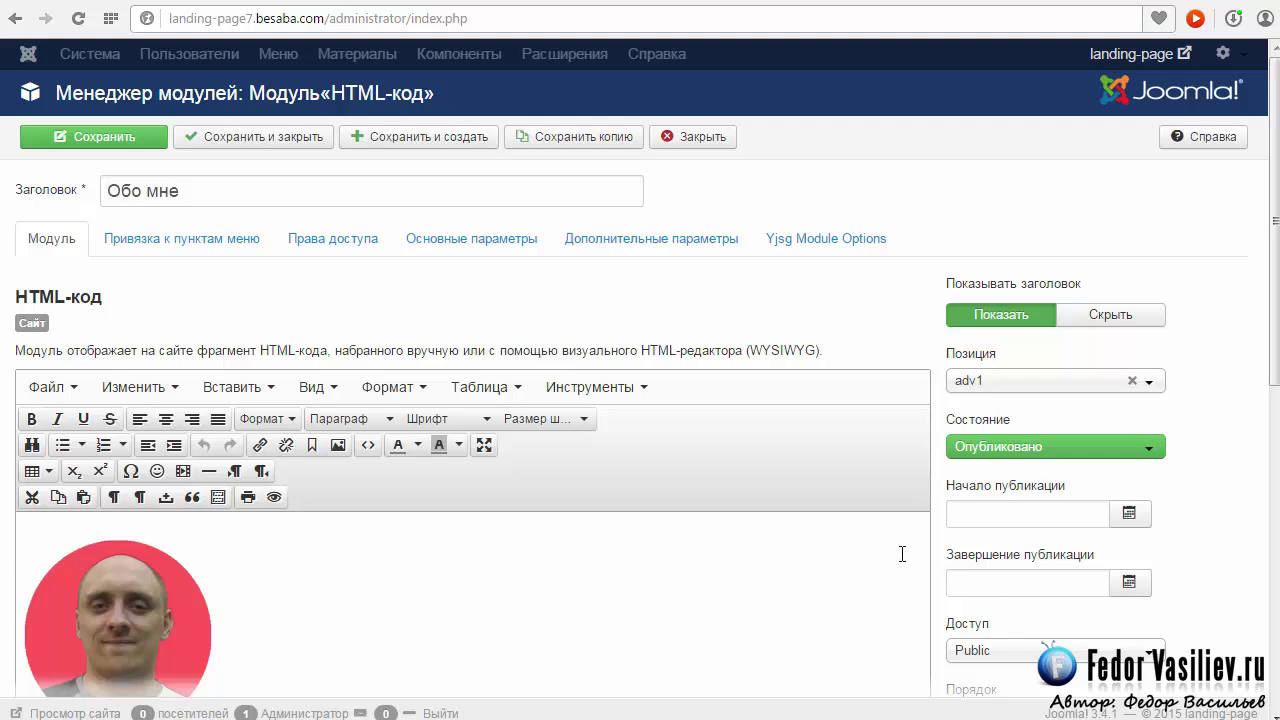
- Switch to the finished "Обо мне" module in the landing-page site's administrator and examine its title
{"action": "left_click", "coordinate": [194, 189]}
{"action": "double_click", "coordinate": [196, 189]}
{"action": "left_click", "coordinate": [130, 189]}
{"action": "left_click", "coordinate": [211, 189]}
{"action": "double_click", "coordinate": [217, 189]}
{"action": "left_click", "coordinate": [249, 192]}
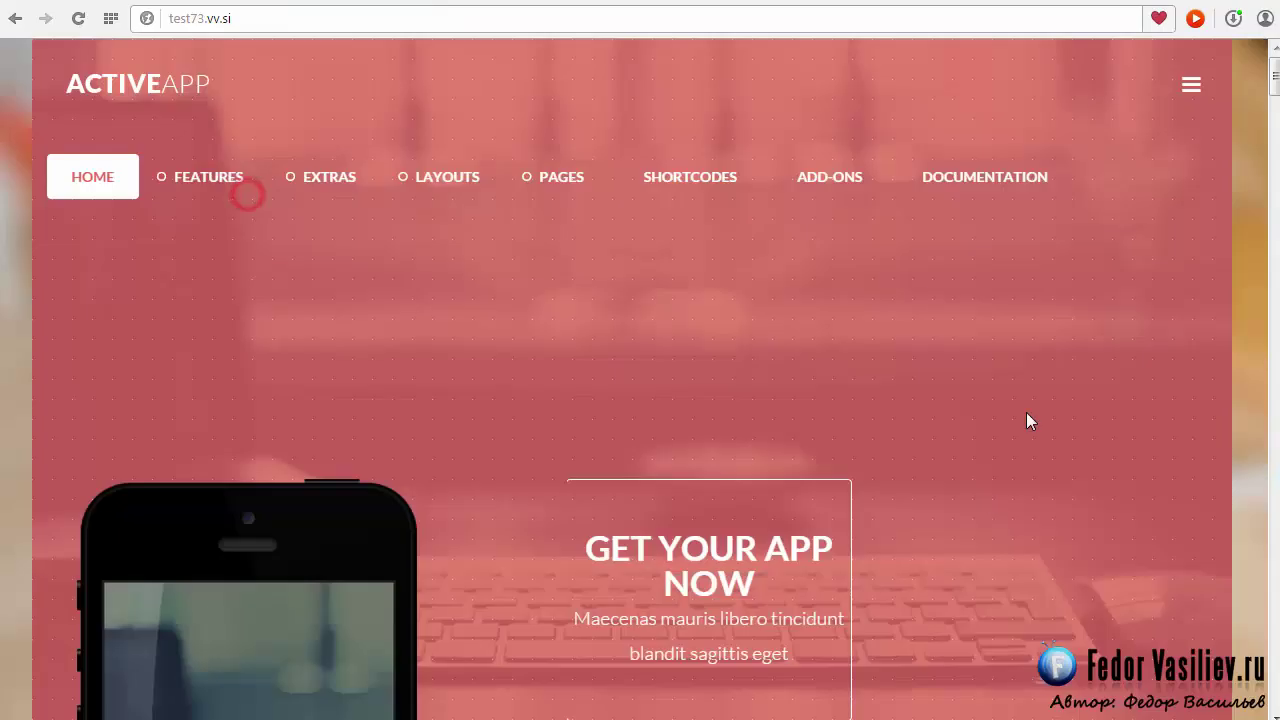
- Examine the "About ActiveApp" heading block on the ActiveApp demo home page
{"action": "left_click_drag", "start_coordinate": [1274, 76], "coordinate": [1274, 215]}
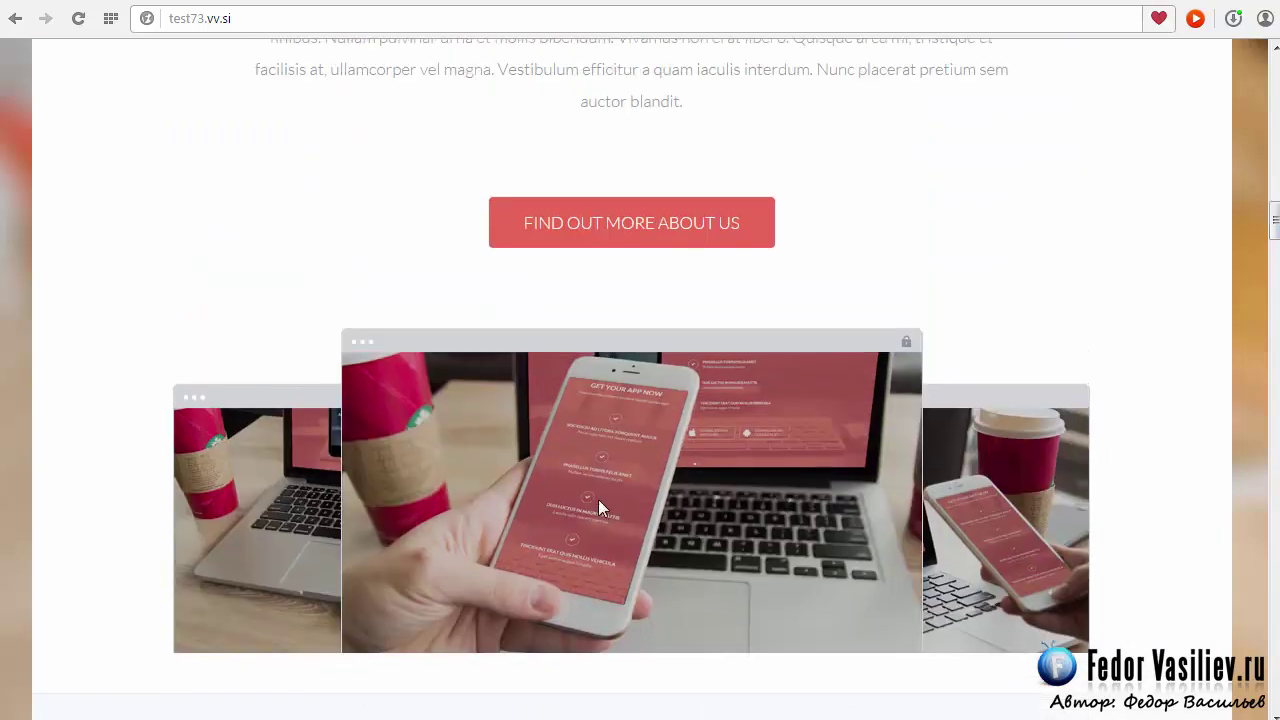
{"action": "scroll", "coordinate": [650, 532], "scroll_direction": "up", "scroll_amount": 2}
{"action": "scroll", "coordinate": [851, 463], "scroll_direction": "up", "scroll_amount": 3}
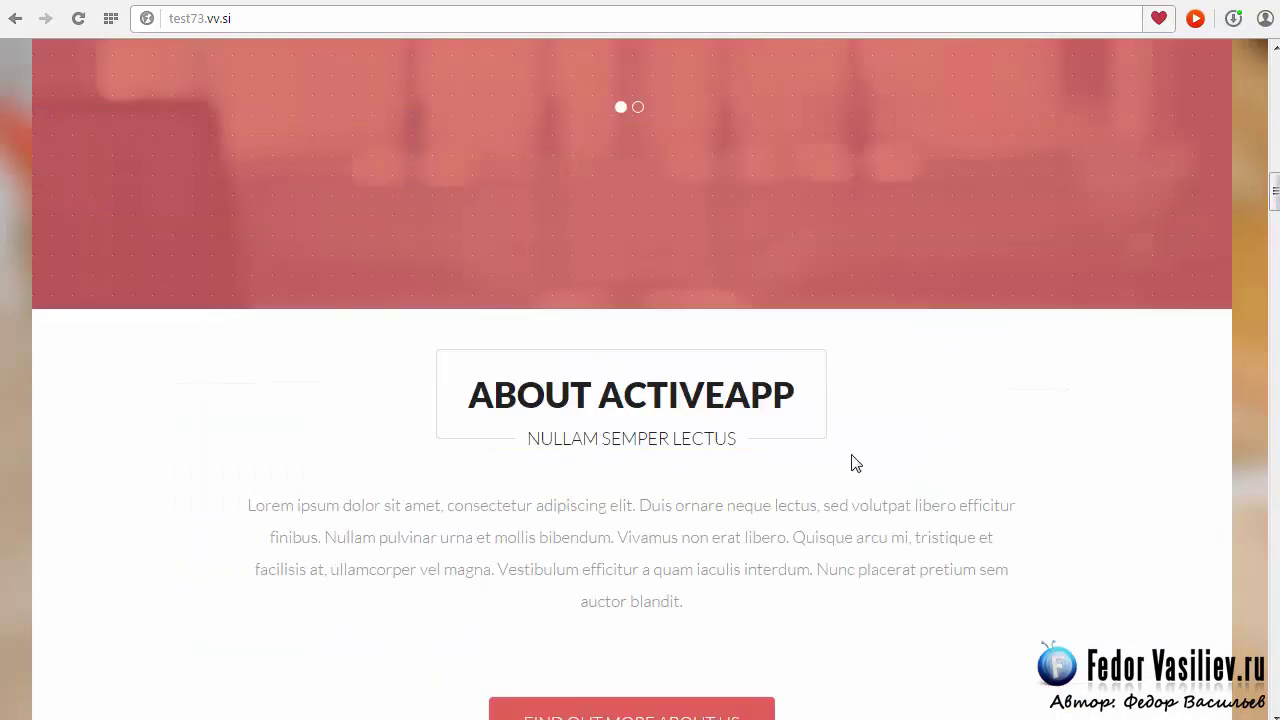
{"action": "left_click_drag", "start_coordinate": [477, 384], "coordinate": [790, 403]}
{"action": "left_click", "coordinate": [768, 405]}
{"action": "left_click", "coordinate": [468, 406]}
{"action": "left_click", "coordinate": [746, 400]}
- Copy the module CSS class suffix "taboutactiveapp" from the additional parameters of the landing-page site's "Обо мне" module
{"action": "left_click", "coordinate": [890, 2]}
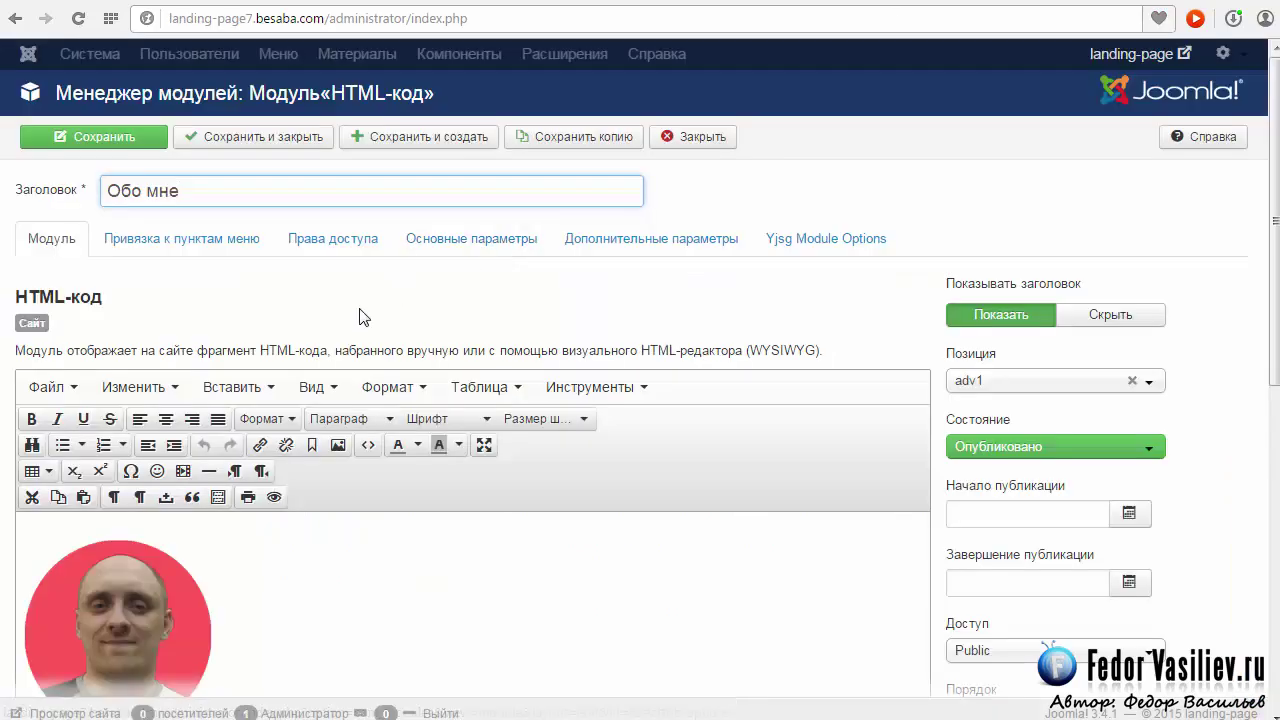
{"action": "left_click", "coordinate": [608, 240]}
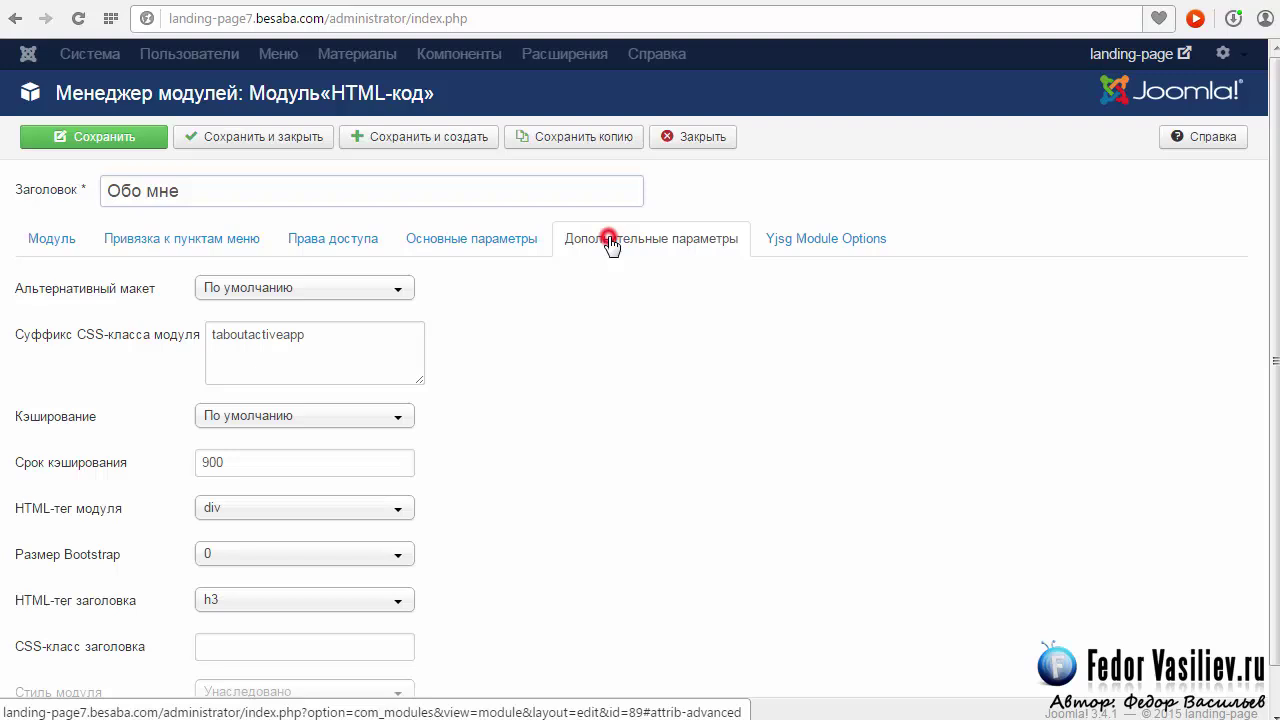
{"action": "double_click", "coordinate": [333, 338]}
{"action": "right_click", "coordinate": [234, 334]}
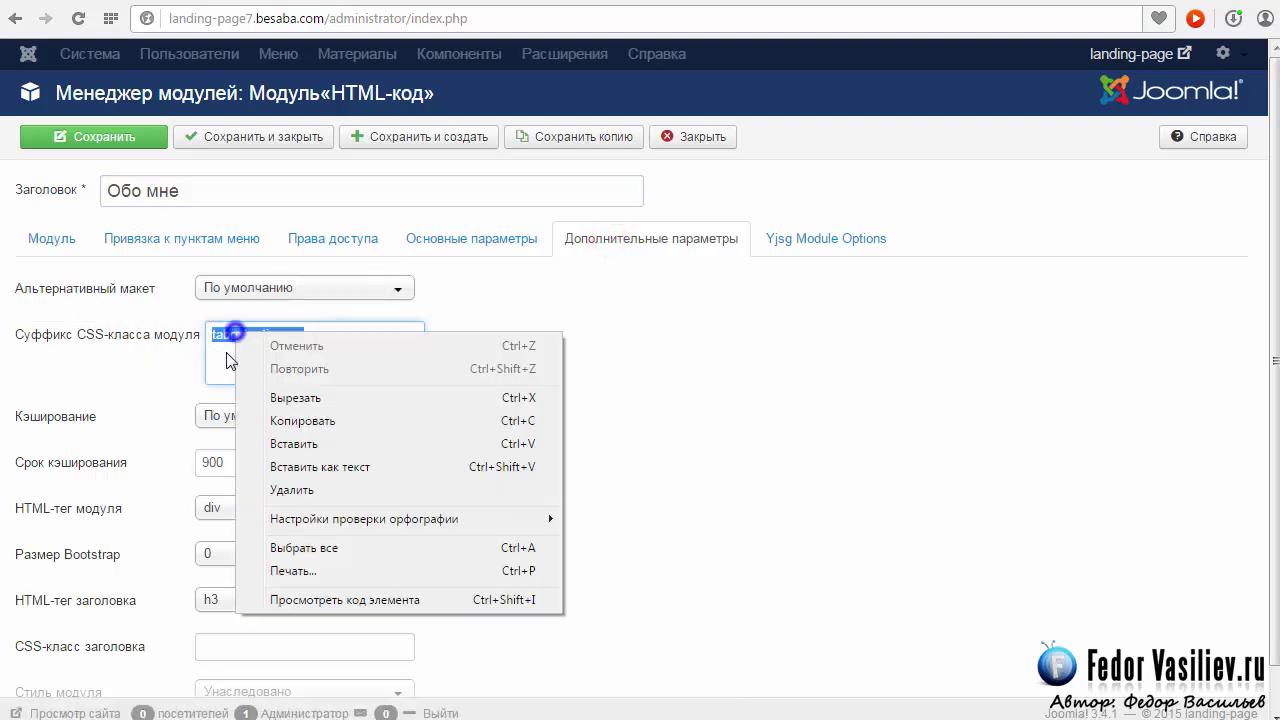
{"action": "left_click", "coordinate": [302, 421]}
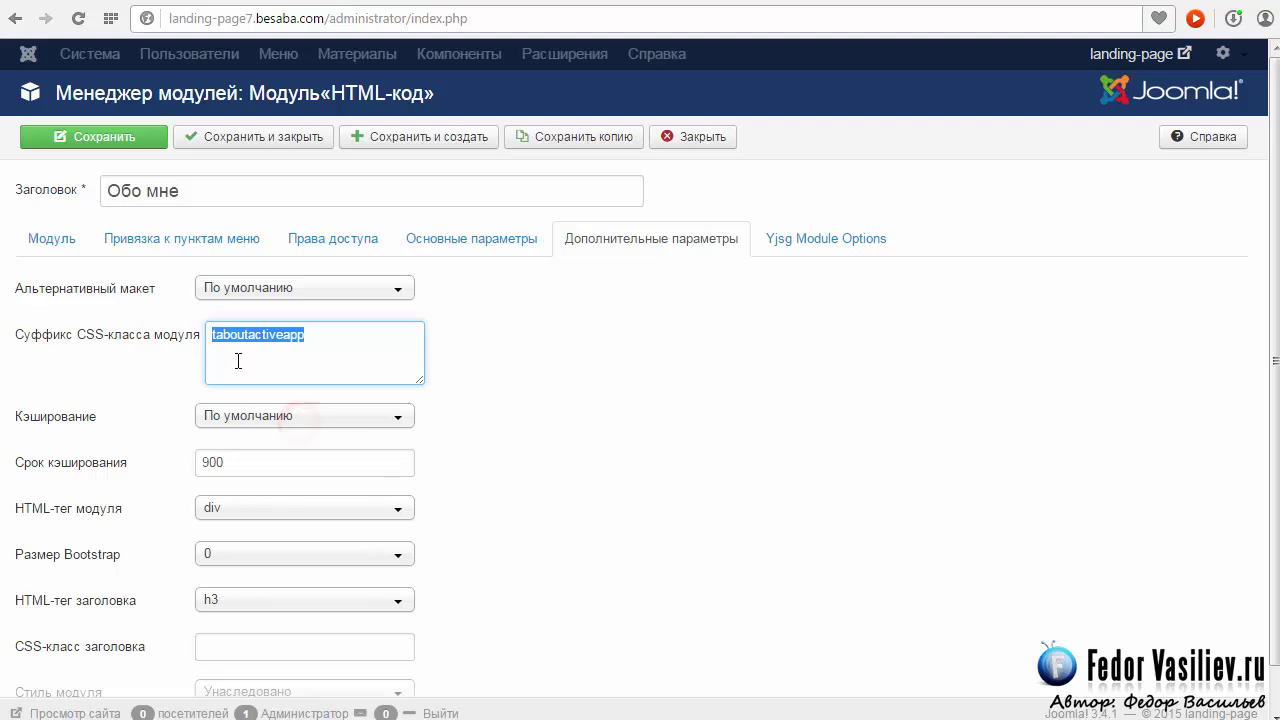
- Paste "taboutactiveapp" as the module CSS class suffix in the new "обо мне" module's additional parameters on the test site
{"action": "key", "text": "ctrl+Tab"}
{"action": "left_click", "coordinate": [652, 242]}
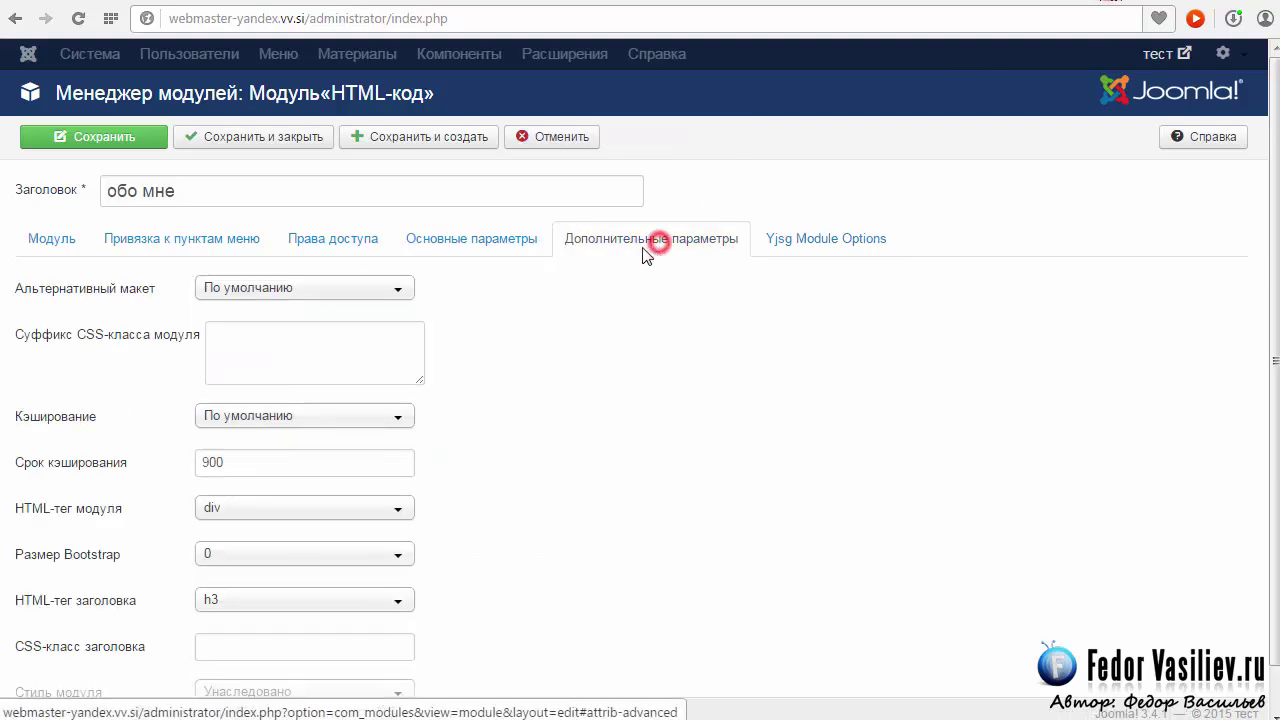
{"action": "right_click", "coordinate": [280, 347]}
{"action": "left_click", "coordinate": [345, 458]}
- Examine the photo and green text block in the "Обо мне" section of the finished landing page
{"action": "key", "text": "ctrl+Tab"}
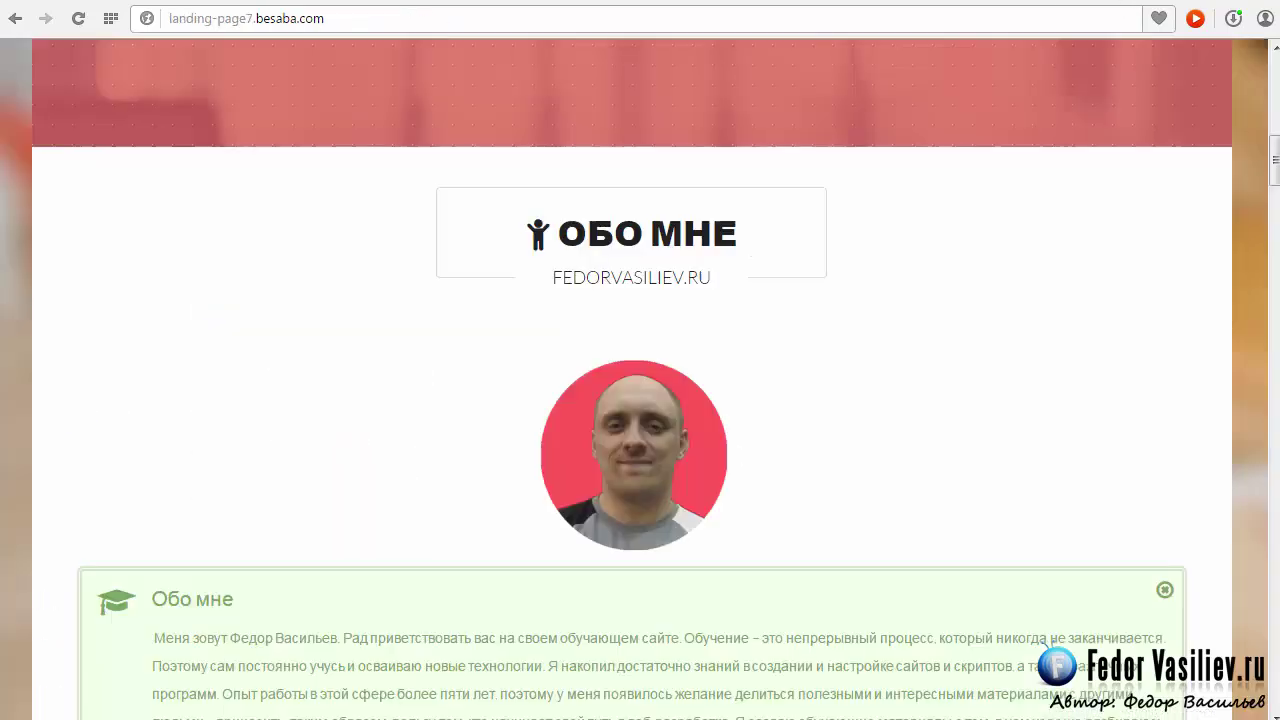
{"action": "scroll", "coordinate": [1275, 178], "scroll_direction": "down", "scroll_amount": 2}
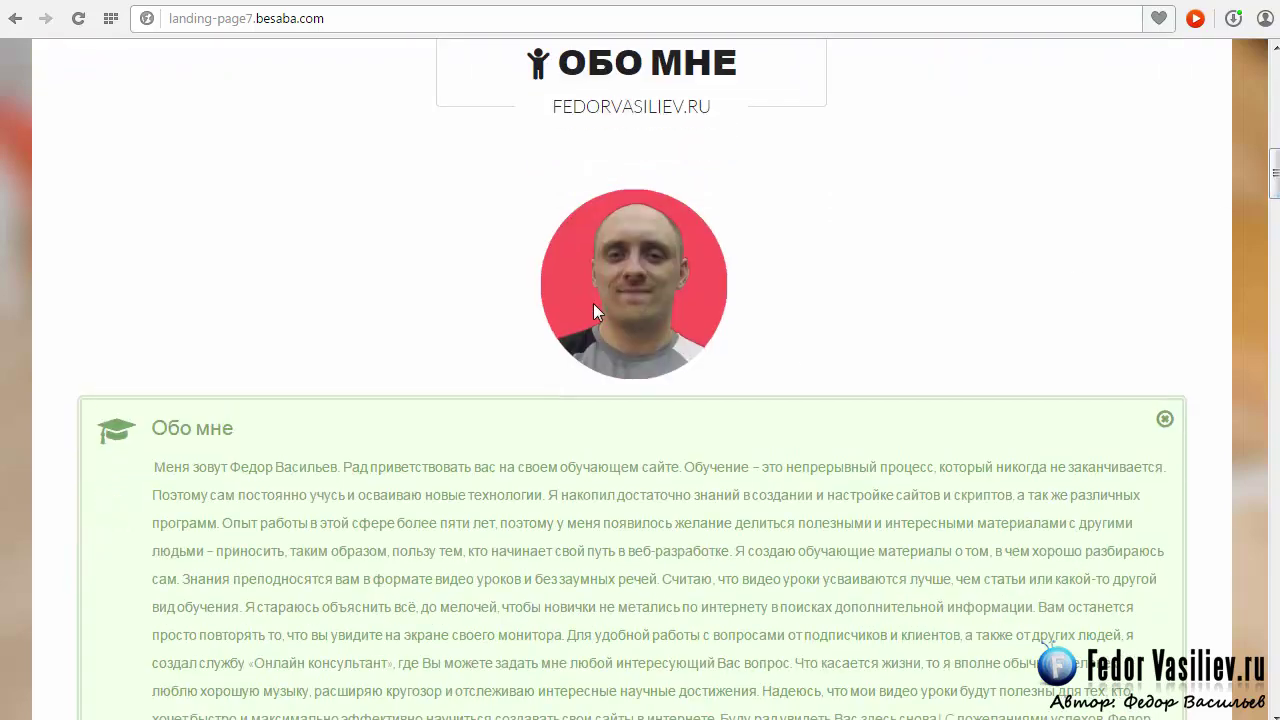
{"action": "scroll", "coordinate": [1275, 200], "scroll_direction": "down", "scroll_amount": 2}
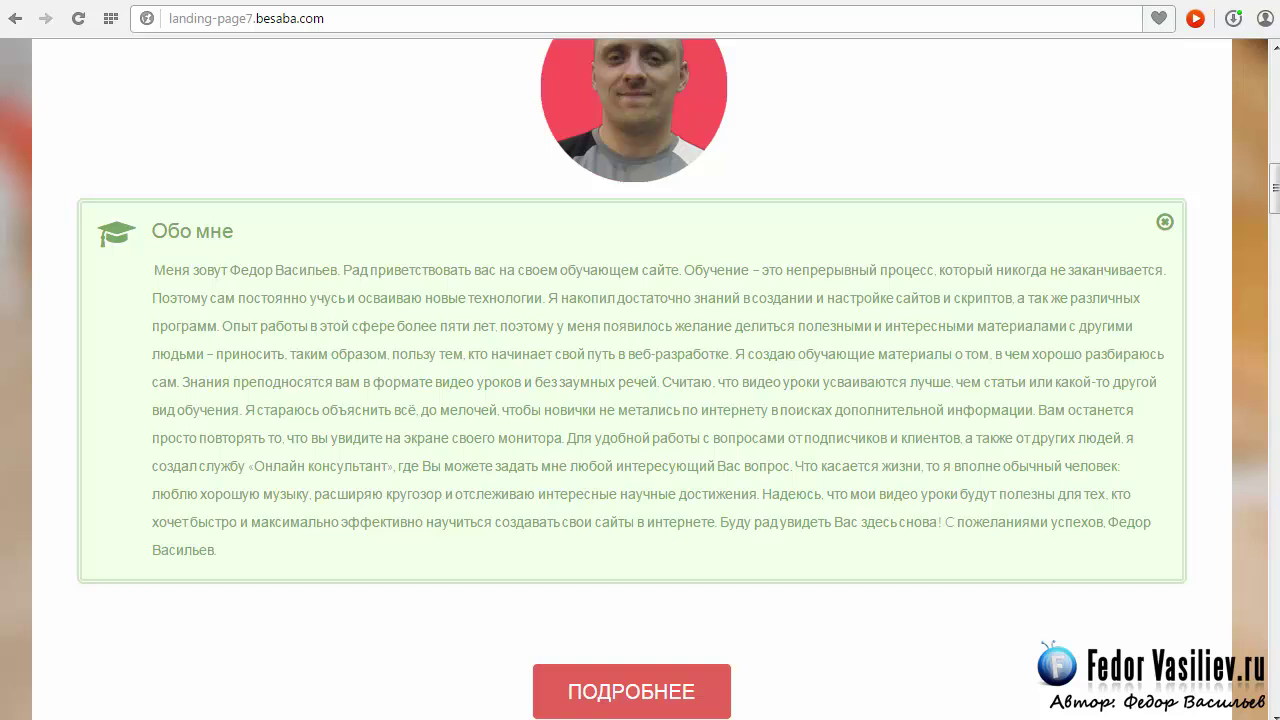
{"action": "scroll", "coordinate": [1275, 190], "scroll_direction": "up", "scroll_amount": 2}
- Insert the image 67588.png into the content of the "обо мне" HTML module on the test site
{"action": "left_click", "coordinate": [1068, 2]}
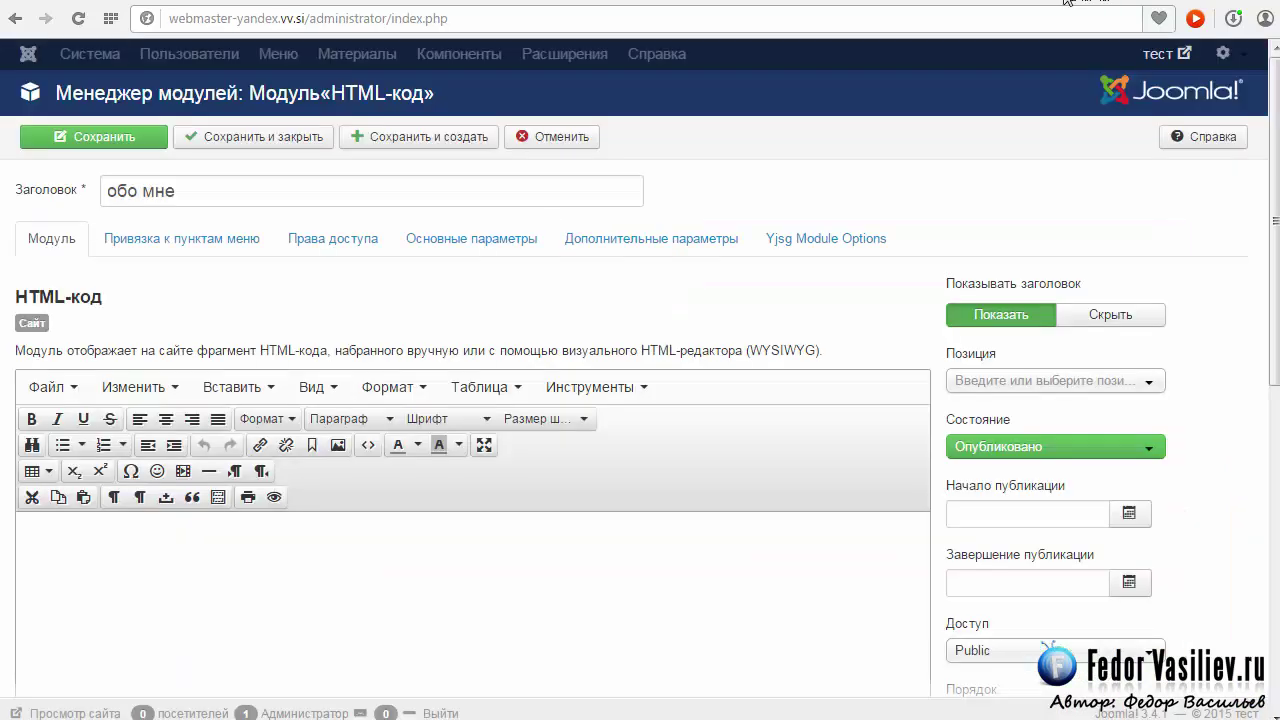
{"action": "scroll", "coordinate": [857, 226], "scroll_direction": "down", "scroll_amount": 5}
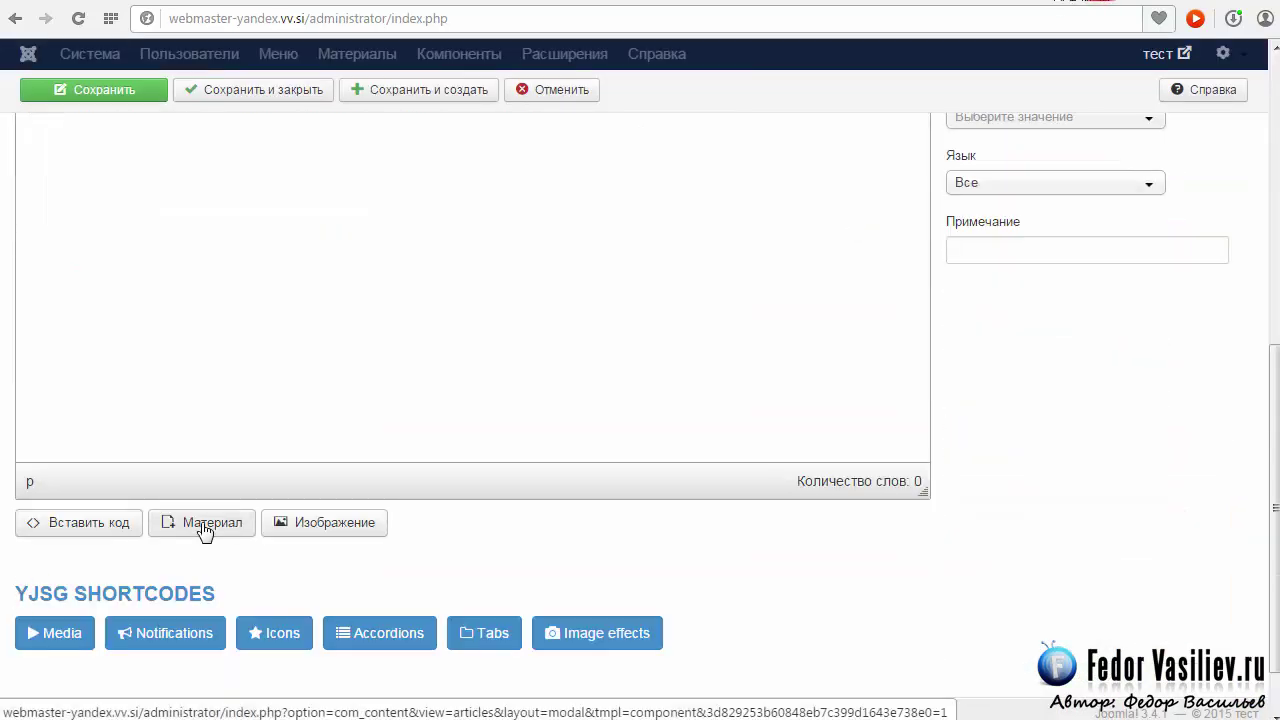
{"action": "left_click", "coordinate": [310, 520]}
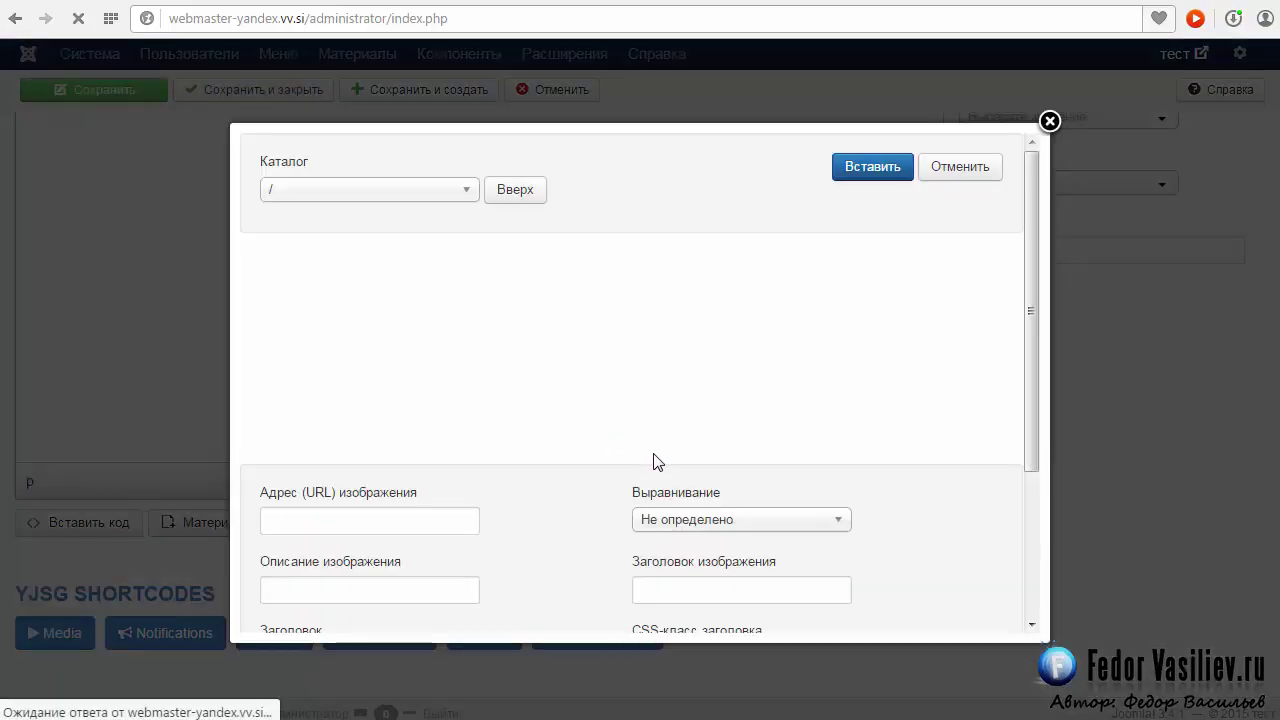
{"action": "left_click", "coordinate": [836, 372]}
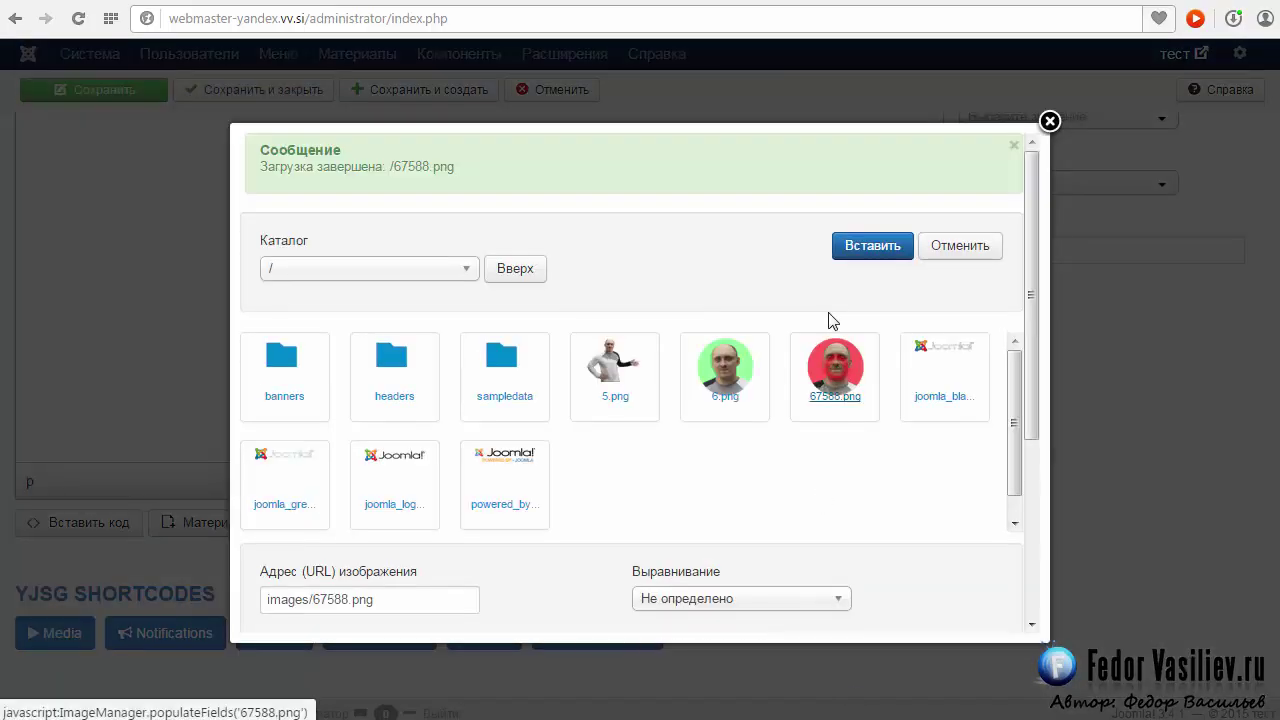
{"action": "left_click", "coordinate": [857, 246]}
{"action": "scroll", "coordinate": [1021, 441], "scroll_direction": "up", "scroll_amount": 3}
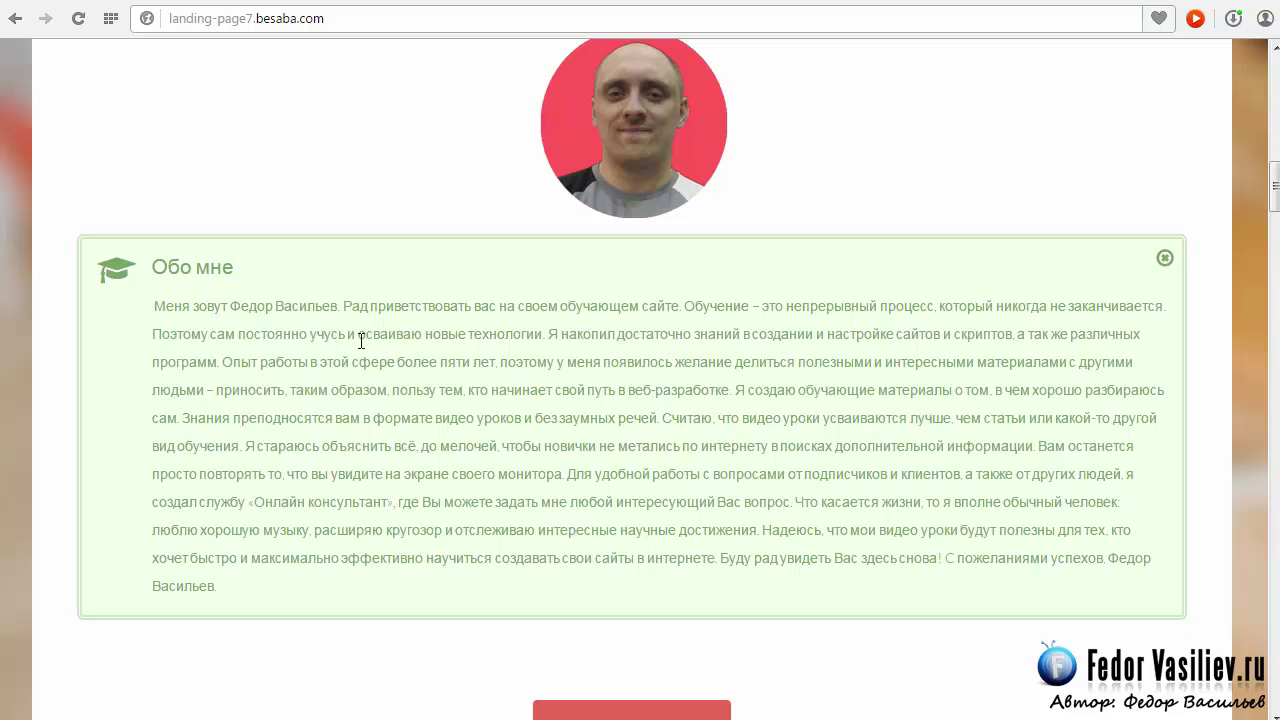
- Check the green "Обо мне" block on the landing page and open the Shortcodes page of the ActiveApp demo site
{"action": "triple_click", "coordinate": [257, 591]}
{"action": "left_click", "coordinate": [234, 400]}
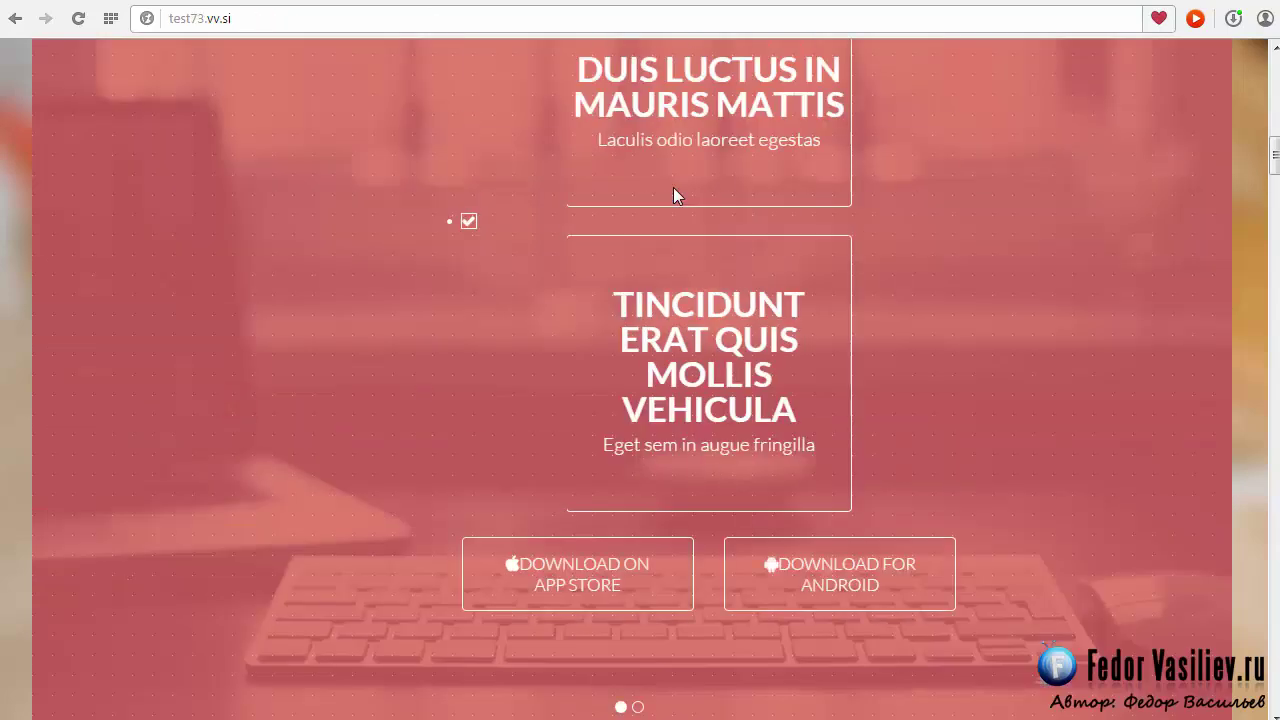
{"action": "scroll", "coordinate": [673, 195], "scroll_direction": "up", "scroll_amount": 15}
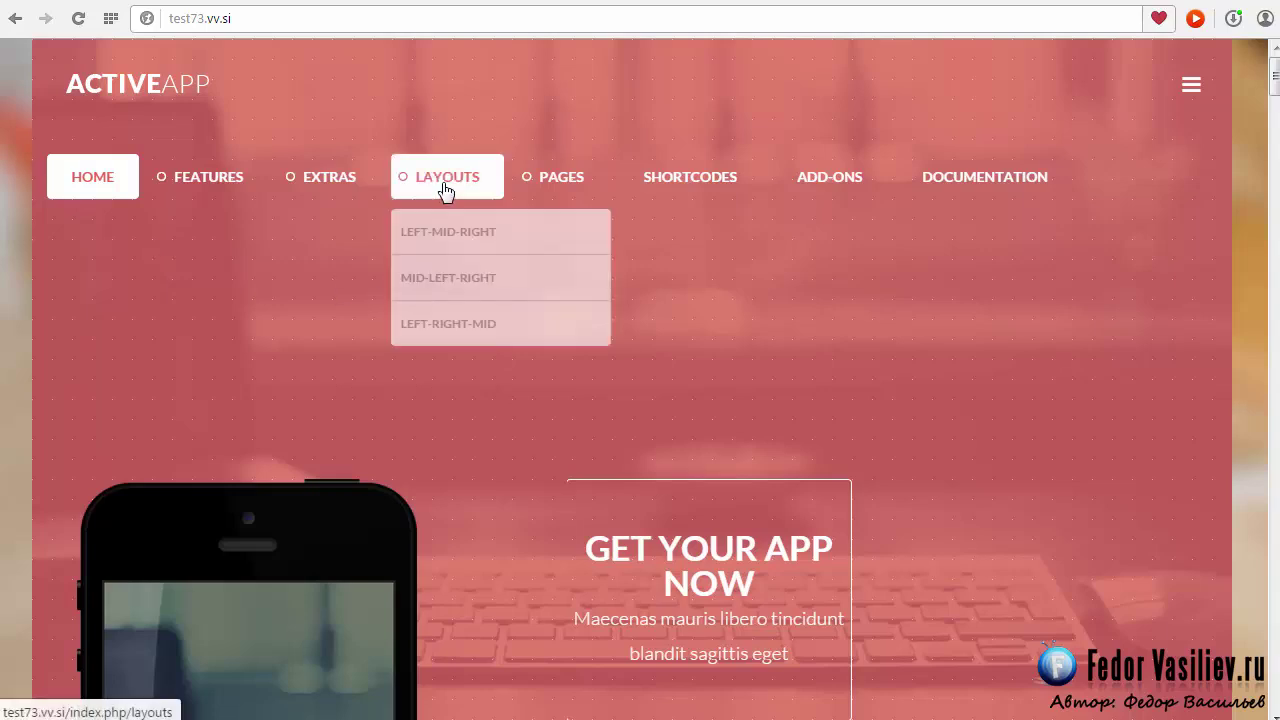
{"action": "left_click", "coordinate": [703, 185]}
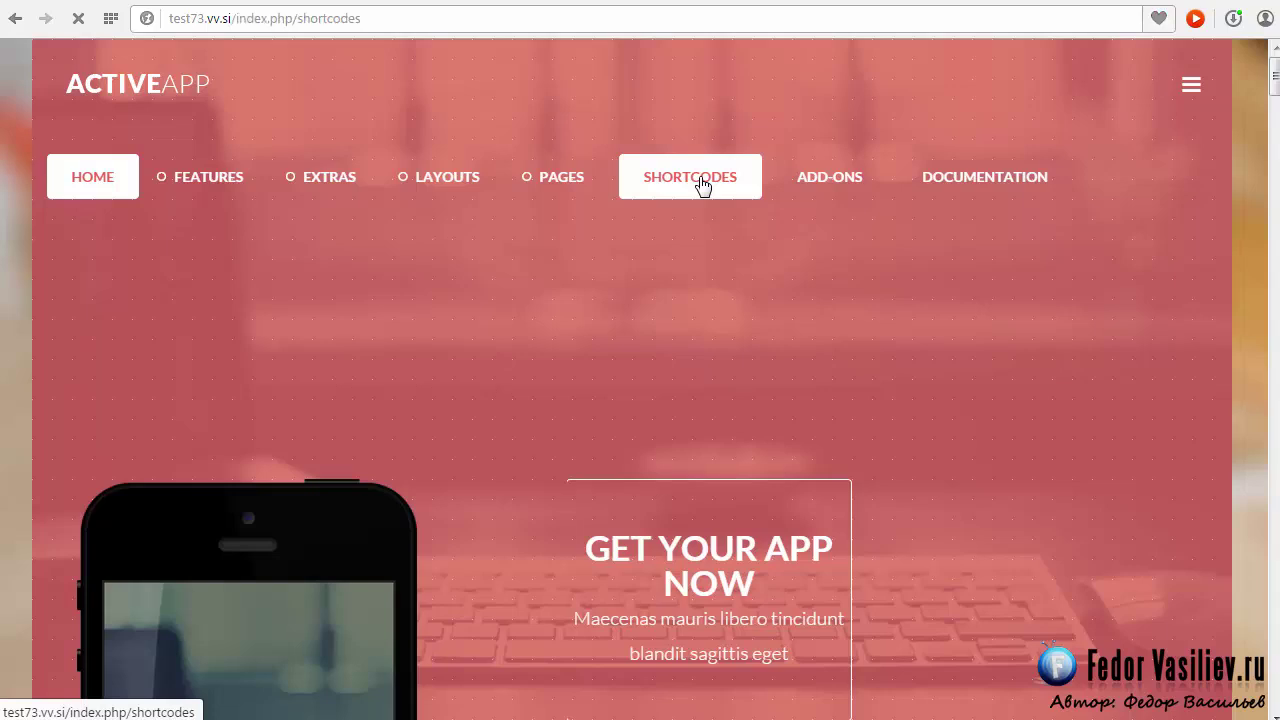
- Review the list of template shortcodes on the demo site and open the Notifications shortcode page
{"action": "scroll", "coordinate": [703, 185], "scroll_direction": "down", "scroll_amount": 4}
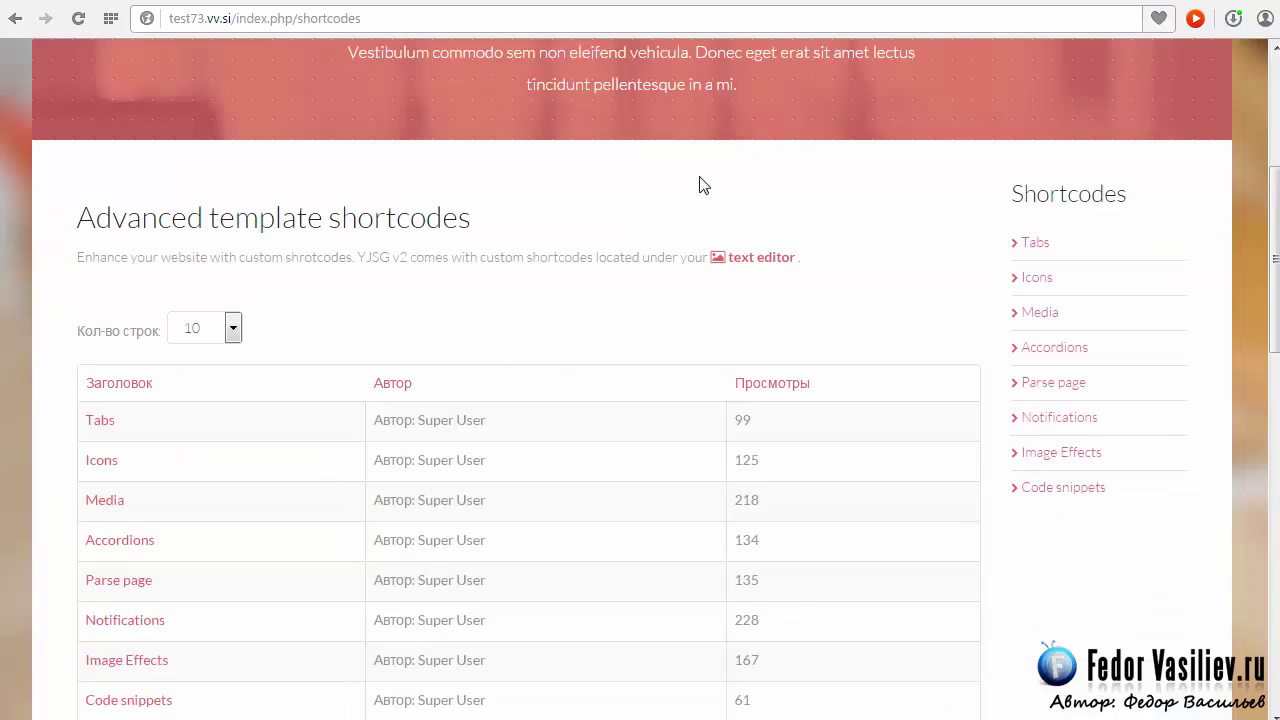
{"action": "scroll", "coordinate": [703, 185], "scroll_direction": "down", "scroll_amount": 3}
{"action": "scroll", "coordinate": [703, 185], "scroll_direction": "up", "scroll_amount": 2}
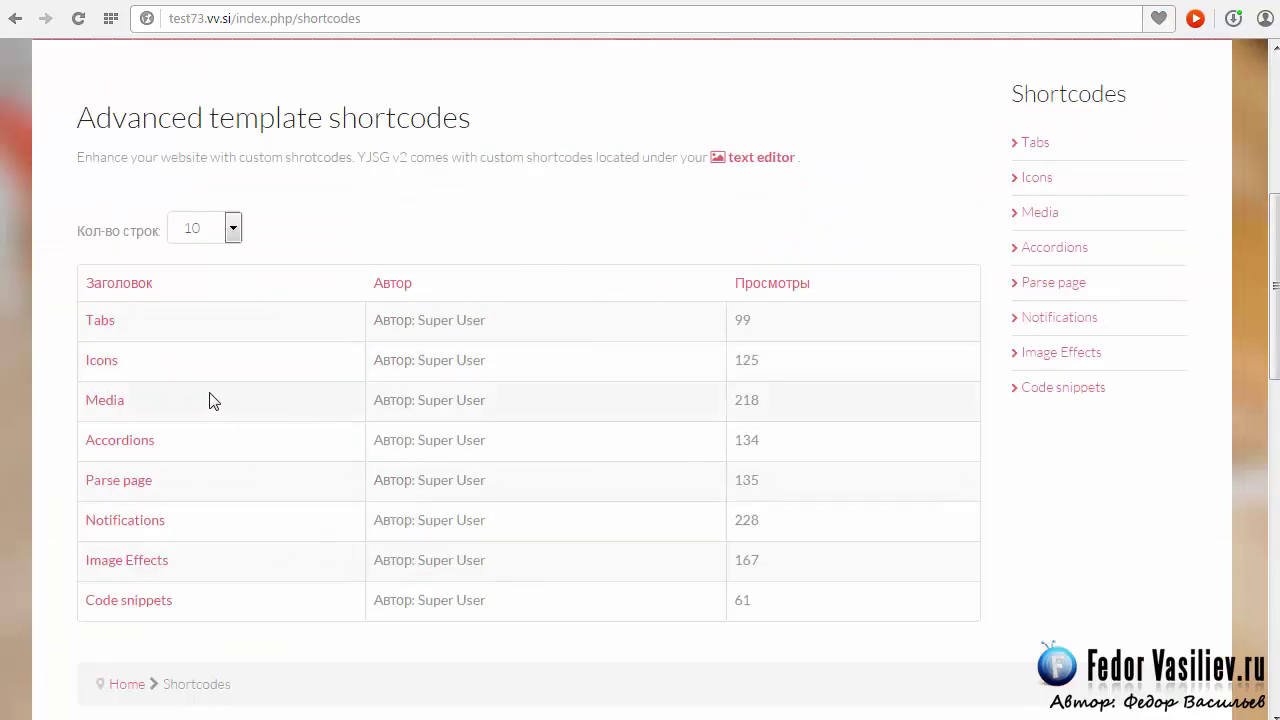
{"action": "scroll", "coordinate": [929, 516], "scroll_direction": "up", "scroll_amount": 2}
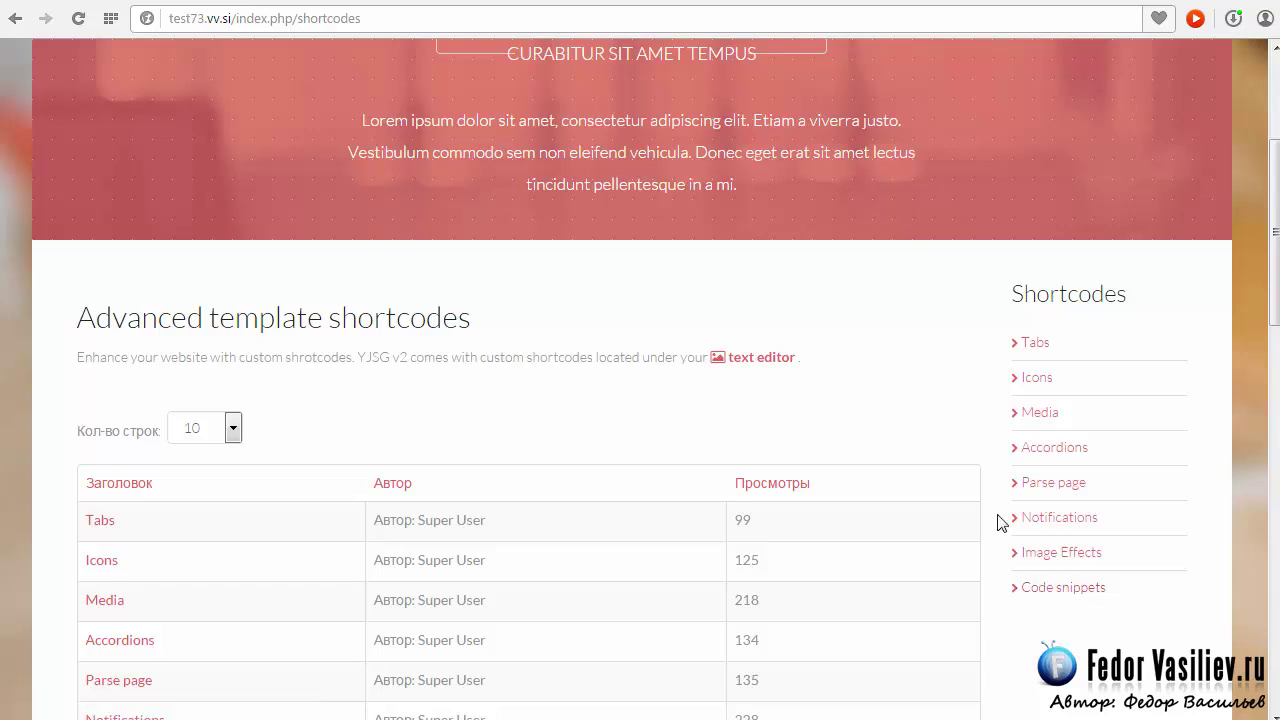
{"action": "left_click", "coordinate": [1039, 515]}
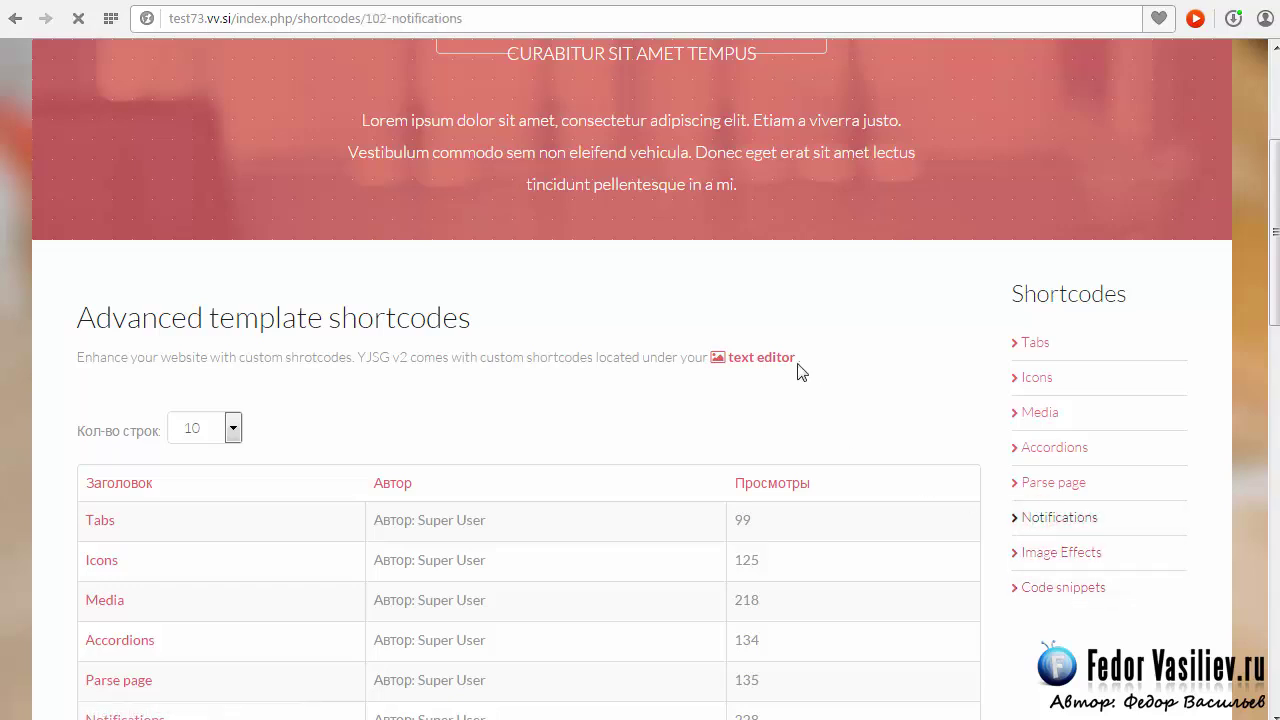
- Look through the notification shortcode examples, down to the dashed and dotted variants with border radius
{"action": "scroll", "coordinate": [767, 352], "scroll_direction": "down", "scroll_amount": 10}
{"action": "scroll", "coordinate": [766, 360], "scroll_direction": "up", "scroll_amount": 8}
{"action": "scroll", "coordinate": [766, 360], "scroll_direction": "up", "scroll_amount": 1}
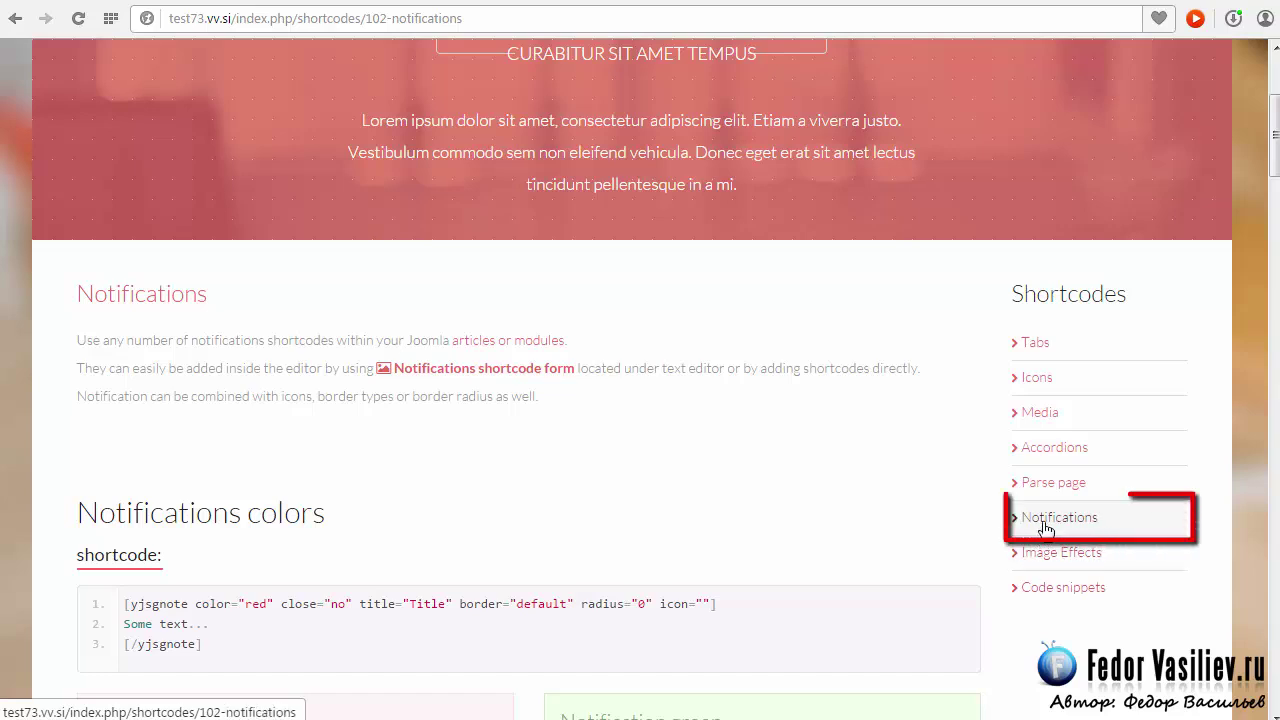
{"action": "left_click_drag", "start_coordinate": [1275, 131], "coordinate": [1276, 452]}
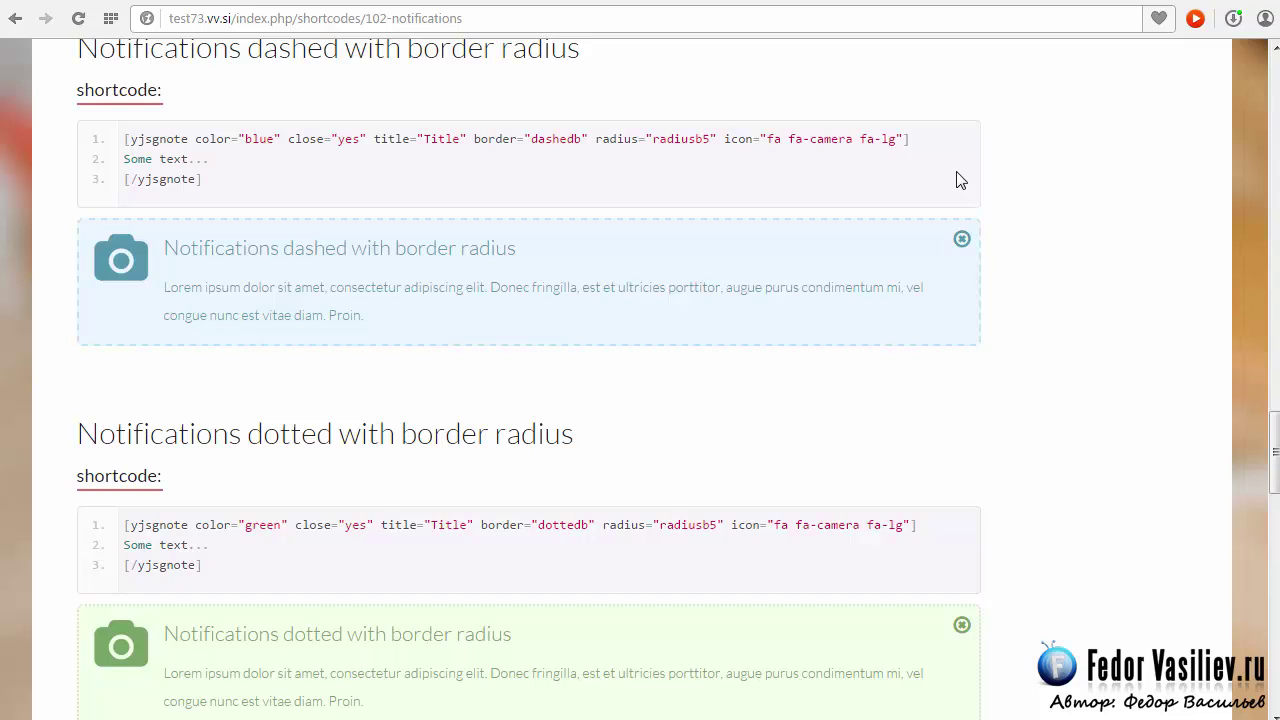
{"action": "scroll", "coordinate": [213, 508], "scroll_direction": "up", "scroll_amount": 3}
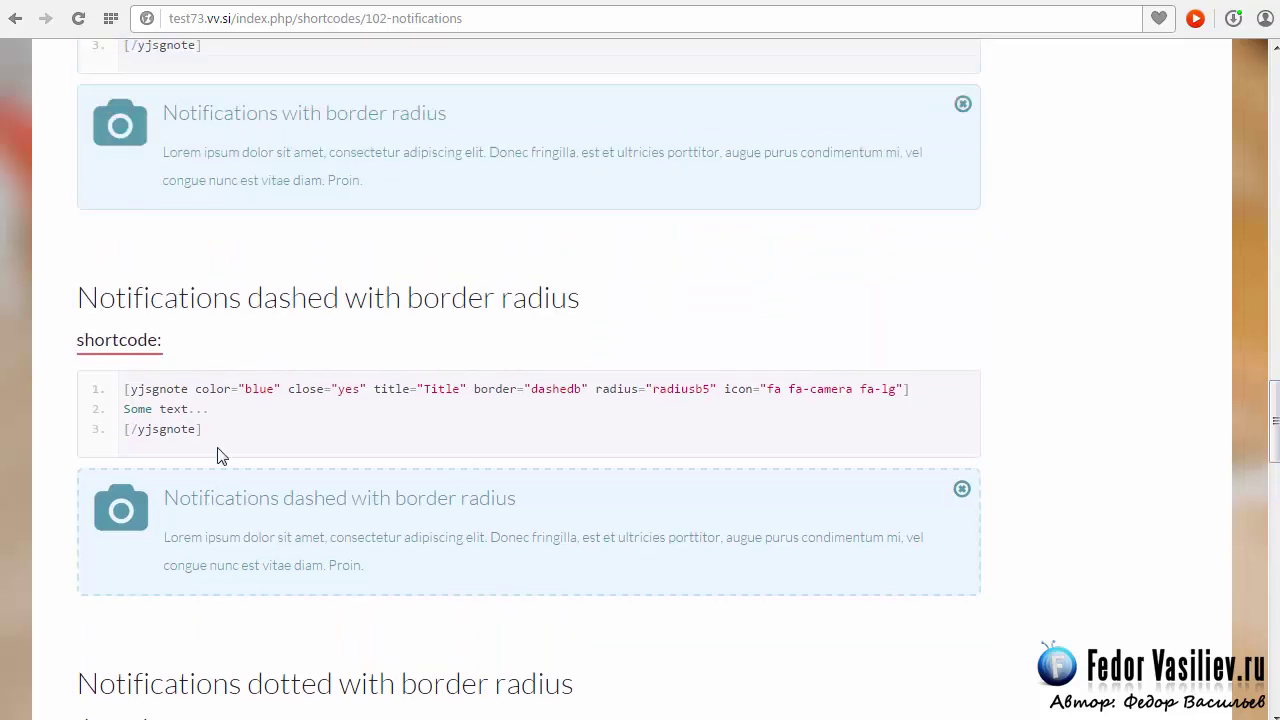
- Examine the icon, title and text of the landing page's green "Обо мне" notification and try its close control
{"action": "double_click", "coordinate": [218, 432]}
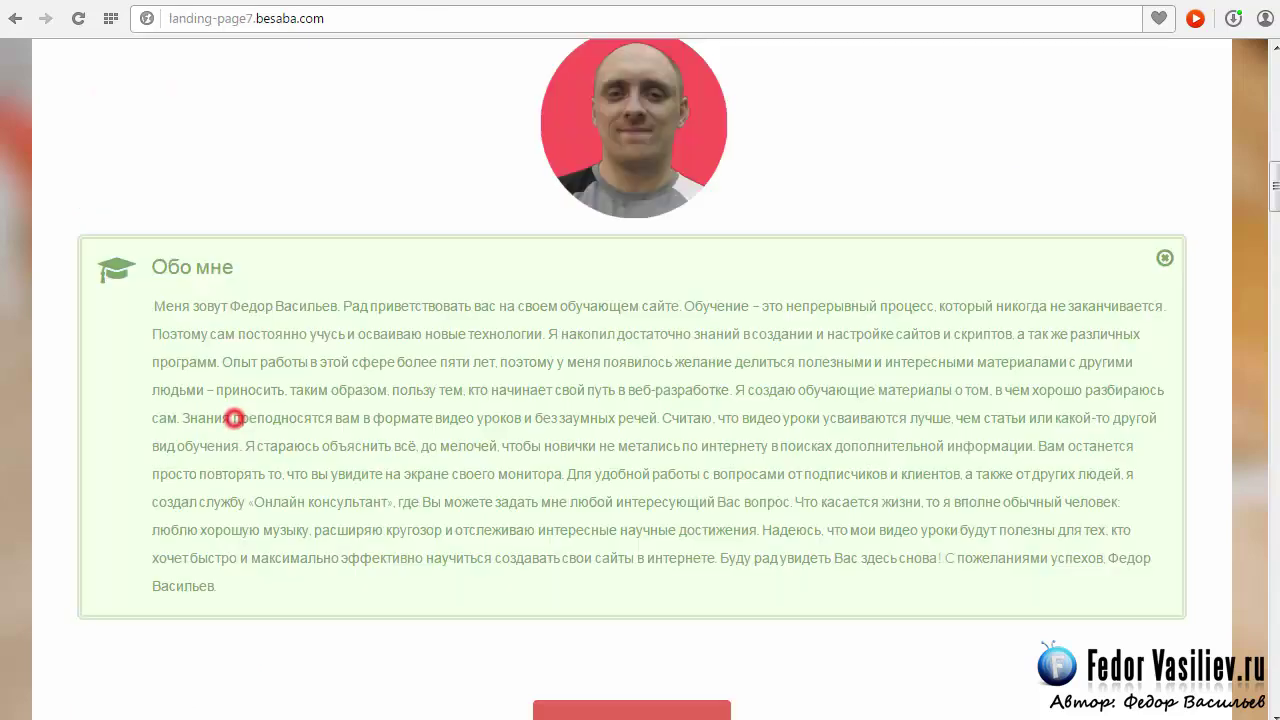
{"action": "scroll", "coordinate": [833, 334], "scroll_direction": "down", "scroll_amount": 1}
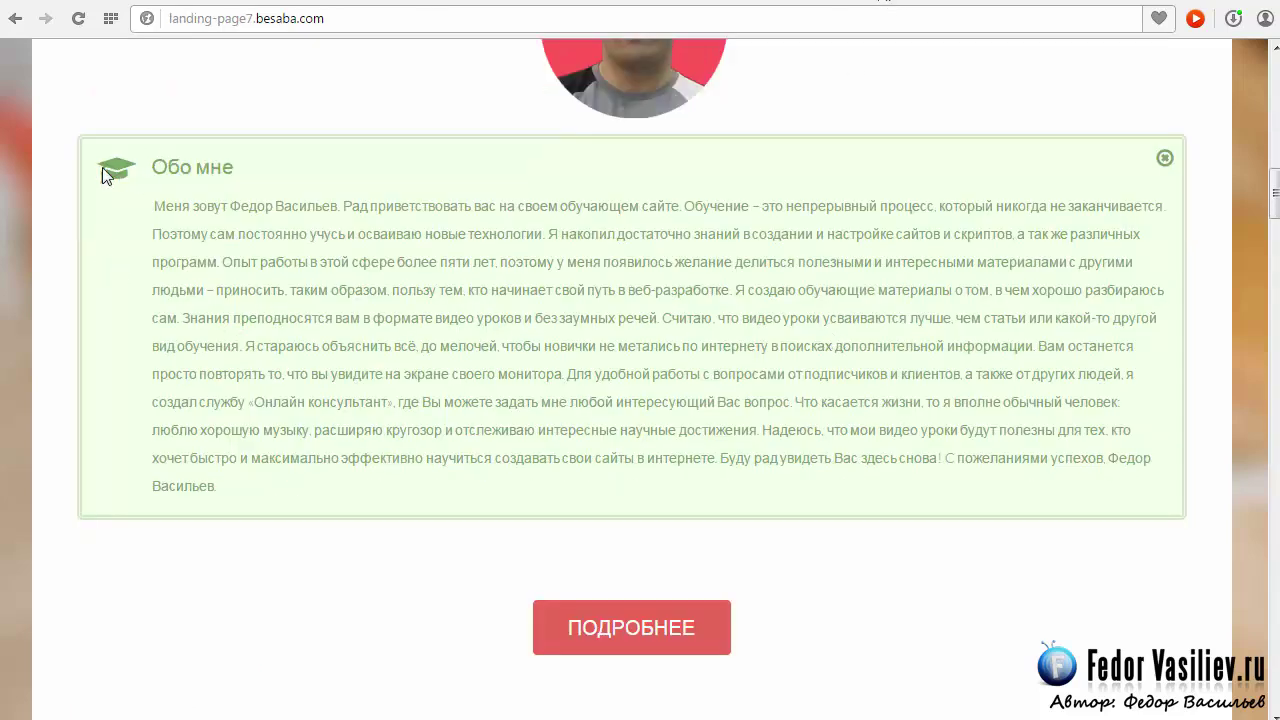
{"action": "scroll", "coordinate": [1120, 406], "scroll_direction": "up", "scroll_amount": 2}
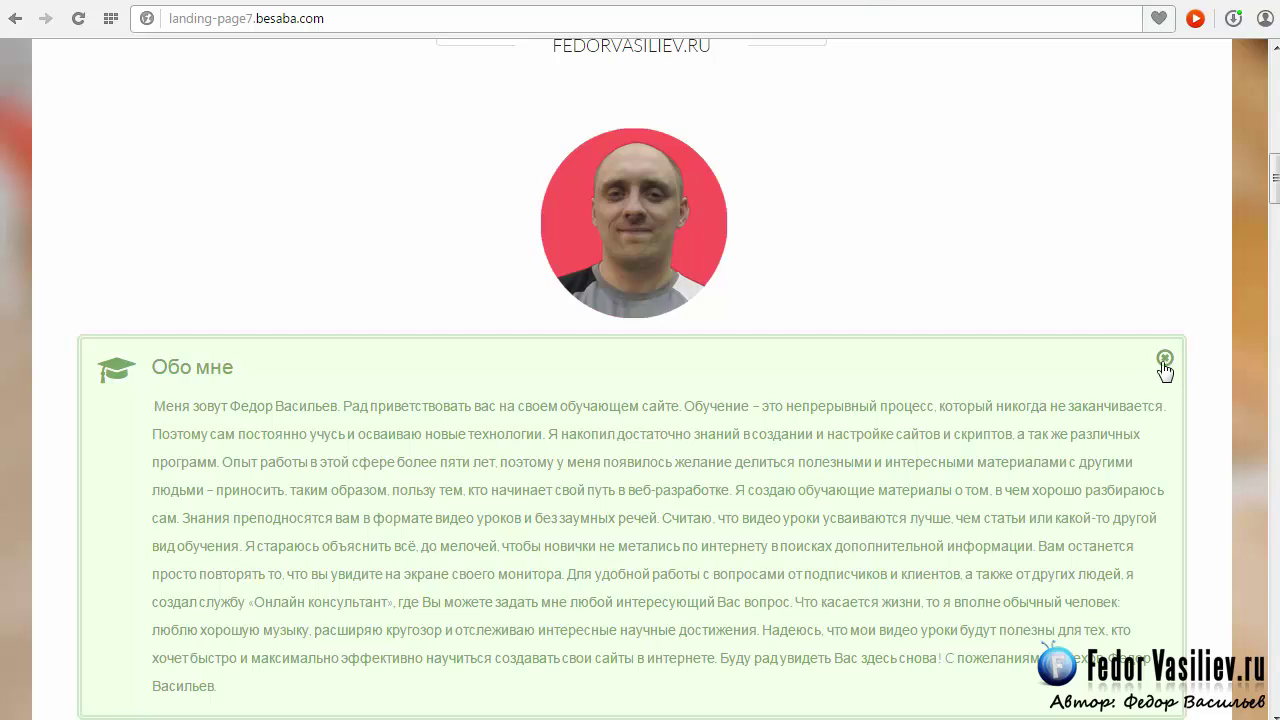
{"action": "scroll", "coordinate": [1171, 364], "scroll_direction": "down", "scroll_amount": 1}
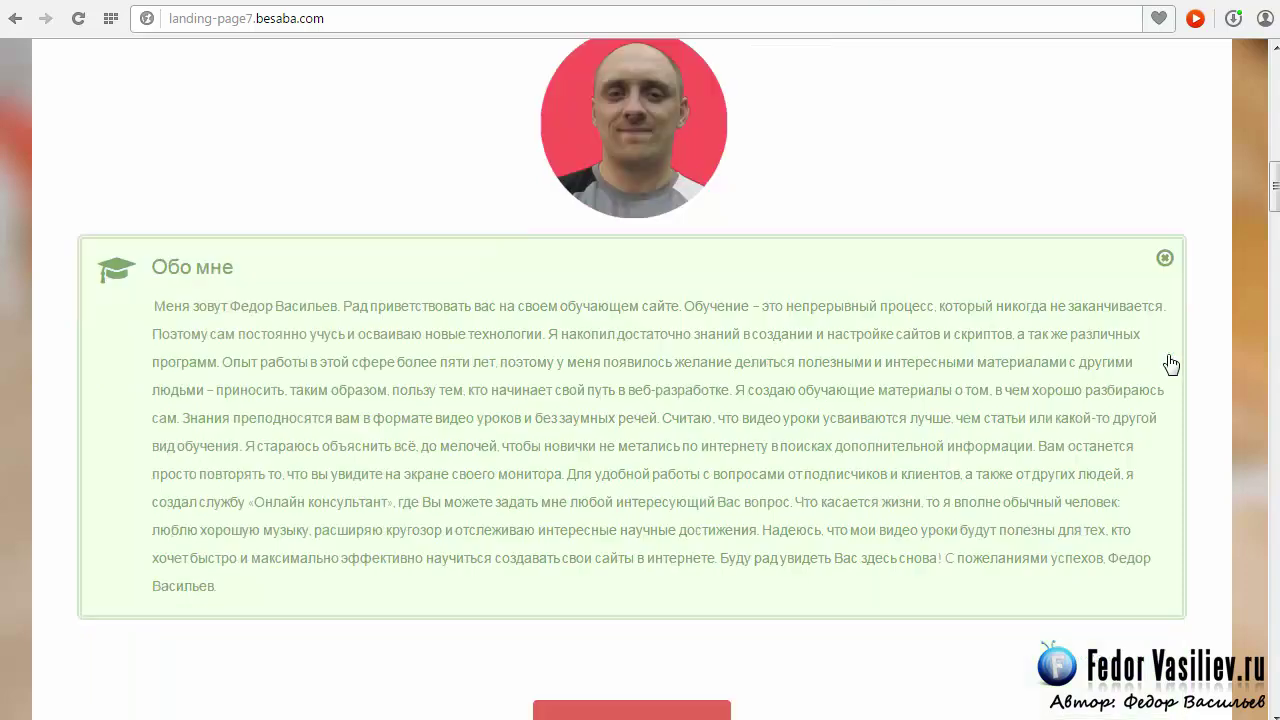
{"action": "left_click", "coordinate": [1165, 261]}
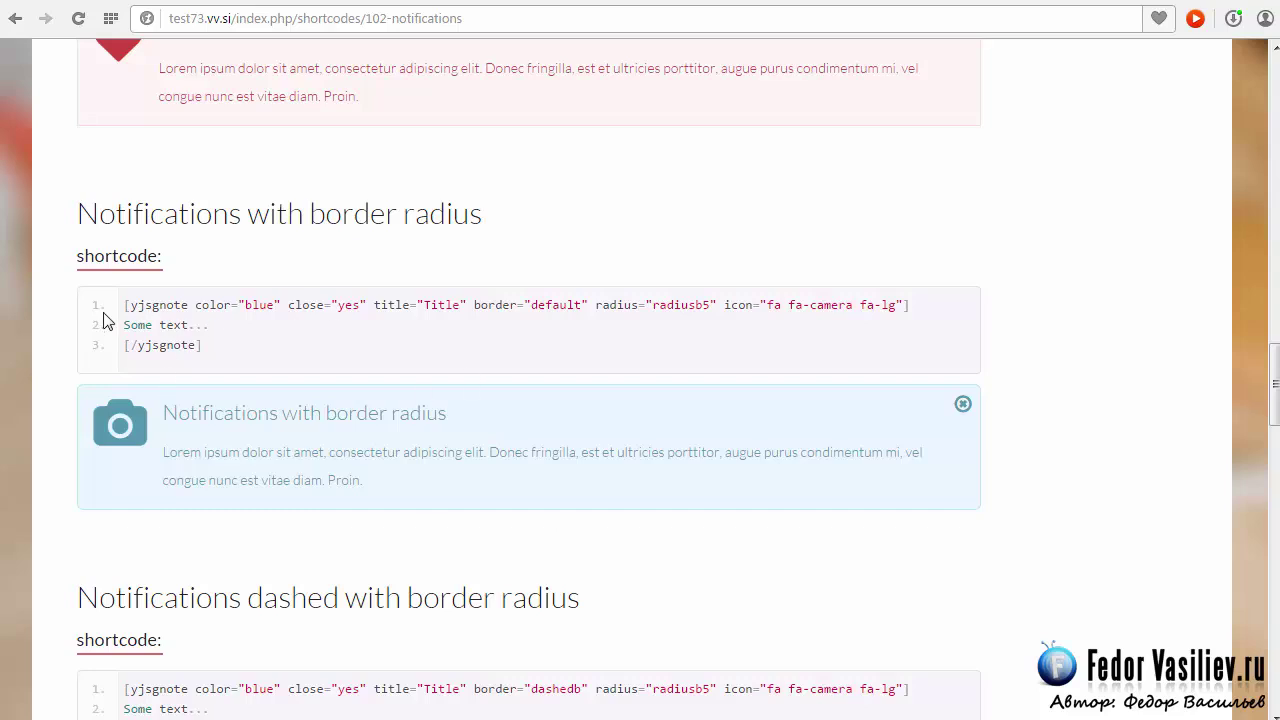
- Examine the full extent of the "Notifications with border radius" shortcode, from its opening to its closing yjsgnote tag
{"action": "left_click_drag", "start_coordinate": [125, 302], "coordinate": [216, 348]}
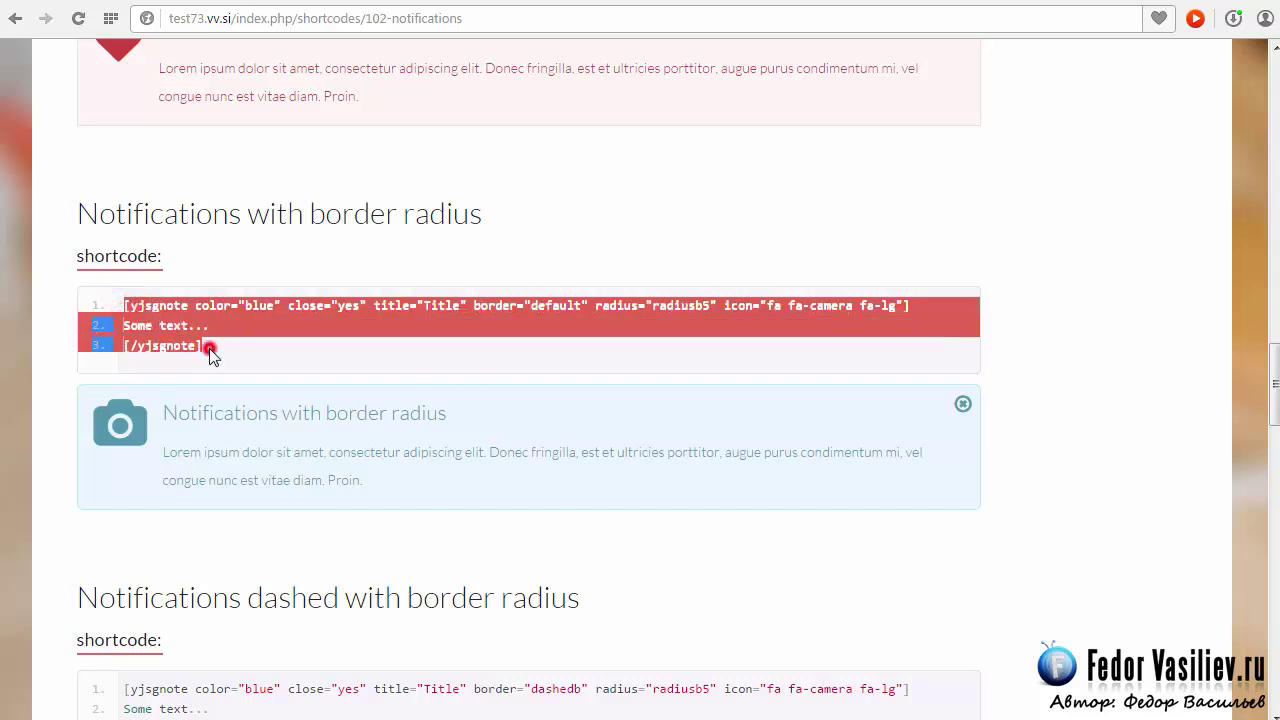
{"action": "left_click", "coordinate": [209, 348]}
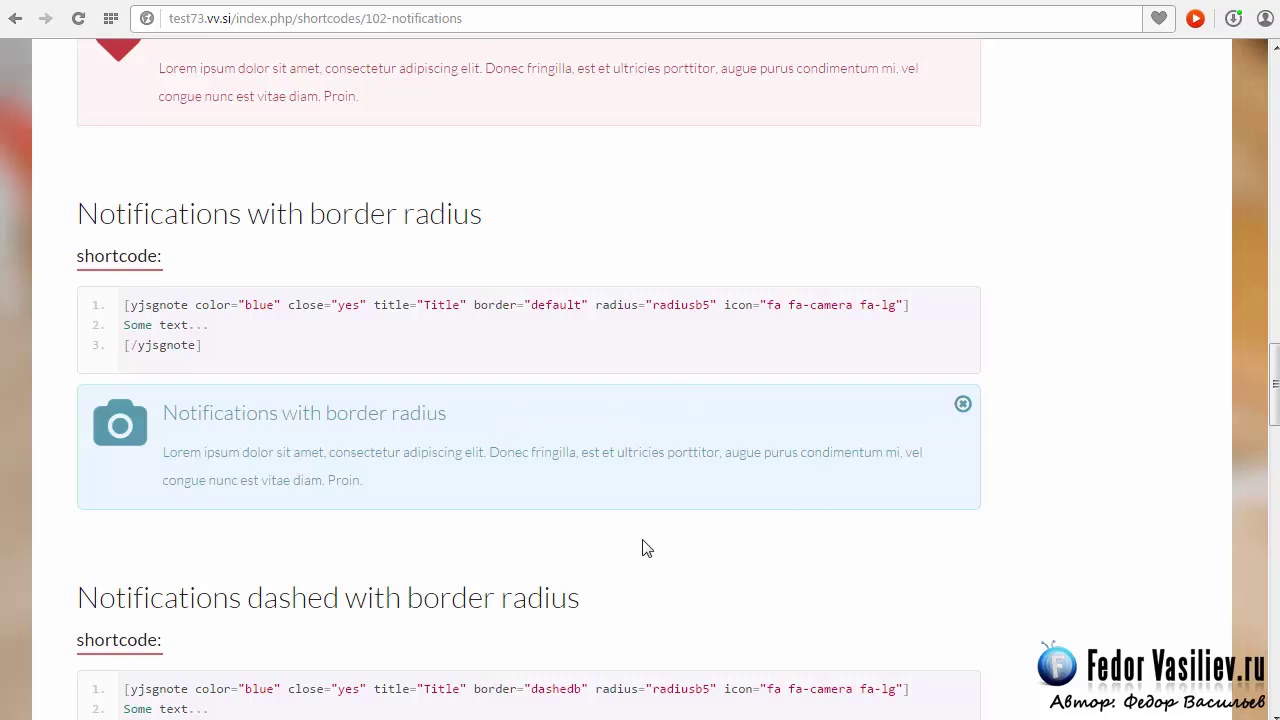
{"action": "left_click", "coordinate": [125, 302]}
- Examine the shortcode's color attribute, switch to Google Translate and select the source text "слайдшоу"
{"action": "left_click_drag", "start_coordinate": [194, 304], "coordinate": [224, 304]}
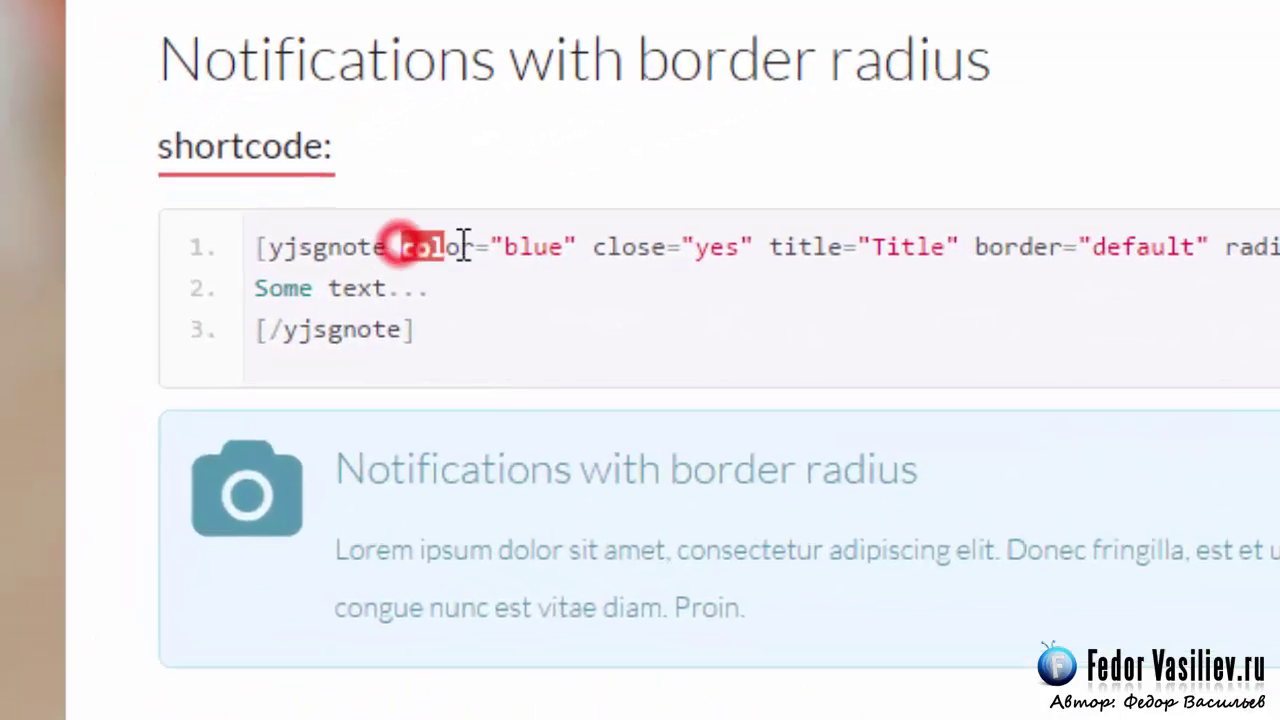
{"action": "left_click_drag", "start_coordinate": [463, 247], "coordinate": [549, 247]}
{"action": "left_click", "coordinate": [546, 249]}
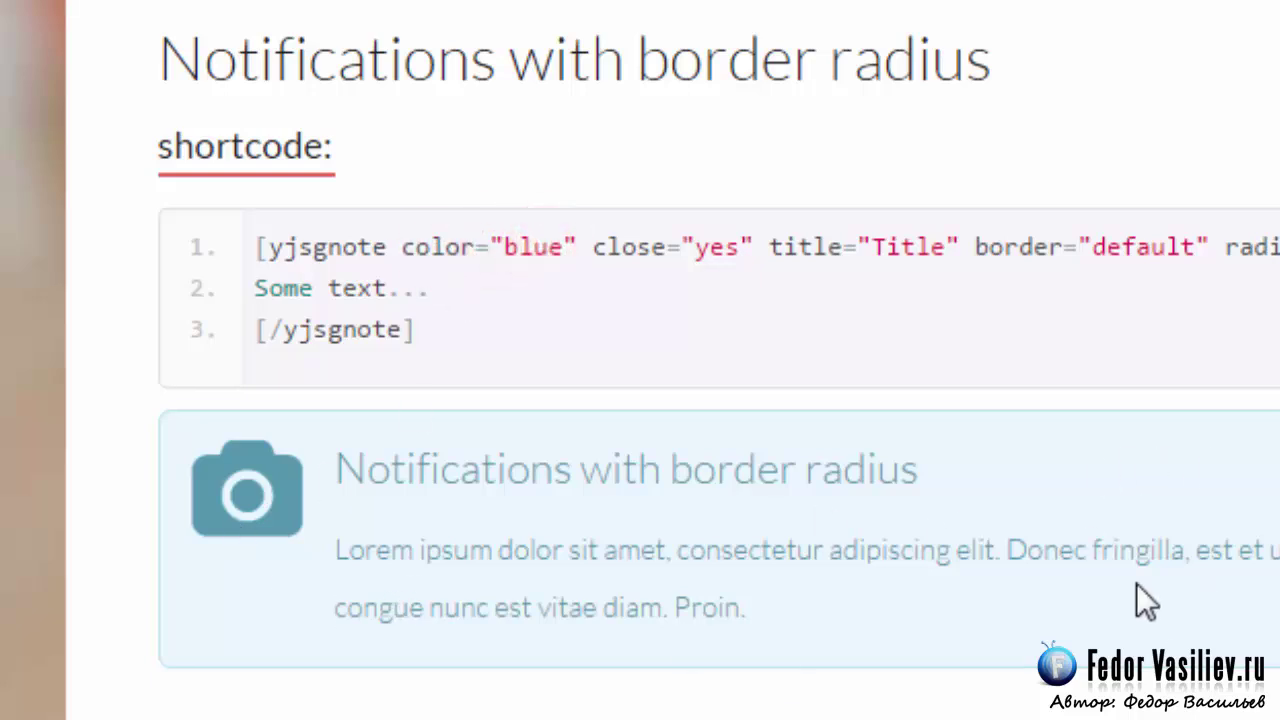
{"action": "left_click_drag", "start_coordinate": [569, 247], "coordinate": [505, 250]}
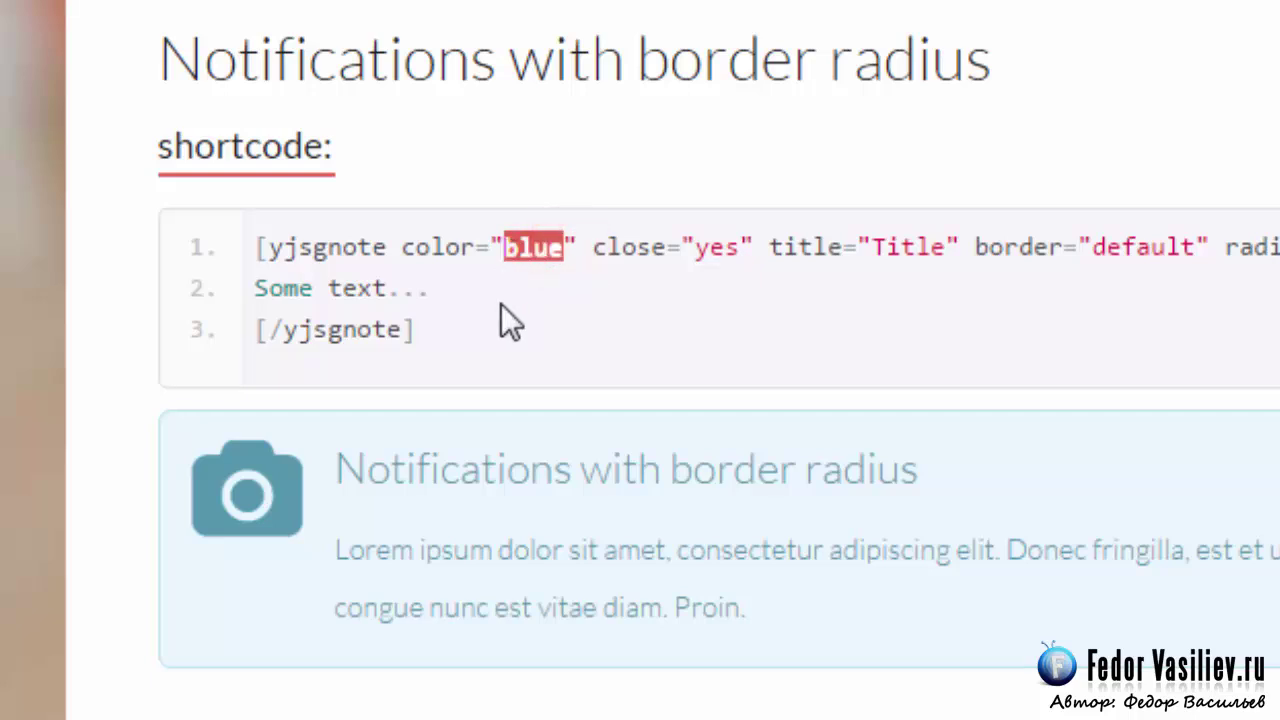
{"action": "left_click", "coordinate": [570, 251]}
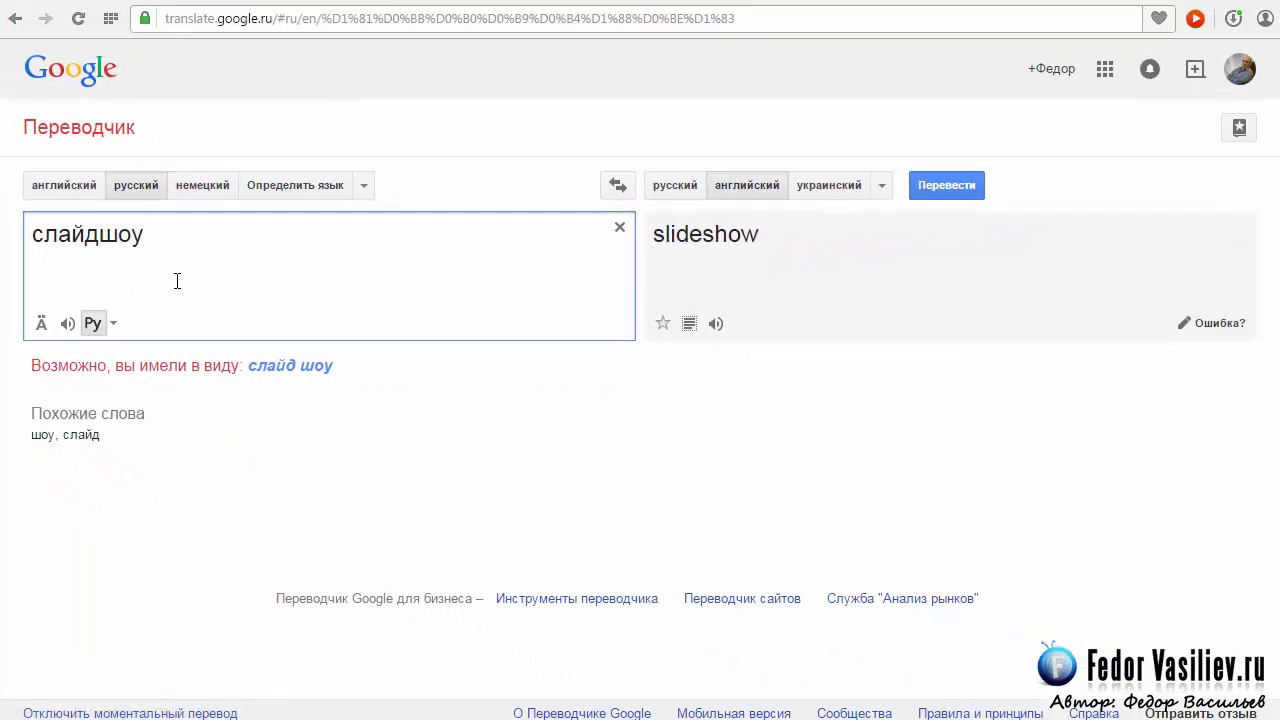
{"action": "double_click", "coordinate": [166, 240]}
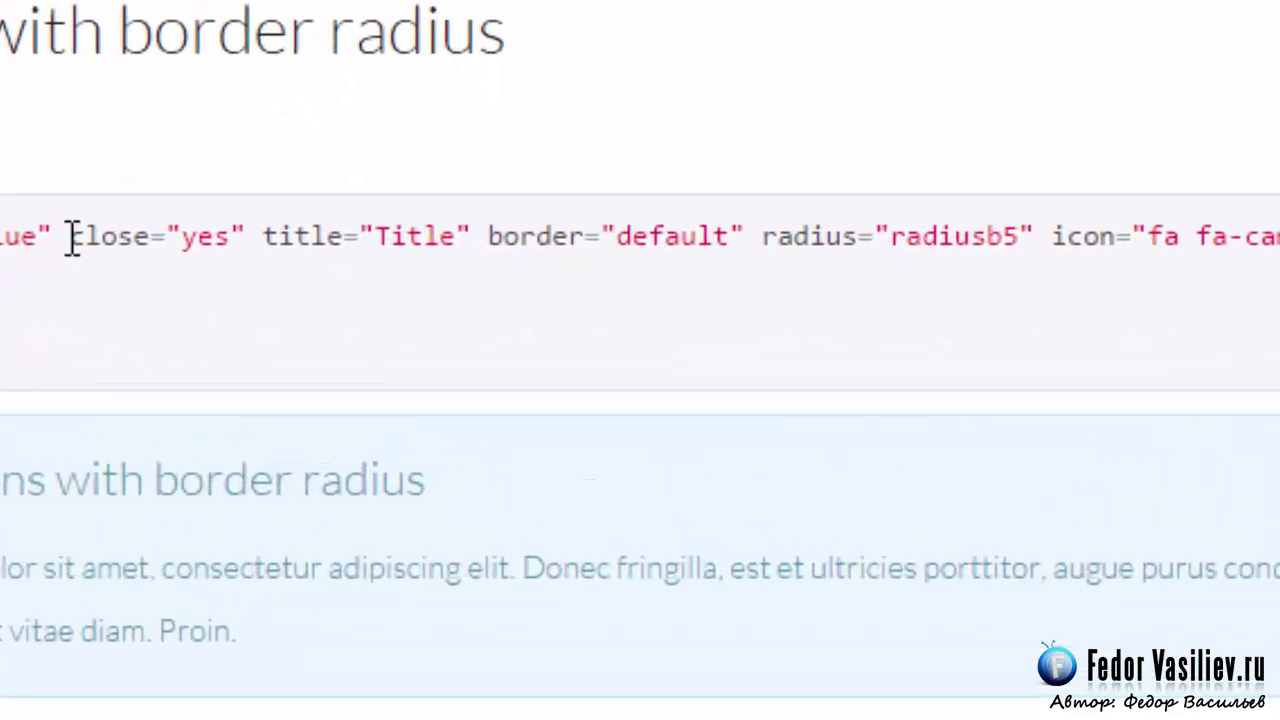
- Examine the shortcode's close attribute and the matching close control on the blue sample notification
{"action": "left_click_drag", "start_coordinate": [71, 240], "coordinate": [149, 245]}
{"action": "left_click", "coordinate": [200, 240]}
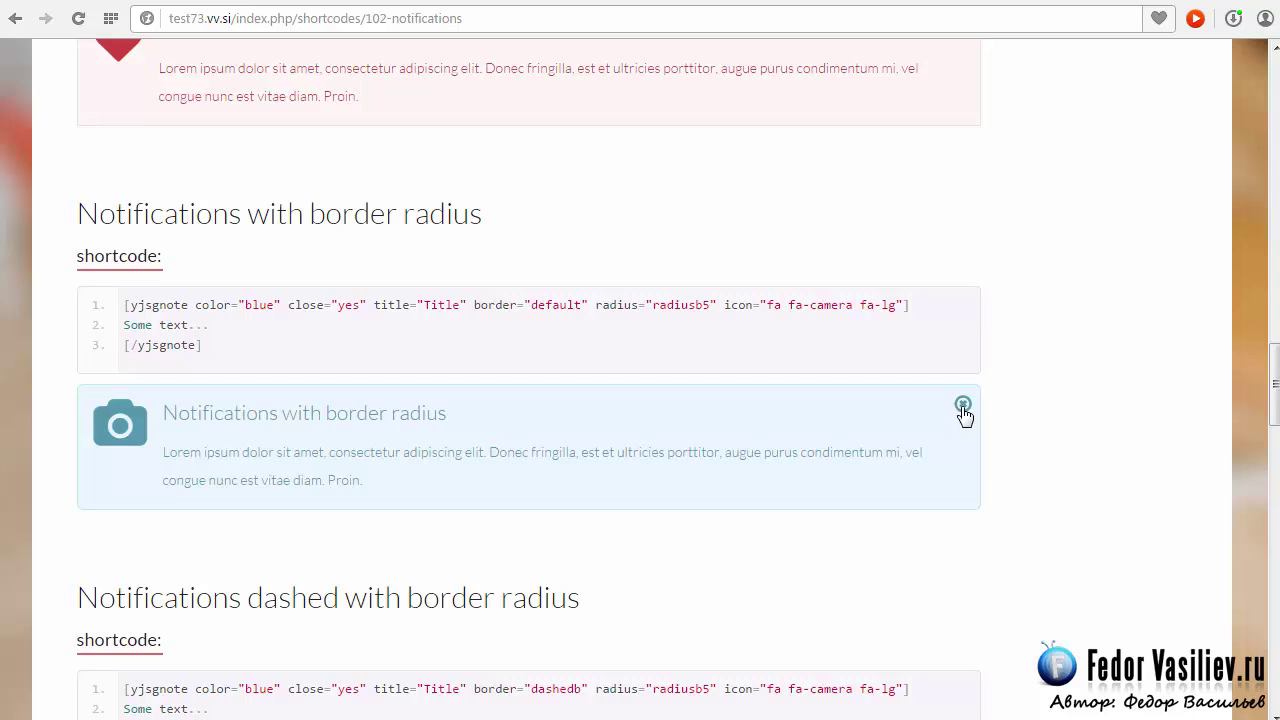
{"action": "left_click", "coordinate": [359, 305]}
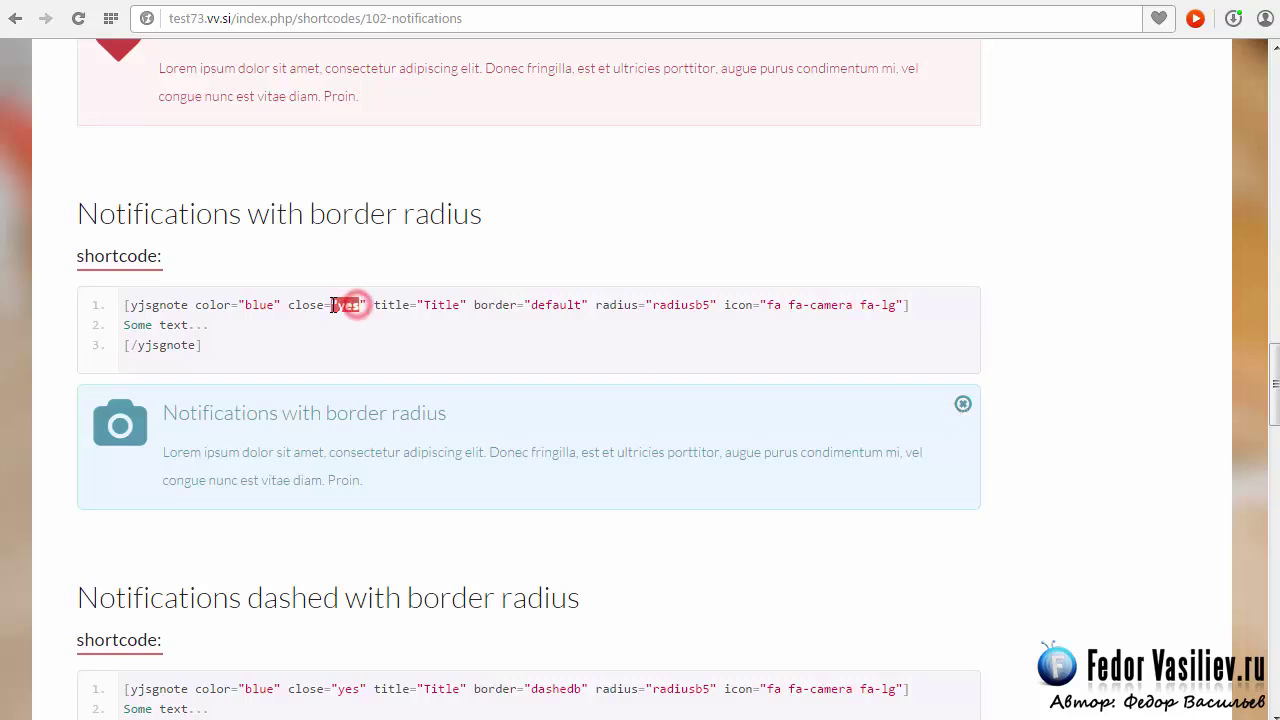
- Compare the shortcode's title attribute with the heading of the blue sample notification
{"action": "double_click", "coordinate": [457, 305]}
{"action": "left_click_drag", "start_coordinate": [459, 413], "coordinate": [166, 413]}
{"action": "left_click", "coordinate": [475, 302]}
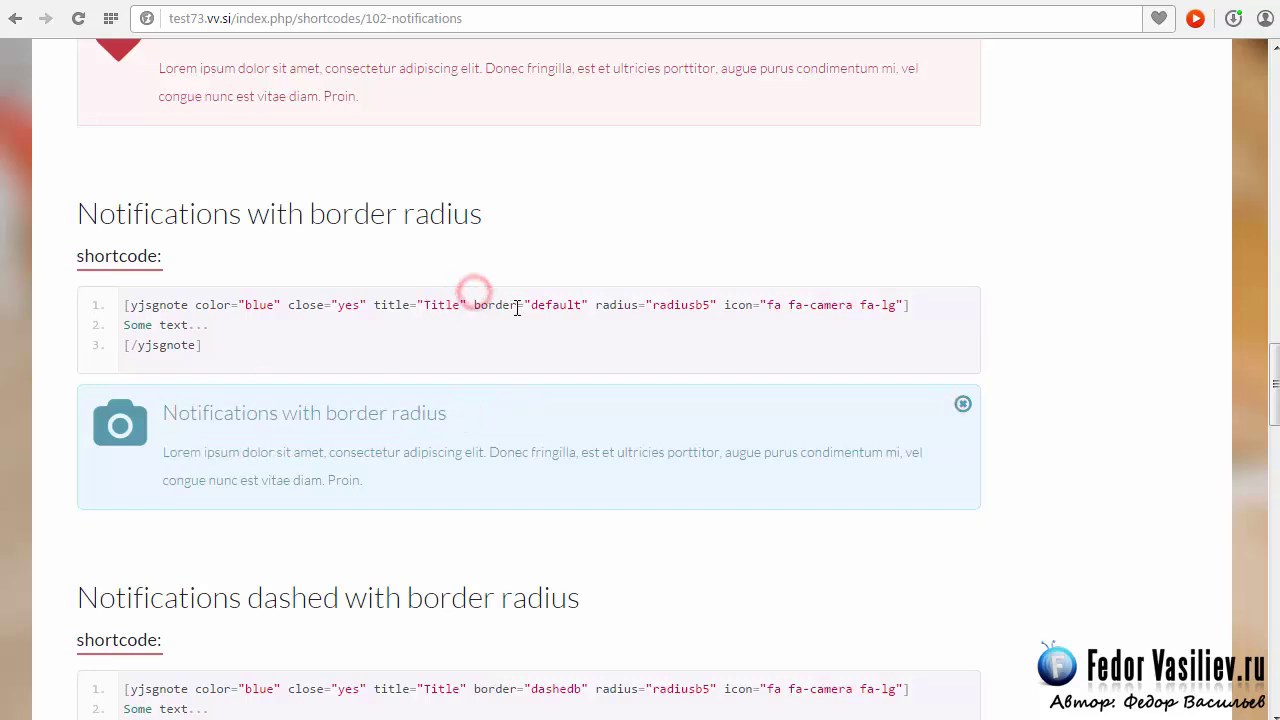
- Examine the border attribute and its "default" value in the "Notifications with border radius" shortcode
{"action": "double_click", "coordinate": [577, 305]}
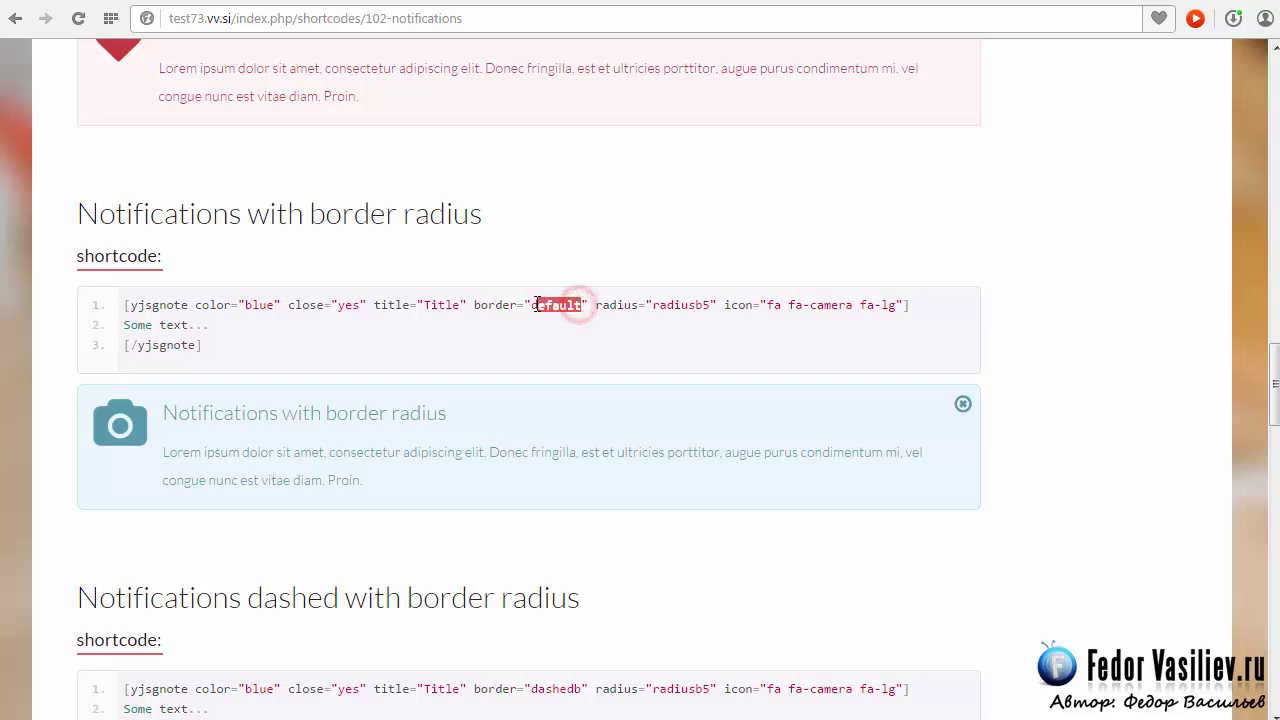
{"action": "left_click", "coordinate": [488, 305]}
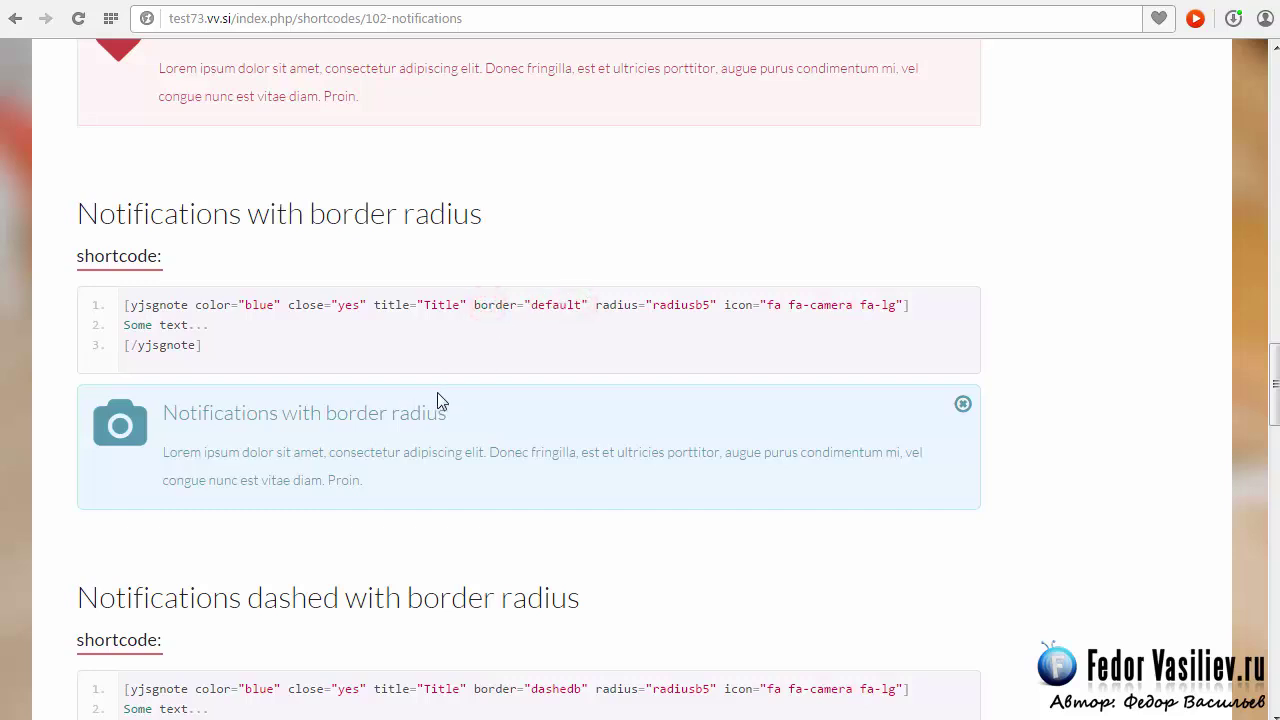
- Compare the border values "default", "dashedb", "dottedb" and "doubleb" in the border radius shortcodes with their sample notifications
{"action": "double_click", "coordinate": [533, 305]}
{"action": "scroll", "coordinate": [640, 380], "scroll_direction": "down", "scroll_amount": 5}
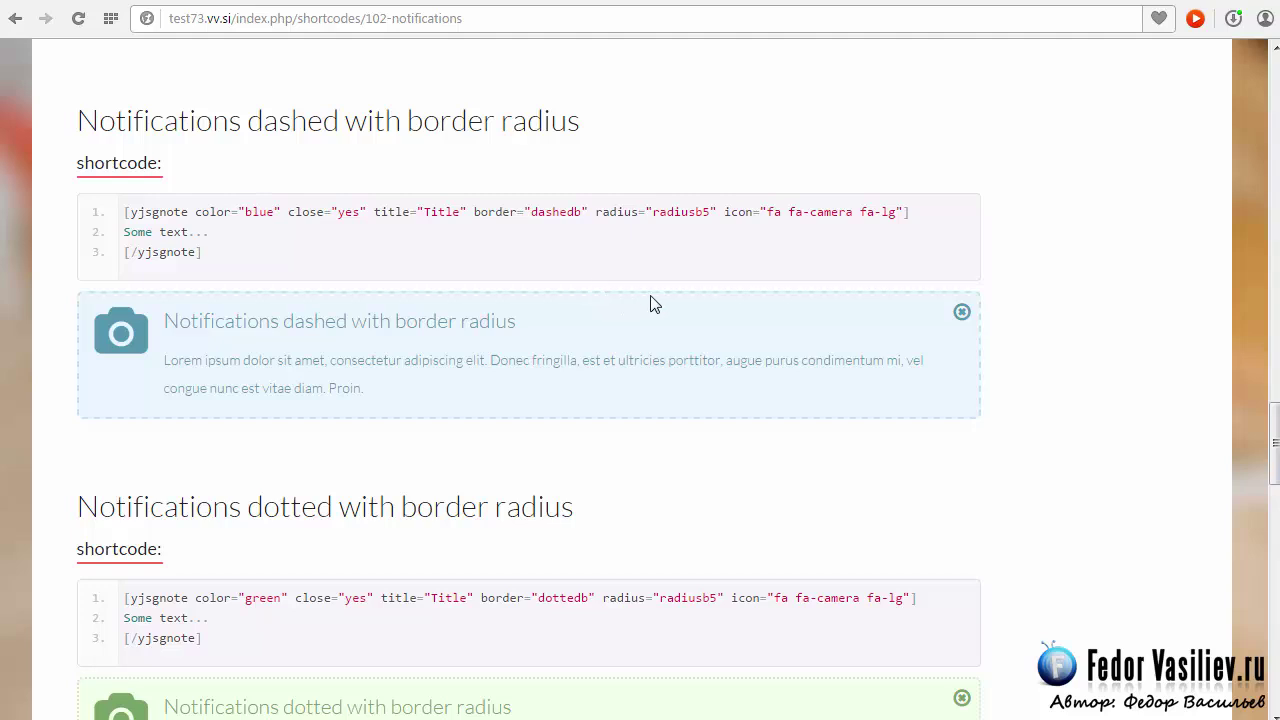
{"action": "double_click", "coordinate": [553, 213]}
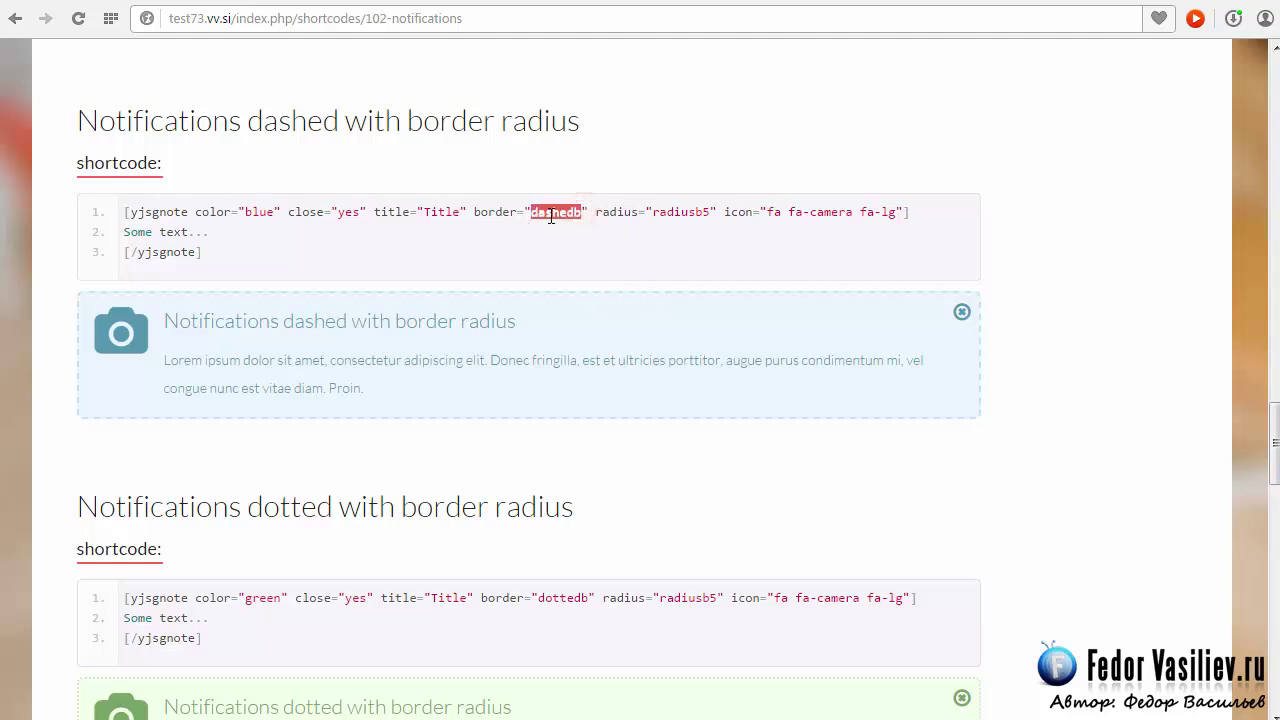
{"action": "left_click_drag", "start_coordinate": [1274, 460], "coordinate": [1275, 508]}
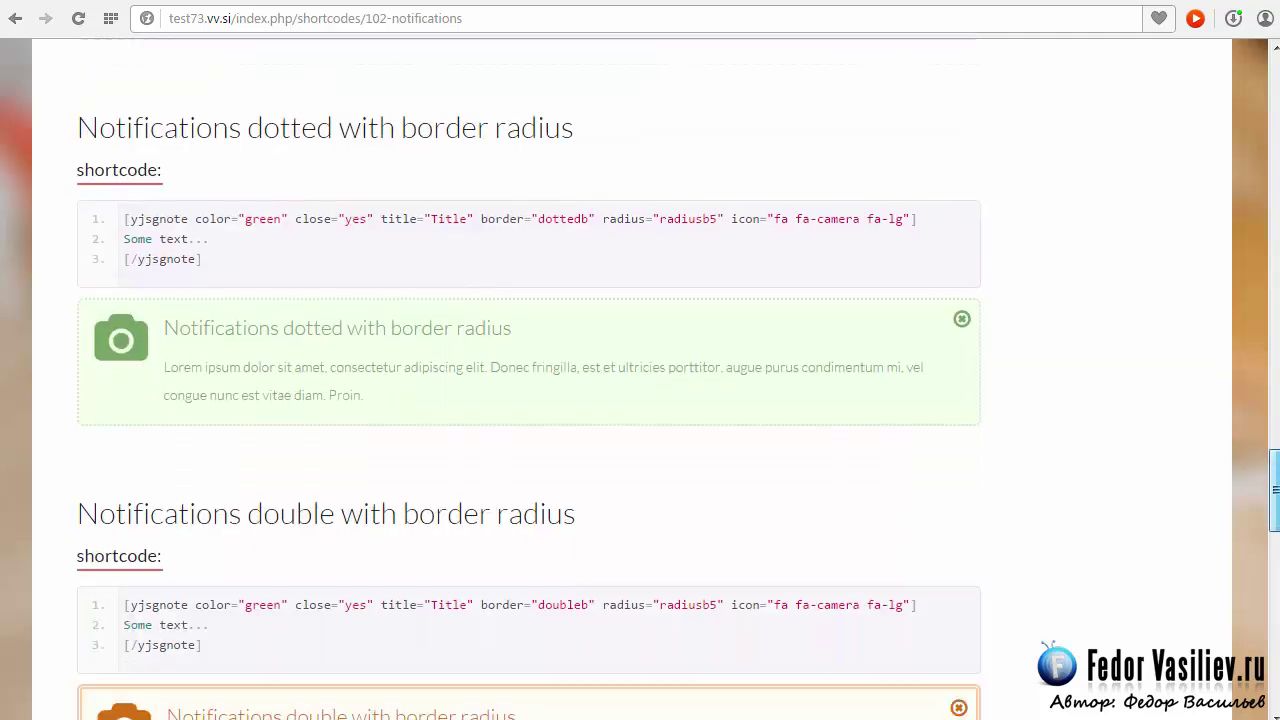
{"action": "double_click", "coordinate": [588, 217]}
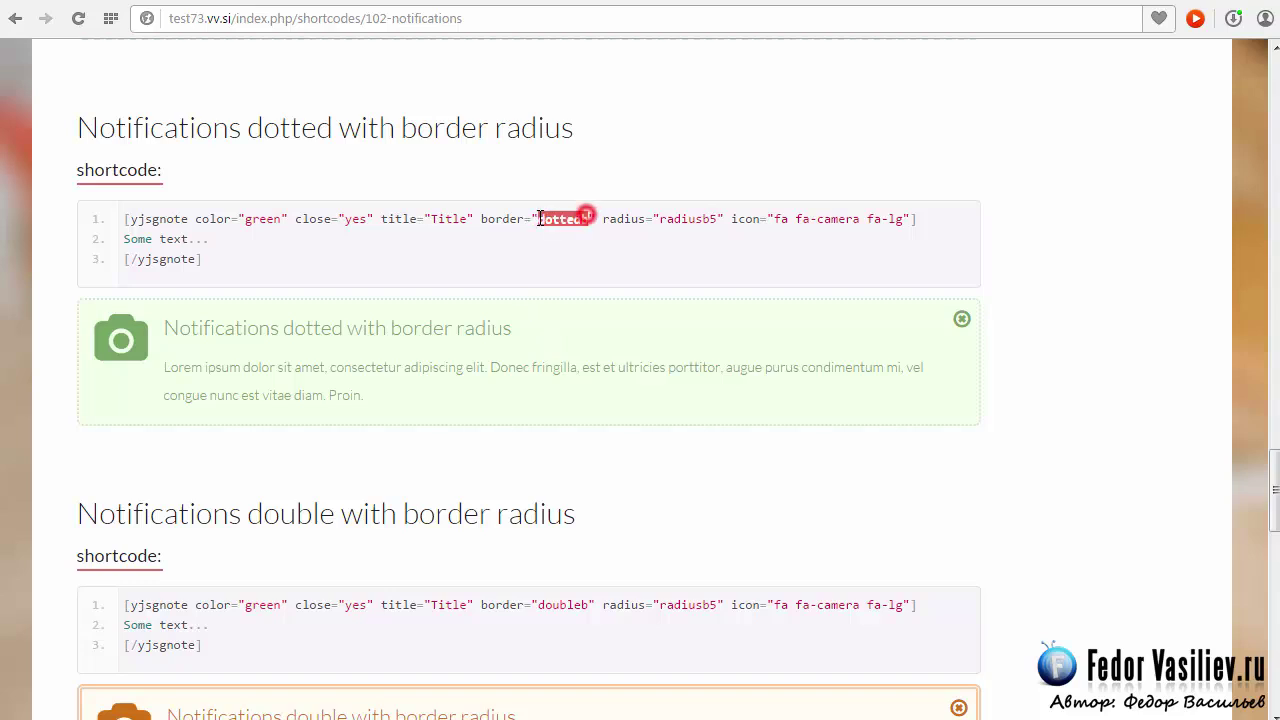
{"action": "scroll", "coordinate": [646, 349], "scroll_direction": "down", "scroll_amount": 3}
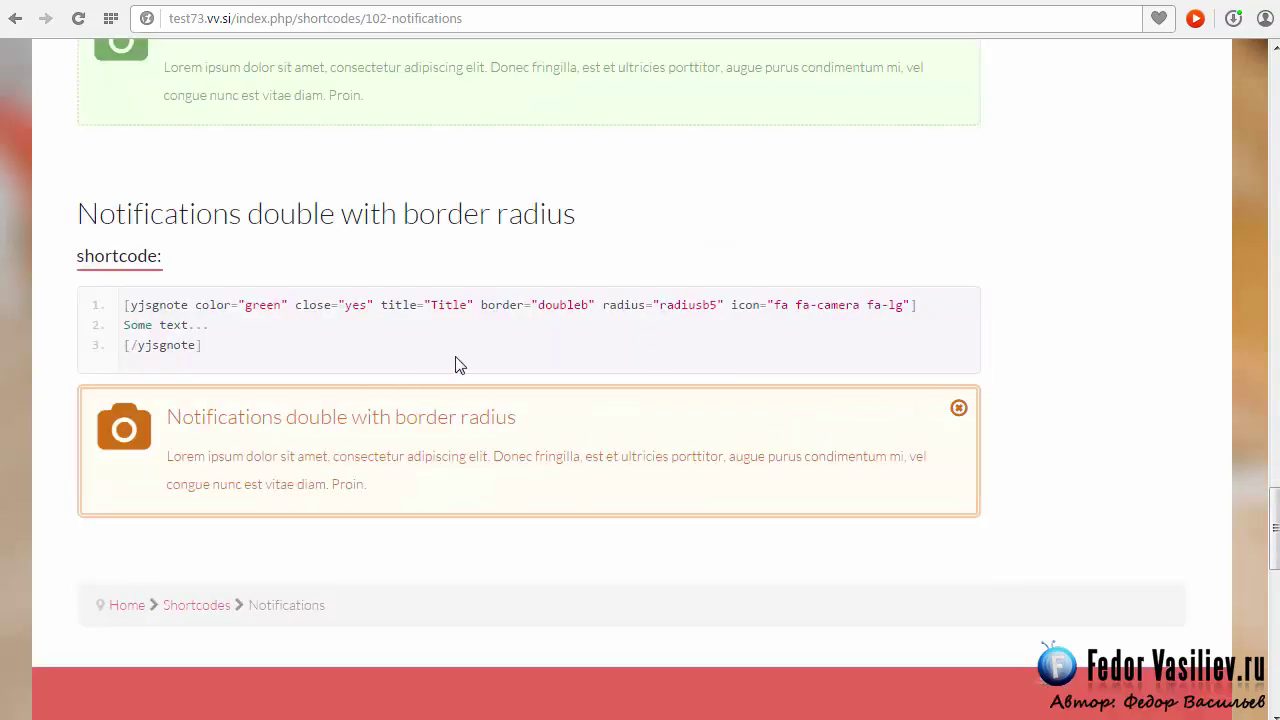
{"action": "left_click_drag", "start_coordinate": [590, 305], "coordinate": [541, 306]}
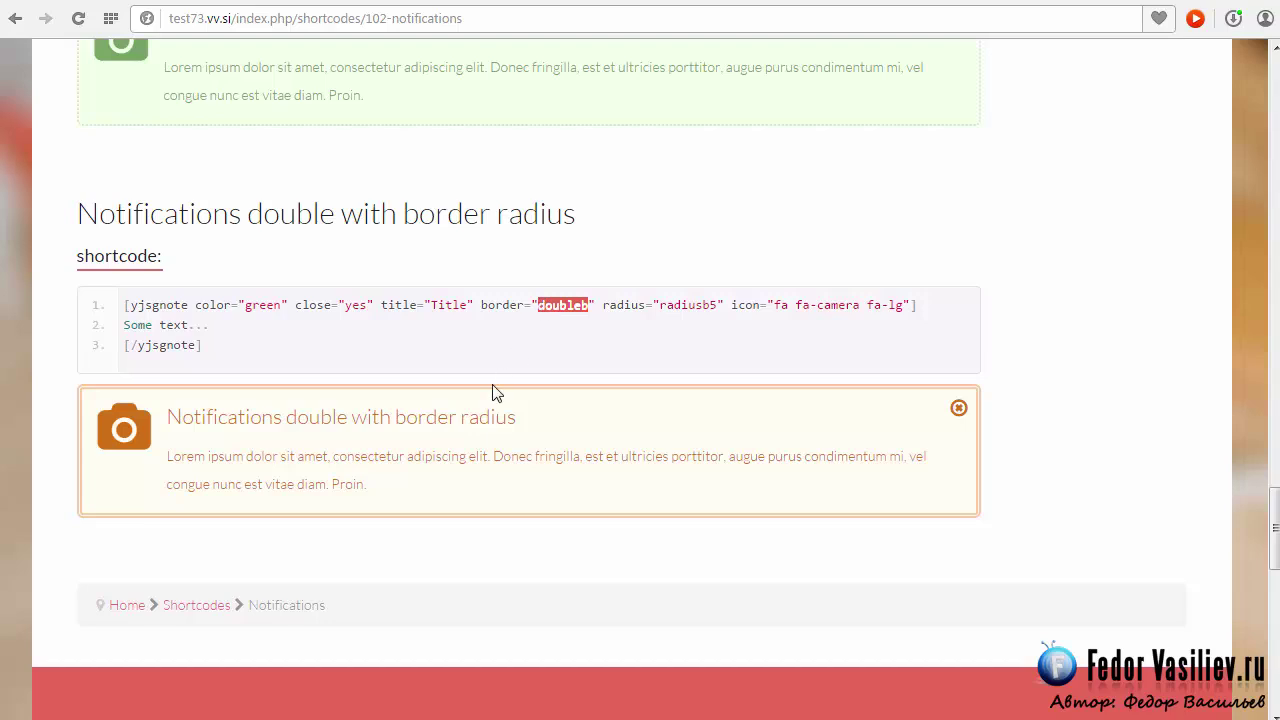
- Examine the "radiusb5" radius attribute in the "Notifications with border radius" shortcode against the sample's rounded corners
{"action": "scroll", "coordinate": [522, 392], "scroll_direction": "up", "scroll_amount": 10}
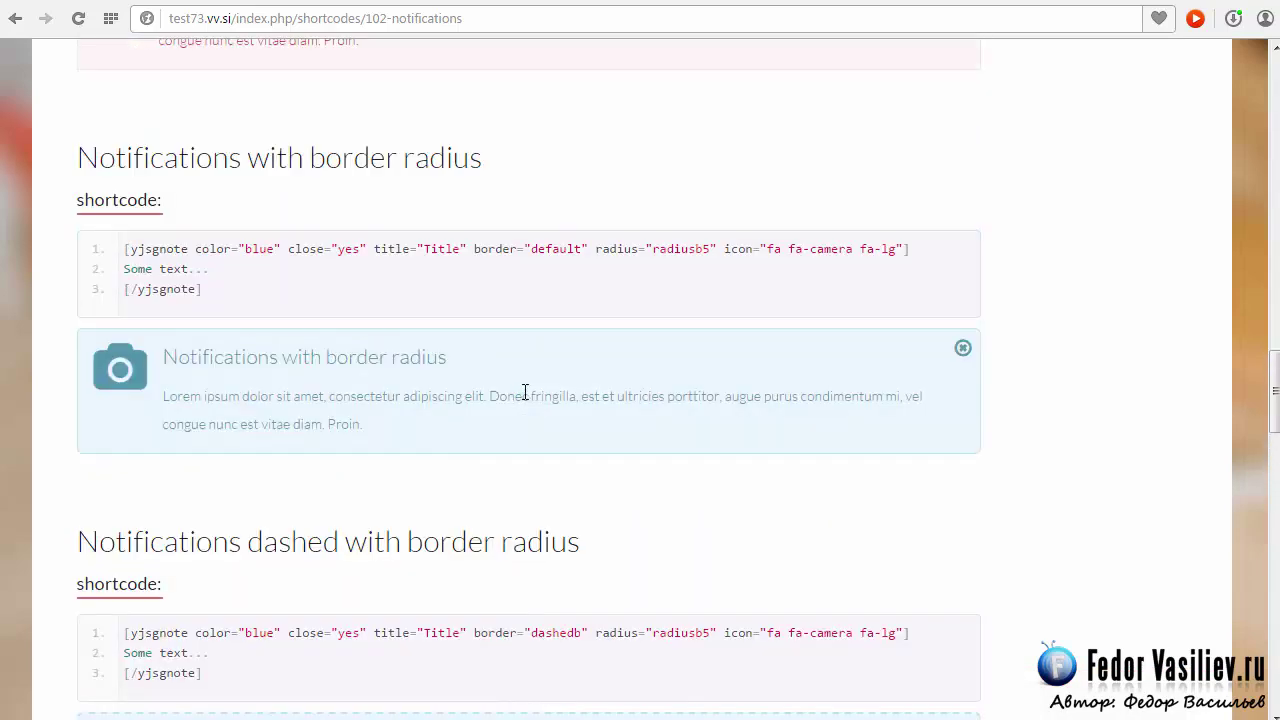
{"action": "left_click_drag", "start_coordinate": [655, 249], "coordinate": [713, 253]}
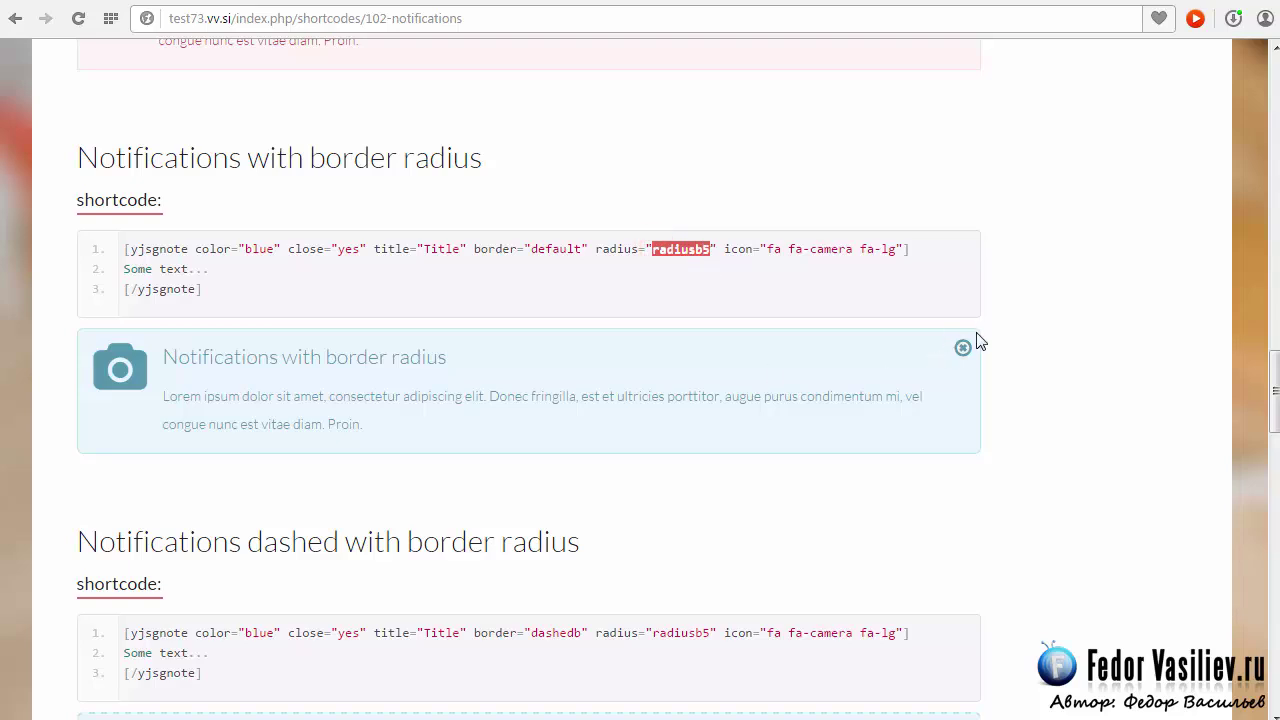
{"action": "left_click", "coordinate": [711, 251]}
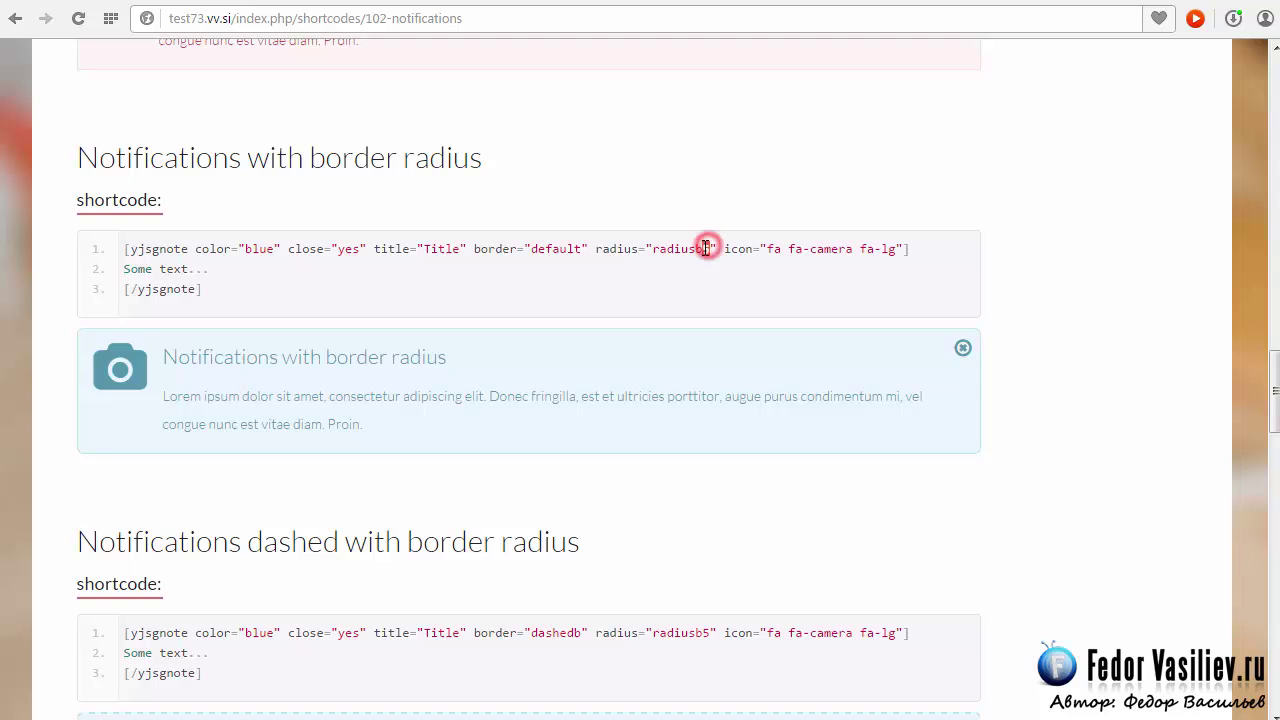
{"action": "left_click", "coordinate": [702, 258]}
{"action": "left_click", "coordinate": [706, 250]}
{"action": "double_click", "coordinate": [725, 250]}
- Examine the icon attribute "fa fa-camera fa-lg" and the matching camera icon on the blue sample notification
{"action": "left_click", "coordinate": [766, 249]}
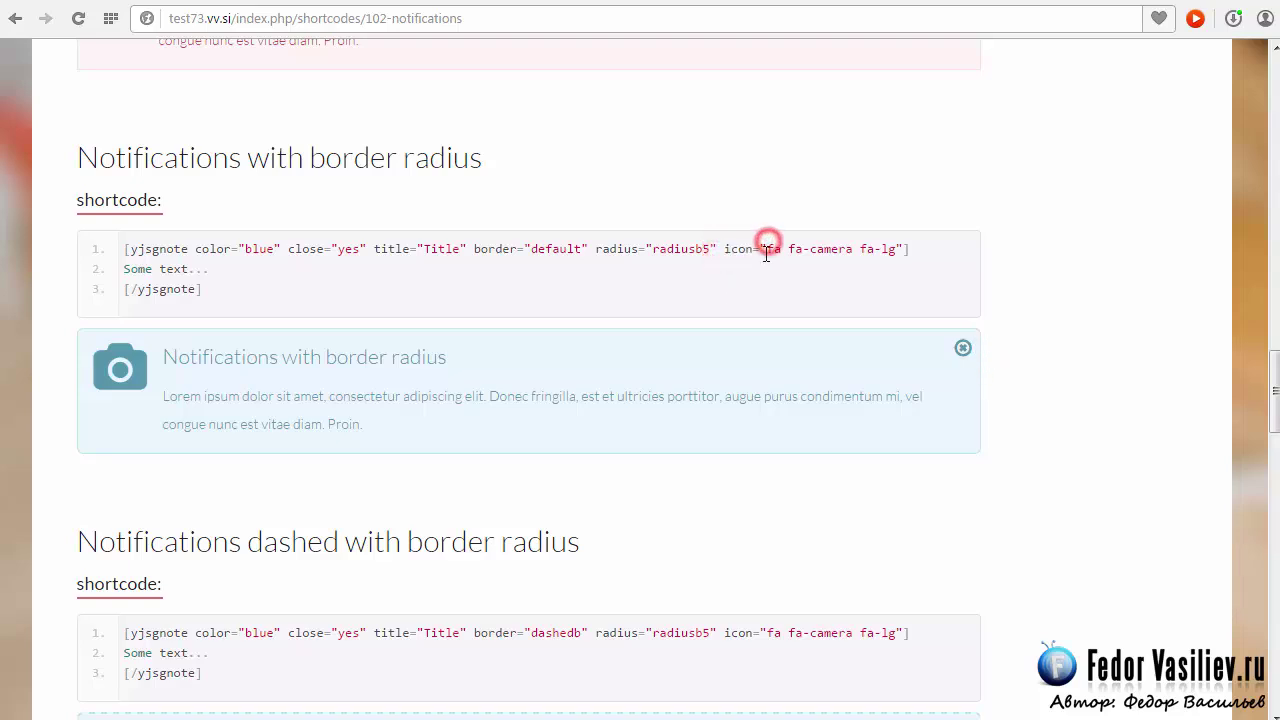
{"action": "left_click_drag", "start_coordinate": [782, 252], "coordinate": [895, 253]}
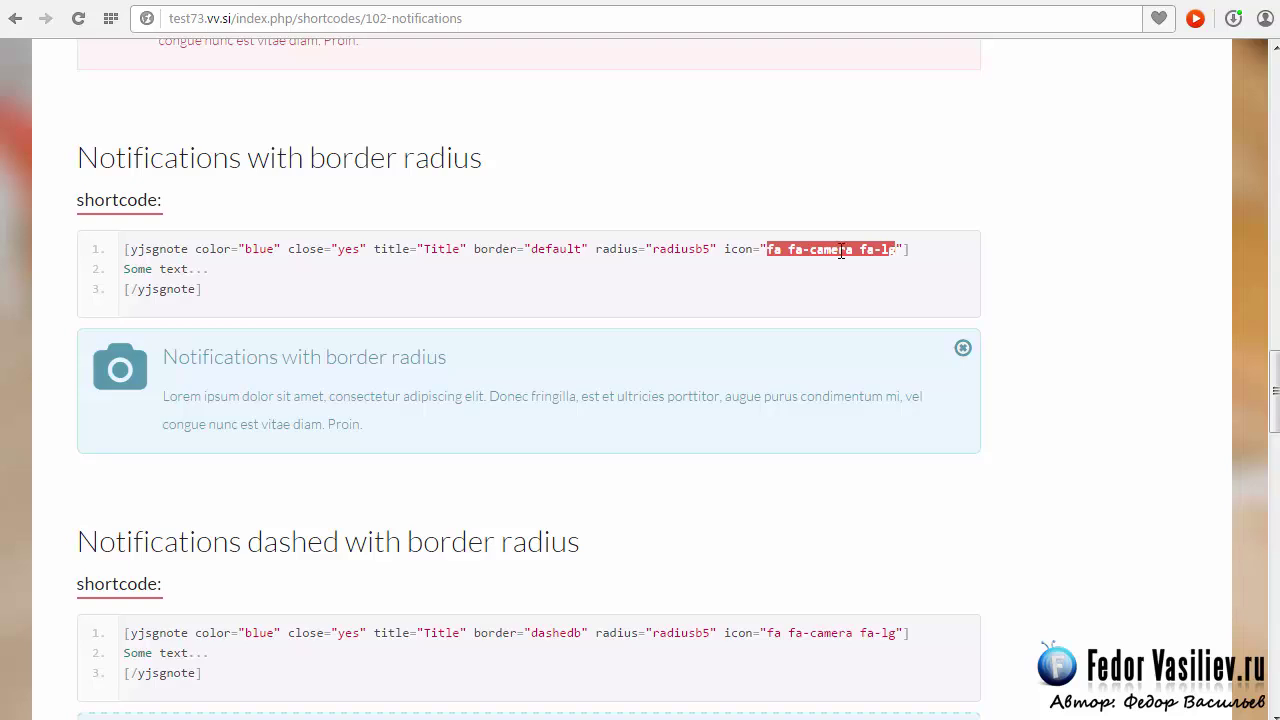
{"action": "left_click", "coordinate": [772, 249]}
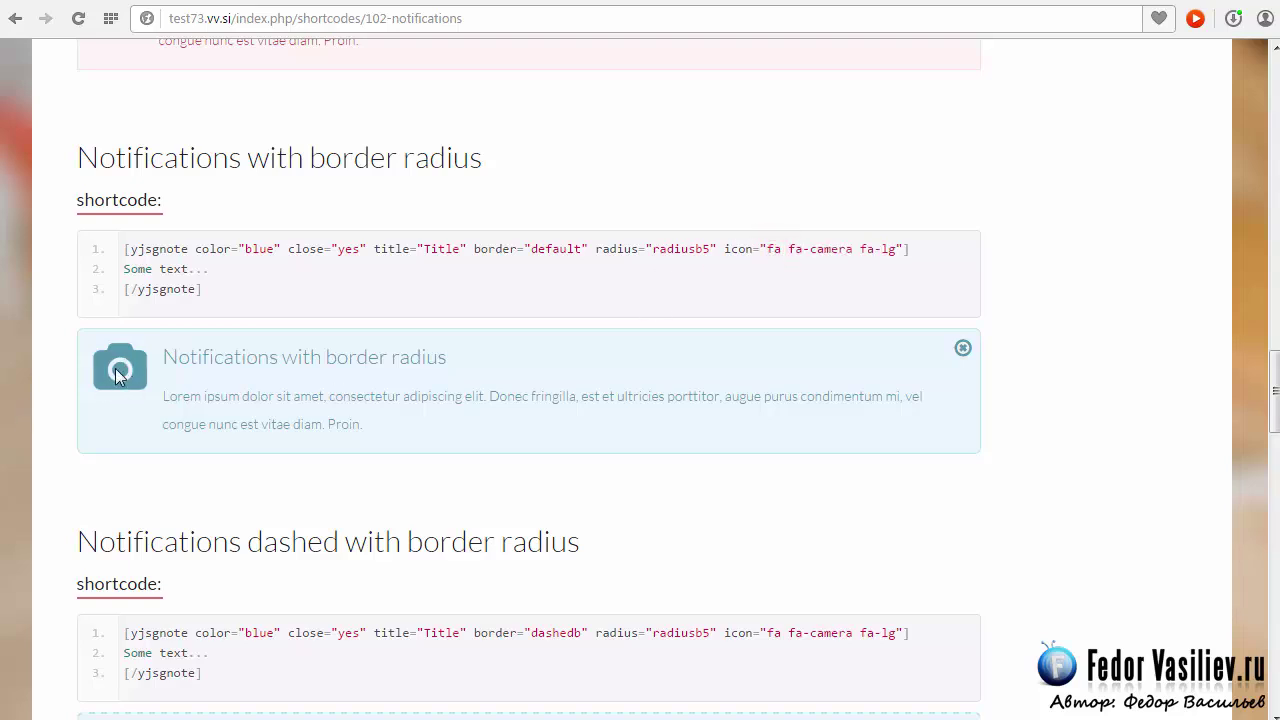
{"action": "left_click_drag", "start_coordinate": [898, 249], "coordinate": [771, 251]}
{"action": "left_click", "coordinate": [701, 269]}
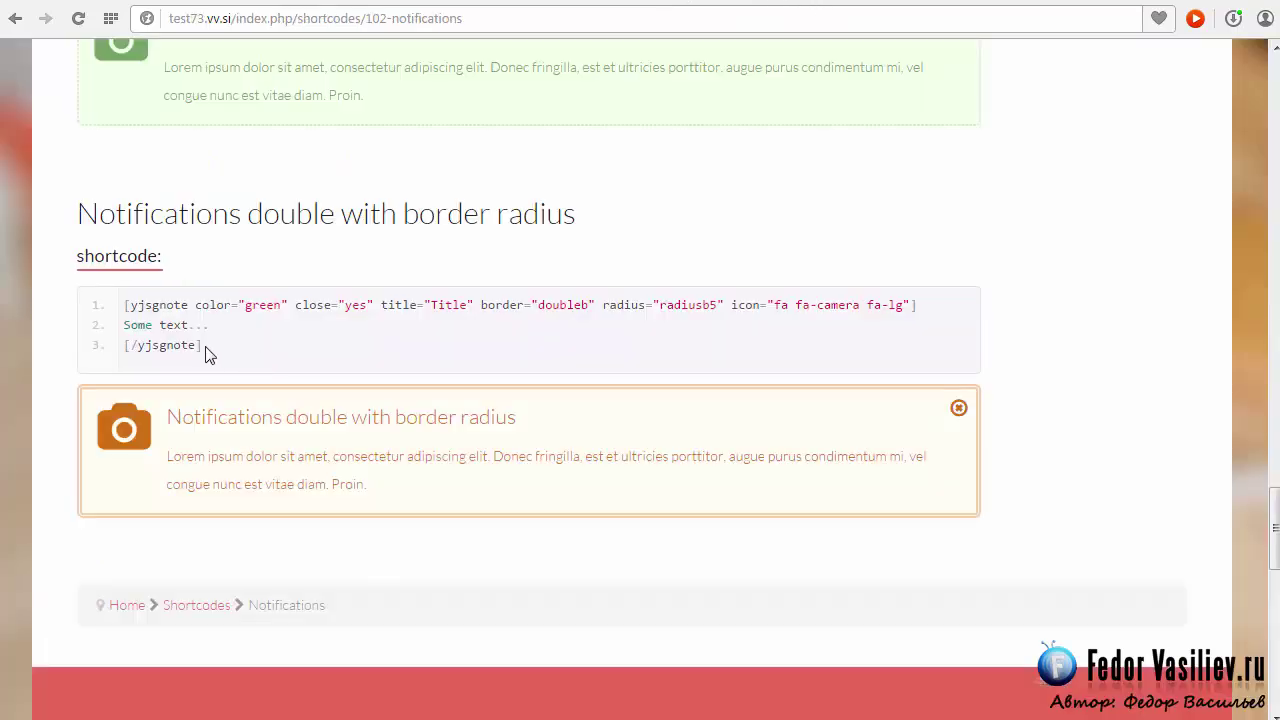
- Copy the complete yjsgnote shortcode from the "Notifications double with border radius" example
{"action": "left_click_drag", "start_coordinate": [204, 348], "coordinate": [125, 305]}
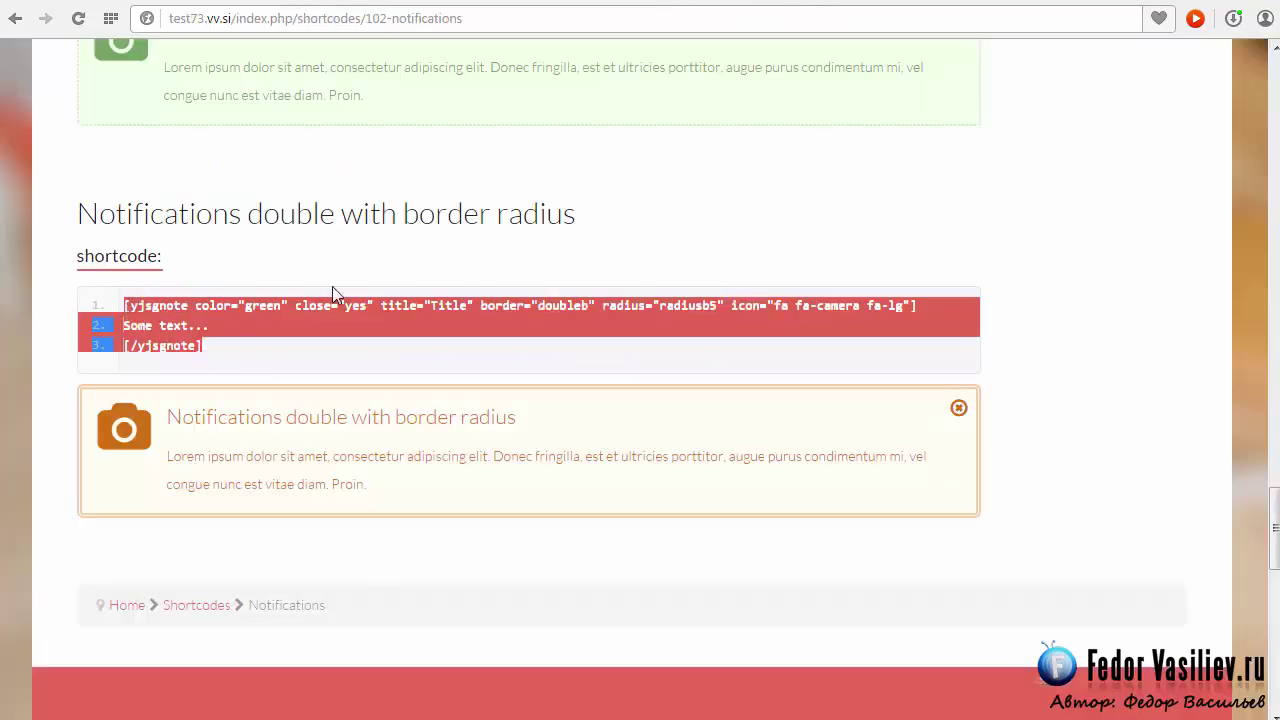
{"action": "scroll", "coordinate": [332, 286], "scroll_direction": "up", "scroll_amount": 4}
{"action": "scroll", "coordinate": [316, 282], "scroll_direction": "down", "scroll_amount": 1}
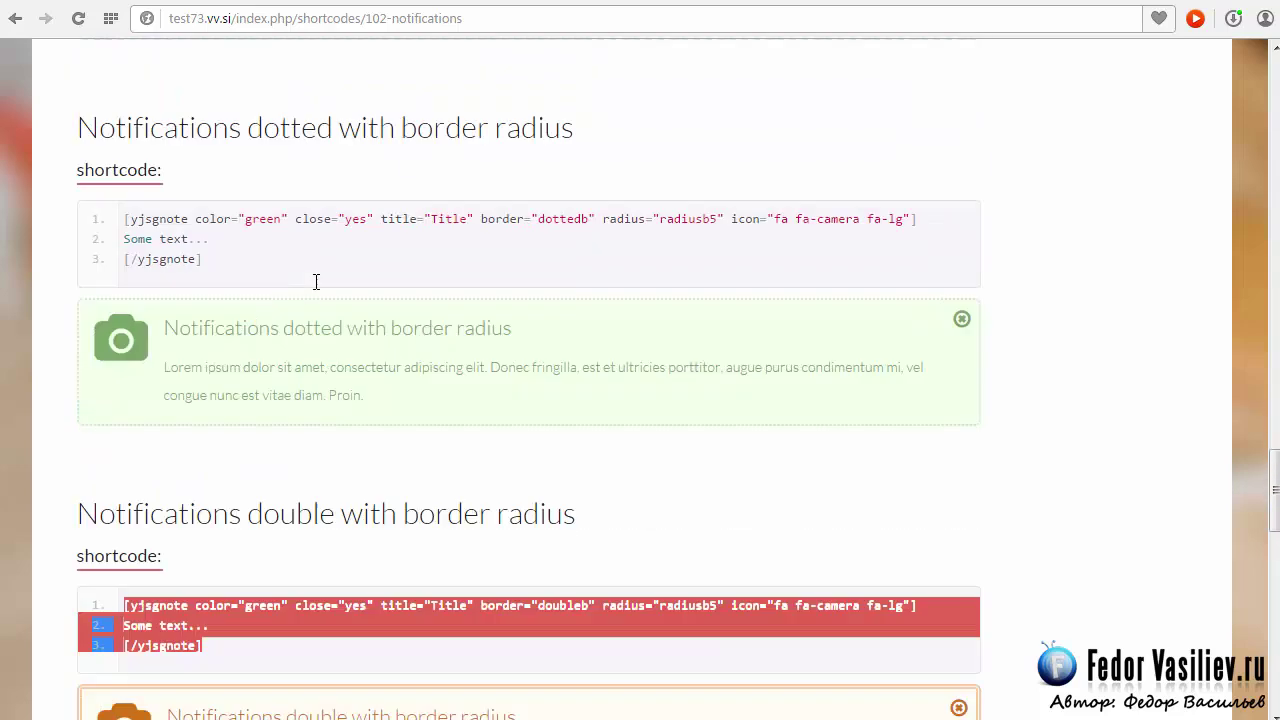
{"action": "scroll", "coordinate": [316, 282], "scroll_direction": "down", "scroll_amount": 4}
{"action": "scroll", "coordinate": [370, 322], "scroll_direction": "up", "scroll_amount": 1}
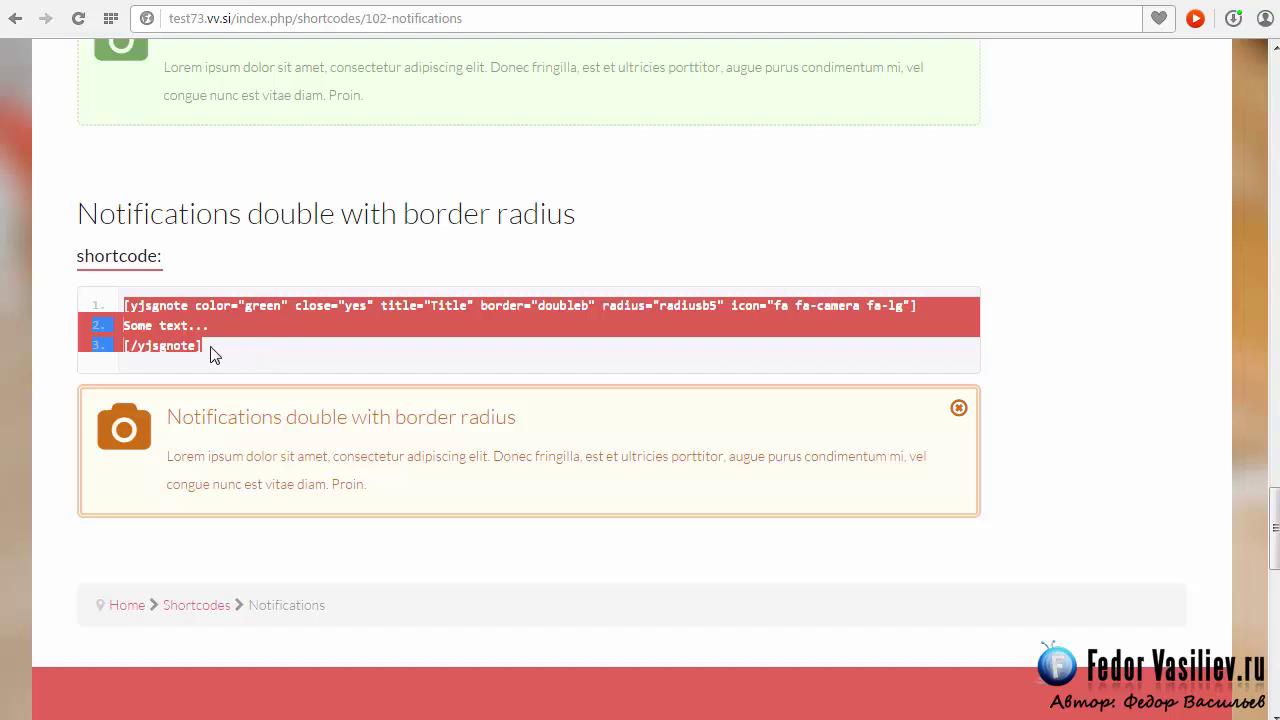
{"action": "right_click", "coordinate": [130, 303]}
{"action": "left_click", "coordinate": [190, 364]}
- Switch to the Joomla module editor and paste the copied shortcode below the image line in the HTML source code
{"action": "left_click", "coordinate": [1082, 2]}
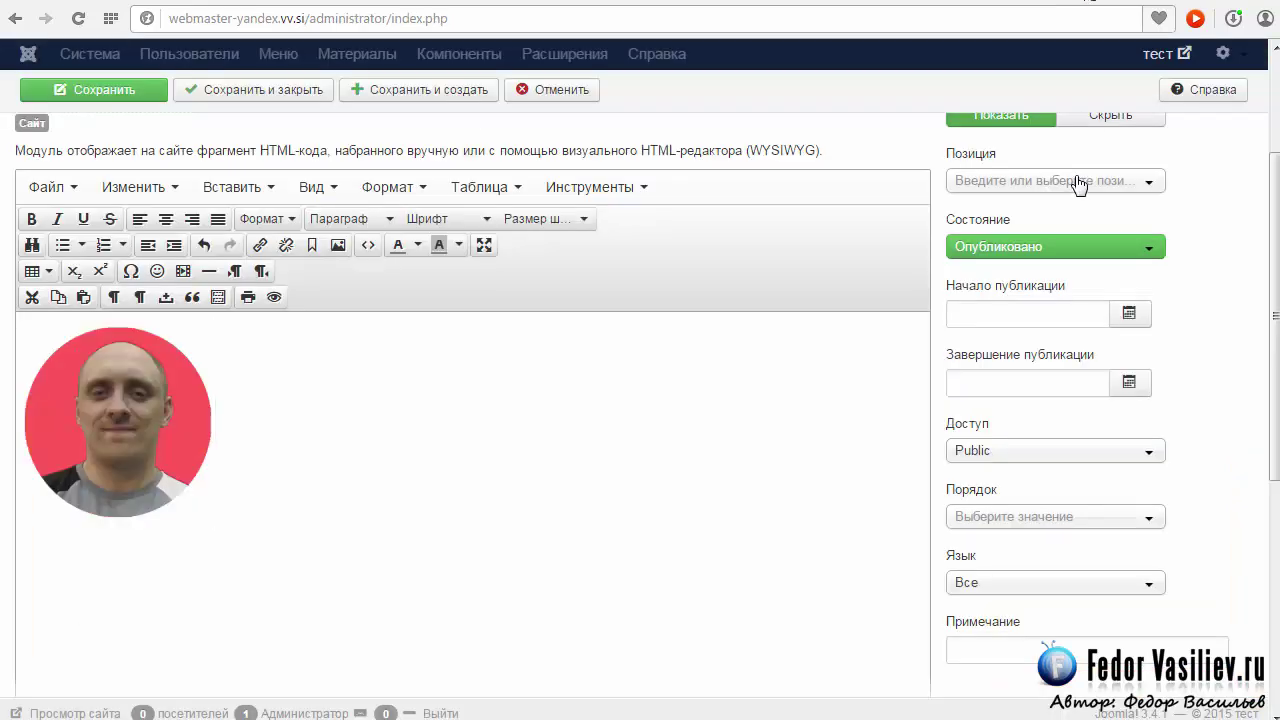
{"action": "left_click", "coordinate": [372, 248]}
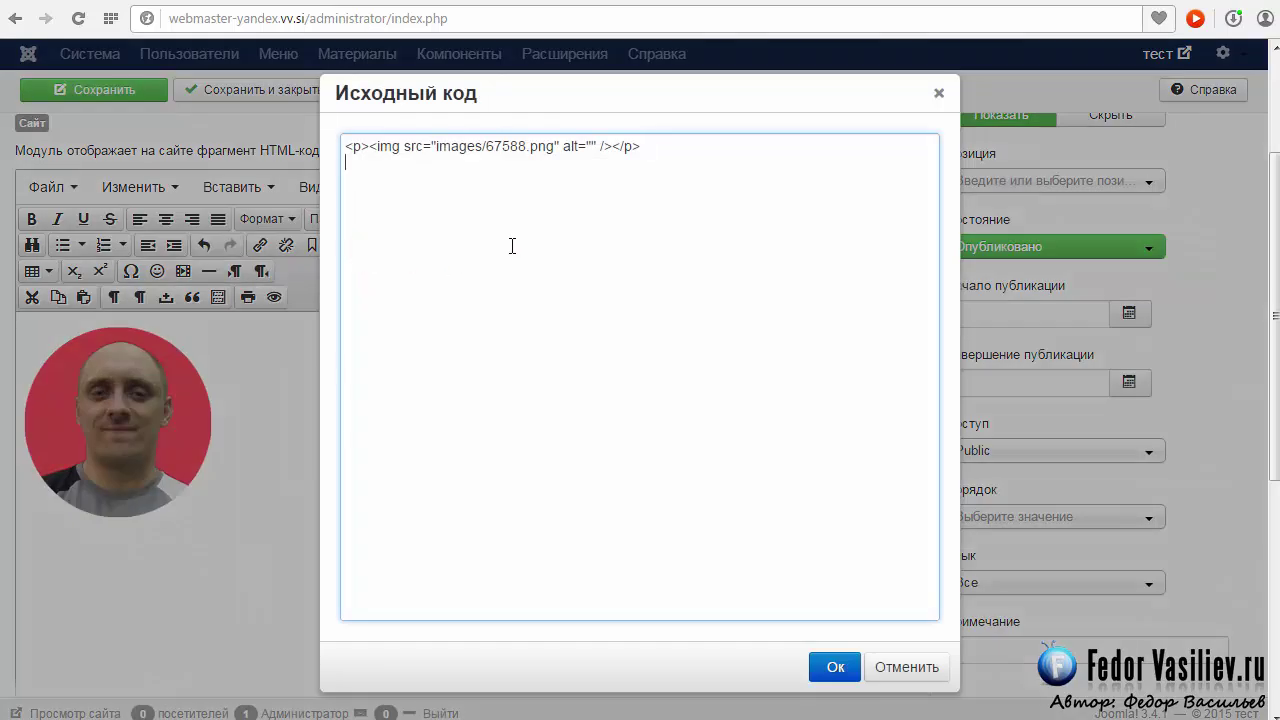
{"action": "right_click", "coordinate": [482, 229]}
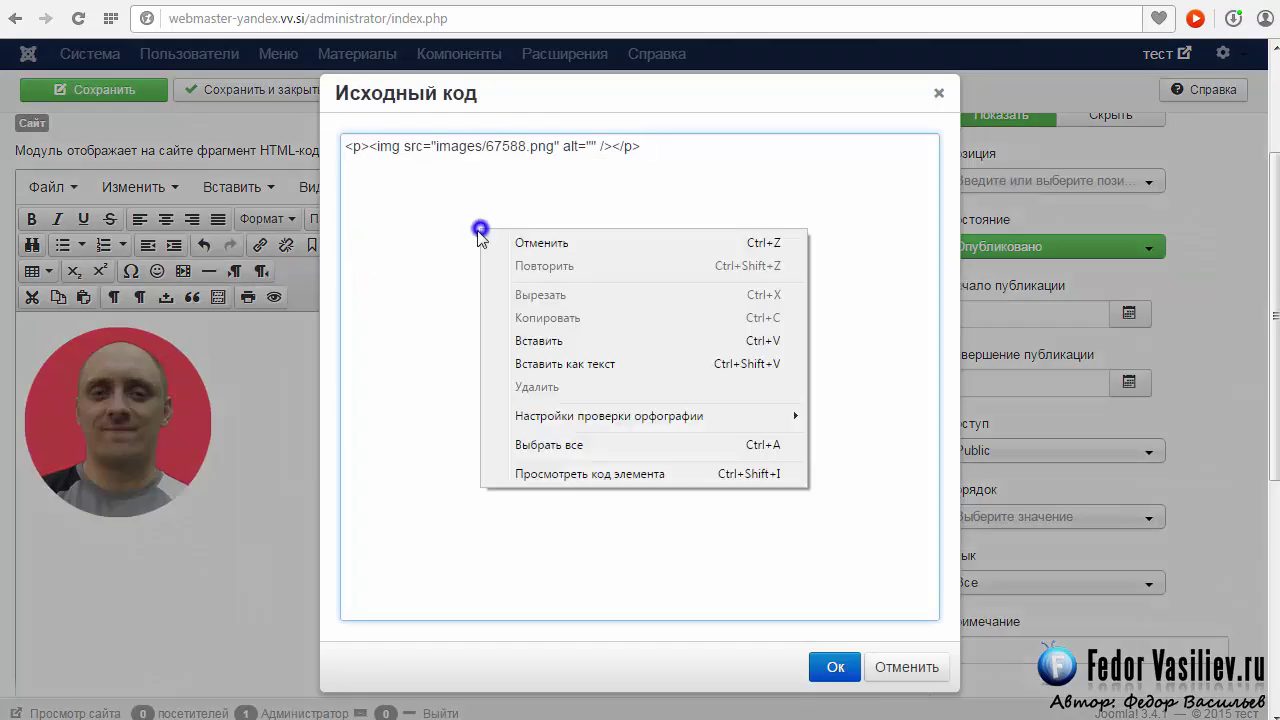
{"action": "left_click", "coordinate": [540, 340]}
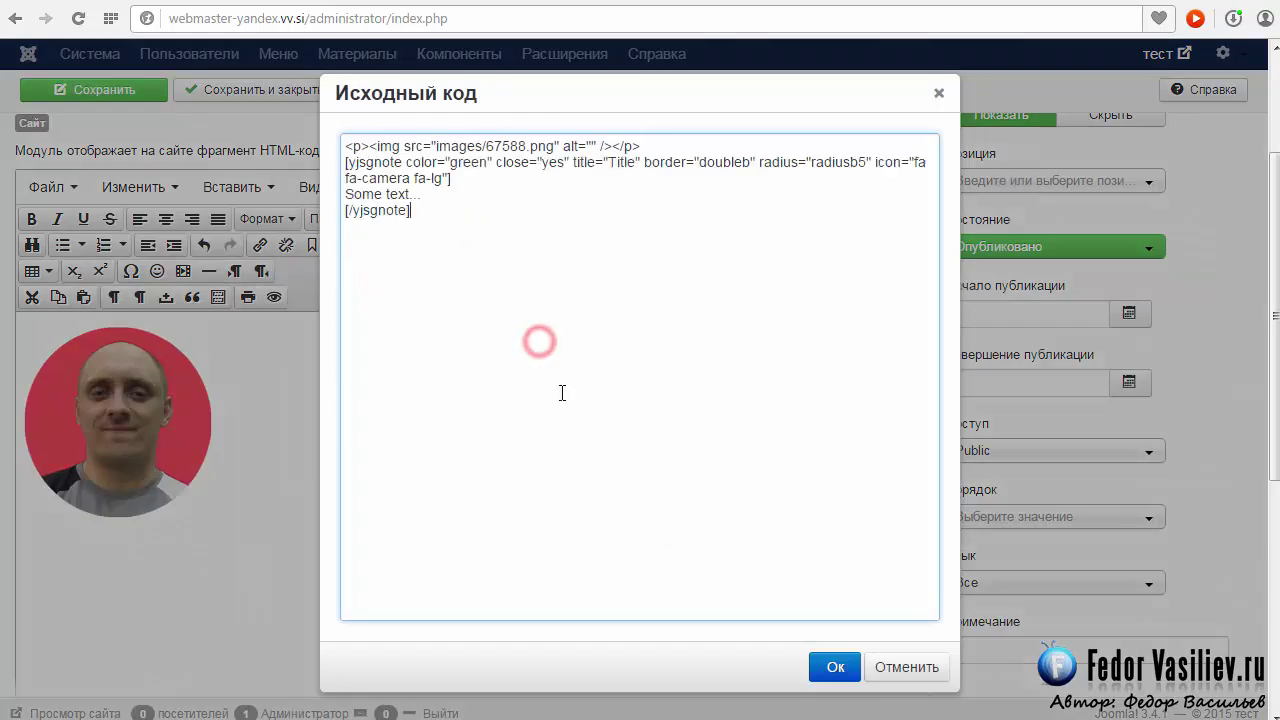
- Delete the "Some text..." placeholder between the shortcode tags and apply the source code
{"action": "triple_click", "coordinate": [432, 194]}
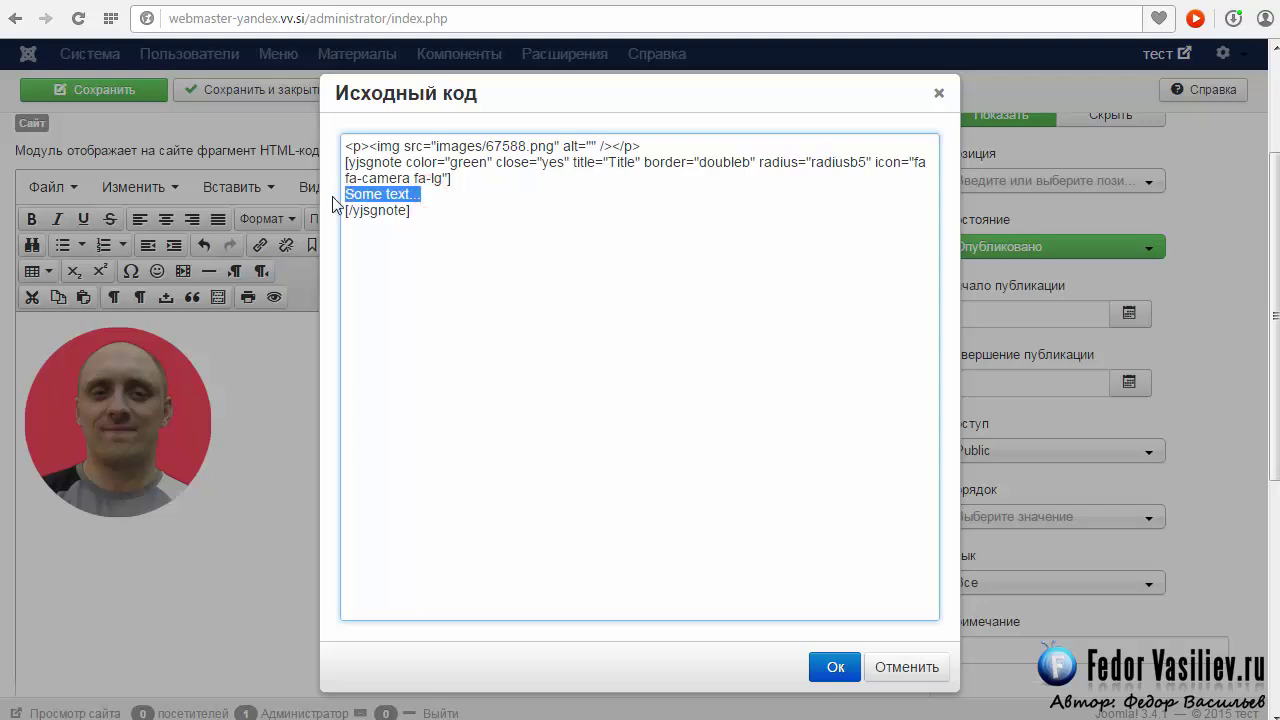
{"action": "key", "text": "BackSpace"}
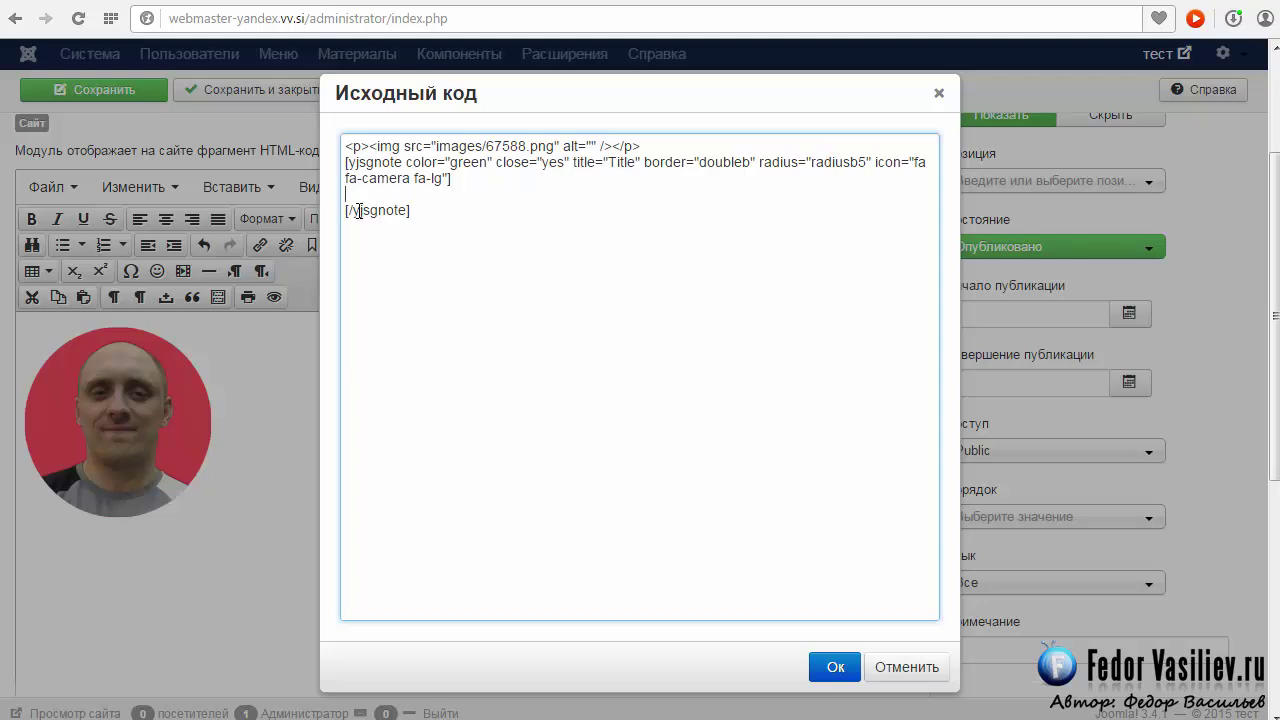
{"action": "left_click", "coordinate": [835, 666]}
- Examine the pasted shortcode's attributes under the photo and the YJSG Shortcodes options, including Notifications, below the editor
{"action": "scroll", "coordinate": [997, 457], "scroll_direction": "down", "scroll_amount": 5}
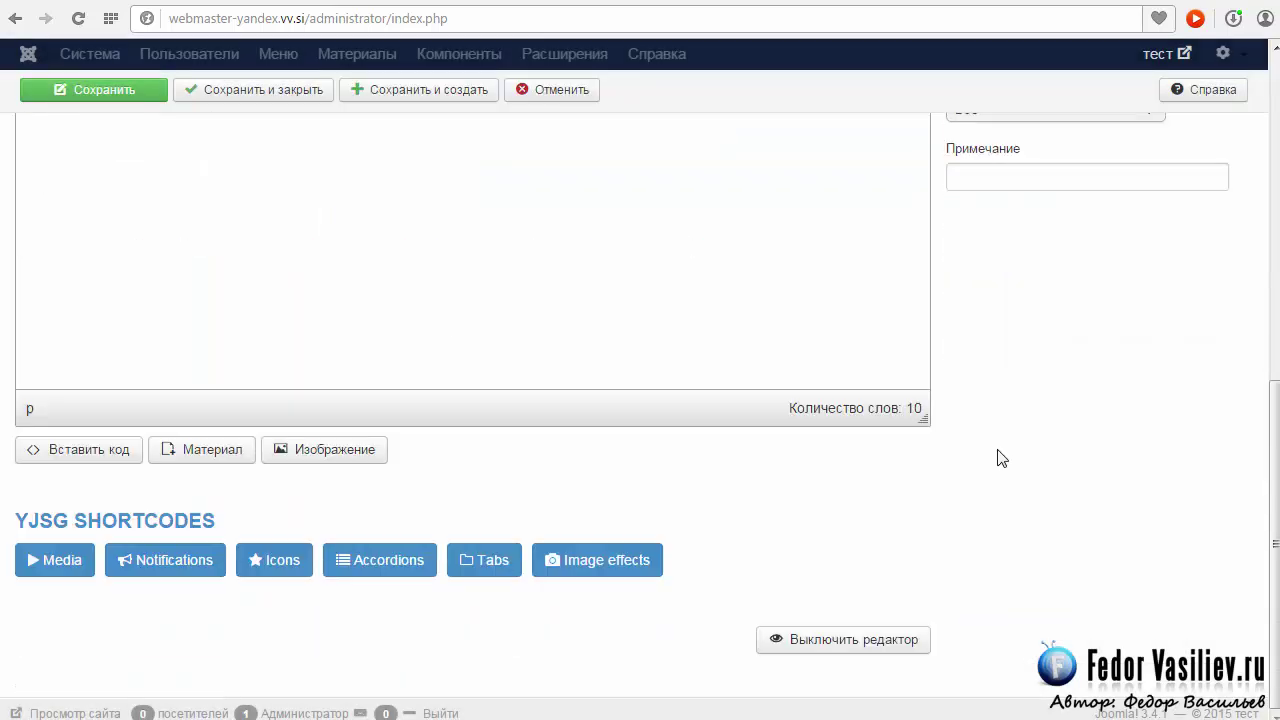
{"action": "scroll", "coordinate": [1004, 458], "scroll_direction": "up", "scroll_amount": 5}
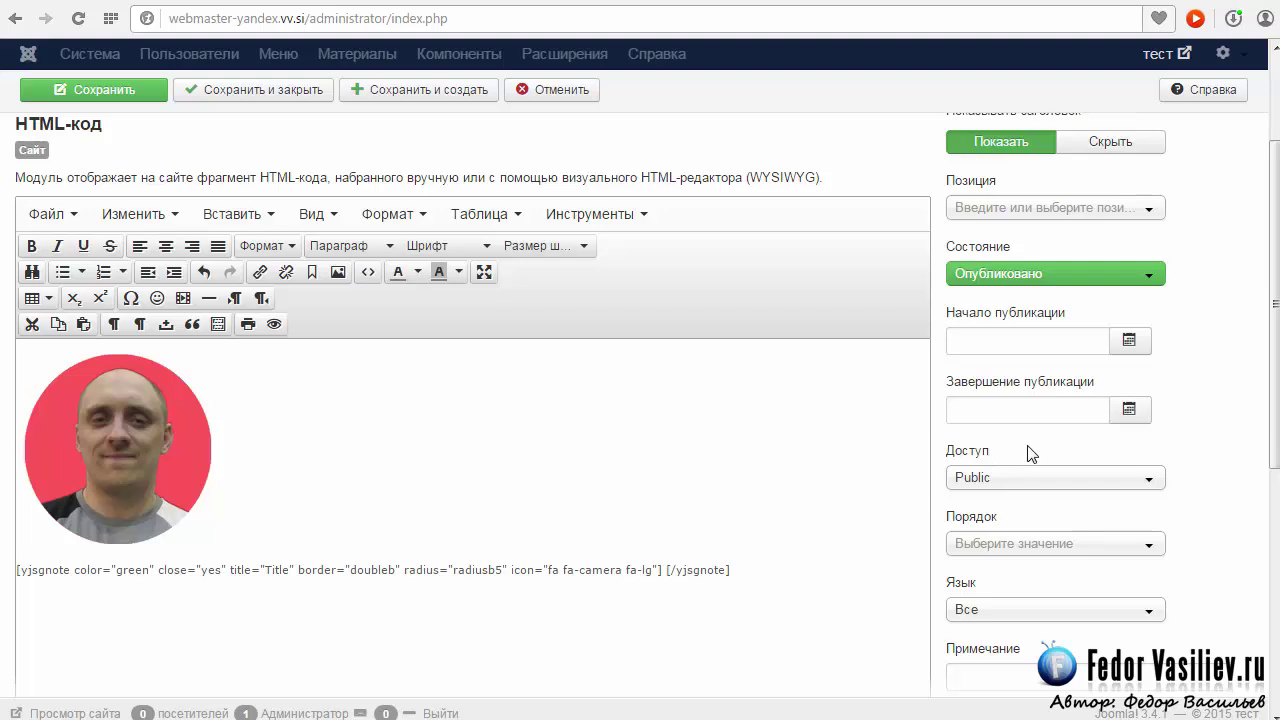
{"action": "scroll", "coordinate": [1032, 453], "scroll_direction": "down", "scroll_amount": 4}
{"action": "scroll", "coordinate": [1032, 453], "scroll_direction": "down", "scroll_amount": 1}
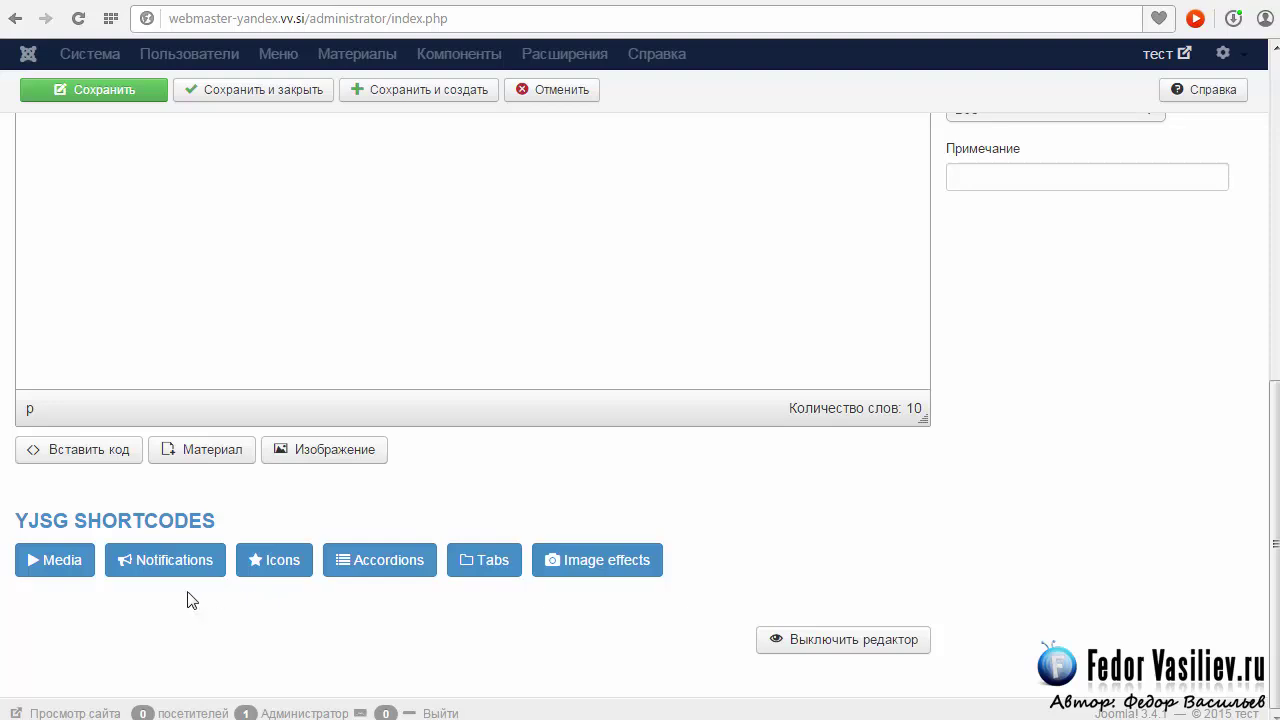
{"action": "scroll", "coordinate": [606, 591], "scroll_direction": "up", "scroll_amount": 6}
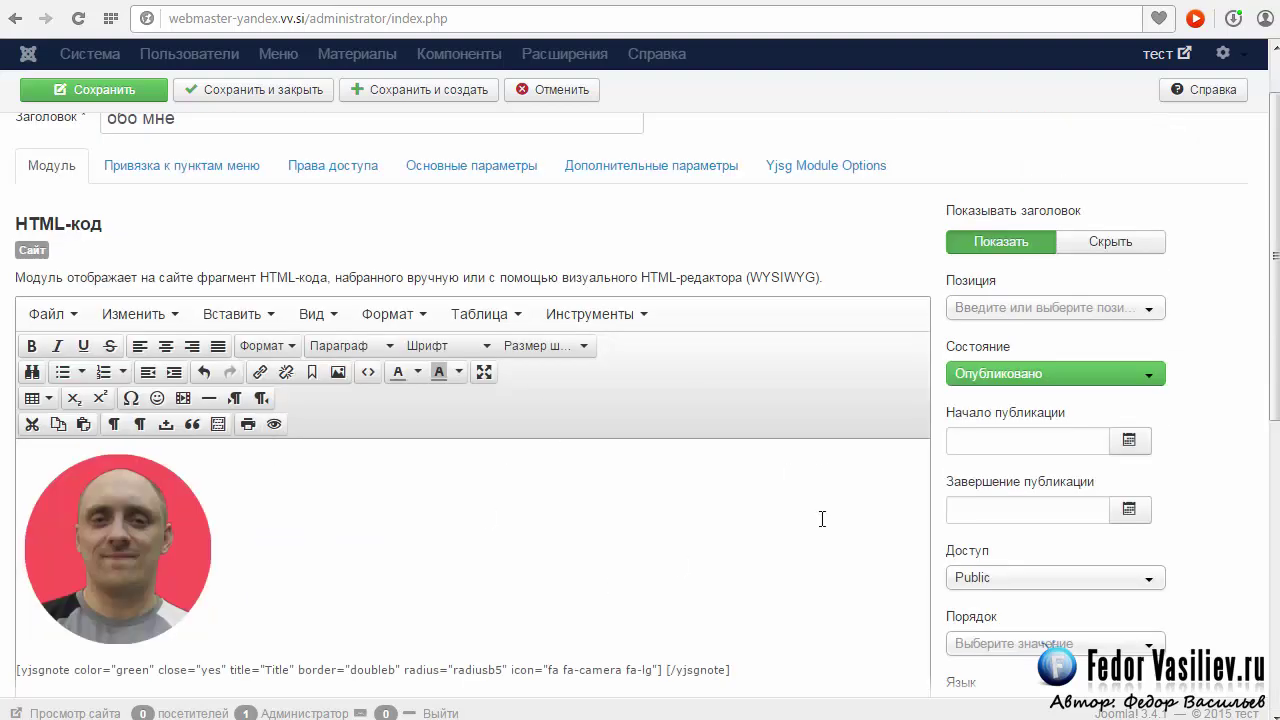
{"action": "scroll", "coordinate": [820, 517], "scroll_direction": "down", "scroll_amount": 6}
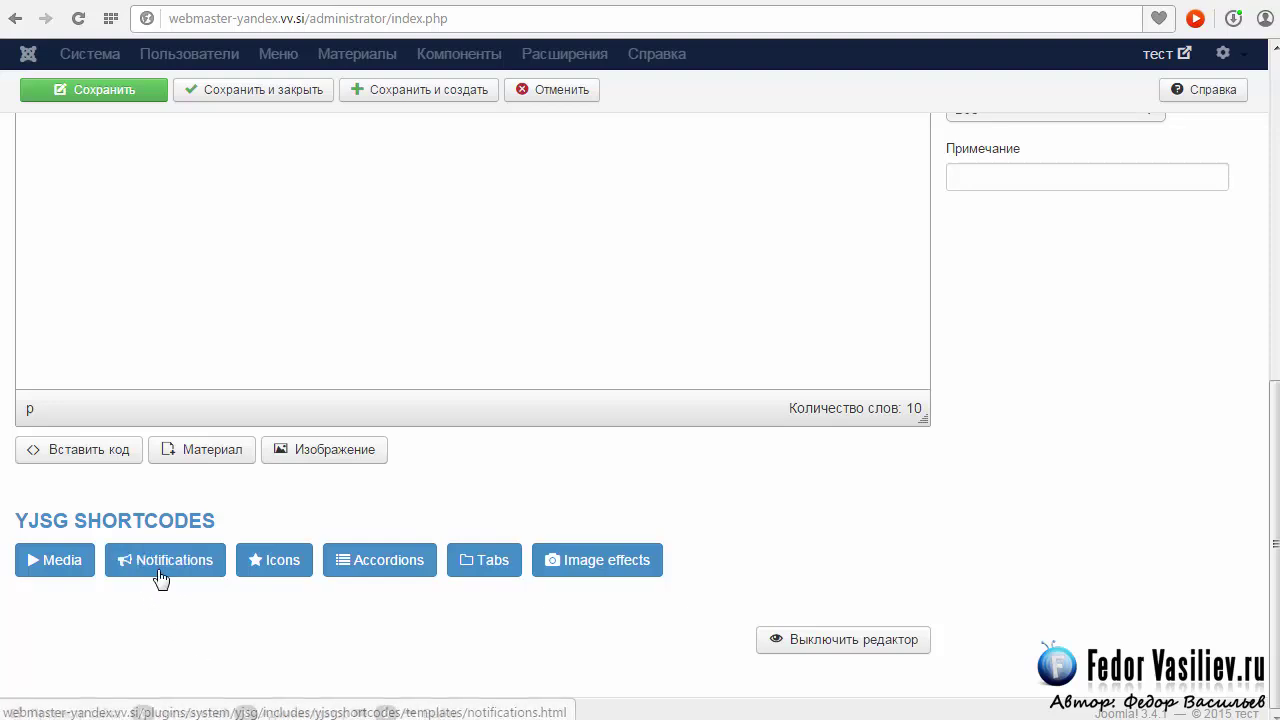
{"action": "scroll", "coordinate": [230, 368], "scroll_direction": "up", "scroll_amount": 2}
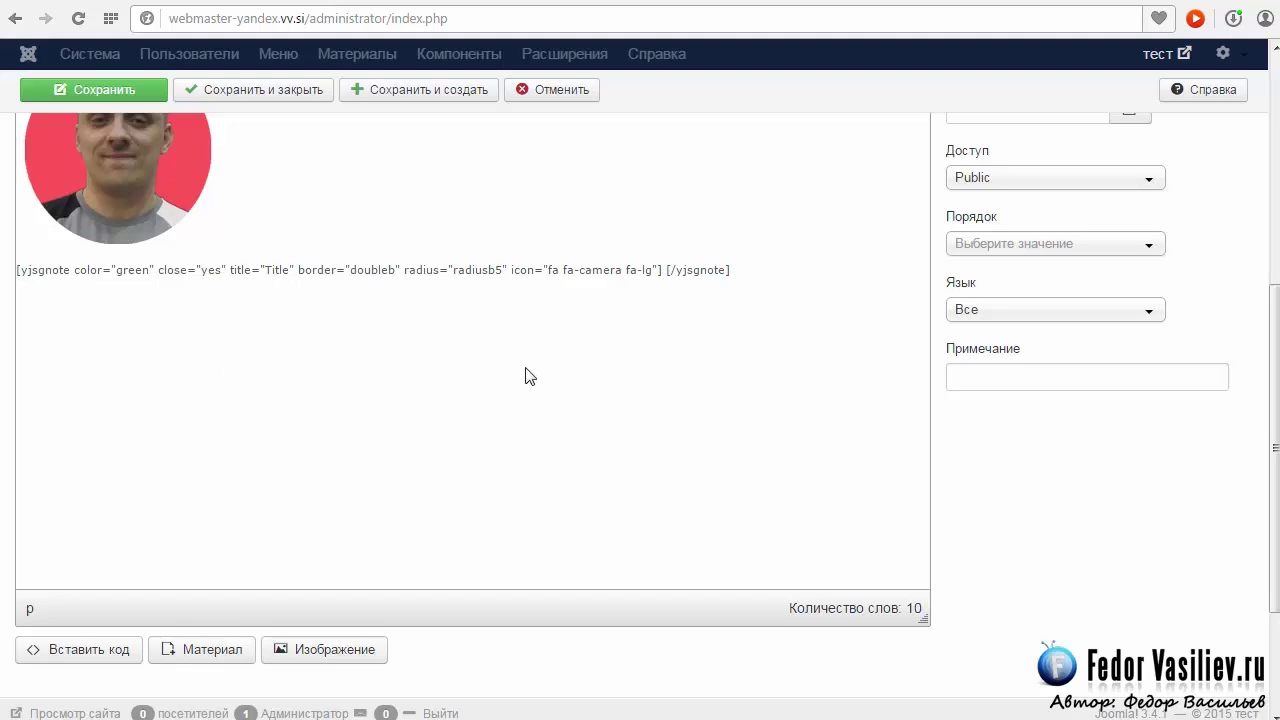
{"action": "scroll", "coordinate": [208, 628], "scroll_direction": "down", "scroll_amount": 2}
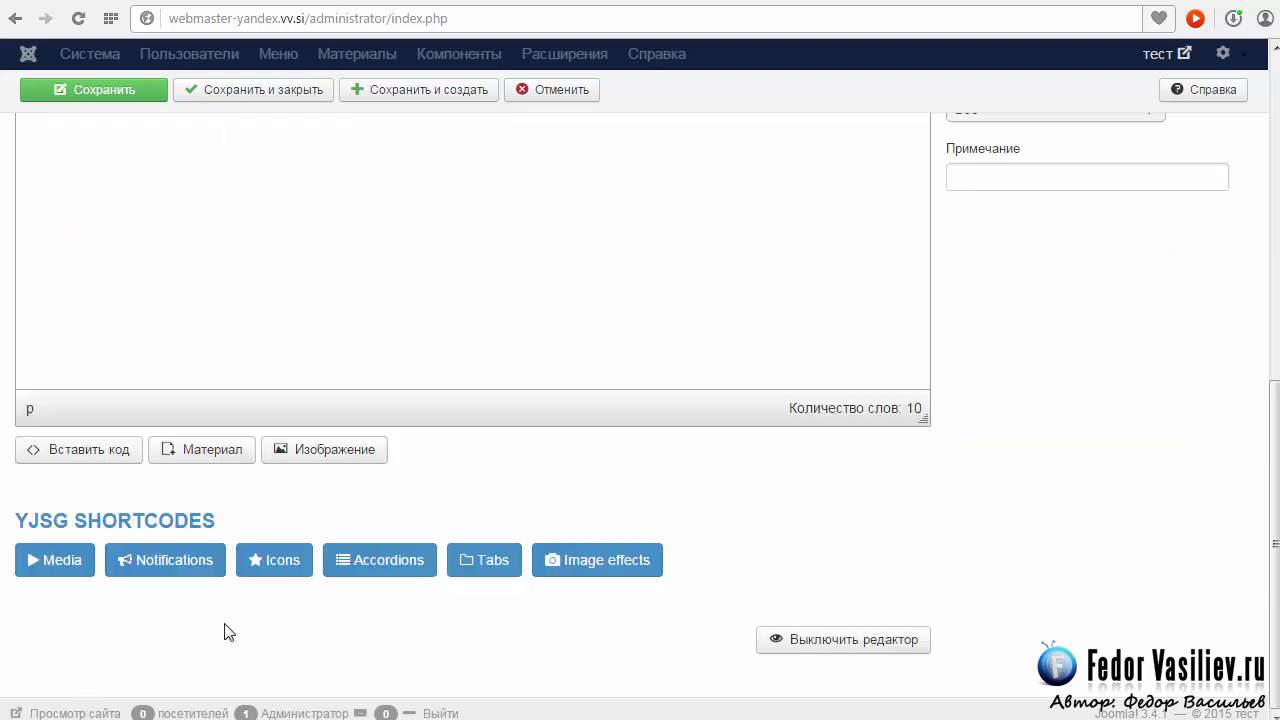
{"action": "scroll", "coordinate": [410, 628], "scroll_direction": "up", "scroll_amount": 3}
{"action": "left_click_drag", "start_coordinate": [109, 370], "coordinate": [194, 370]}
{"action": "left_click", "coordinate": [250, 370]}
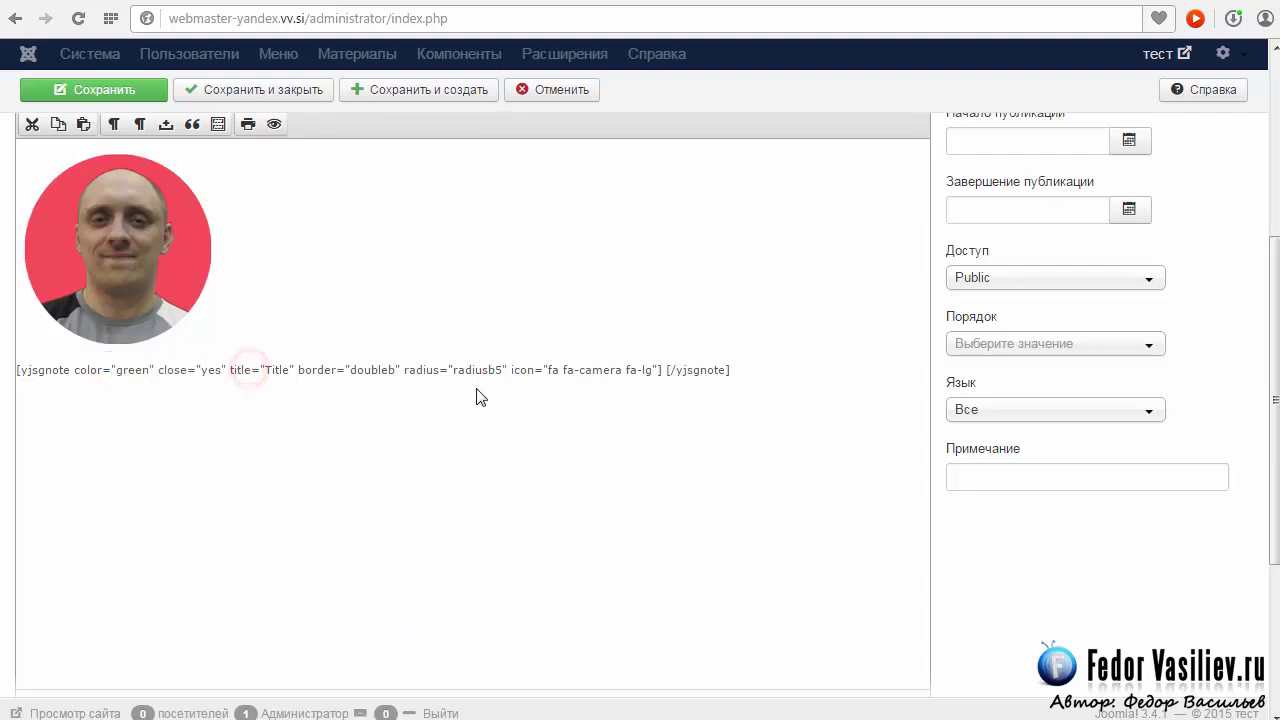
{"action": "scroll", "coordinate": [477, 394], "scroll_direction": "down", "scroll_amount": 3}
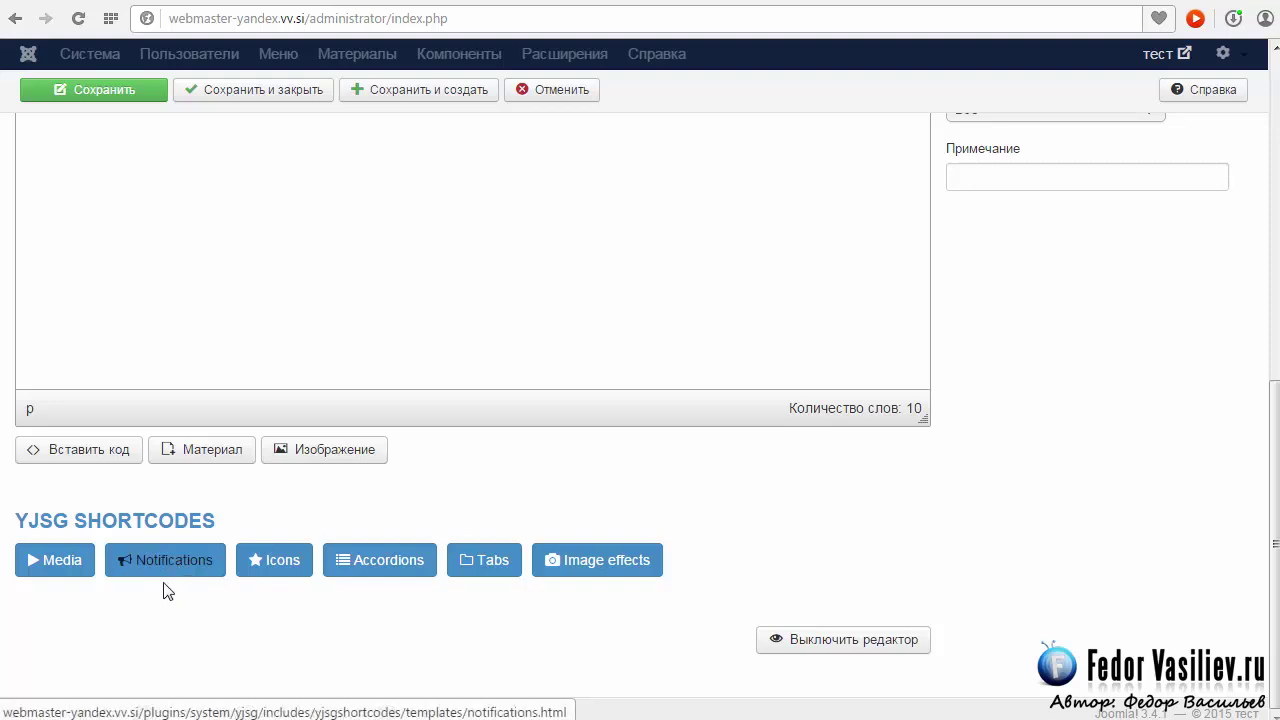
{"action": "scroll", "coordinate": [123, 477], "scroll_direction": "up", "scroll_amount": 2}
{"action": "scroll", "coordinate": [276, 524], "scroll_direction": "down", "scroll_amount": 2}
{"action": "scroll", "coordinate": [157, 579], "scroll_direction": "up", "scroll_amount": 1}
{"action": "scroll", "coordinate": [177, 663], "scroll_direction": "up", "scroll_amount": 2}
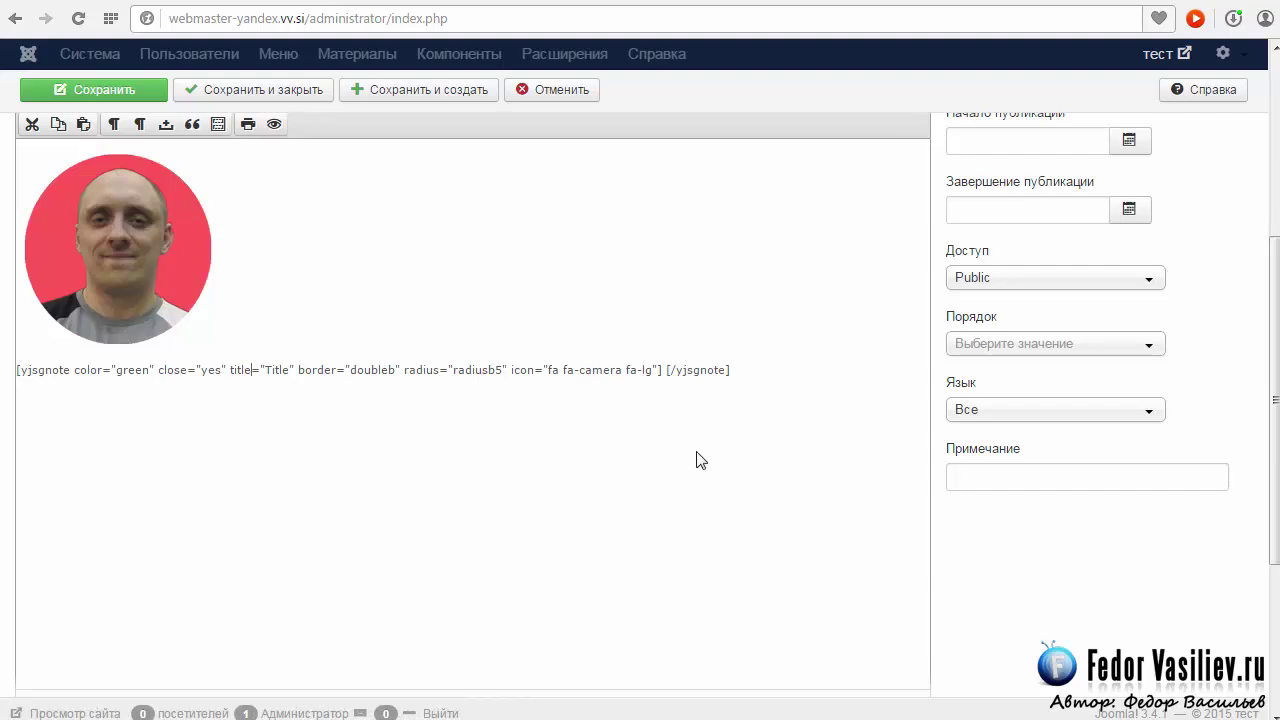
{"action": "scroll", "coordinate": [1043, 489], "scroll_direction": "down", "scroll_amount": 2}
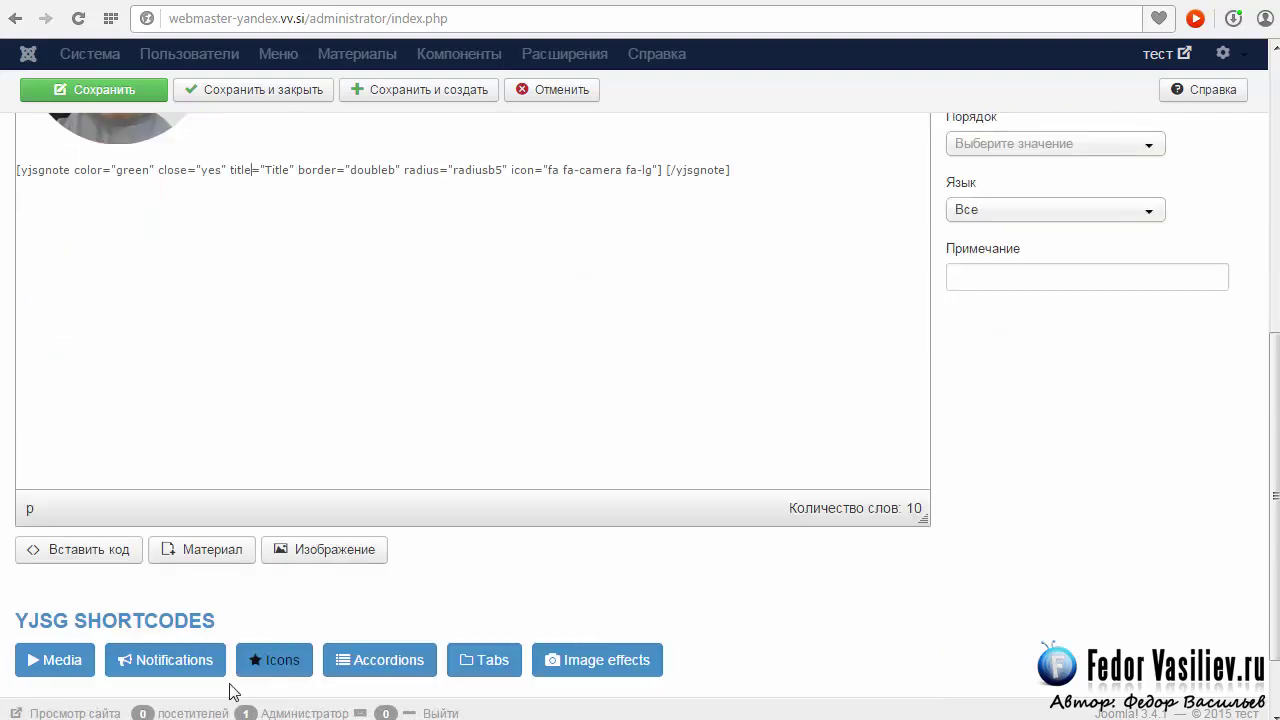
- Copy the full biography text from the "Обо мне" notification block on the reference landing page
{"action": "scroll", "coordinate": [1025, 591], "scroll_direction": "up", "scroll_amount": 2}
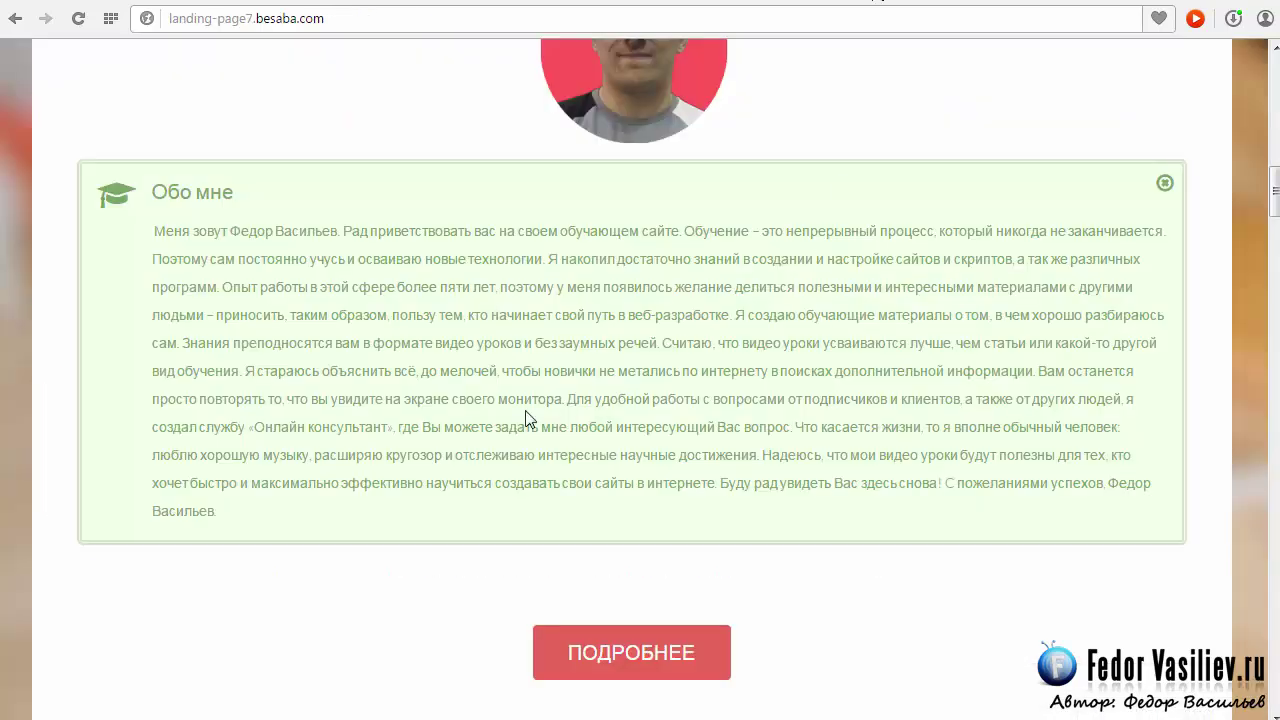
{"action": "left_click_drag", "start_coordinate": [229, 521], "coordinate": [155, 234]}
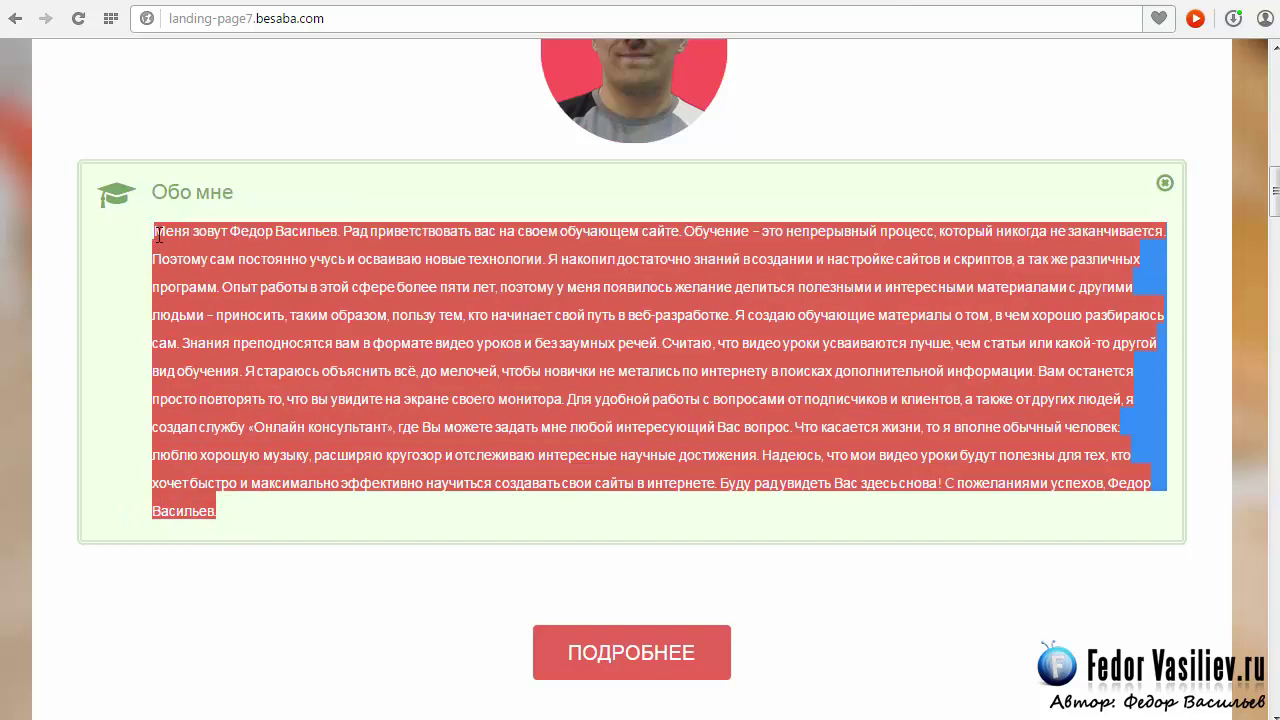
{"action": "right_click", "coordinate": [163, 230]}
{"action": "left_click", "coordinate": [220, 292]}
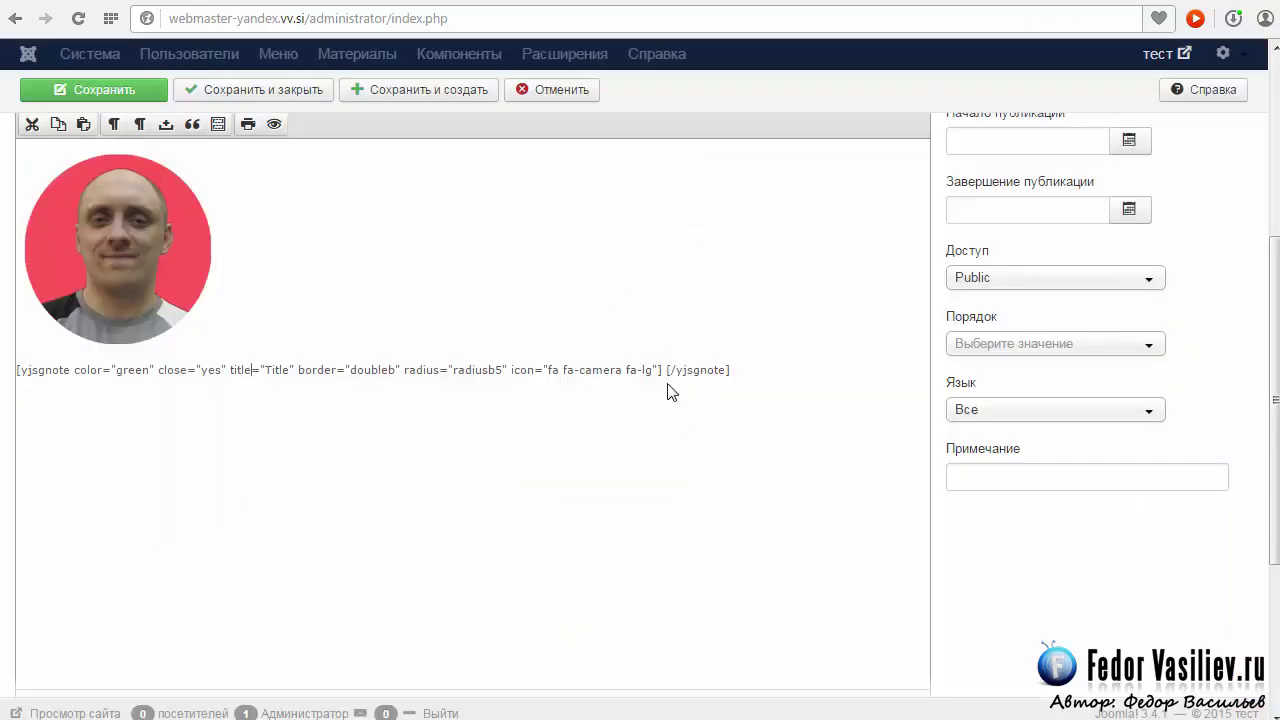
- In the Joomla module's HTML source code, paste the copied biography between the opening and closing yjsgnote tags
{"action": "scroll", "coordinate": [669, 391], "scroll_direction": "up", "scroll_amount": 2}
{"action": "left_click", "coordinate": [369, 273]}
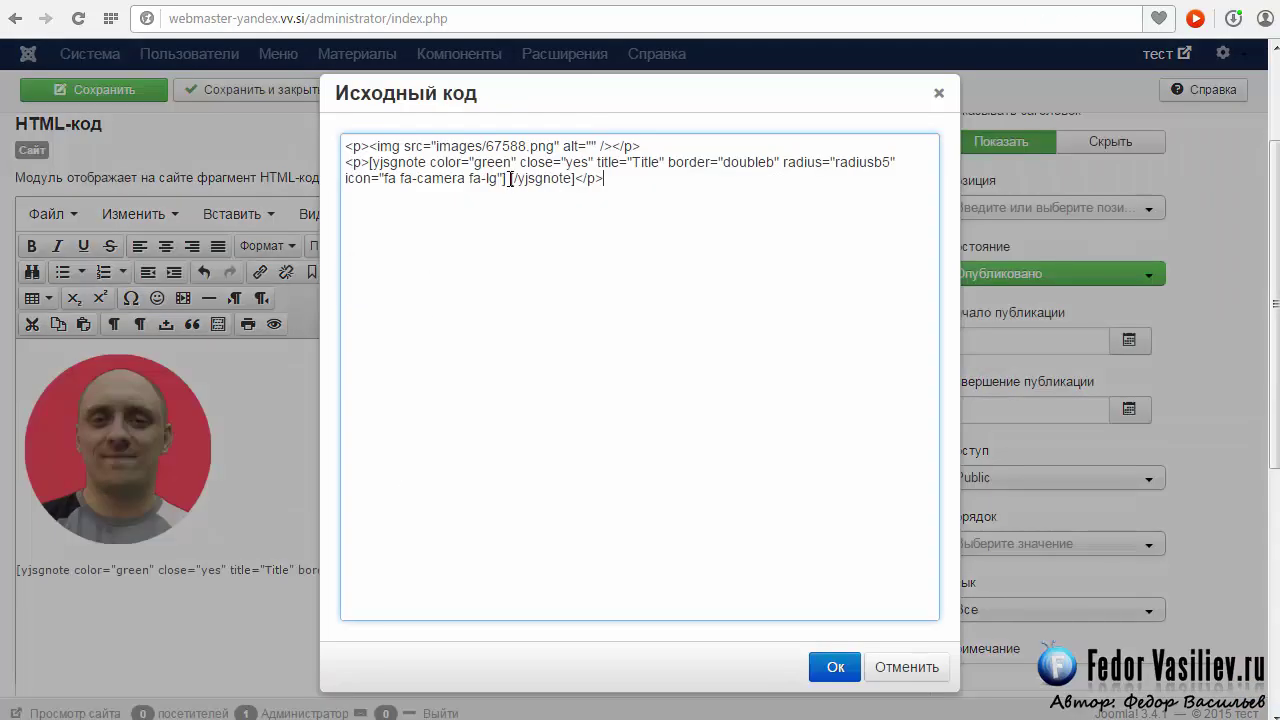
{"action": "left_click", "coordinate": [510, 178]}
{"action": "key", "text": "Return"}
{"action": "key", "text": "Return"}
{"action": "right_click", "coordinate": [371, 191]}
{"action": "left_click", "coordinate": [420, 300]}
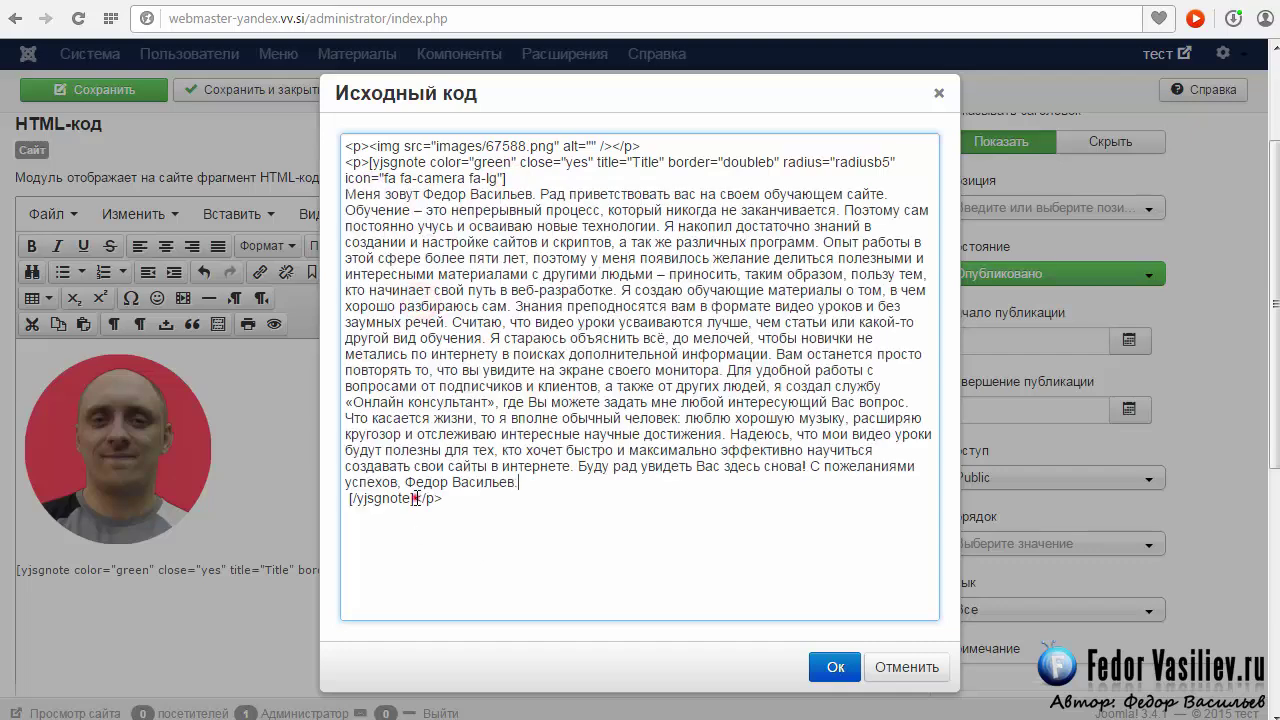
{"action": "left_click_drag", "start_coordinate": [415, 498], "coordinate": [334, 502]}
{"action": "left_click", "coordinate": [368, 509]}
{"action": "left_click_drag", "start_coordinate": [415, 499], "coordinate": [354, 502]}
{"action": "left_click", "coordinate": [354, 502]}
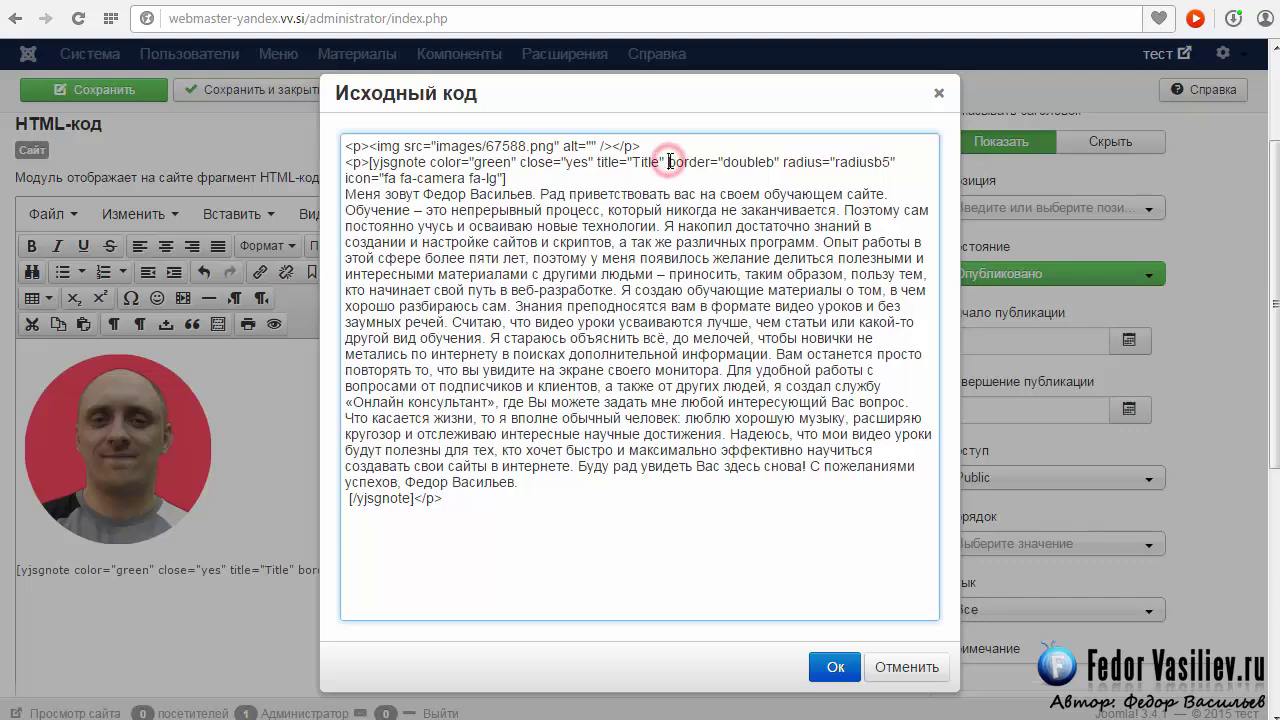
- Set the shortcode's title attribute to "Обо мне", apply the source code and save the module
{"action": "left_click_drag", "start_coordinate": [666, 161], "coordinate": [638, 165]}
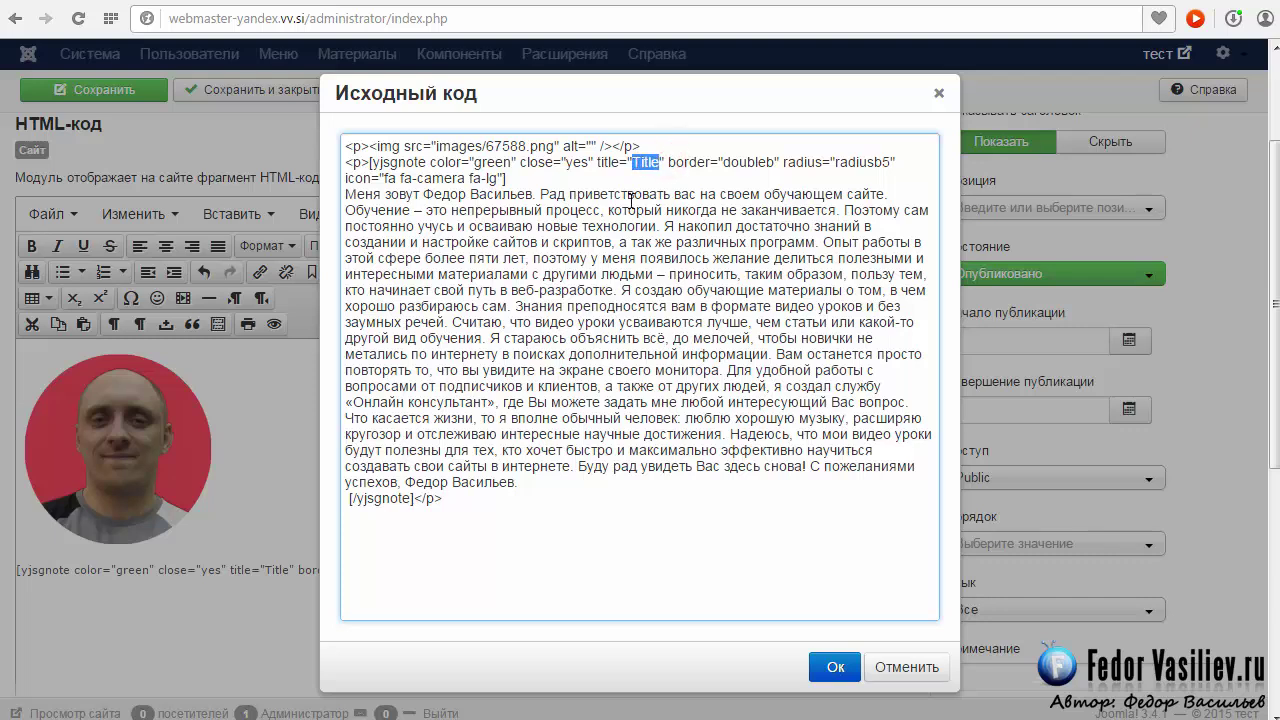
{"action": "key", "text": "BackSpace"}
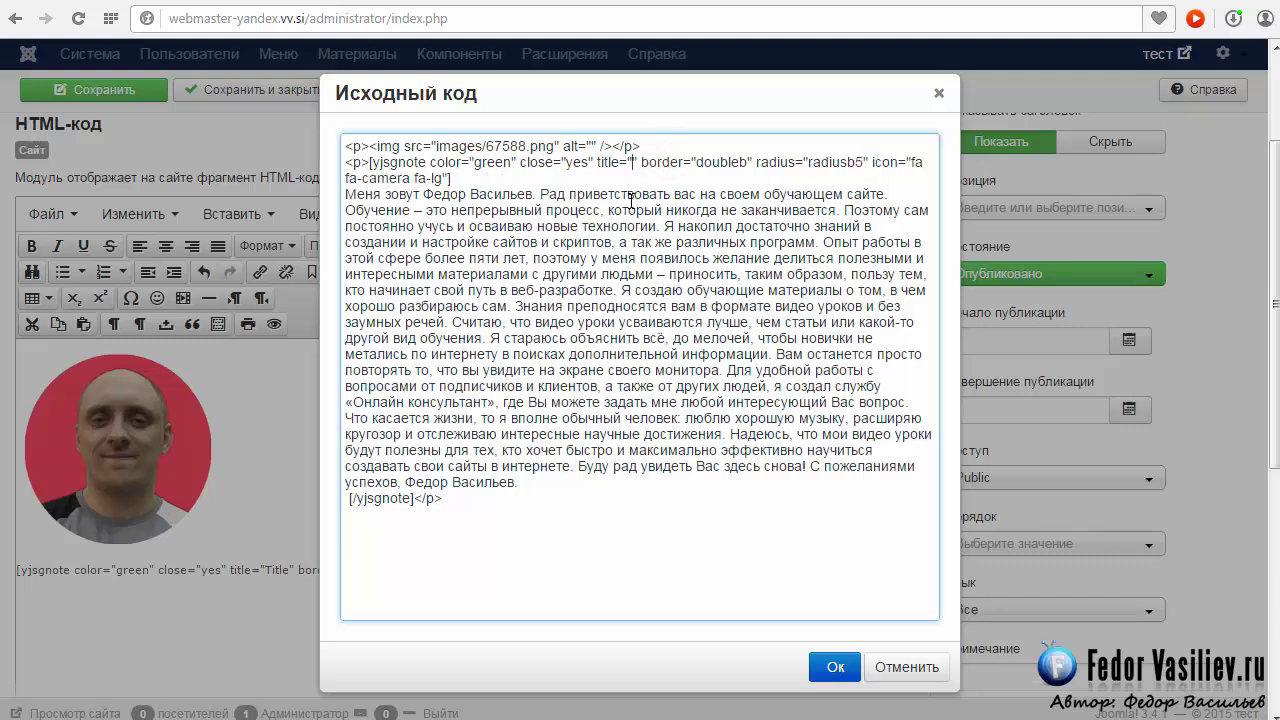
{"action": "type", "text": "О"}
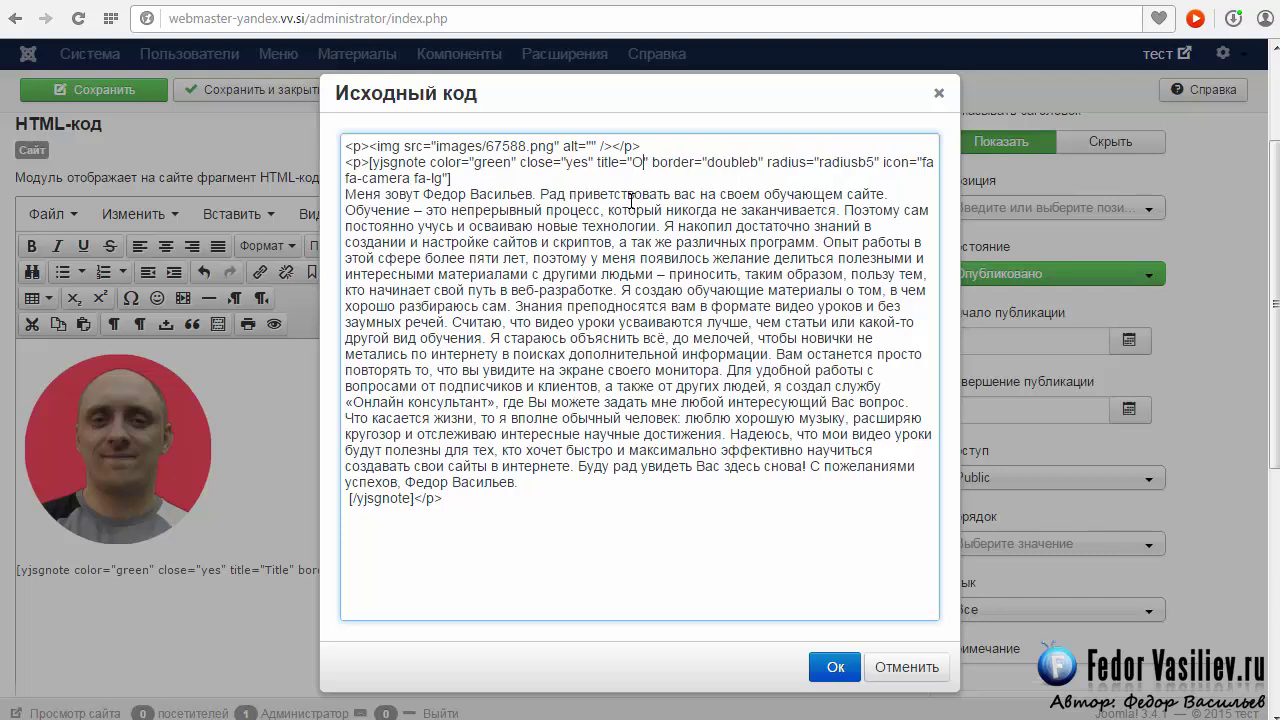
{"action": "type", "text": "бо мне"}
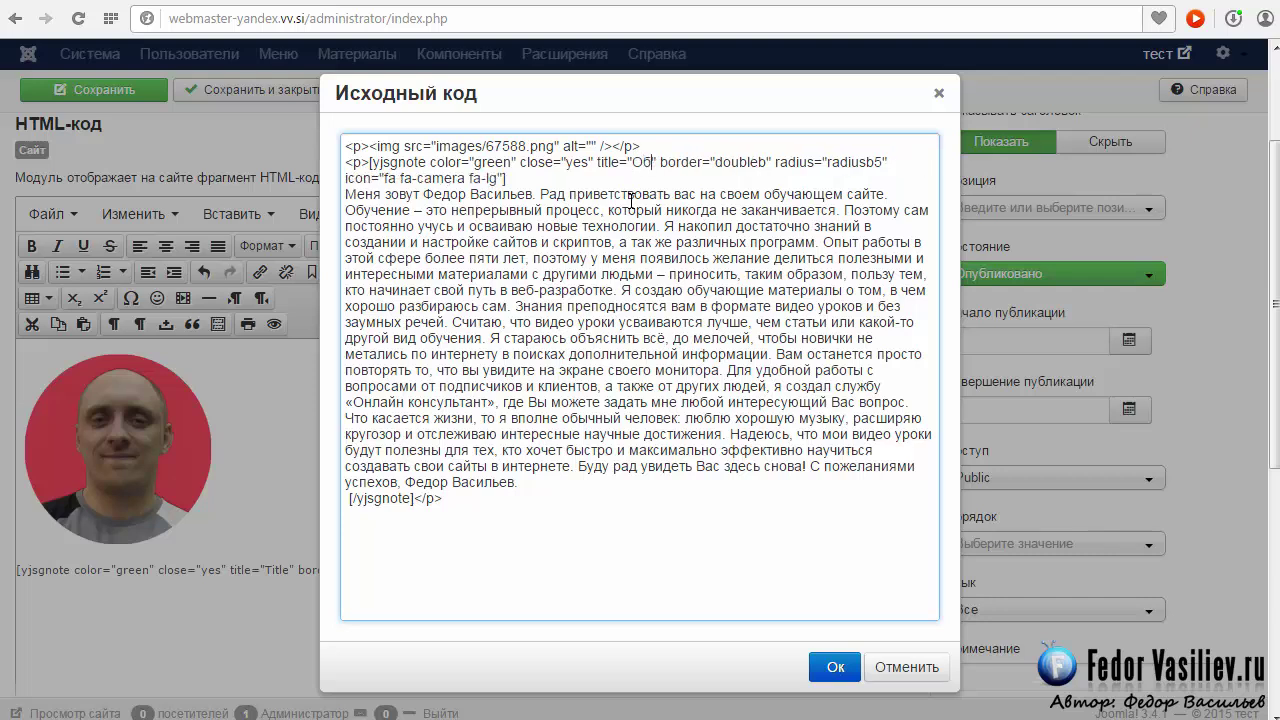
{"action": "left_click", "coordinate": [835, 667]}
{"action": "scroll", "coordinate": [80, 175], "scroll_direction": "up", "scroll_amount": 2}
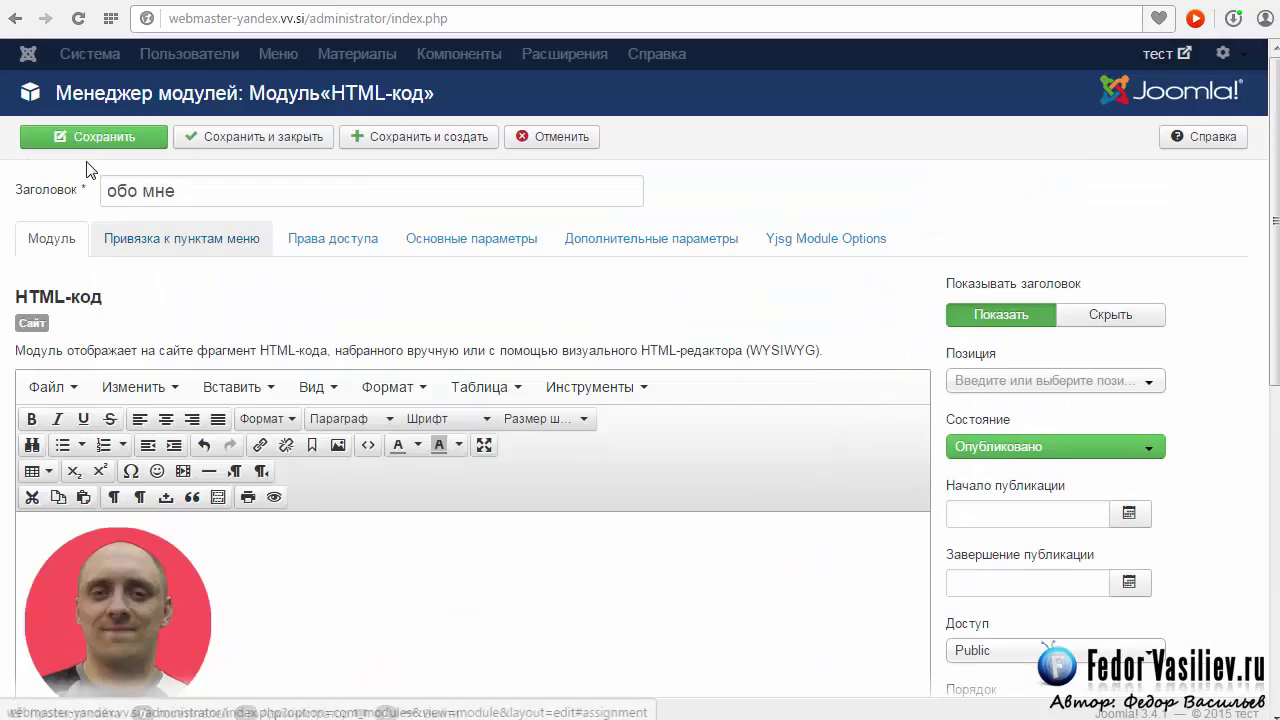
{"action": "left_click", "coordinate": [78, 133]}
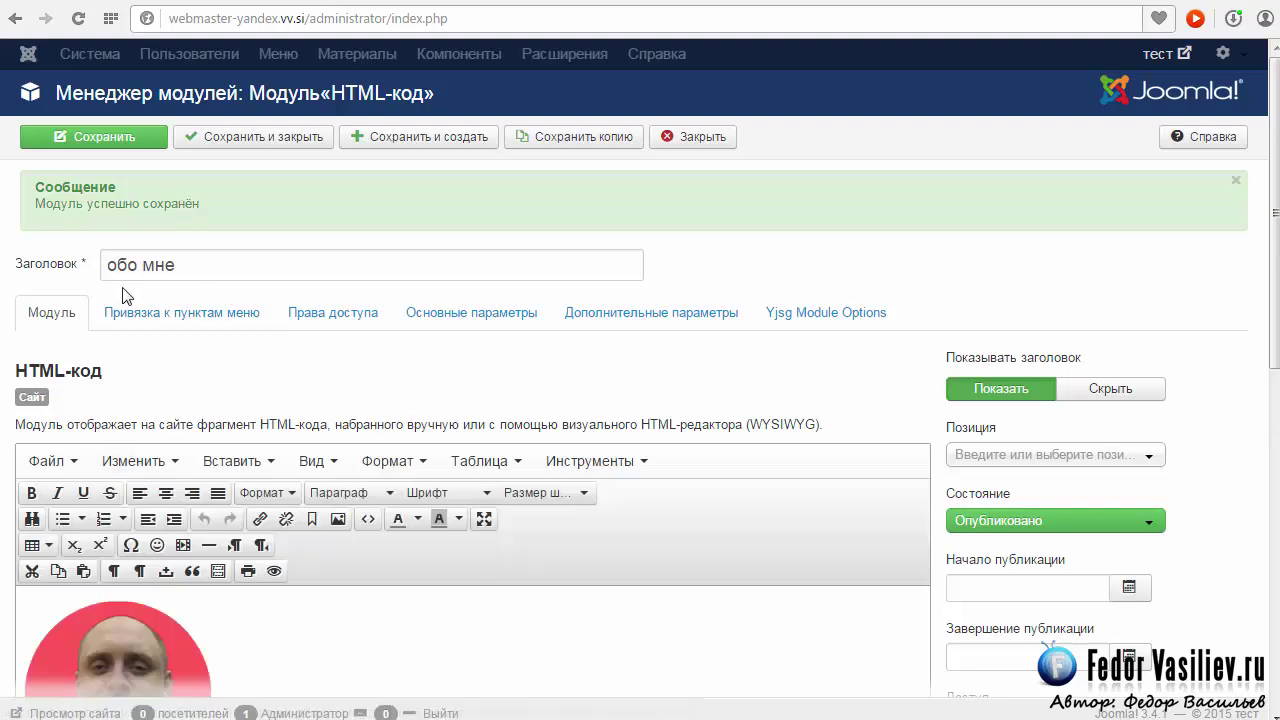
- Assign the module to the Adv1 [adv1] template position
{"action": "scroll", "coordinate": [330, 310], "scroll_direction": "down", "scroll_amount": 2}
{"action": "left_click", "coordinate": [1148, 258]}
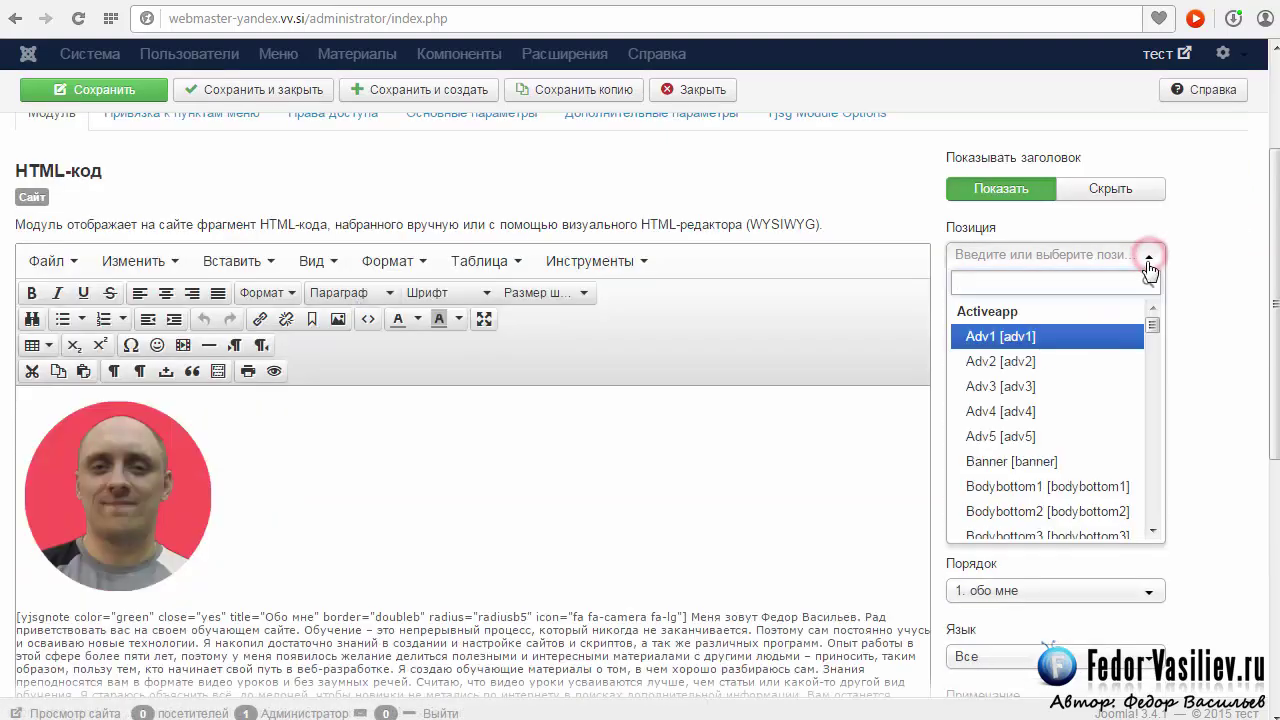
{"action": "left_click", "coordinate": [961, 338]}
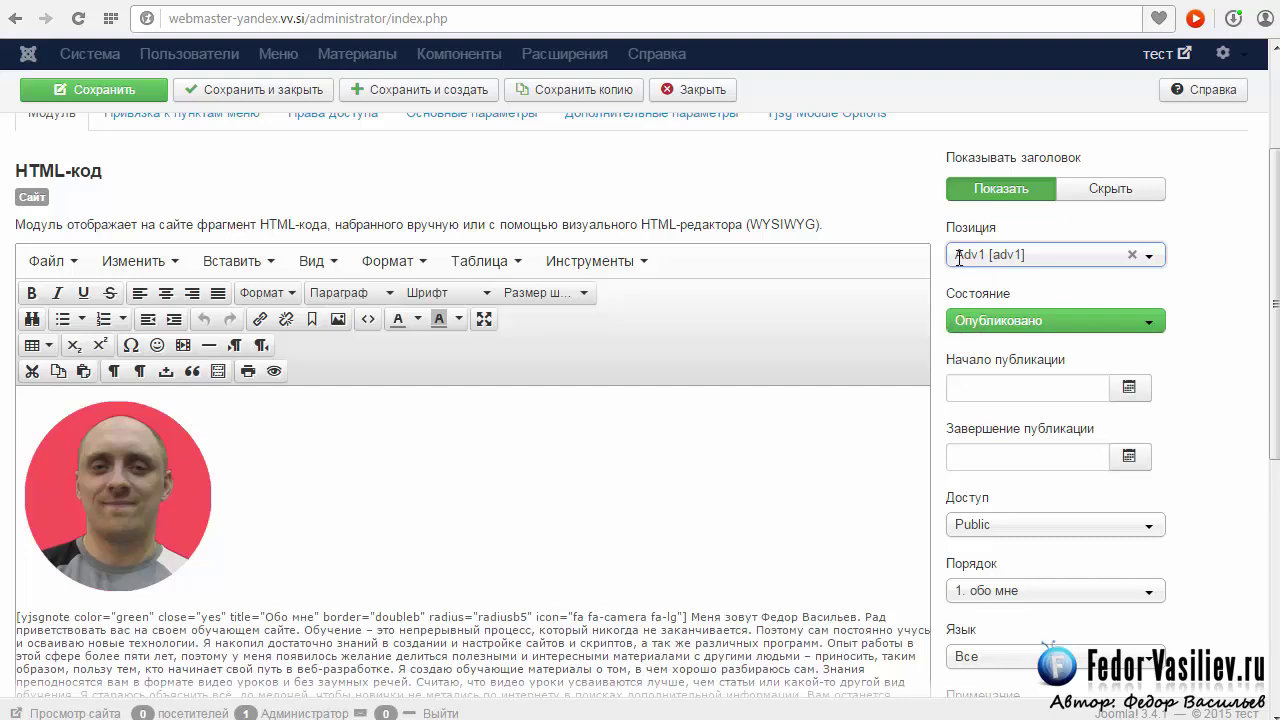
- Restrict the module to specified pages only, leaving just the Главная menu item selected
{"action": "scroll", "coordinate": [500, 300], "scroll_direction": "up", "scroll_amount": 2}
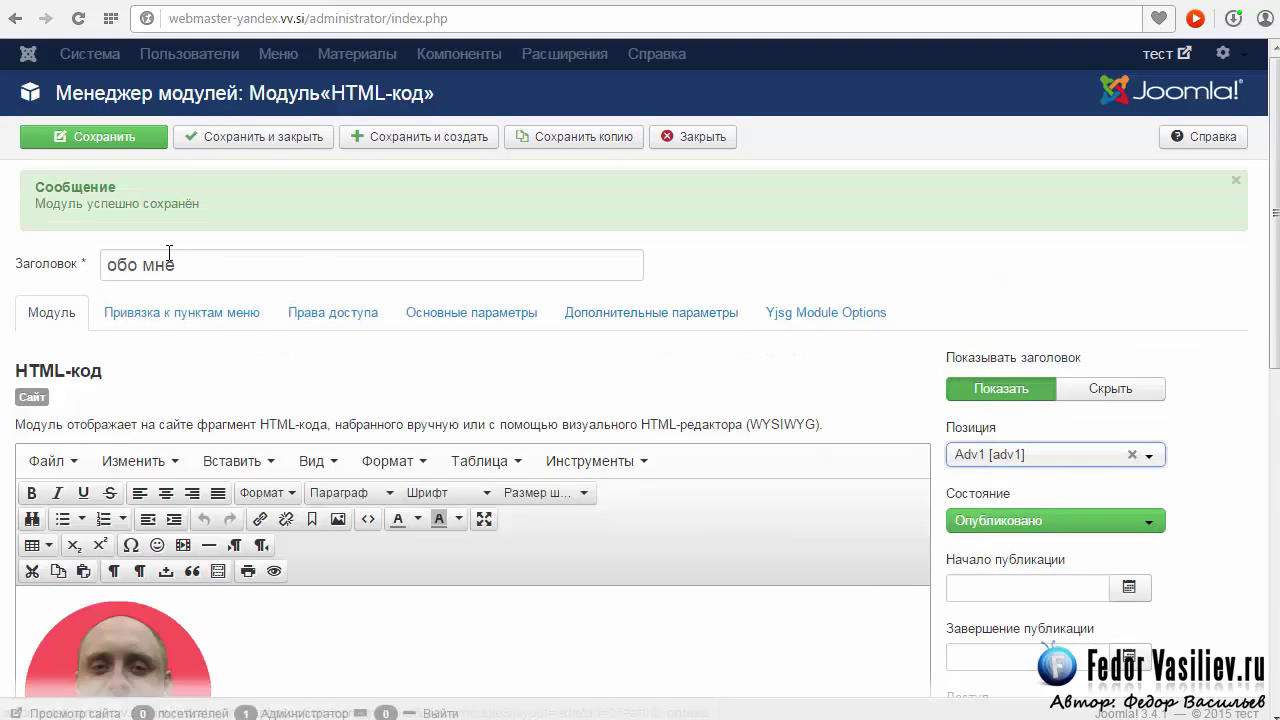
{"action": "left_click", "coordinate": [158, 313]}
{"action": "left_click", "coordinate": [303, 171]}
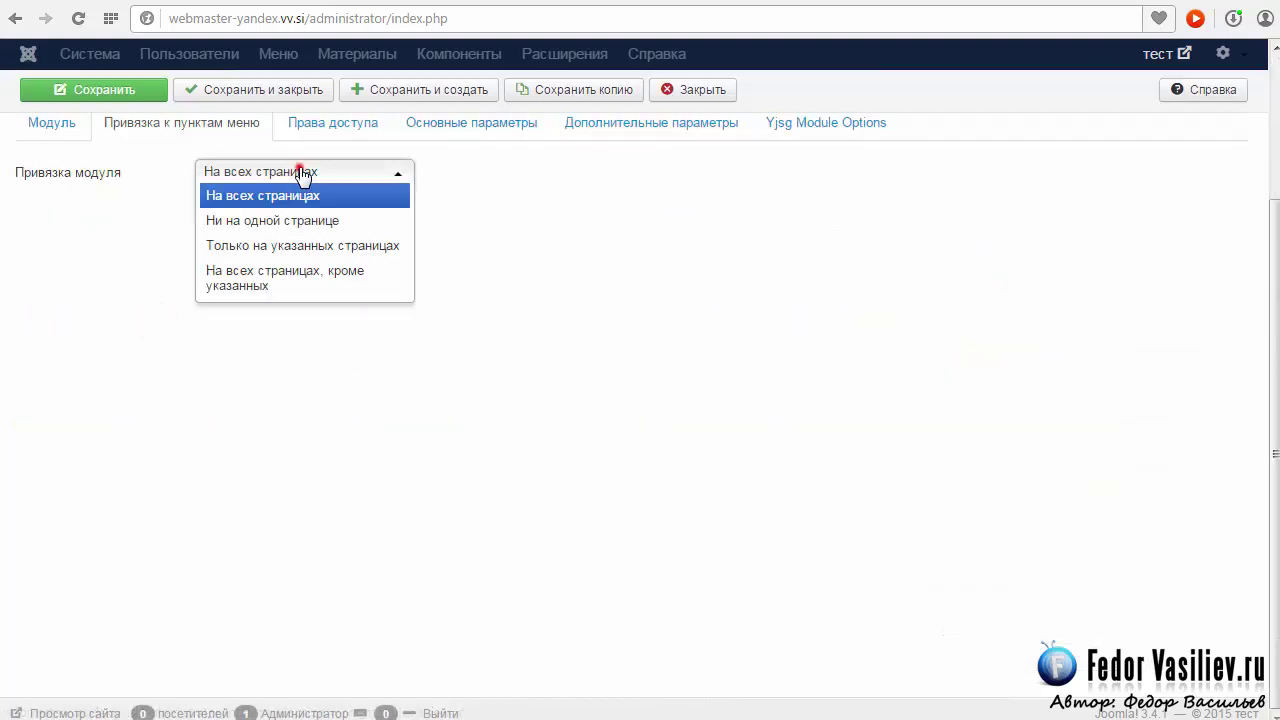
{"action": "left_click", "coordinate": [307, 252]}
{"action": "left_click", "coordinate": [316, 326]}
{"action": "left_click", "coordinate": [352, 351]}
{"action": "left_click", "coordinate": [318, 381]}
{"action": "left_click", "coordinate": [353, 405]}
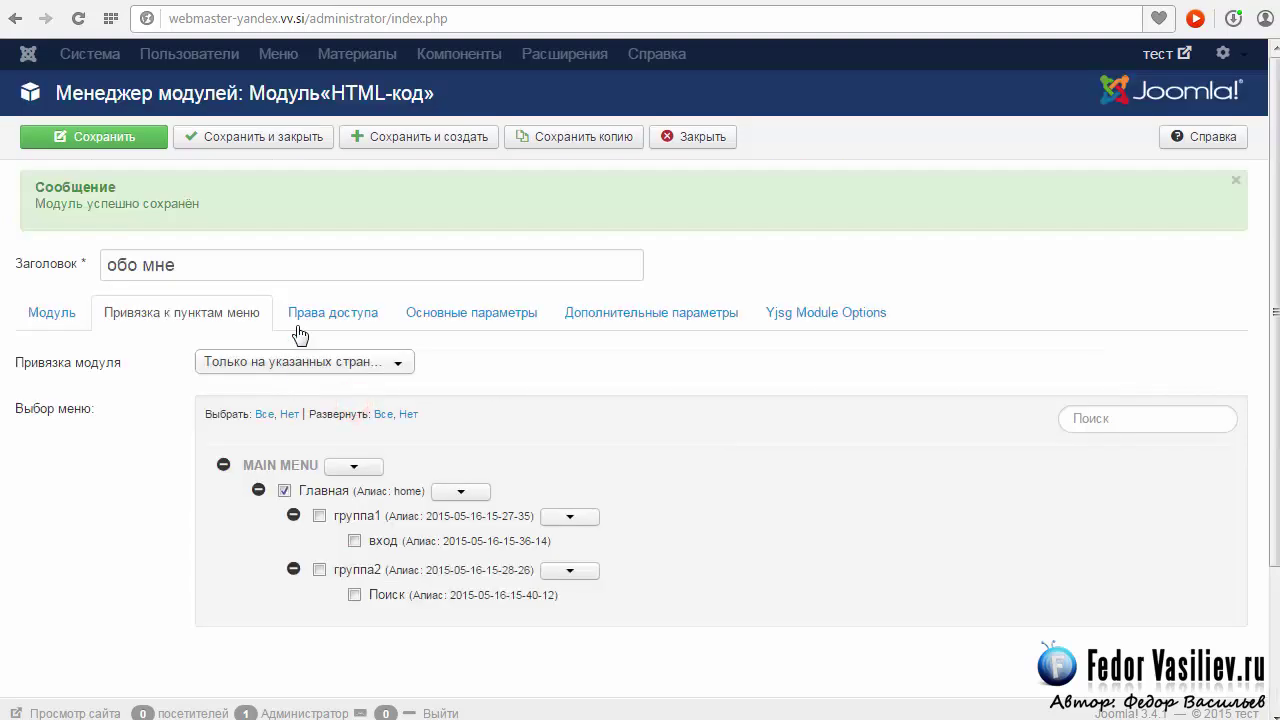
- Check the module's access, basic, advanced and Yjsg options, including the module style, and save the module
{"action": "left_click", "coordinate": [331, 312]}
{"action": "left_click", "coordinate": [494, 316]}
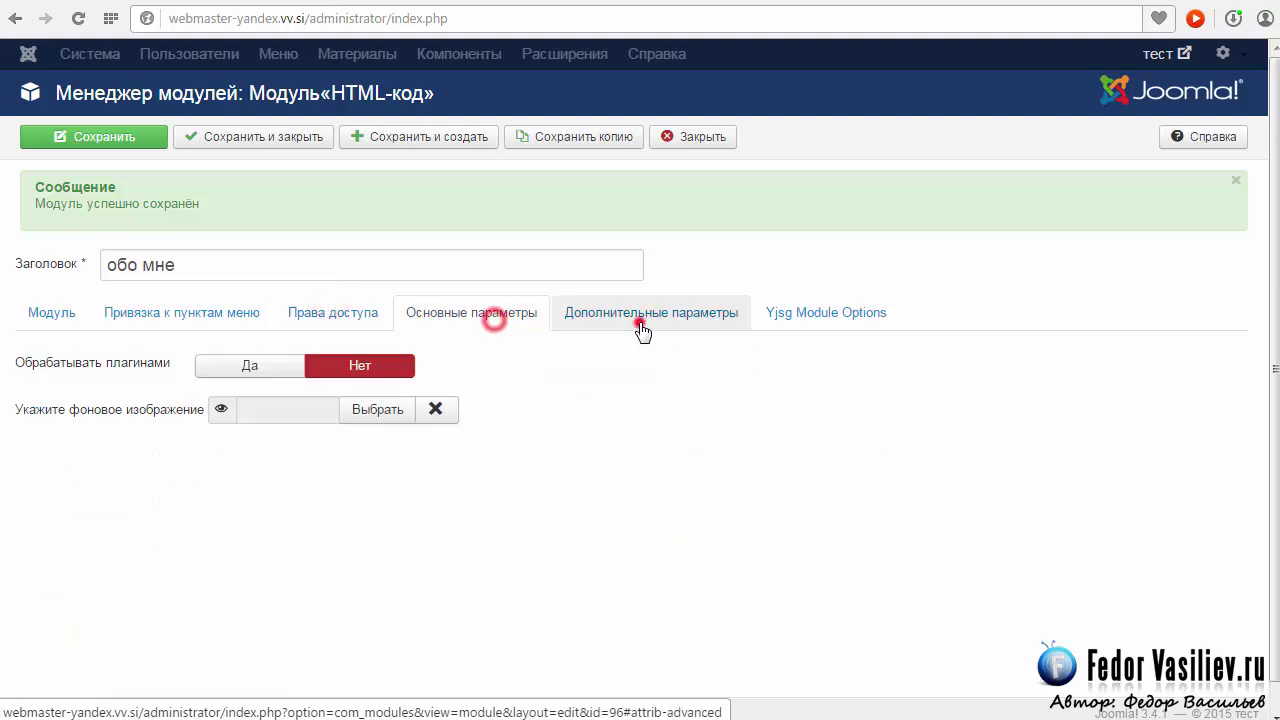
{"action": "left_click", "coordinate": [640, 325]}
{"action": "left_click", "coordinate": [786, 312]}
{"action": "scroll", "coordinate": [888, 468], "scroll_direction": "down", "scroll_amount": 6}
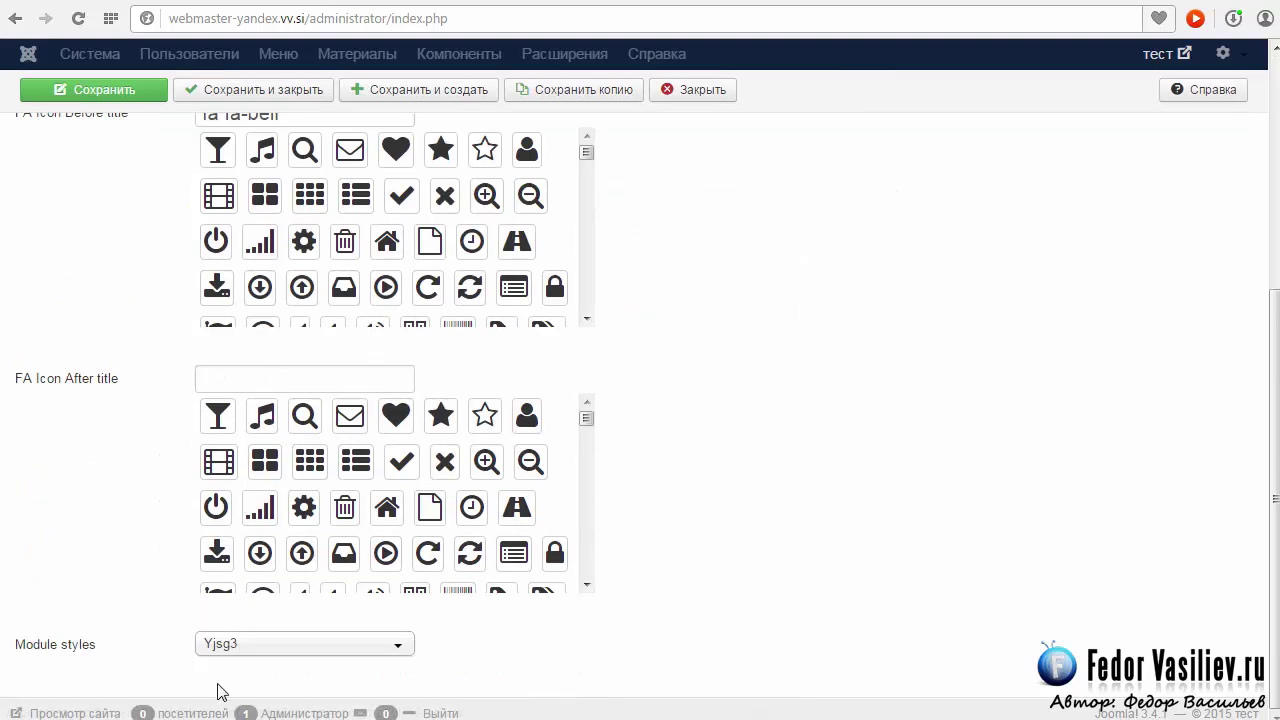
{"action": "scroll", "coordinate": [222, 692], "scroll_direction": "up", "scroll_amount": 6}
{"action": "left_click", "coordinate": [94, 138]}
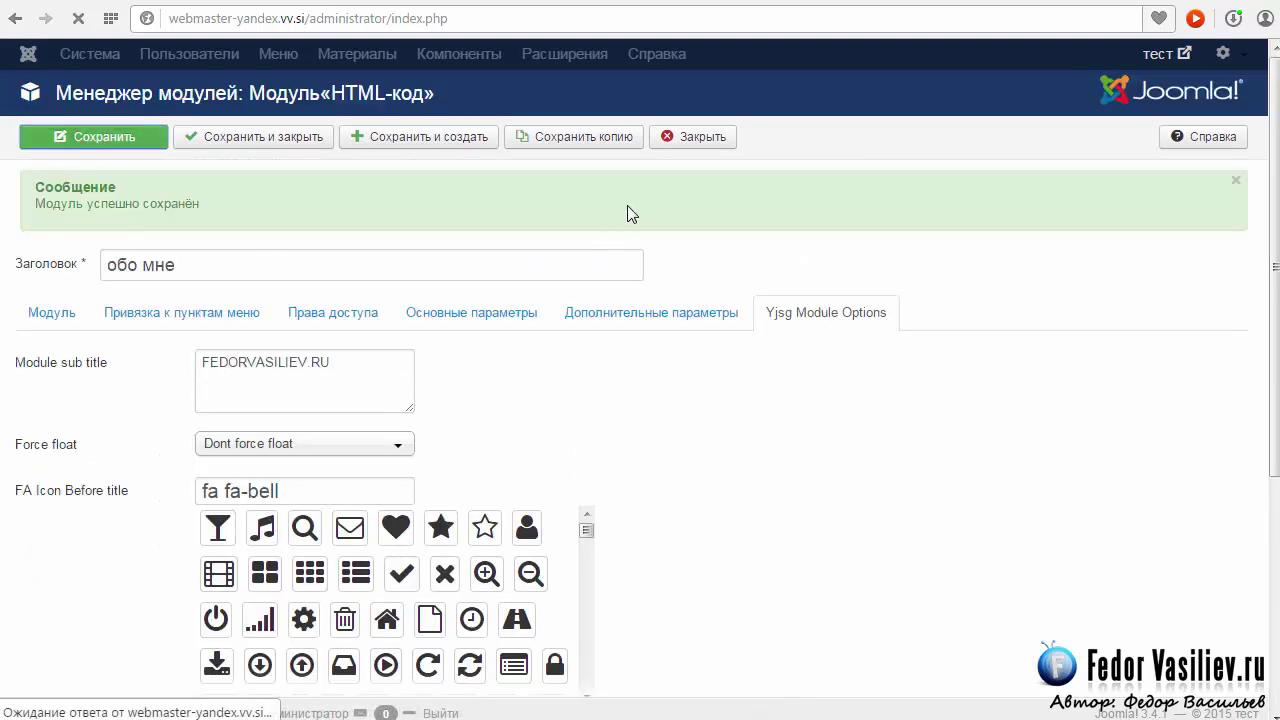
- Switch to the live site, examine the "Обо мне" section's heading, subtitle, photo and notification text, and dismiss the notification
{"action": "left_click", "coordinate": [963, 3]}
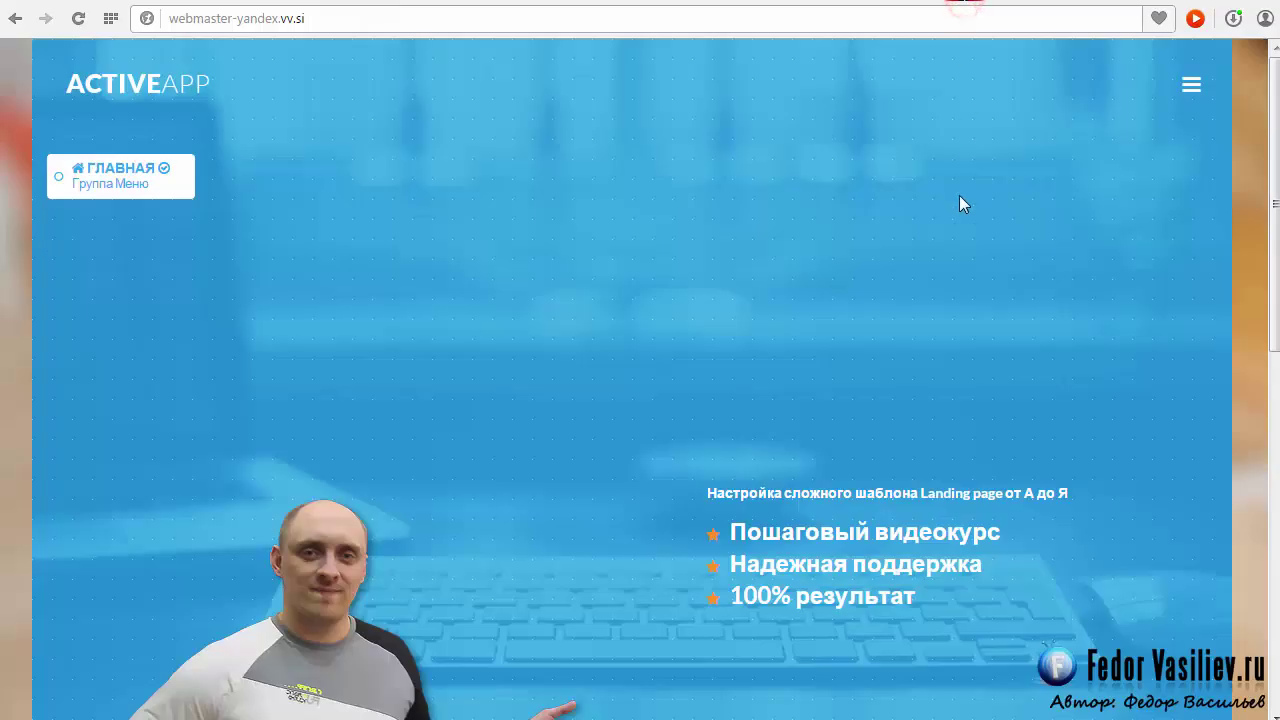
{"action": "scroll", "coordinate": [960, 200], "scroll_direction": "down", "scroll_amount": 6}
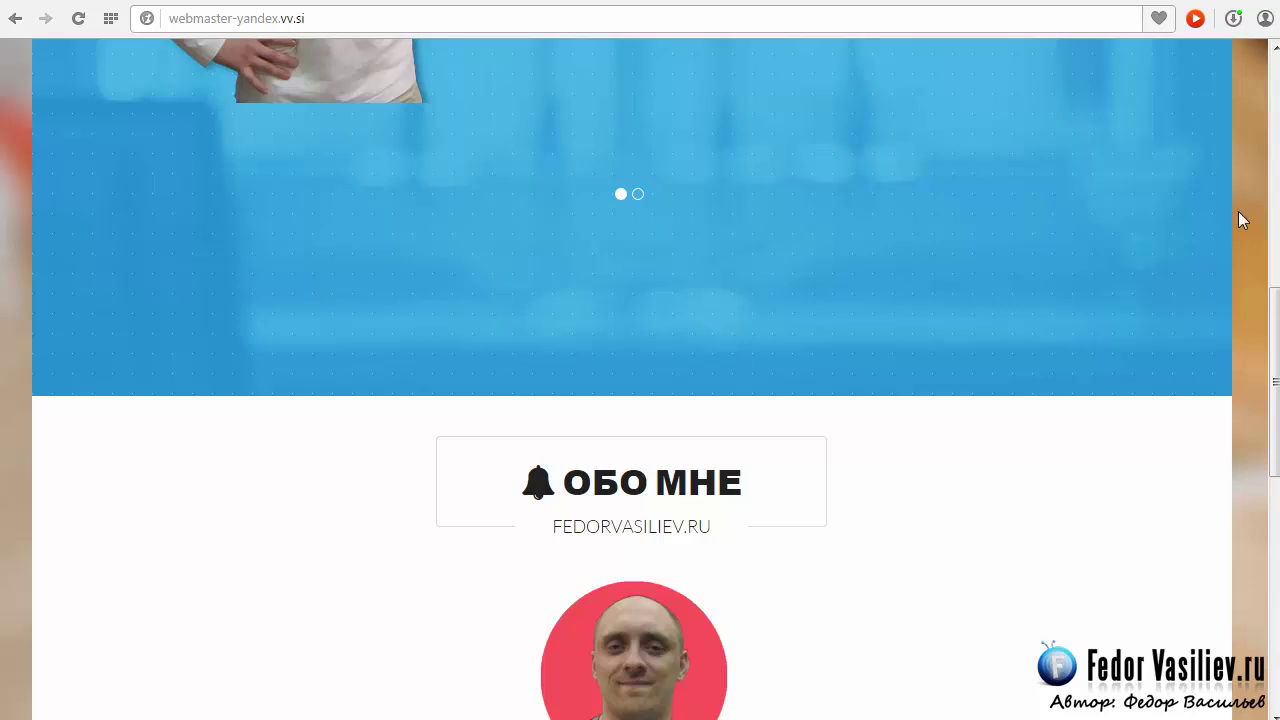
{"action": "left_click_drag", "start_coordinate": [1275, 381], "coordinate": [1275, 440]}
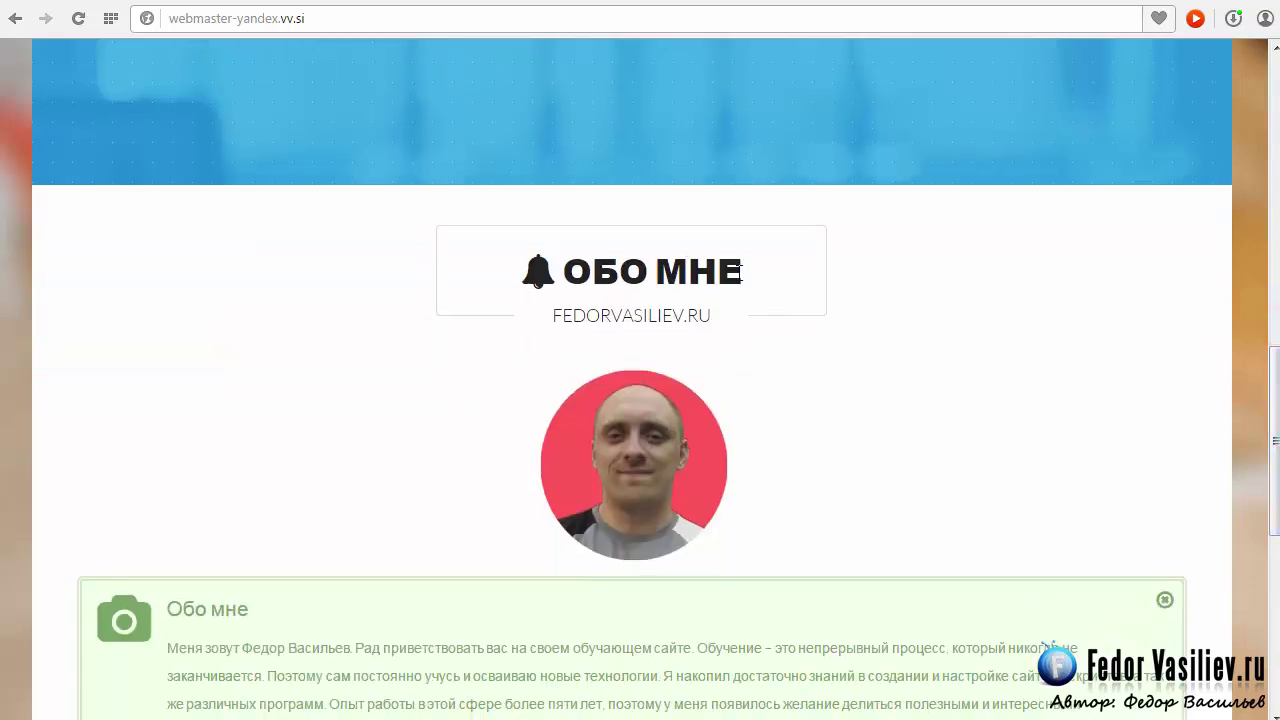
{"action": "double_click", "coordinate": [748, 270]}
{"action": "left_click_drag", "start_coordinate": [748, 270], "coordinate": [600, 298]}
{"action": "left_click", "coordinate": [633, 314]}
{"action": "left_click_drag", "start_coordinate": [717, 314], "coordinate": [557, 317]}
{"action": "left_click", "coordinate": [586, 318]}
{"action": "scroll", "coordinate": [1070, 638], "scroll_direction": "down", "scroll_amount": 2}
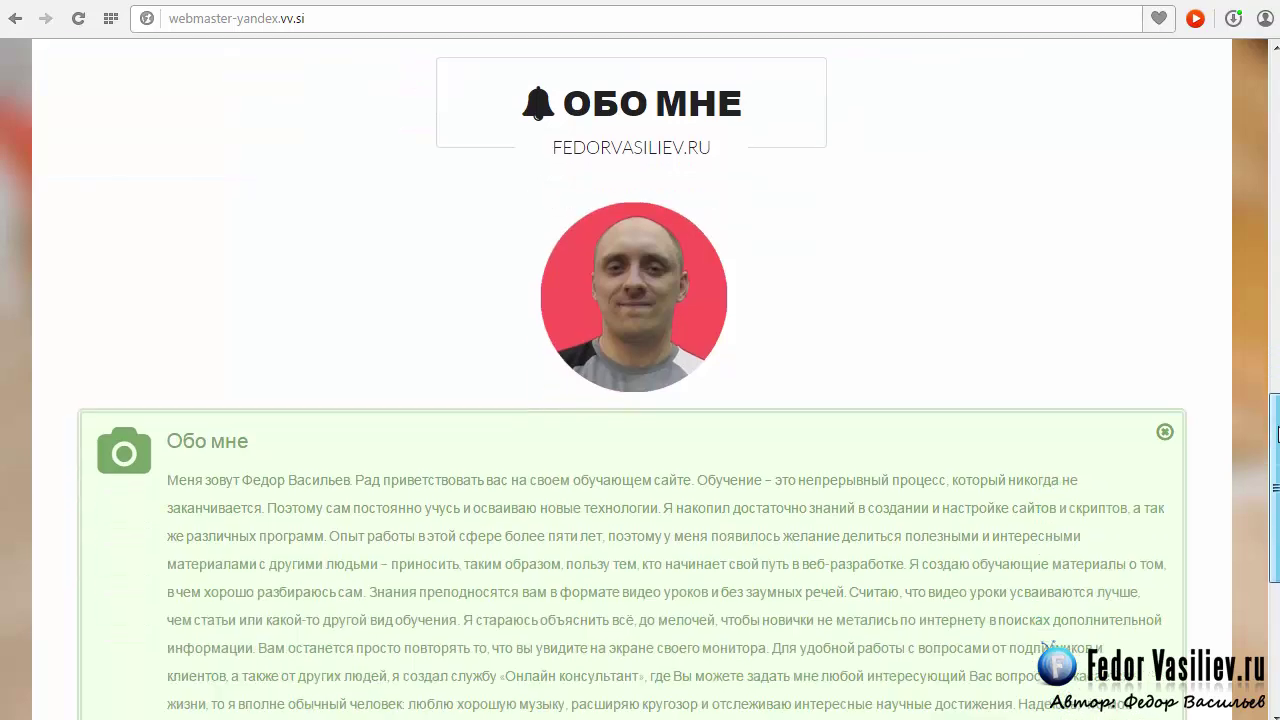
{"action": "scroll", "coordinate": [1017, 318], "scroll_direction": "down", "scroll_amount": 2}
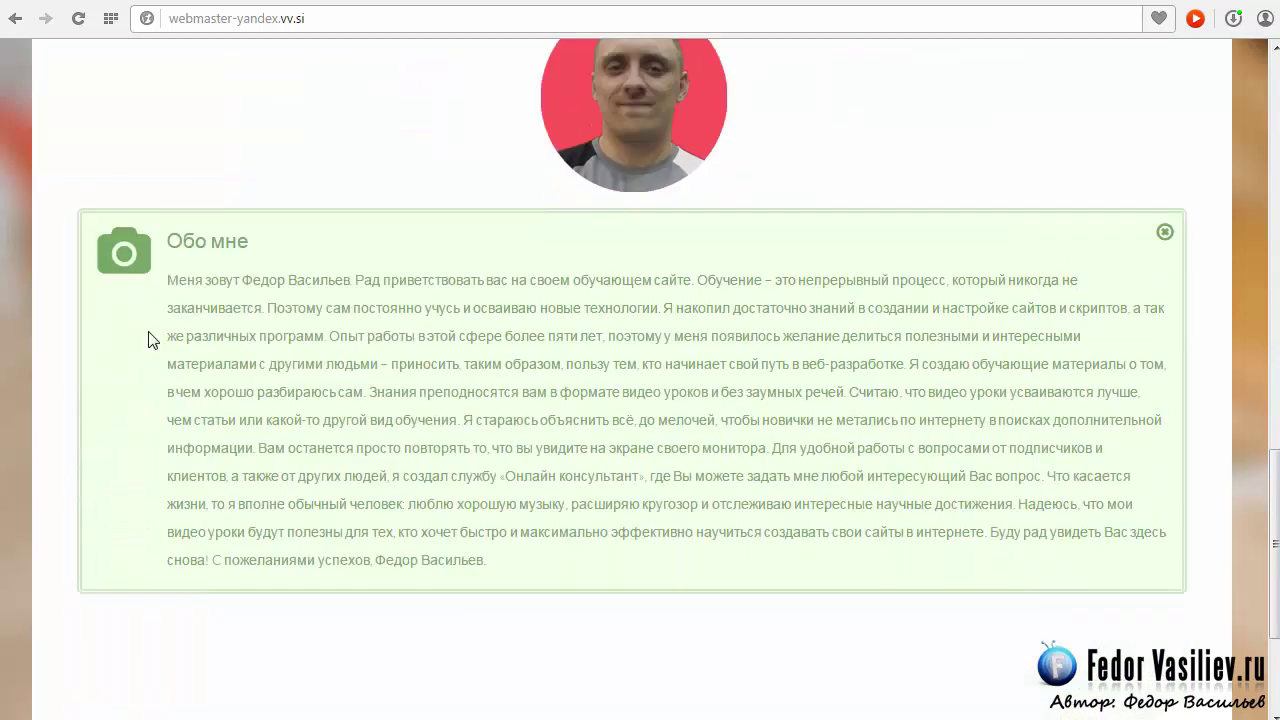
{"action": "left_click", "coordinate": [1164, 232]}
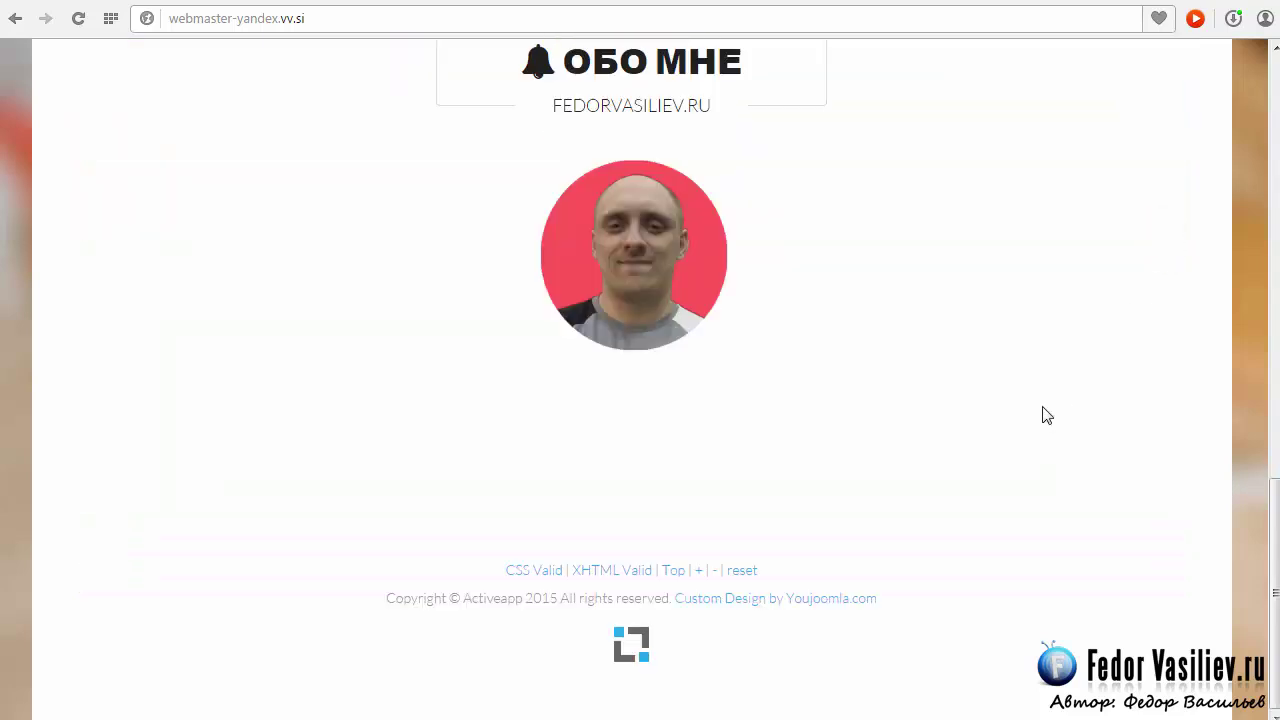
- Return to the module editor and locate the close="yes" attribute in the yjsgnote shortcode
{"action": "left_click", "coordinate": [51, 314]}
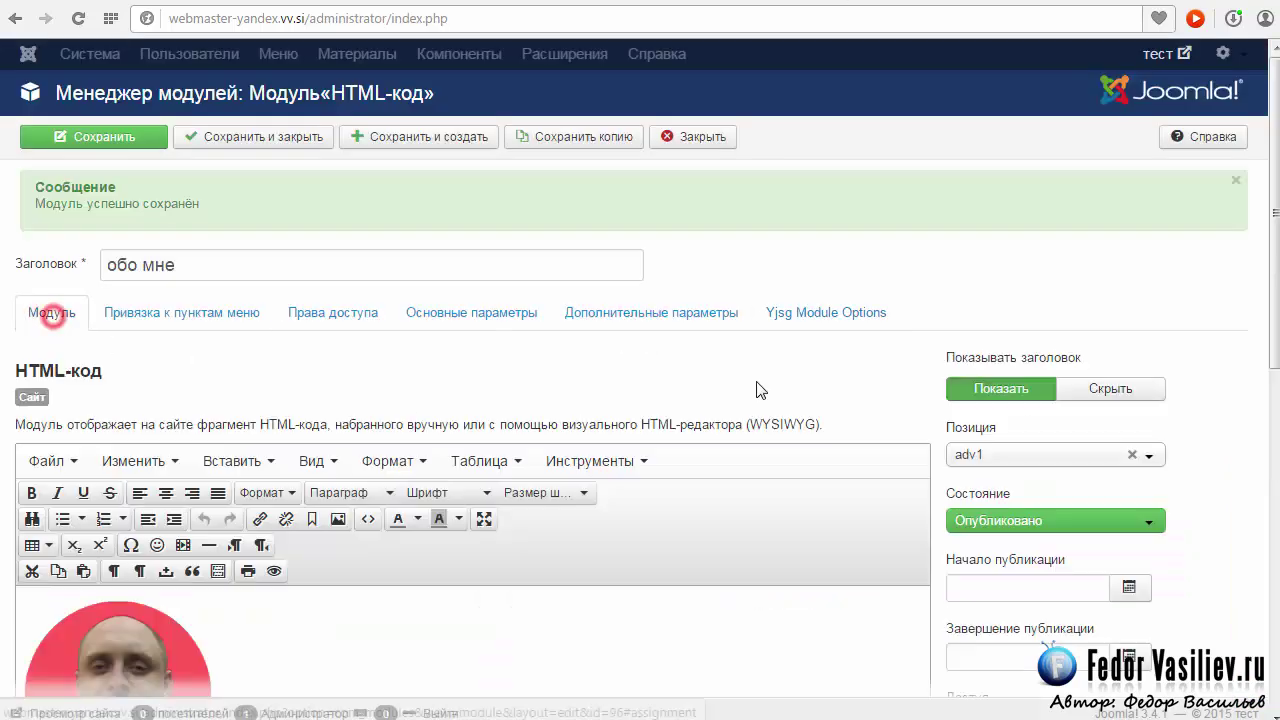
{"action": "scroll", "coordinate": [755, 380], "scroll_direction": "down", "scroll_amount": 3}
{"action": "scroll", "coordinate": [755, 377], "scroll_direction": "down", "scroll_amount": 3}
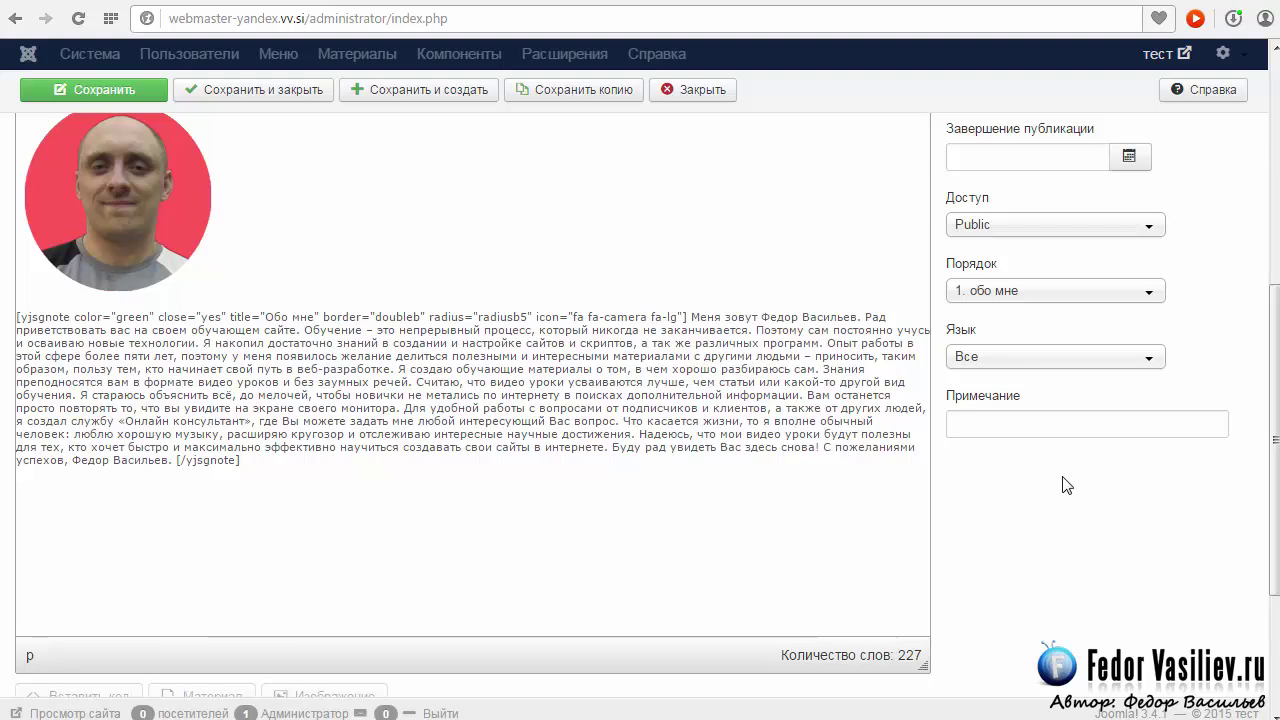
{"action": "scroll", "coordinate": [1063, 483], "scroll_direction": "up", "scroll_amount": 2}
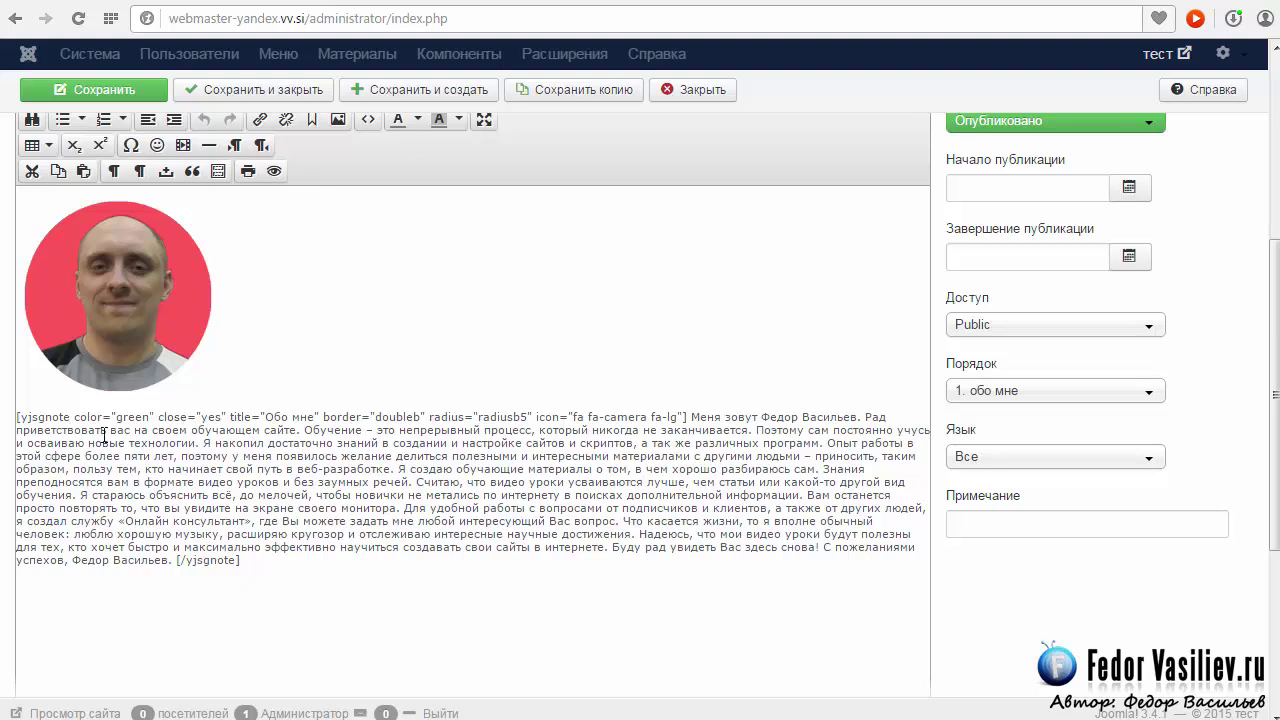
{"action": "double_click", "coordinate": [221, 420]}
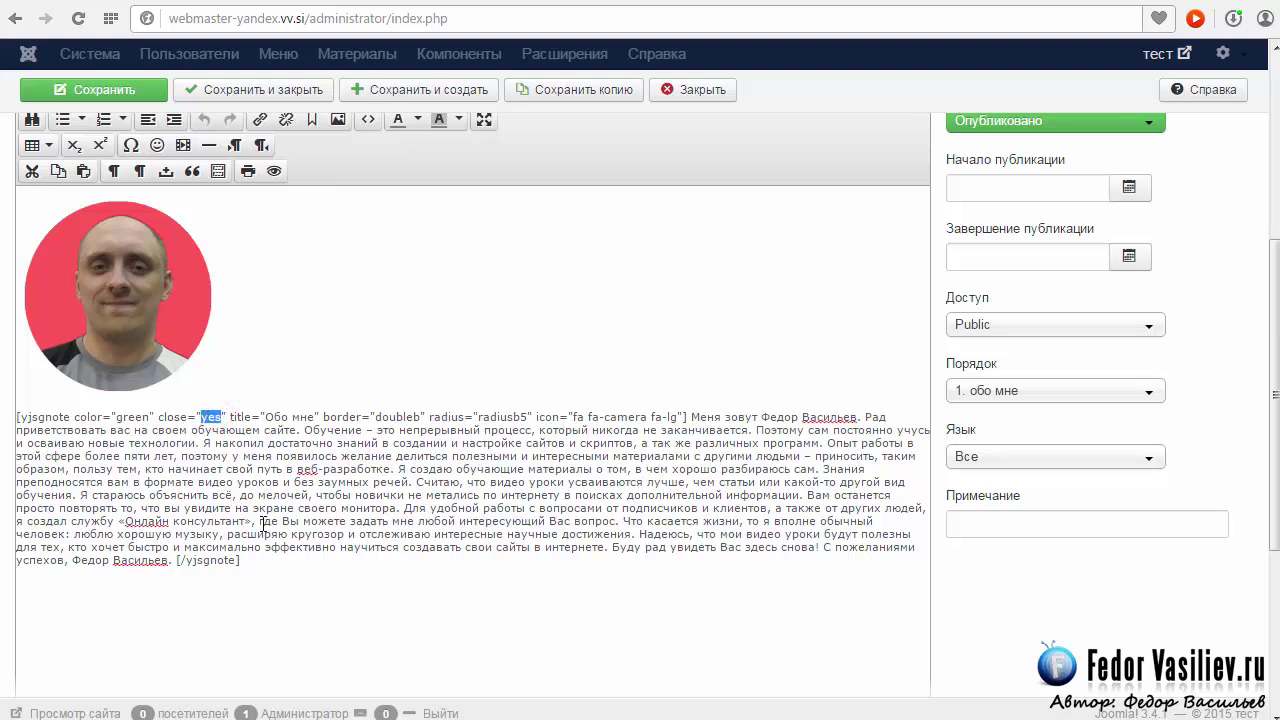
{"action": "left_click", "coordinate": [179, 418]}
- Translate "нет" into English in Google Translate, copy the word "no" and return to the Joomla module editor
{"action": "left_click", "coordinate": [50, 1]}
{"action": "left_click", "coordinate": [189, 257]}
{"action": "double_click", "coordinate": [206, 246]}
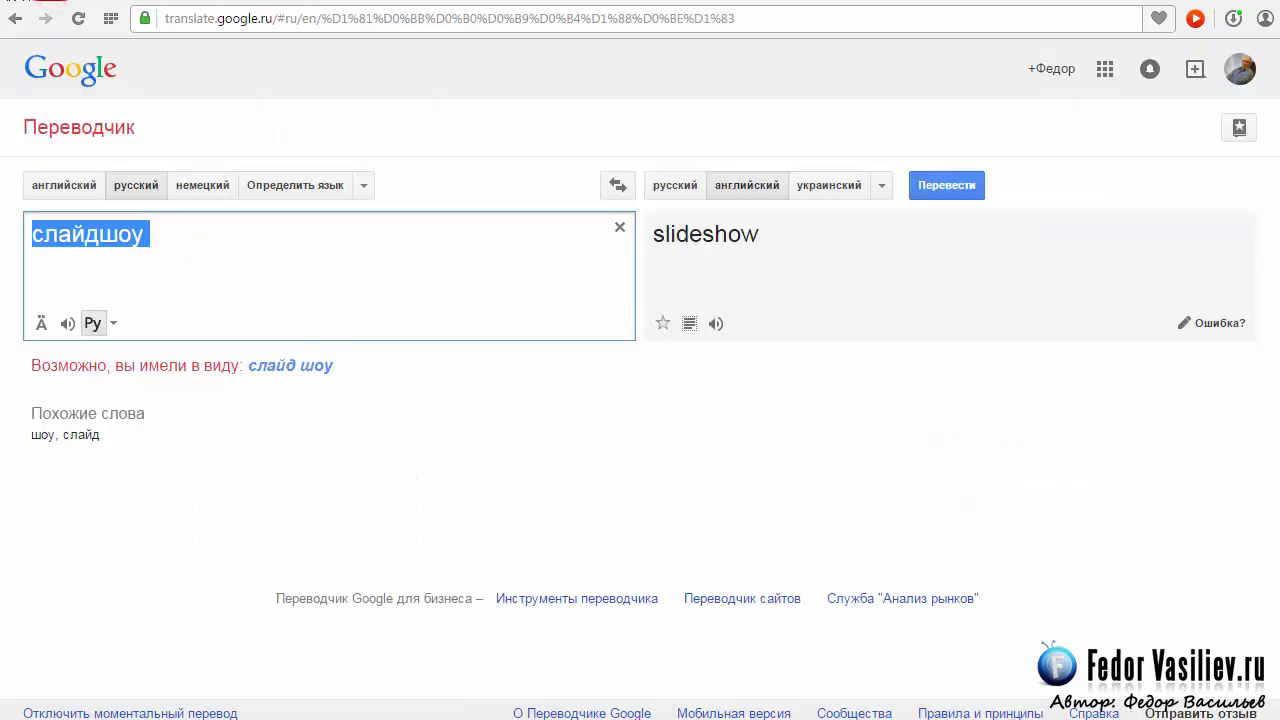
{"action": "type", "text": "нет"}
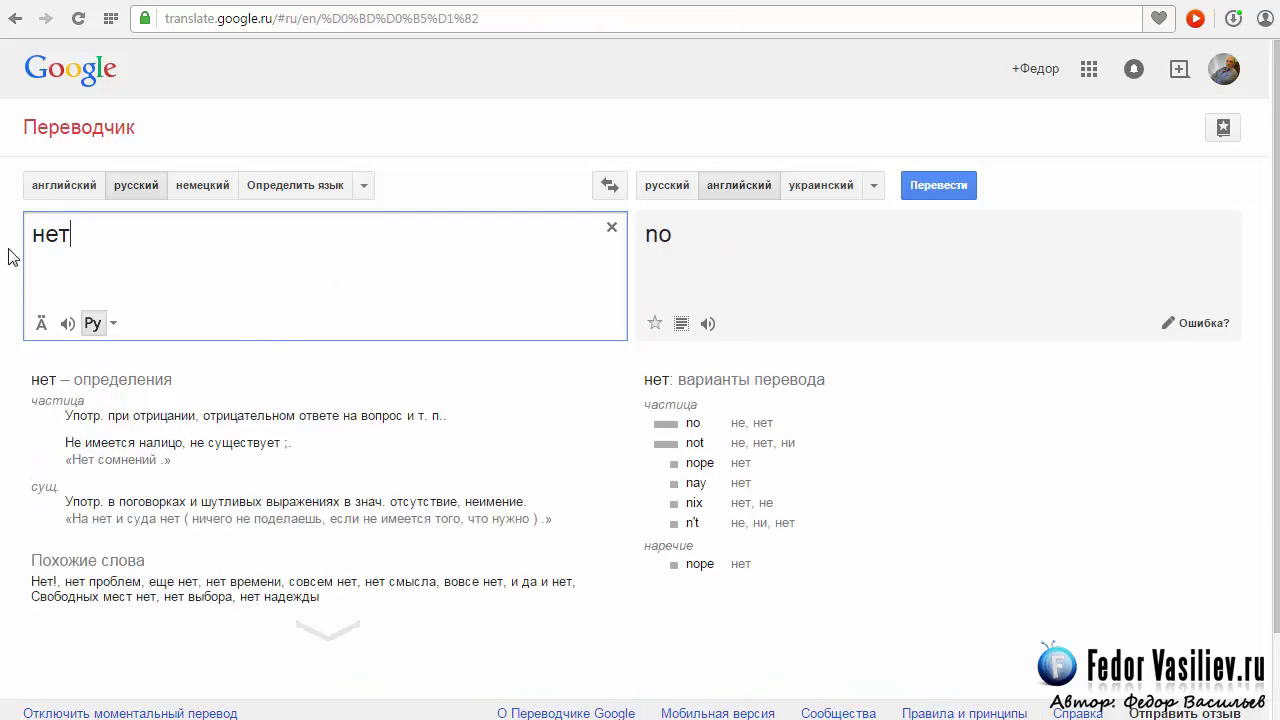
{"action": "double_click", "coordinate": [678, 234]}
{"action": "key", "text": "ctrl+c"}
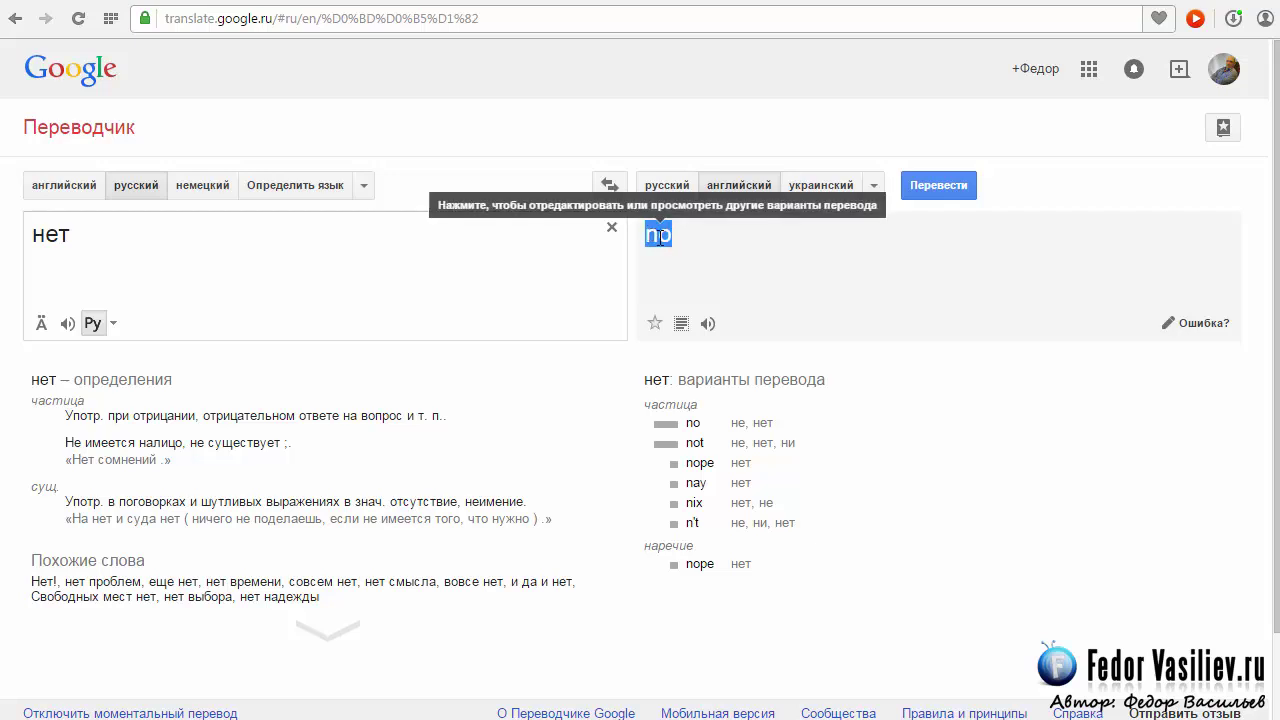
{"action": "right_click", "coordinate": [657, 236]}
{"action": "left_click", "coordinate": [711, 304]}
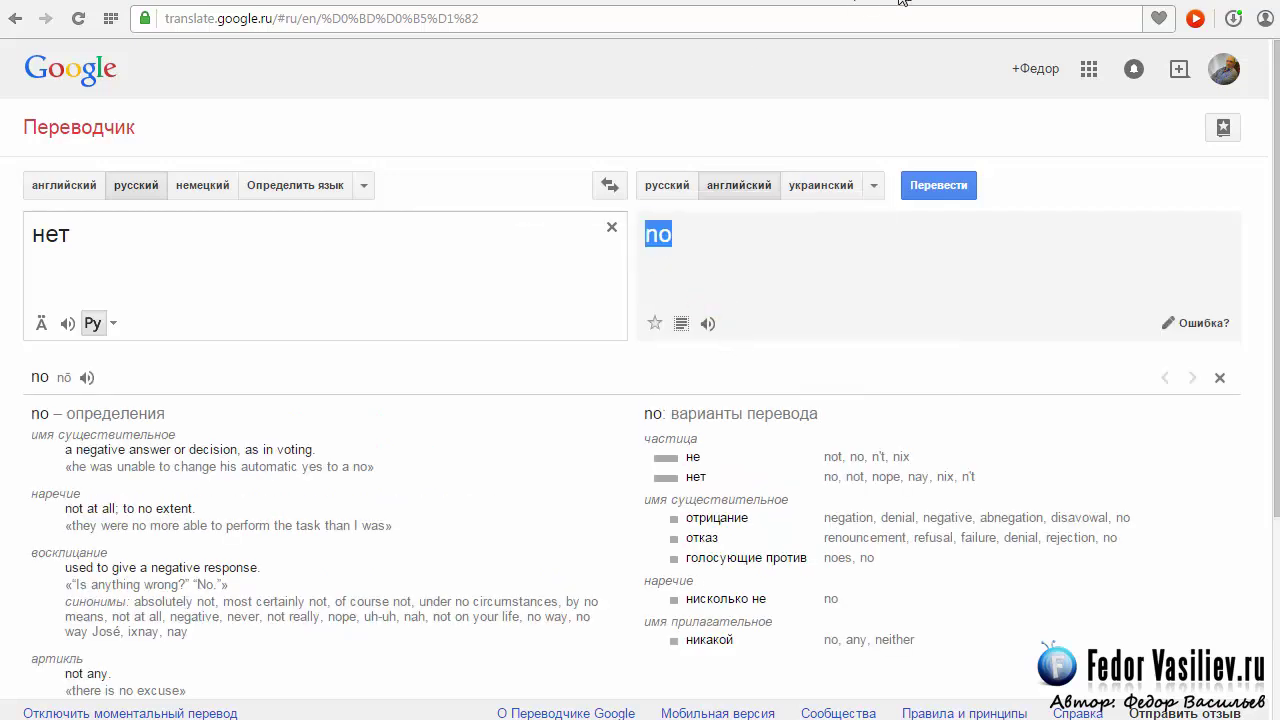
{"action": "left_click", "coordinate": [857, 3]}
{"action": "left_click", "coordinate": [848, 3]}
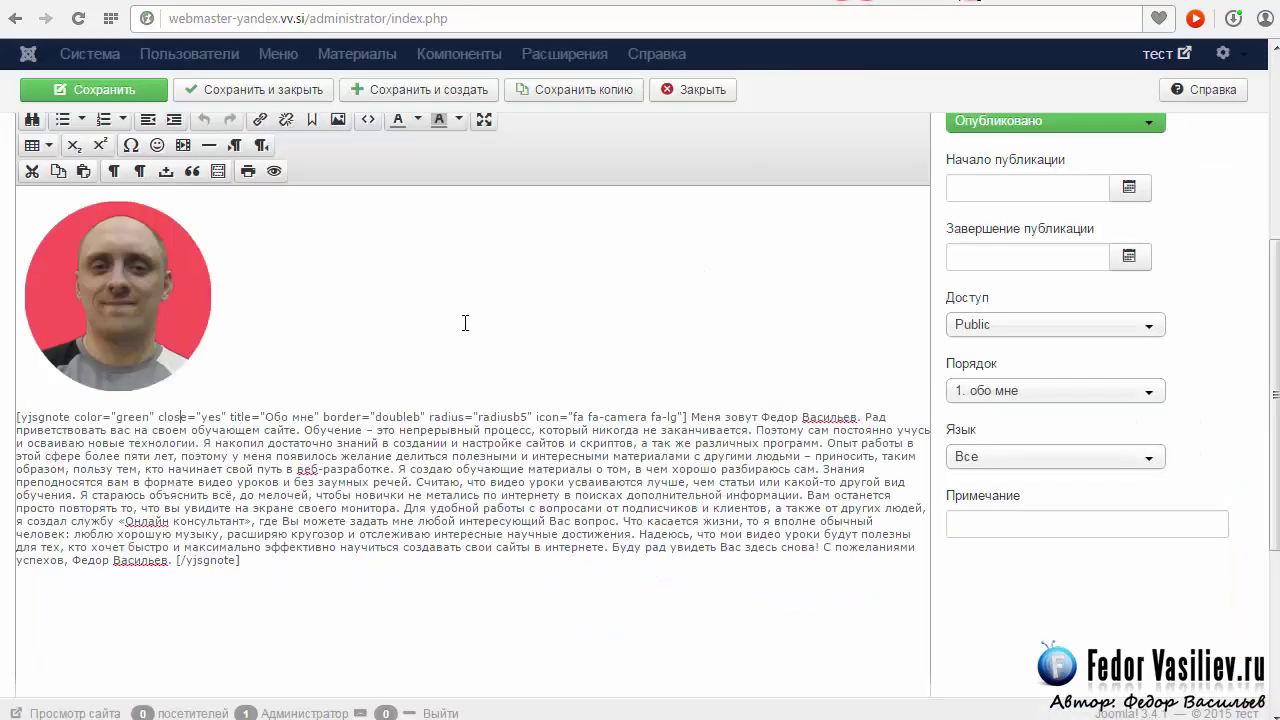
- Set the close attribute of the yjsgnote shortcode to "no" and select its color value
{"action": "double_click", "coordinate": [220, 418]}
{"action": "key", "text": "ctrl+v"}
{"action": "left_click_drag", "start_coordinate": [148, 417], "coordinate": [116, 417]}
- Translate "красный" into English in Google Translate, copy the word "red" and return to the Joomla module editor
{"action": "key", "text": "ctrl+Tab"}
{"action": "left_click", "coordinate": [109, 251]}
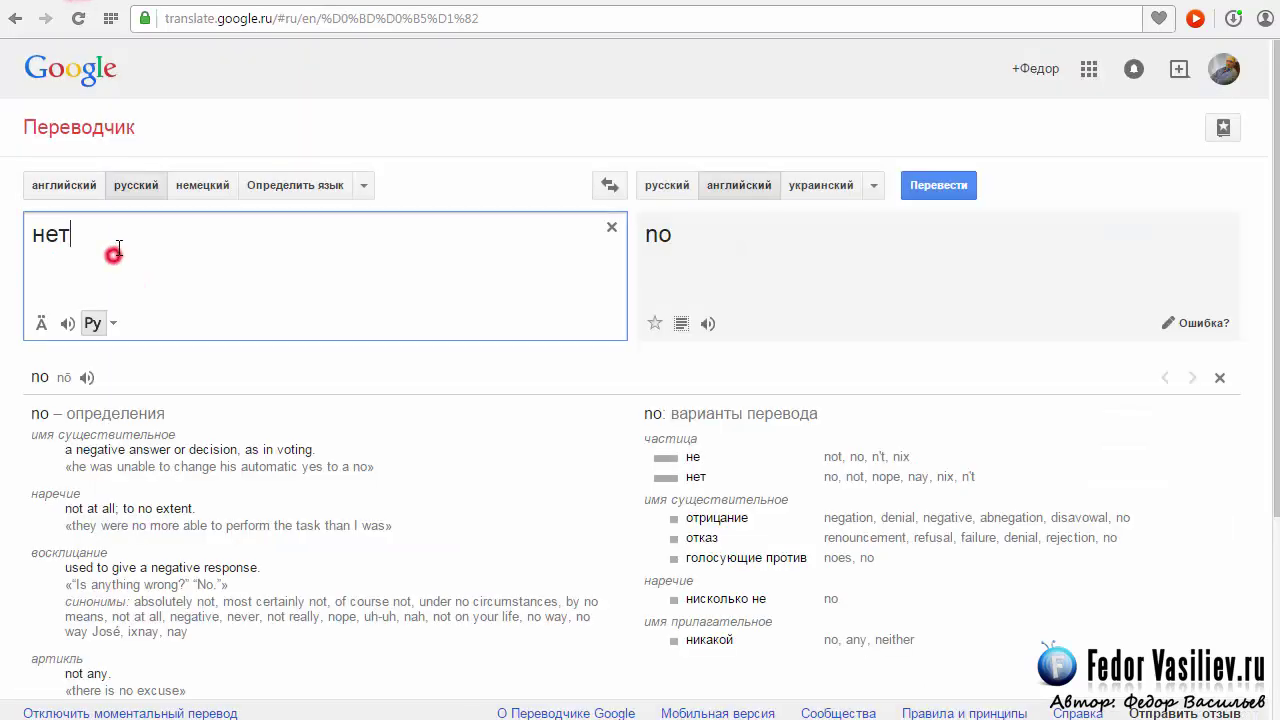
{"action": "double_click", "coordinate": [94, 243]}
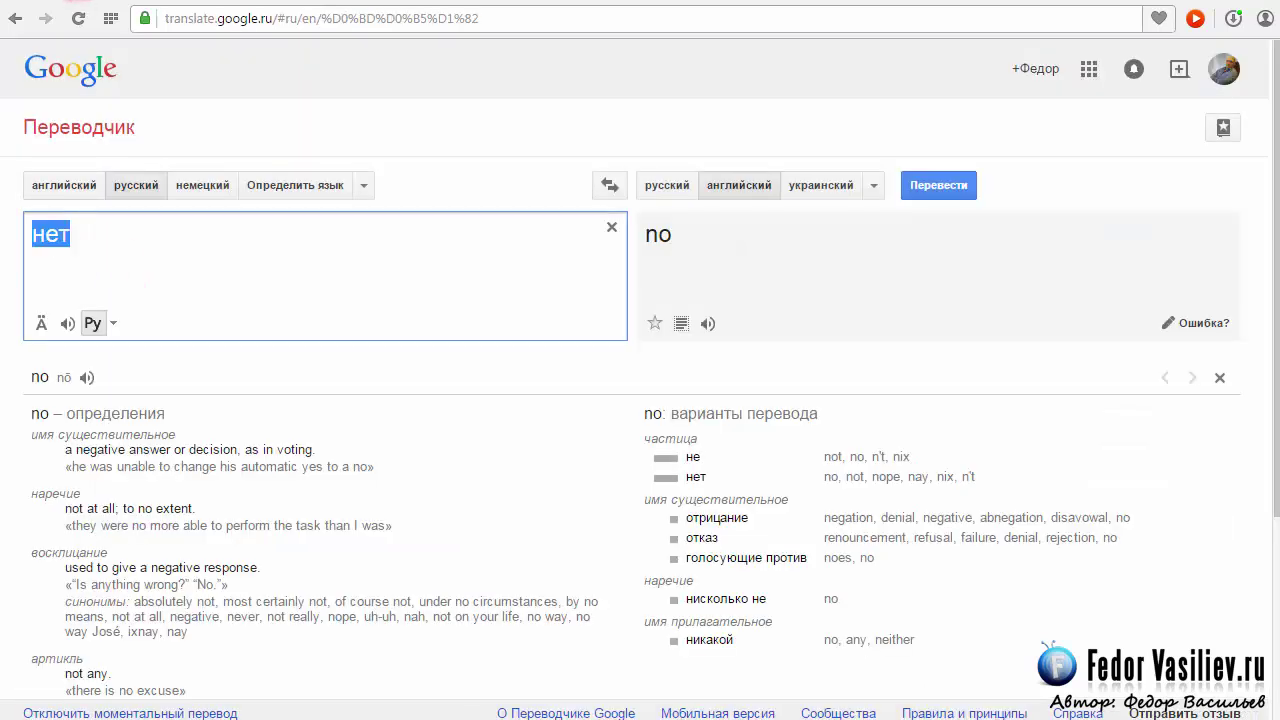
{"action": "type", "text": "красн"}
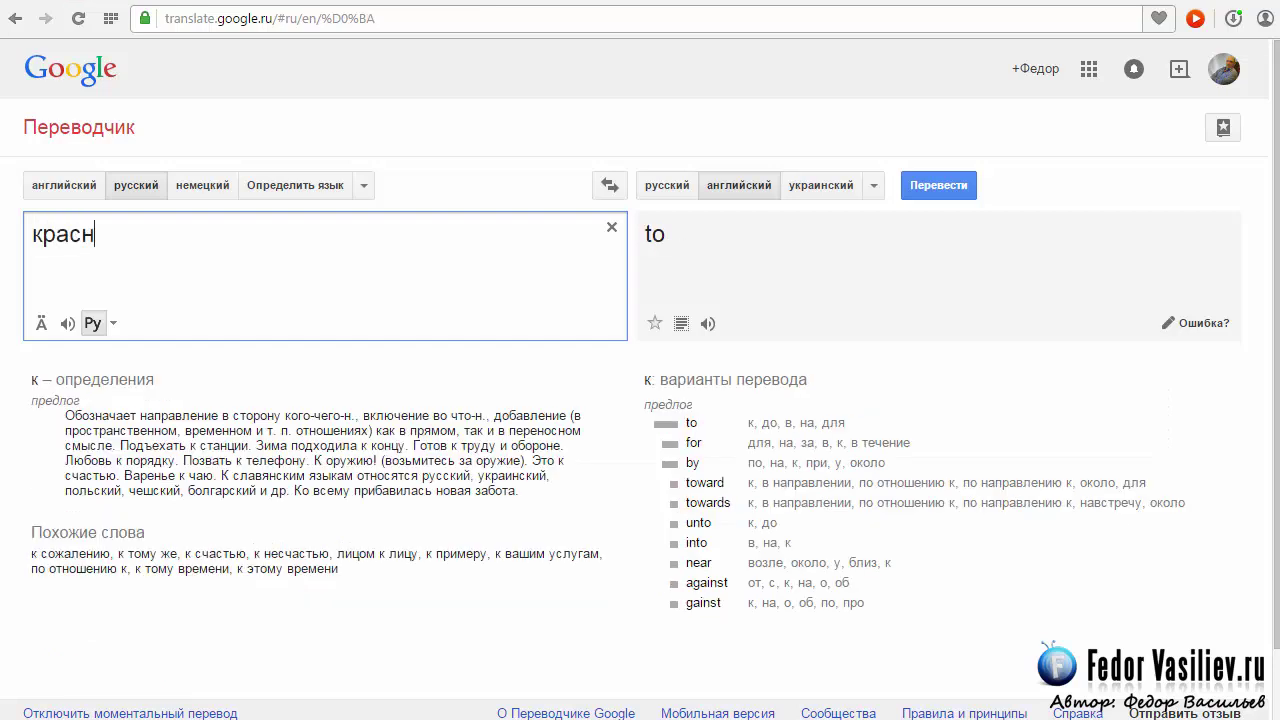
{"action": "type", "text": "ый"}
{"action": "double_click", "coordinate": [684, 234]}
{"action": "right_click", "coordinate": [652, 234]}
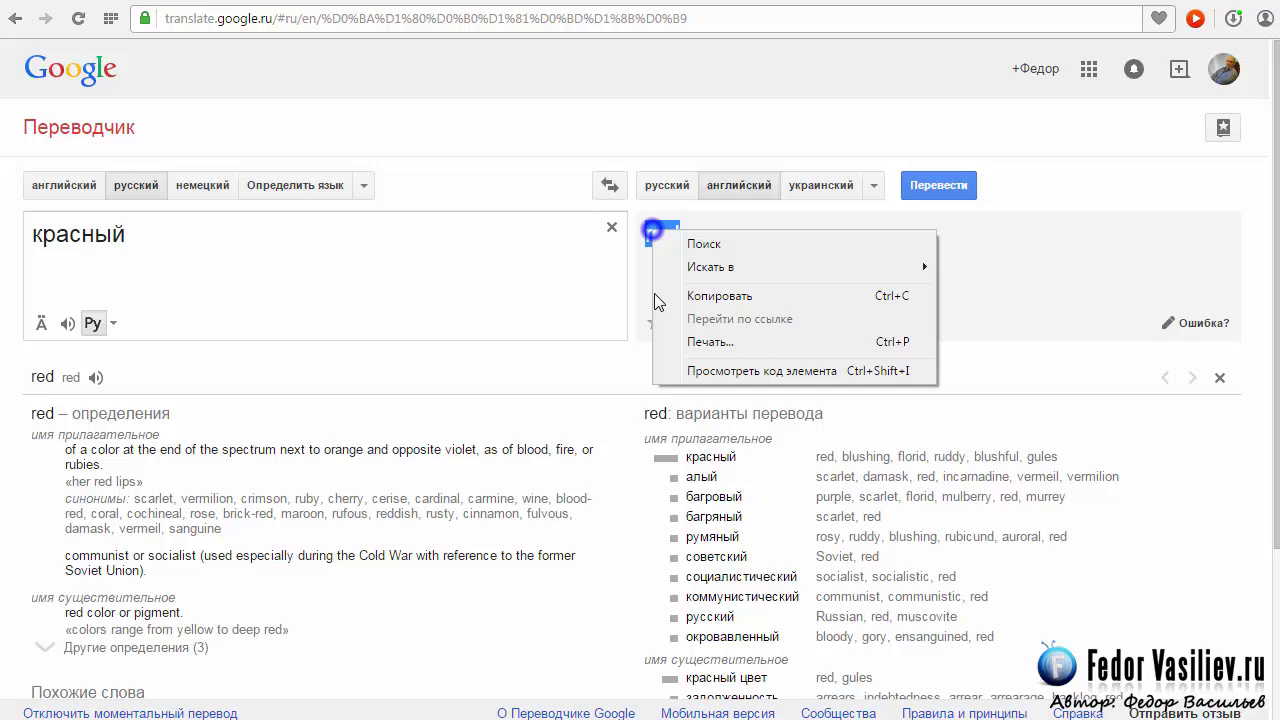
{"action": "left_click", "coordinate": [708, 297]}
{"action": "left_click", "coordinate": [1086, 2]}
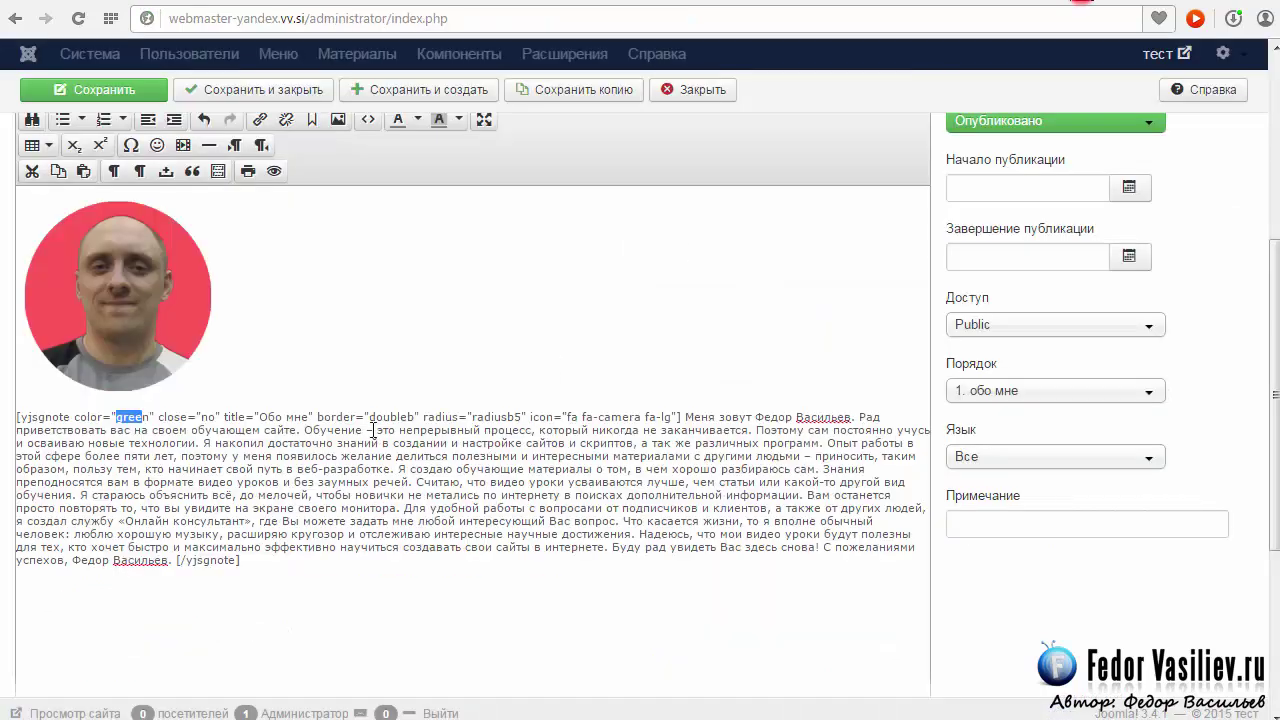
- Set the color attribute of the yjsgnote shortcode to "red" and save the module
{"action": "left_click", "coordinate": [146, 418]}
{"action": "double_click", "coordinate": [147, 418]}
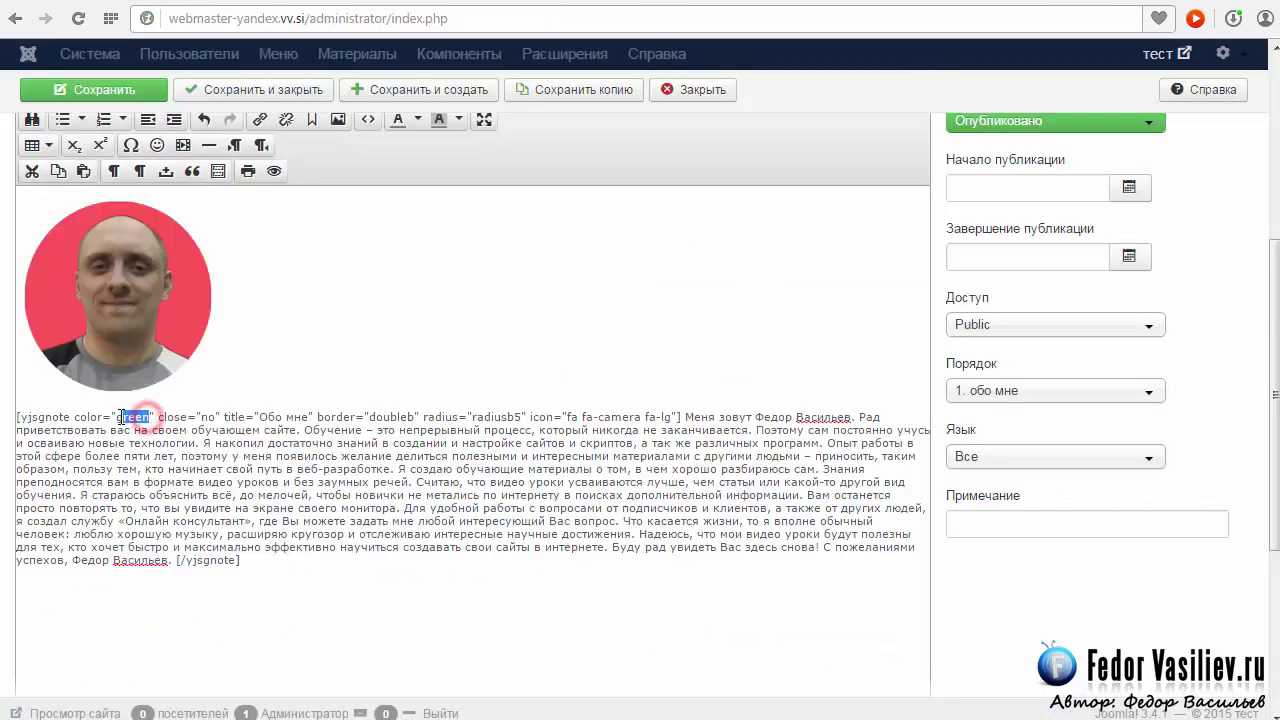
{"action": "right_click", "coordinate": [125, 420]}
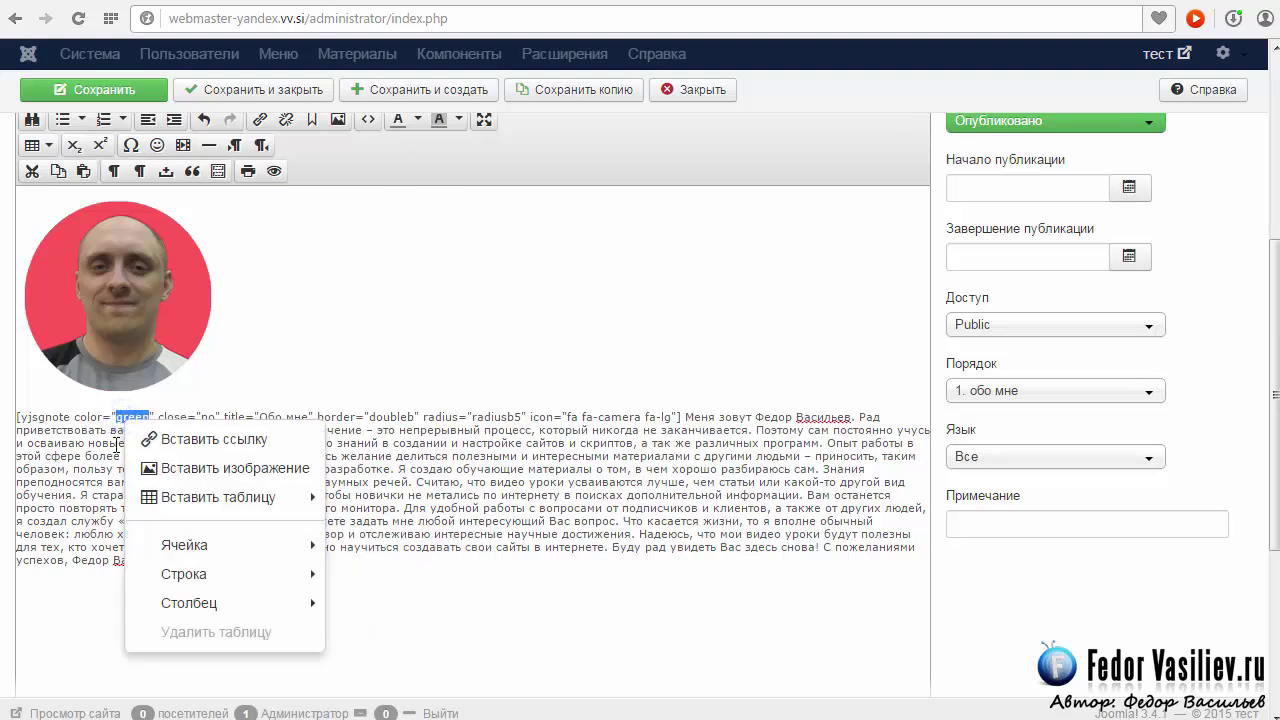
{"action": "left_click", "coordinate": [112, 410]}
{"action": "double_click", "coordinate": [148, 418]}
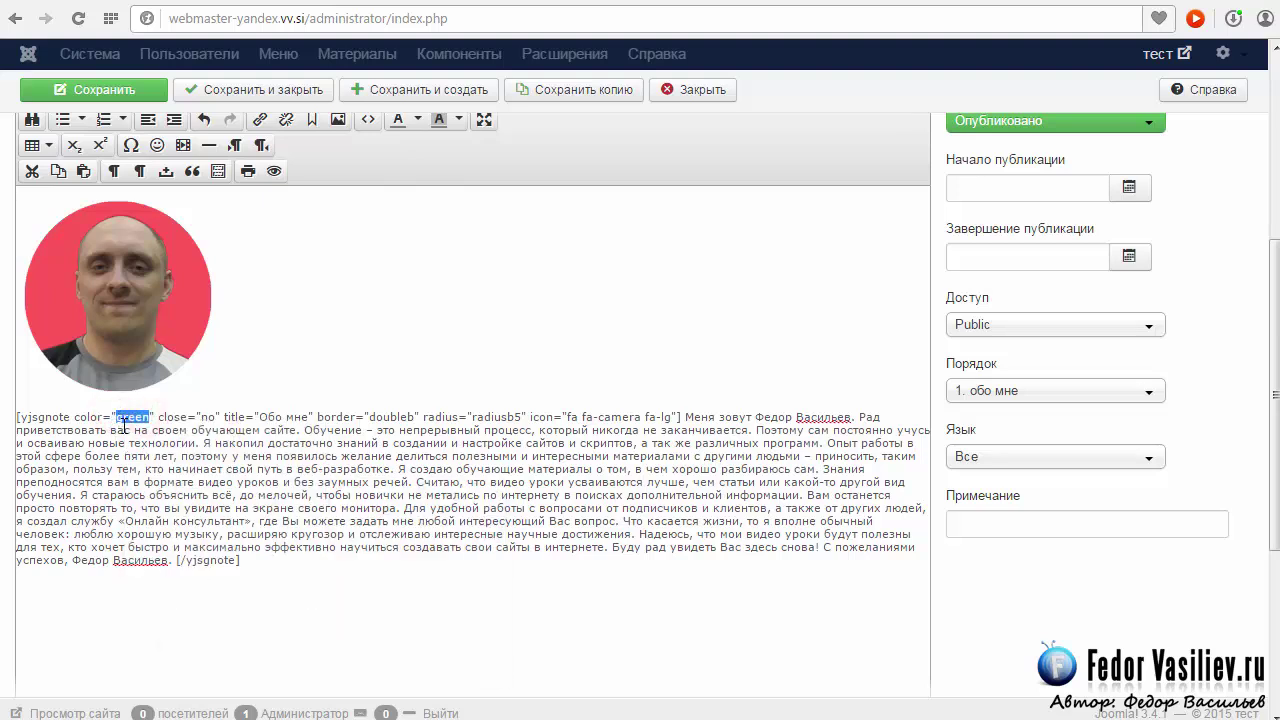
{"action": "key", "text": "Delete"}
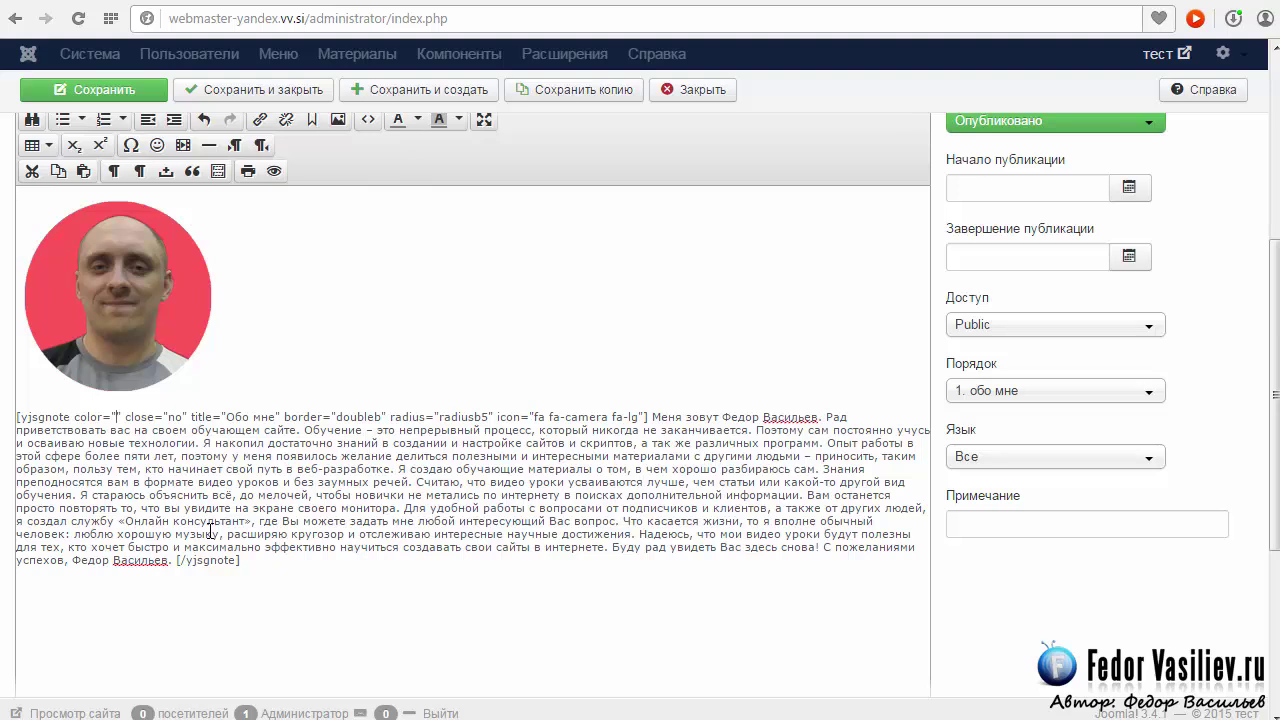
{"action": "type", "text": "red"}
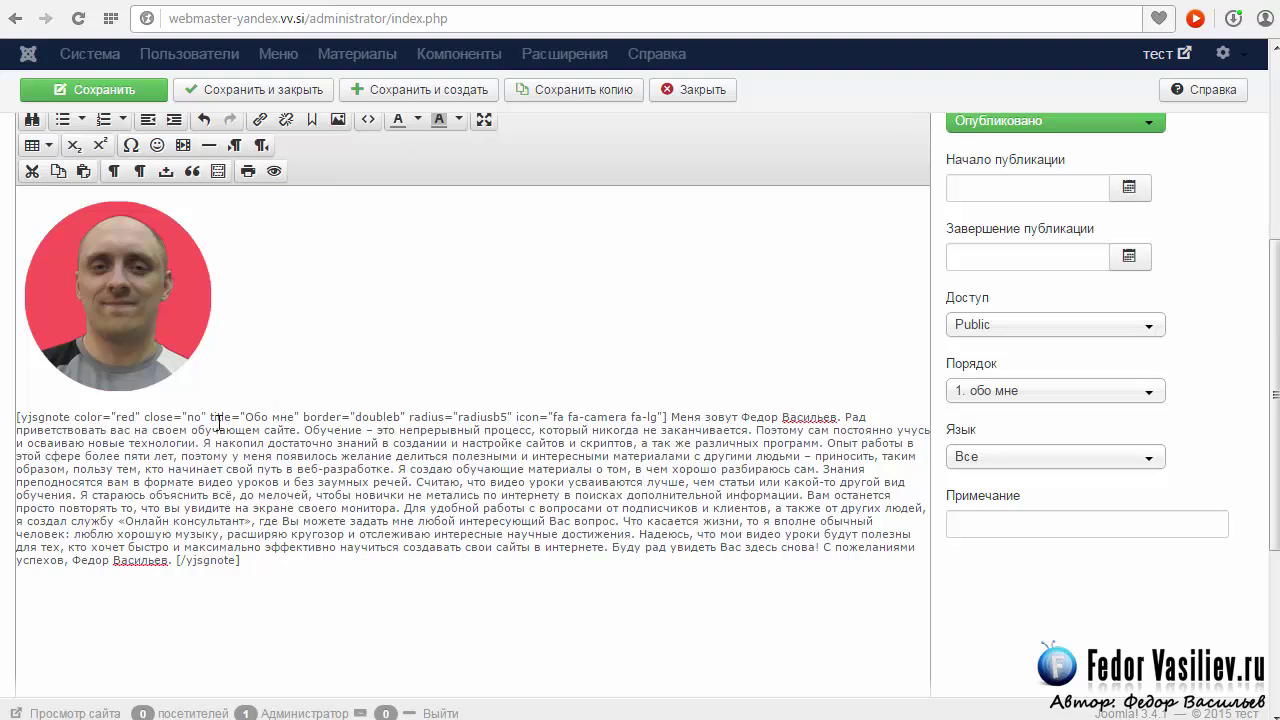
{"action": "left_click", "coordinate": [93, 89]}
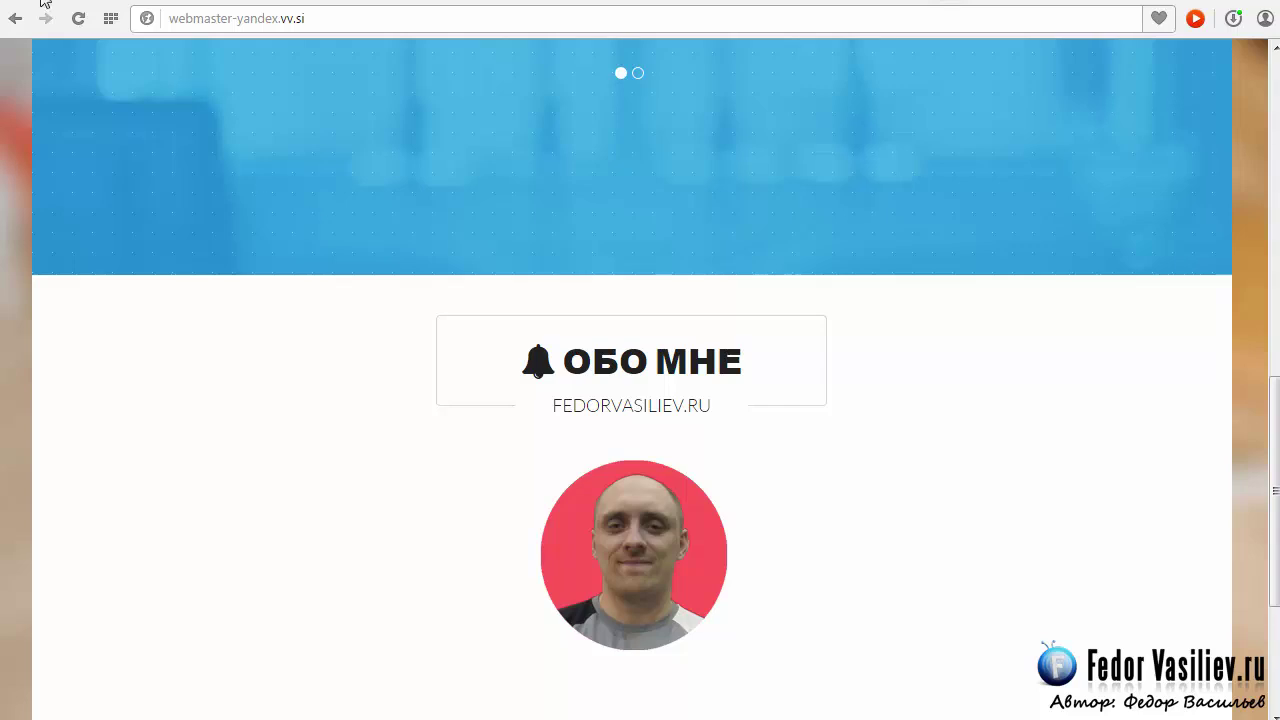
- Reload the live site and examine the color, border, text and missing close control of the "Обо мне" notification block
{"action": "key", "text": "F5"}
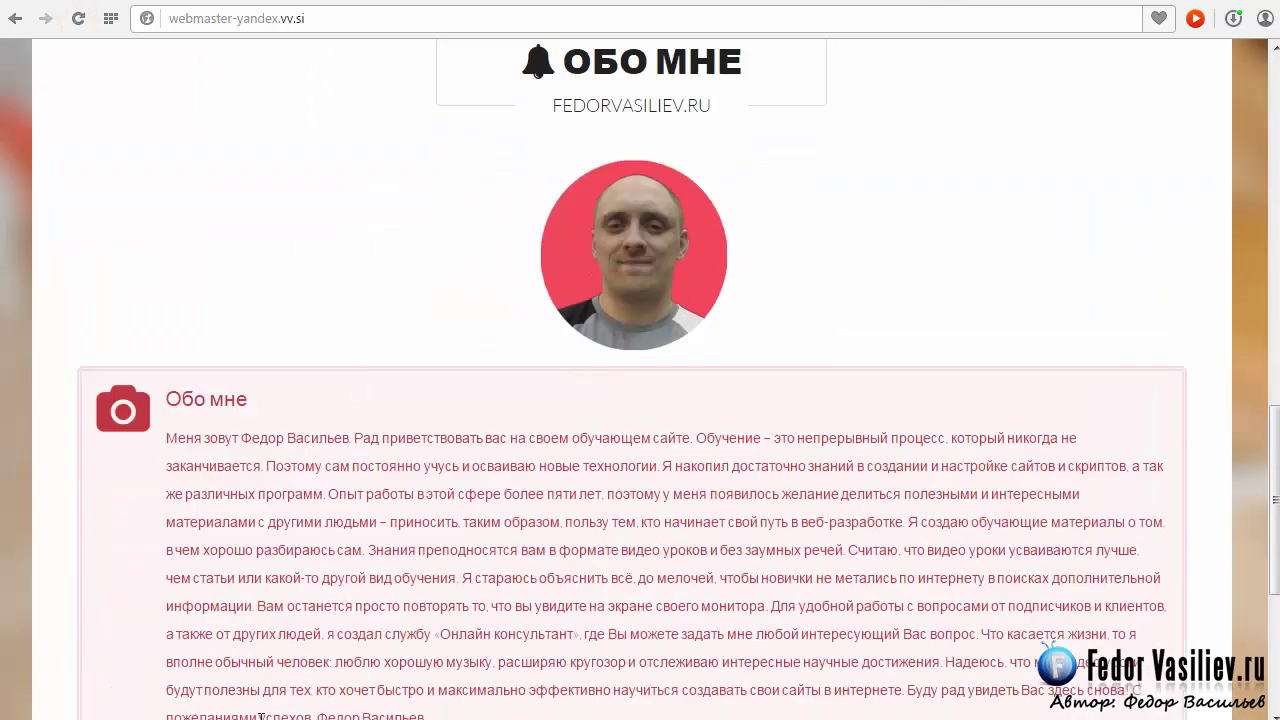
{"action": "scroll", "coordinate": [346, 580], "scroll_direction": "down", "scroll_amount": 2}
{"action": "scroll", "coordinate": [560, 540], "scroll_direction": "up", "scroll_amount": 2}
{"action": "scroll", "coordinate": [398, 483], "scroll_direction": "down", "scroll_amount": 1}
{"action": "left_click_drag", "start_coordinate": [166, 338], "coordinate": [474, 608]}
{"action": "left_click", "coordinate": [472, 632]}
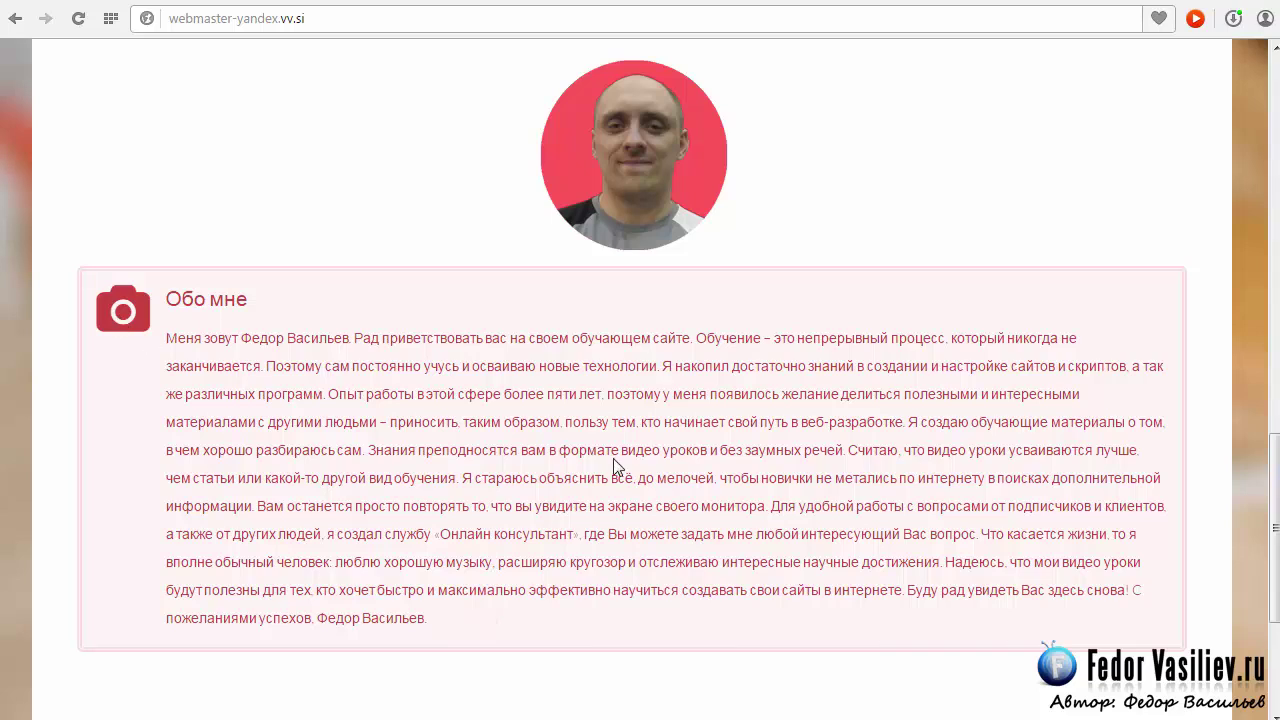
{"action": "scroll", "coordinate": [508, 498], "scroll_direction": "up", "scroll_amount": 1}
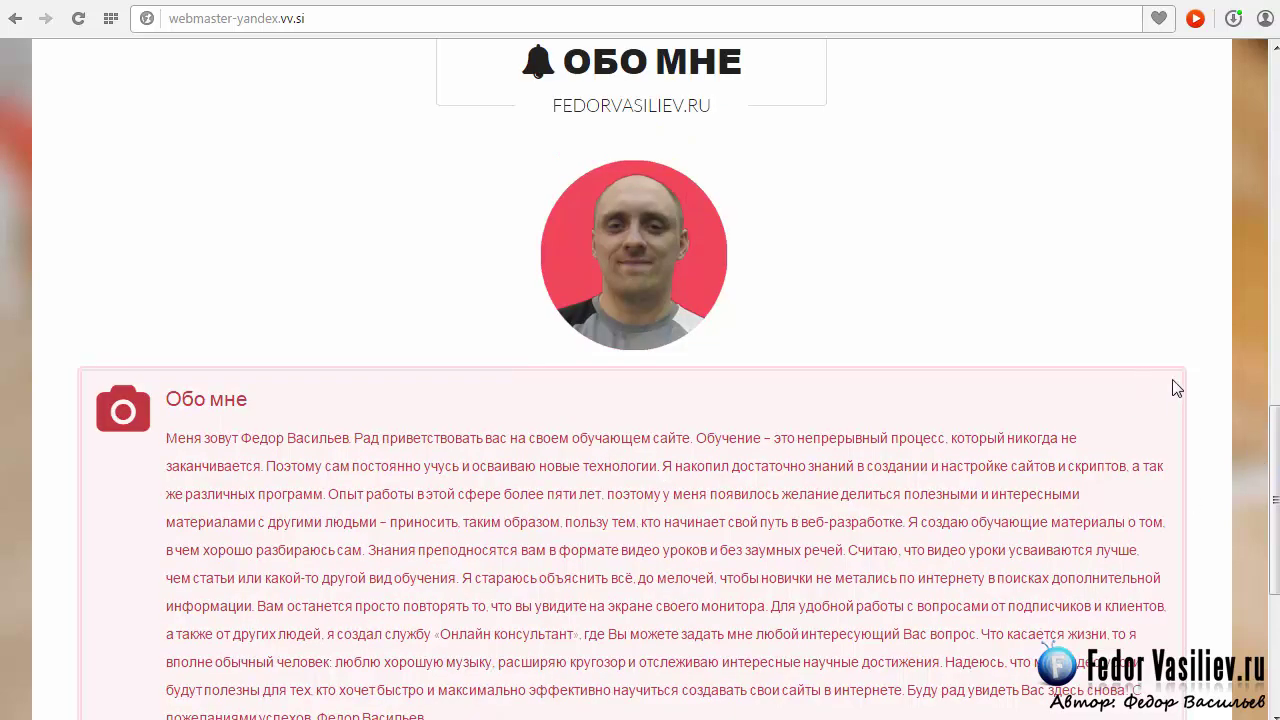
{"action": "scroll", "coordinate": [1157, 388], "scroll_direction": "down", "scroll_amount": 4}
{"action": "scroll", "coordinate": [1151, 391], "scroll_direction": "up", "scroll_amount": 3}
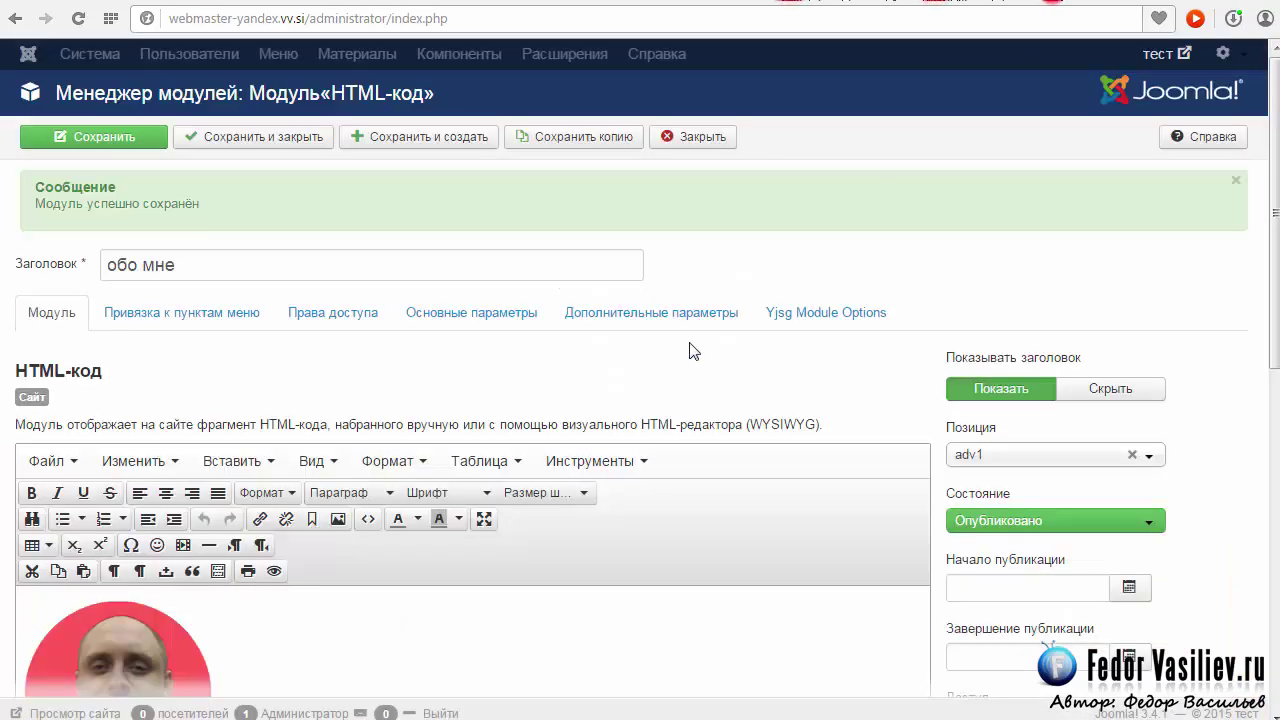
- Return to the module editor, review the shortcode's title and border attributes, and select the border value
{"action": "scroll", "coordinate": [693, 350], "scroll_direction": "down", "scroll_amount": 5}
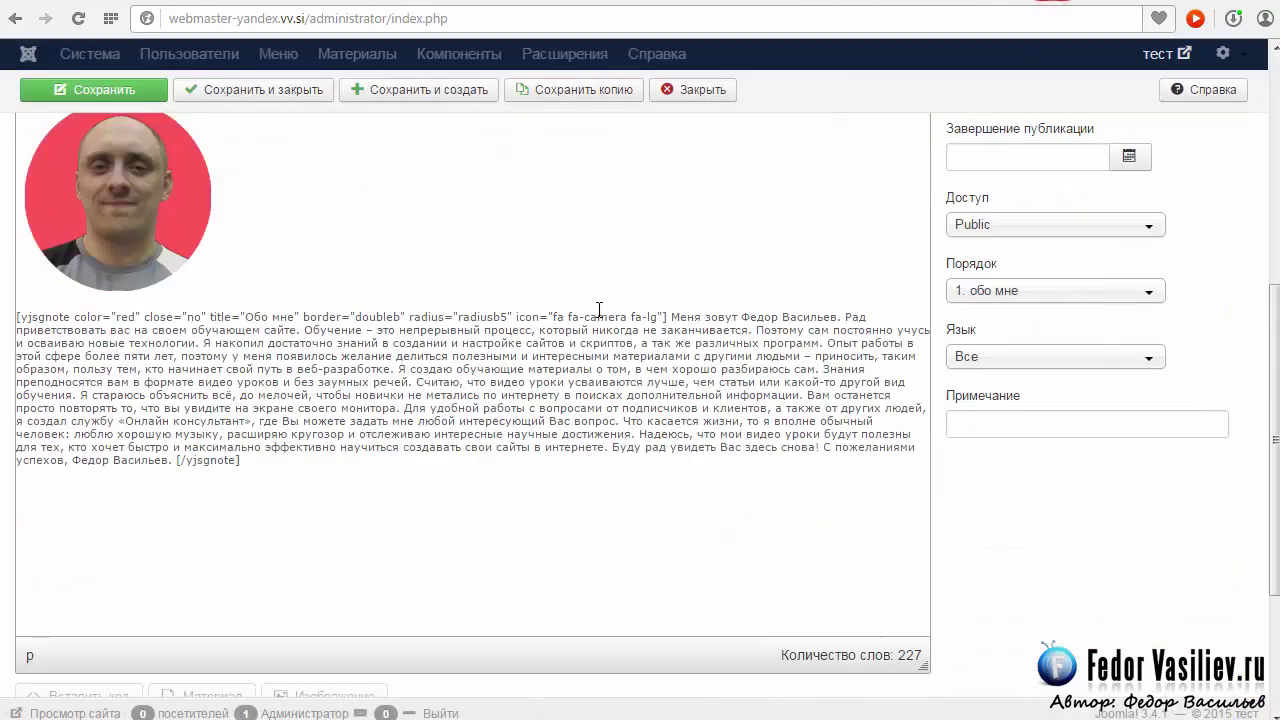
{"action": "left_click_drag", "start_coordinate": [211, 420], "coordinate": [288, 419]}
{"action": "left_click", "coordinate": [328, 416]}
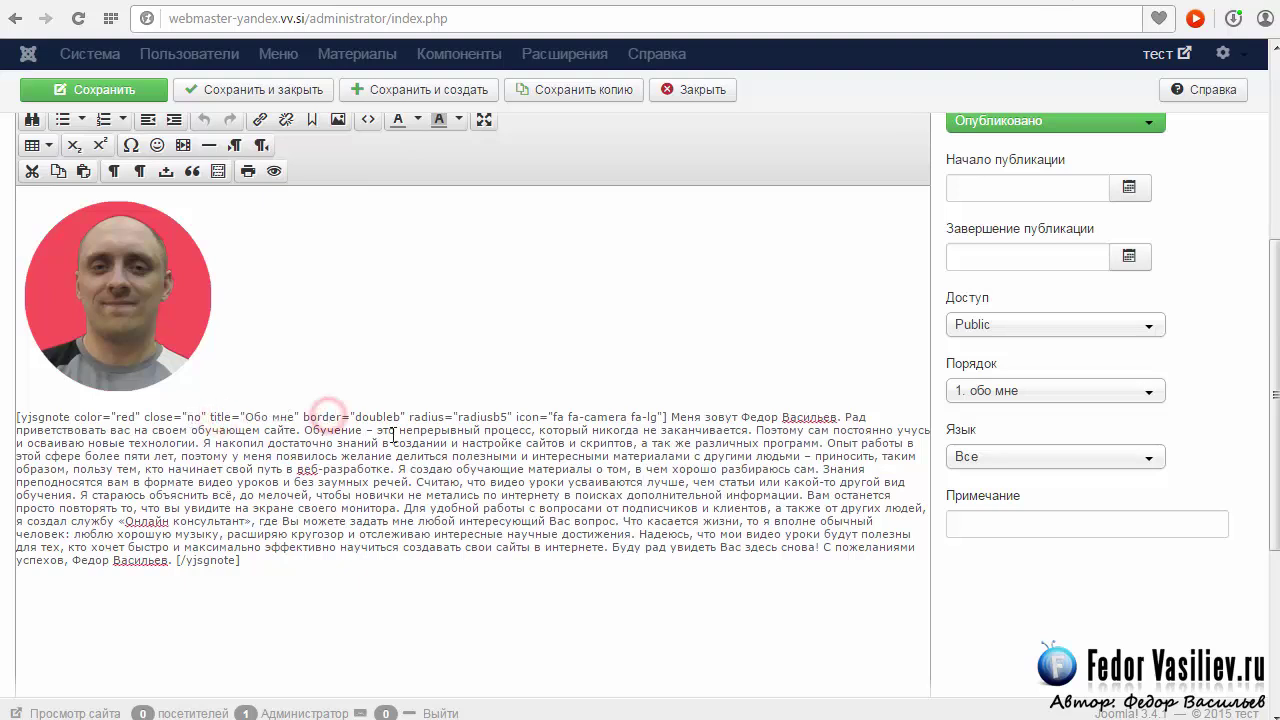
{"action": "double_click", "coordinate": [344, 418]}
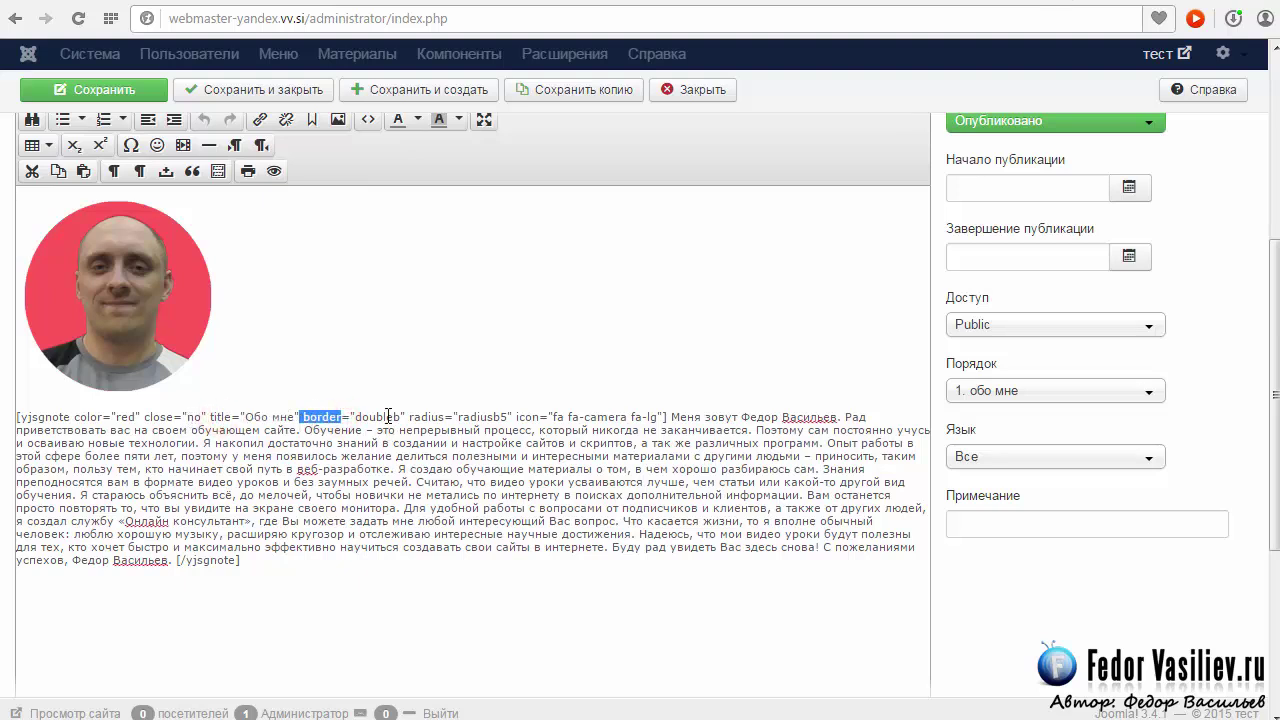
{"action": "double_click", "coordinate": [399, 417]}
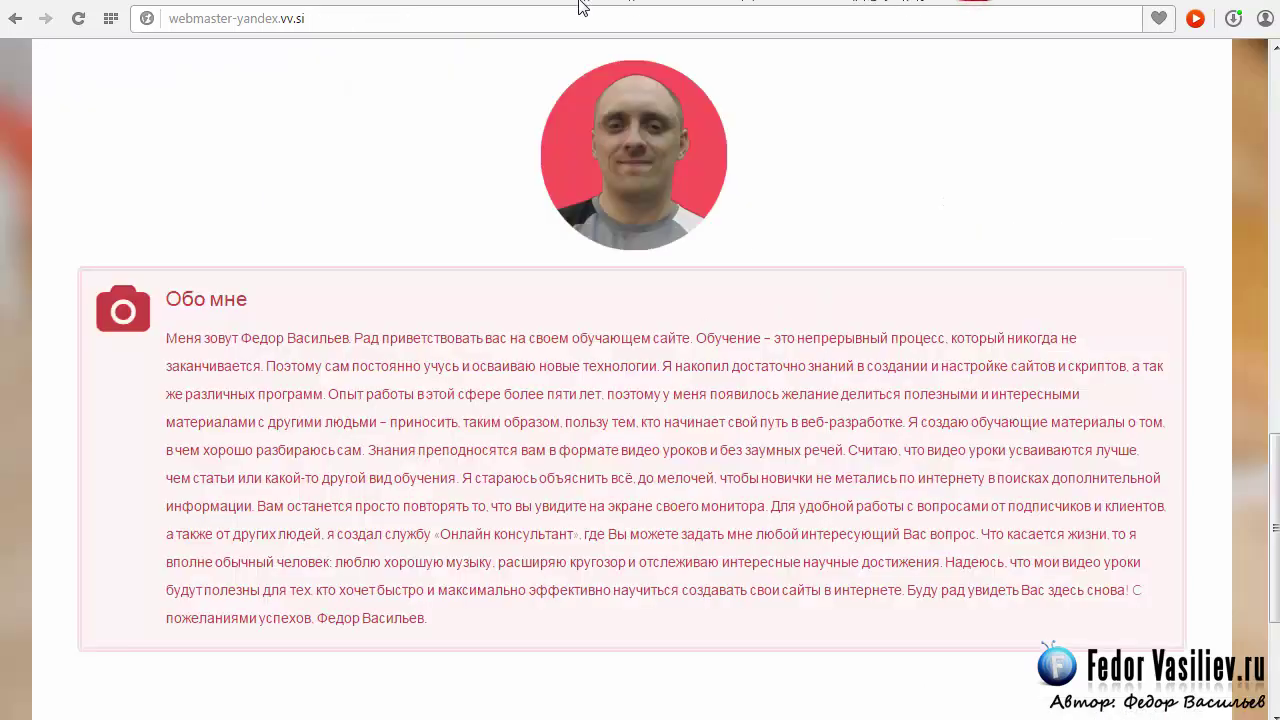
- On the Notifications shortcode demo page, copy the border value "dashedb" from the "Notifications dashed with border radius" example
{"action": "left_click", "coordinate": [688, 2]}
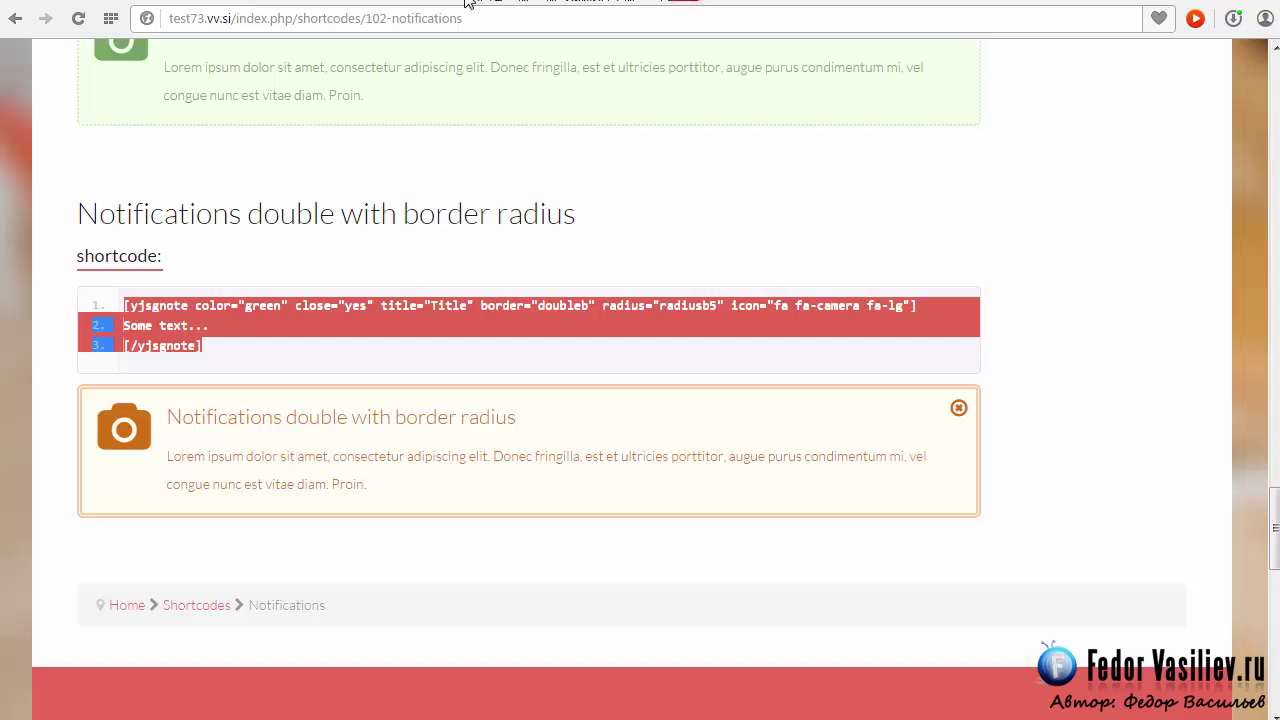
{"action": "left_click", "coordinate": [527, 290]}
{"action": "scroll", "coordinate": [1029, 331], "scroll_direction": "up", "scroll_amount": 8}
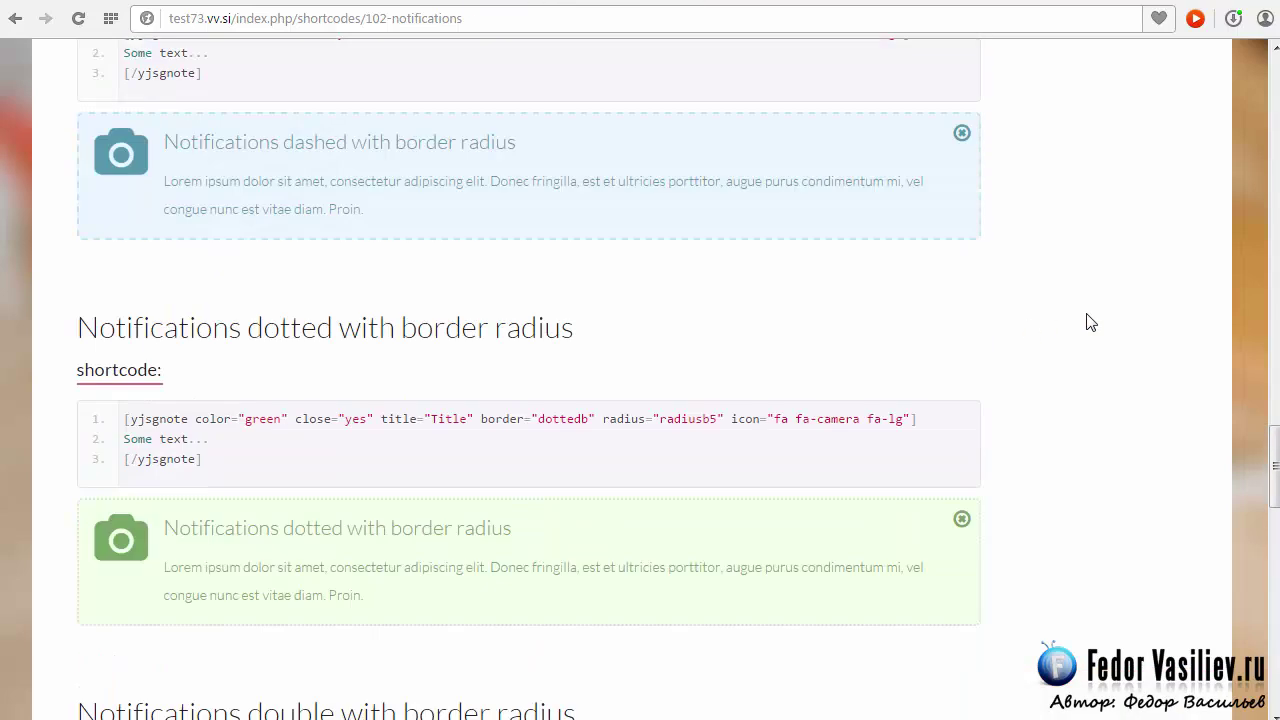
{"action": "scroll", "coordinate": [853, 407], "scroll_direction": "down", "scroll_amount": 1}
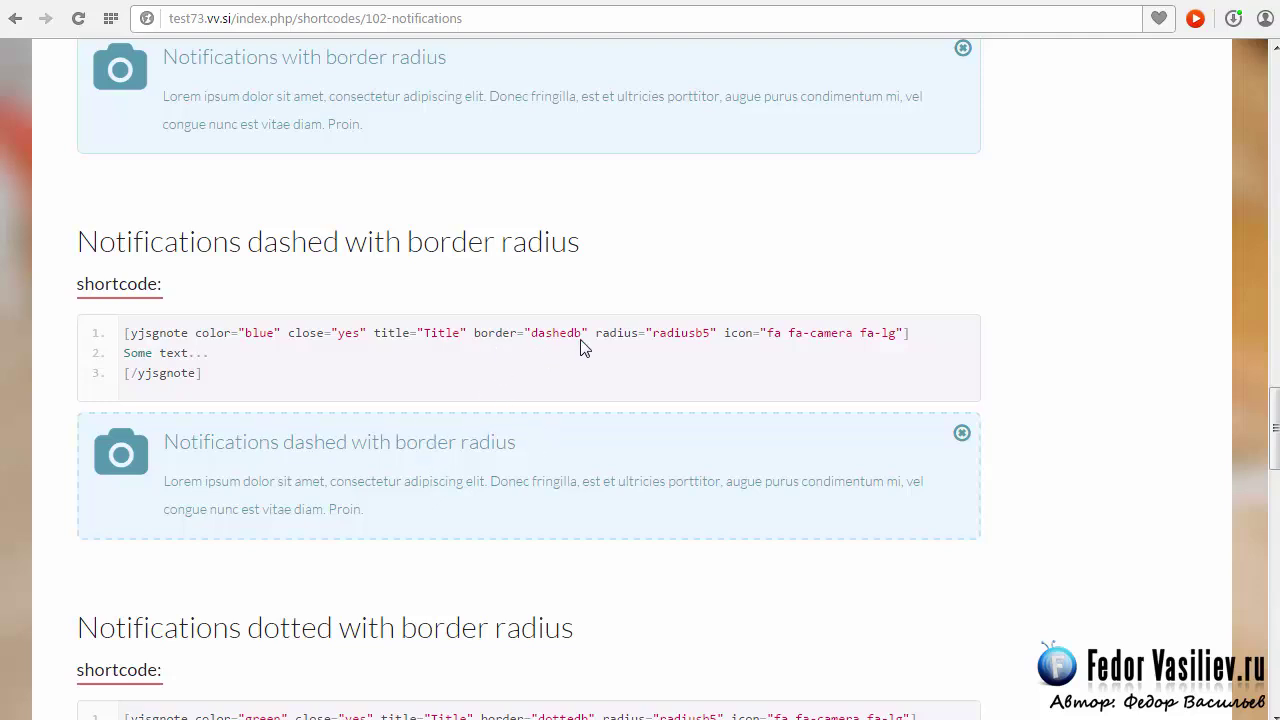
{"action": "left_click_drag", "start_coordinate": [556, 337], "coordinate": [540, 330]}
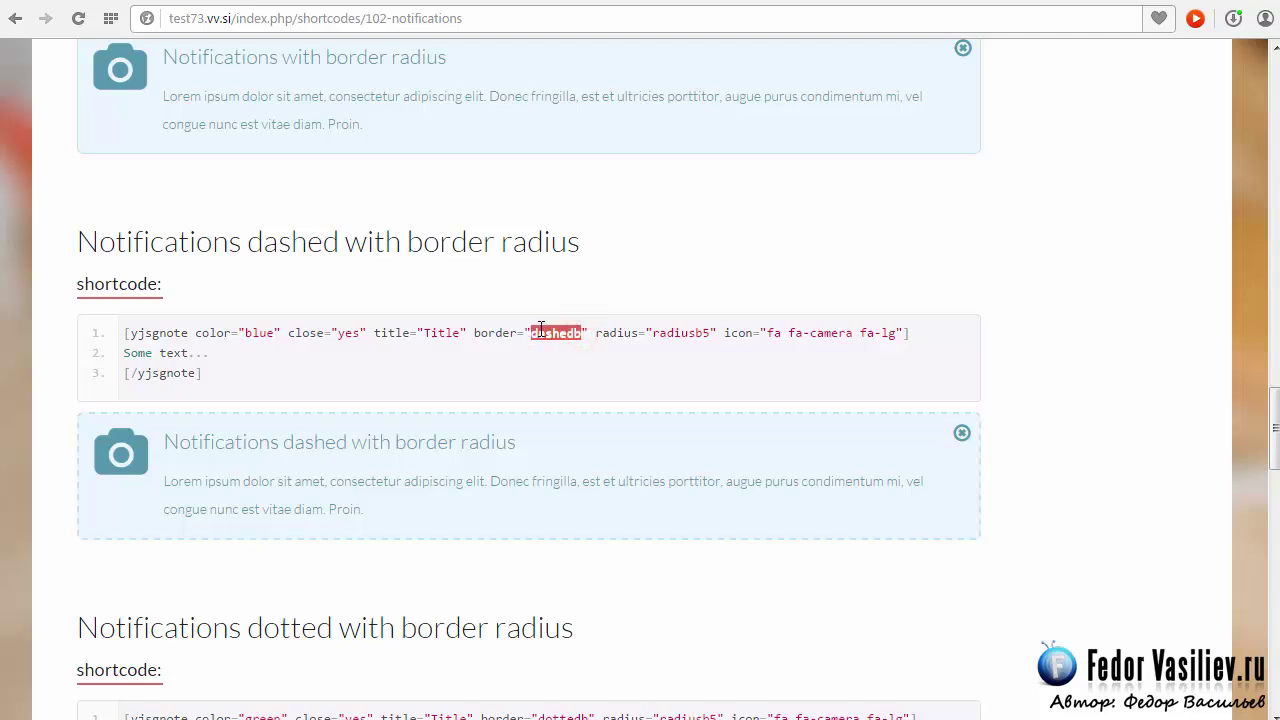
{"action": "right_click", "coordinate": [556, 333]}
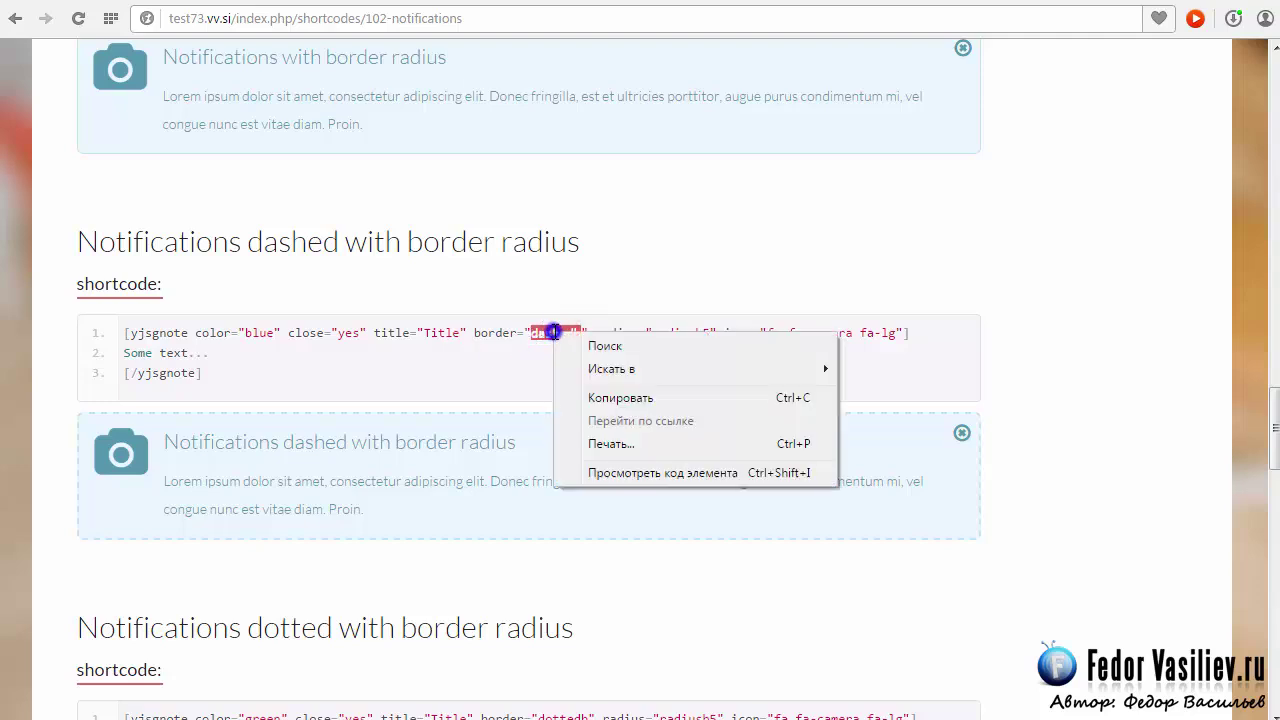
{"action": "left_click", "coordinate": [616, 395]}
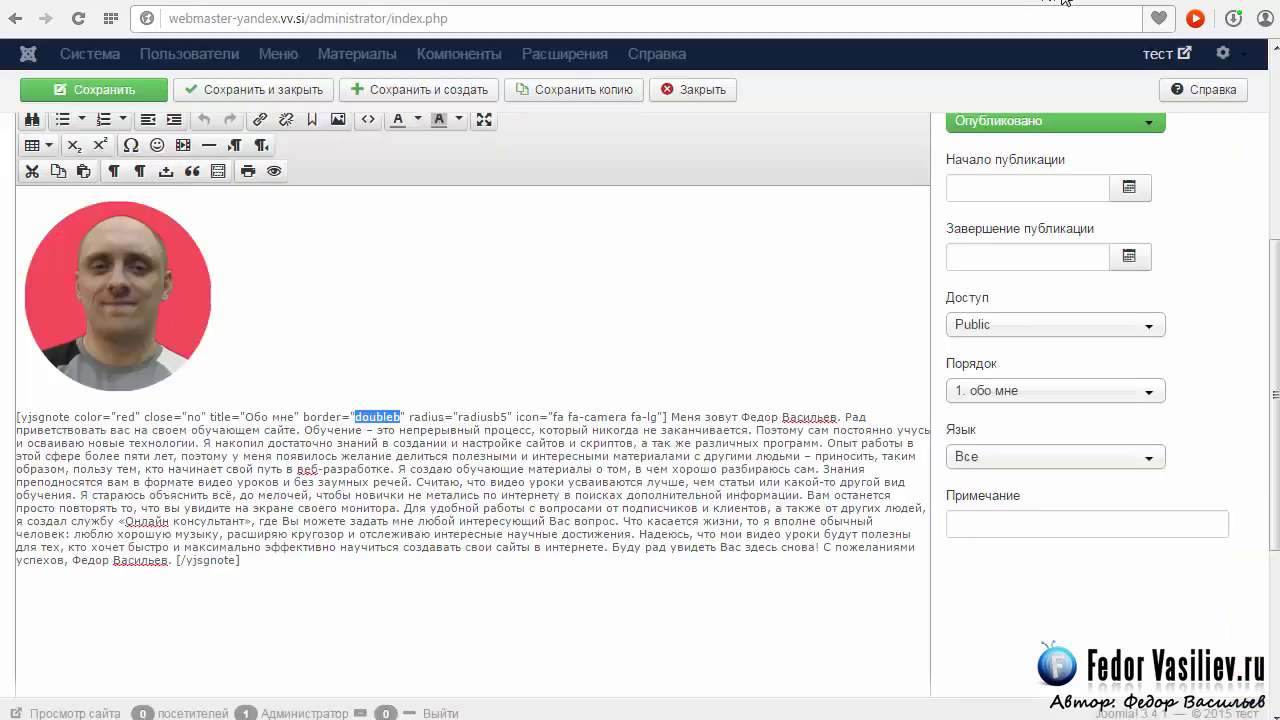
- Return to the module editor and replace the border value in the yjsgnote shortcode with "dashedb"
{"action": "left_click", "coordinate": [1055, 3]}
{"action": "key", "text": "BackSpace"}
{"action": "key", "text": "ctrl+v"}
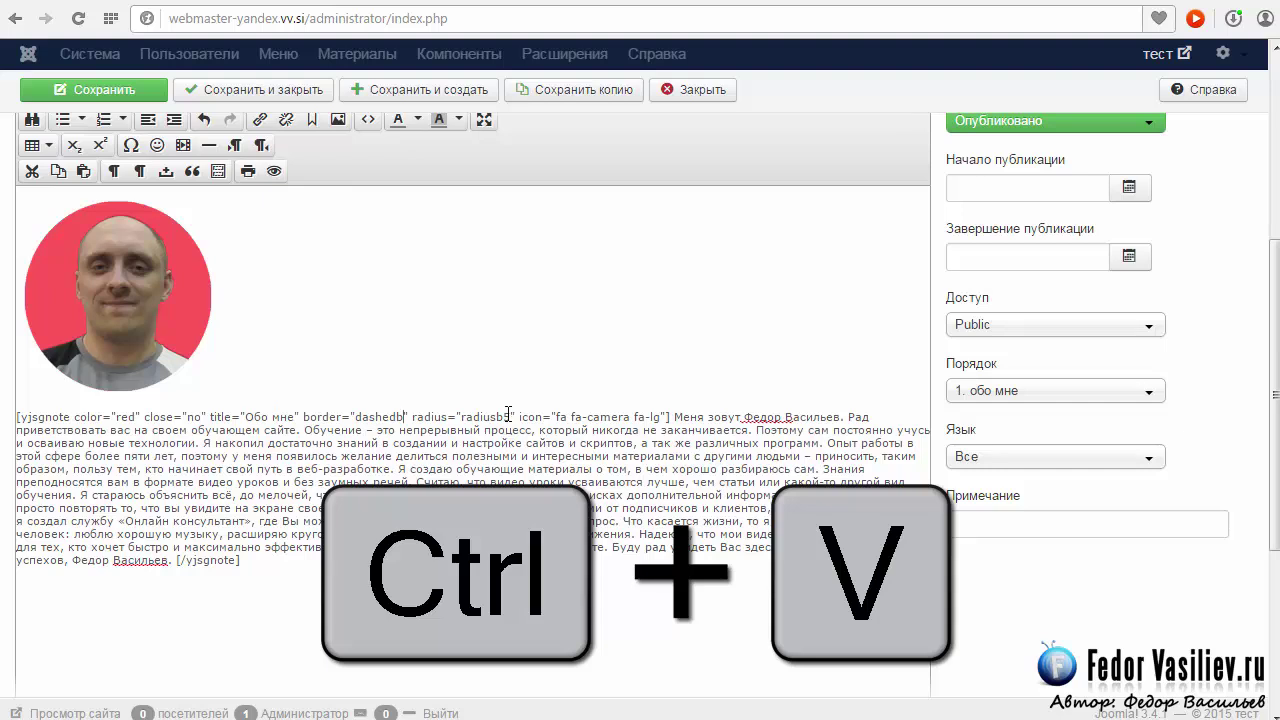
- Set the radius attribute of the shortcode to "radiusb10" and save the module
{"action": "left_click_drag", "start_coordinate": [511, 417], "coordinate": [504, 417]}
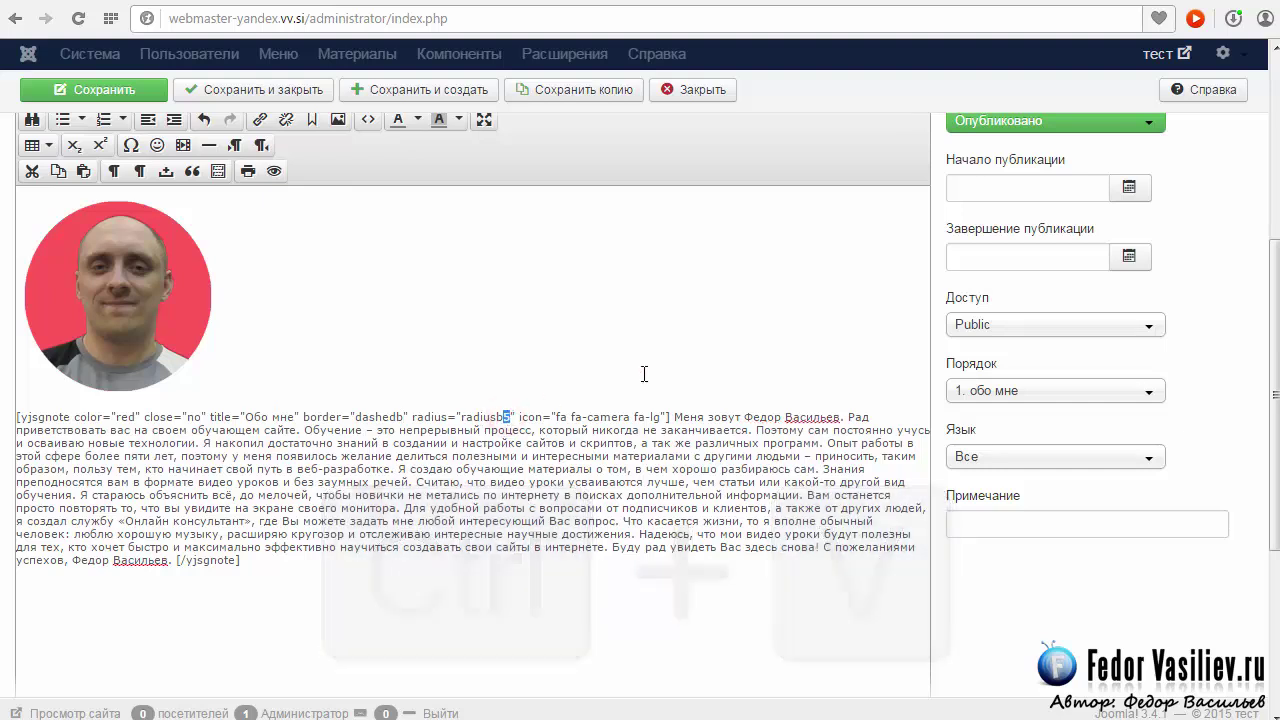
{"action": "type", "text": "10"}
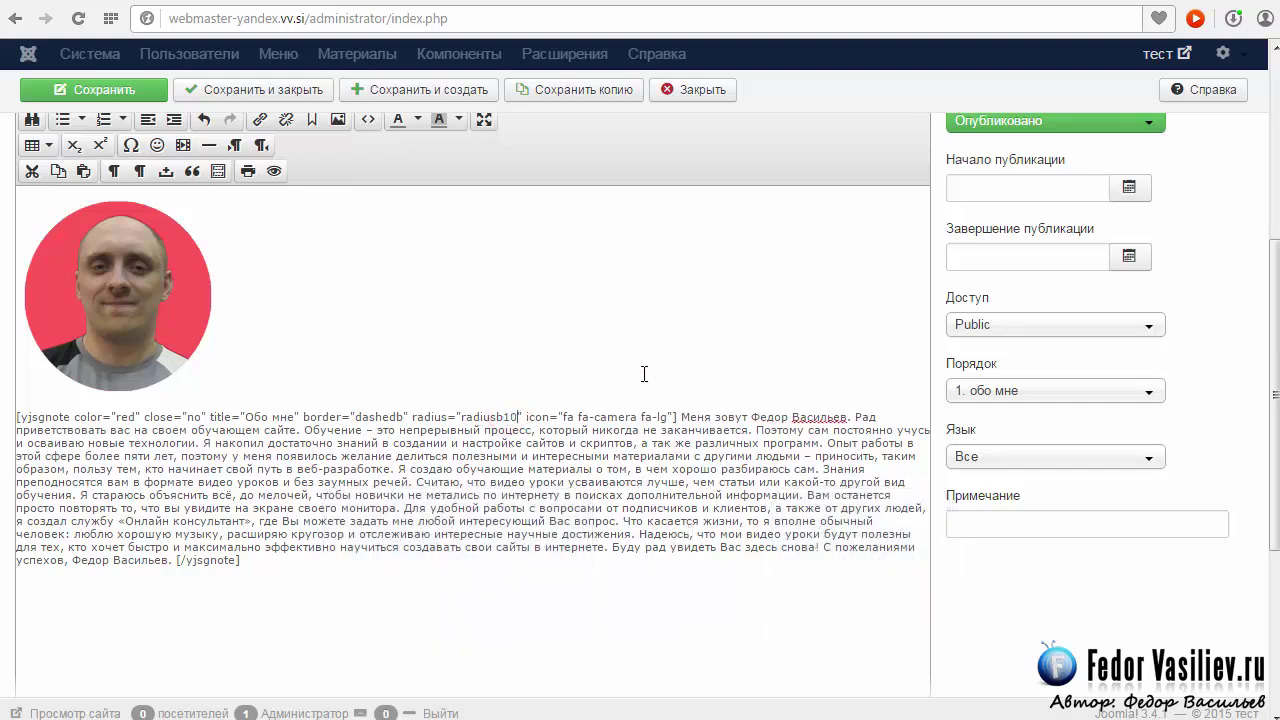
{"action": "left_click", "coordinate": [50, 89]}
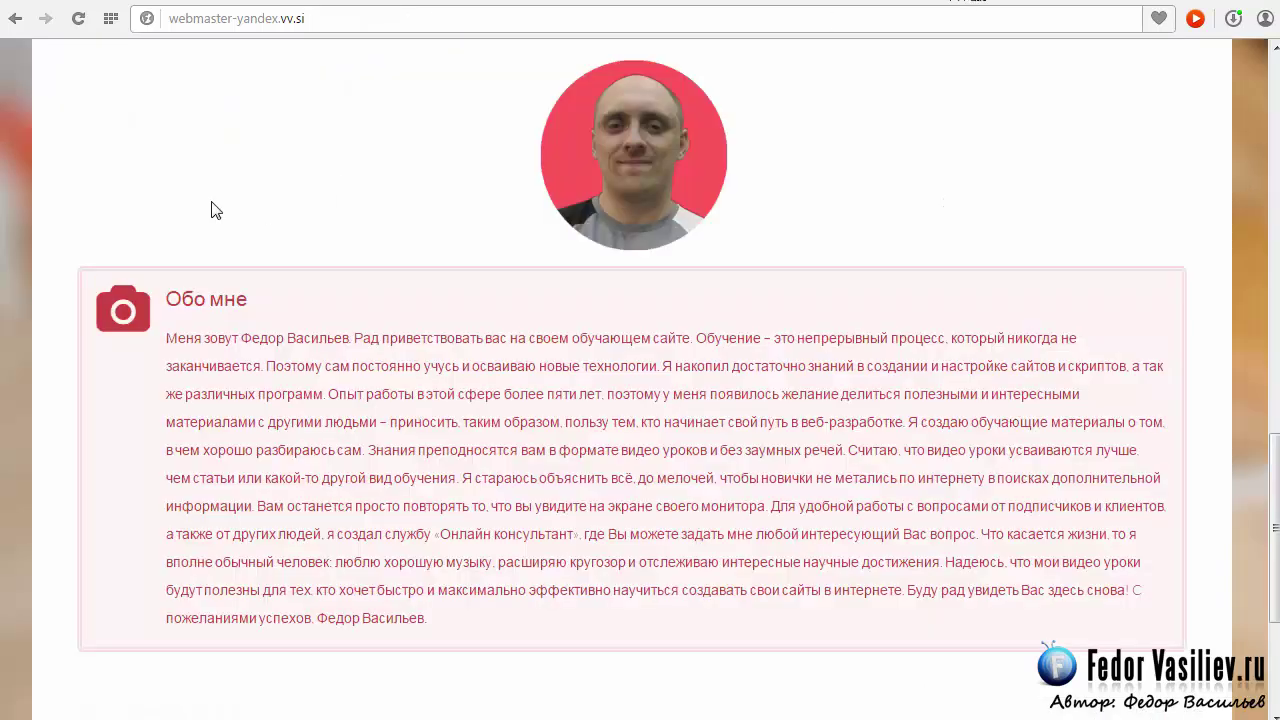
- Reload the live site and examine the border style and rounded corners of the "Обо мне" notification block
{"action": "left_click", "coordinate": [79, 19]}
{"action": "scroll", "coordinate": [360, 129], "scroll_direction": "down", "scroll_amount": 3}
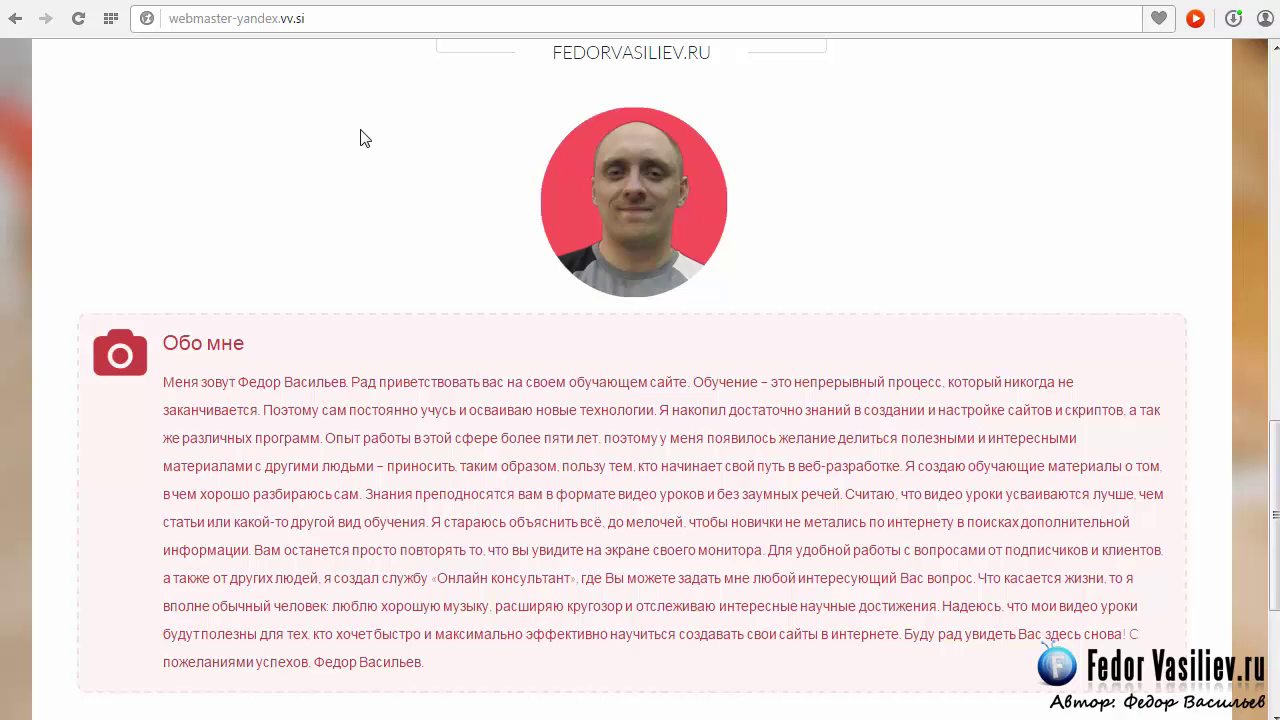
{"action": "scroll", "coordinate": [363, 138], "scroll_direction": "down", "scroll_amount": 1}
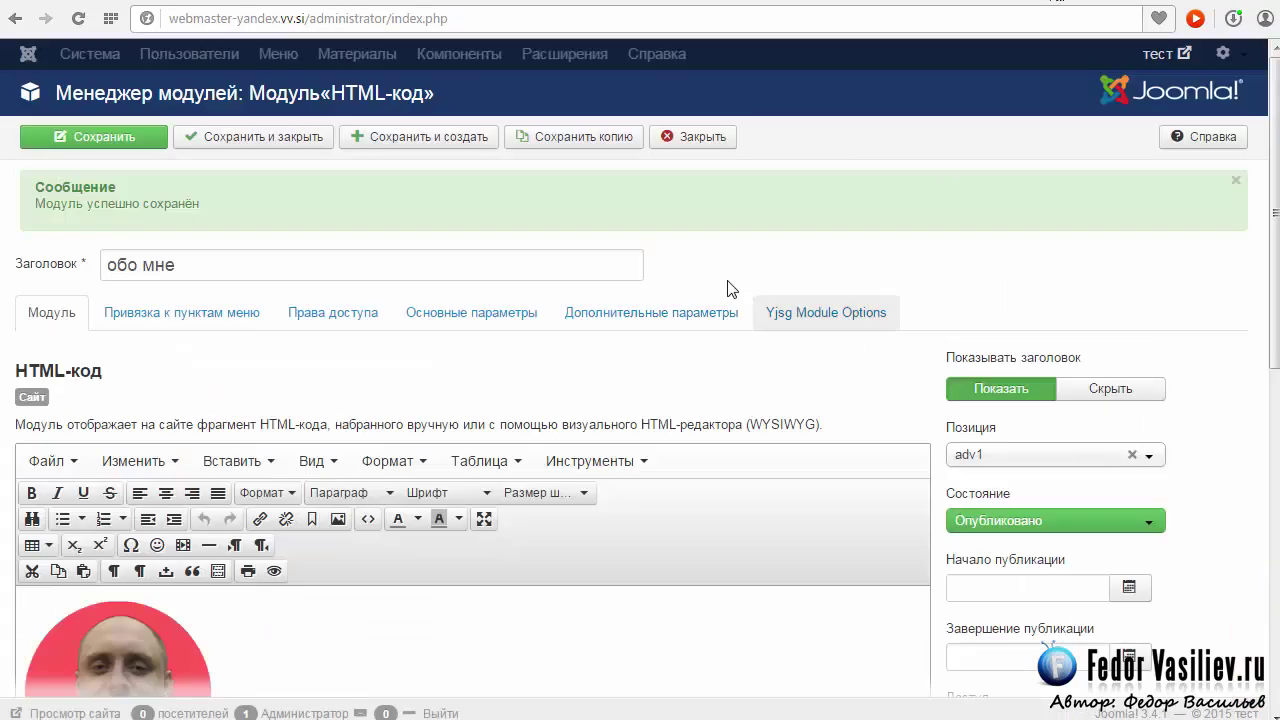
- Review the color and icon attributes in the dashed example on the Notifications demo page, and return to the shortcode in the module editor
{"action": "scroll", "coordinate": [735, 280], "scroll_direction": "down", "scroll_amount": 5}
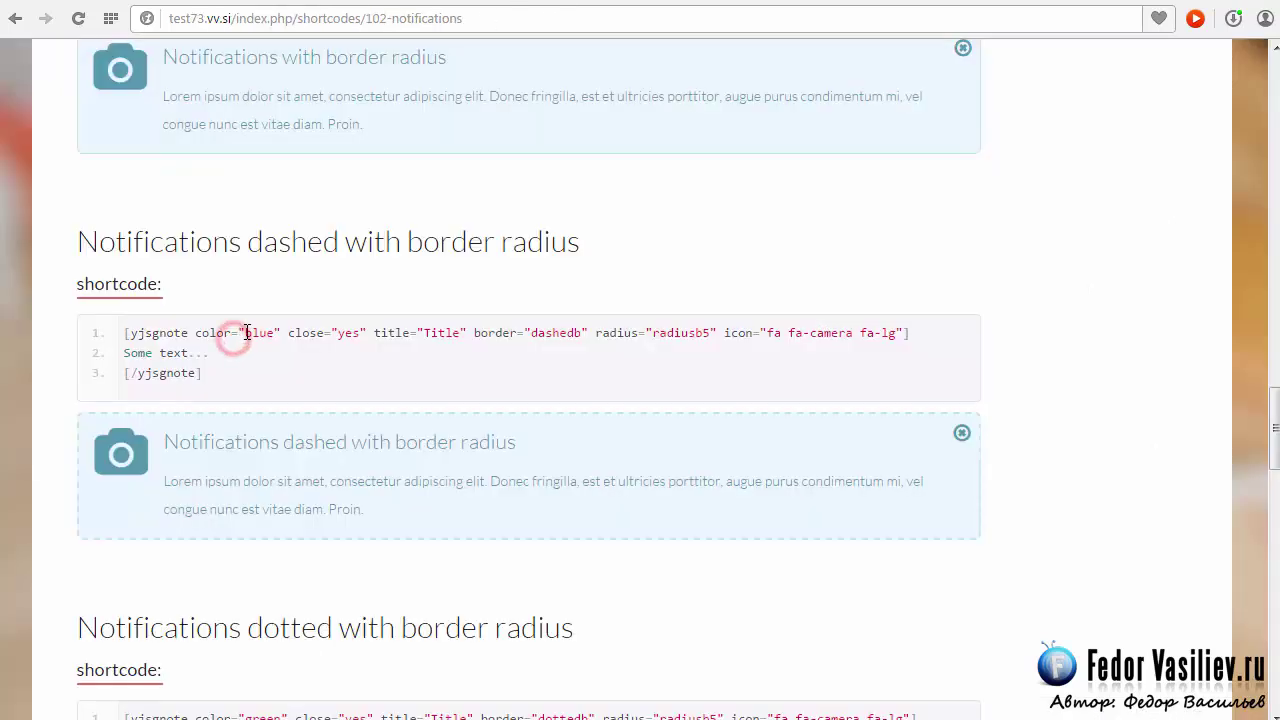
{"action": "left_click_drag", "start_coordinate": [245, 333], "coordinate": [873, 352]}
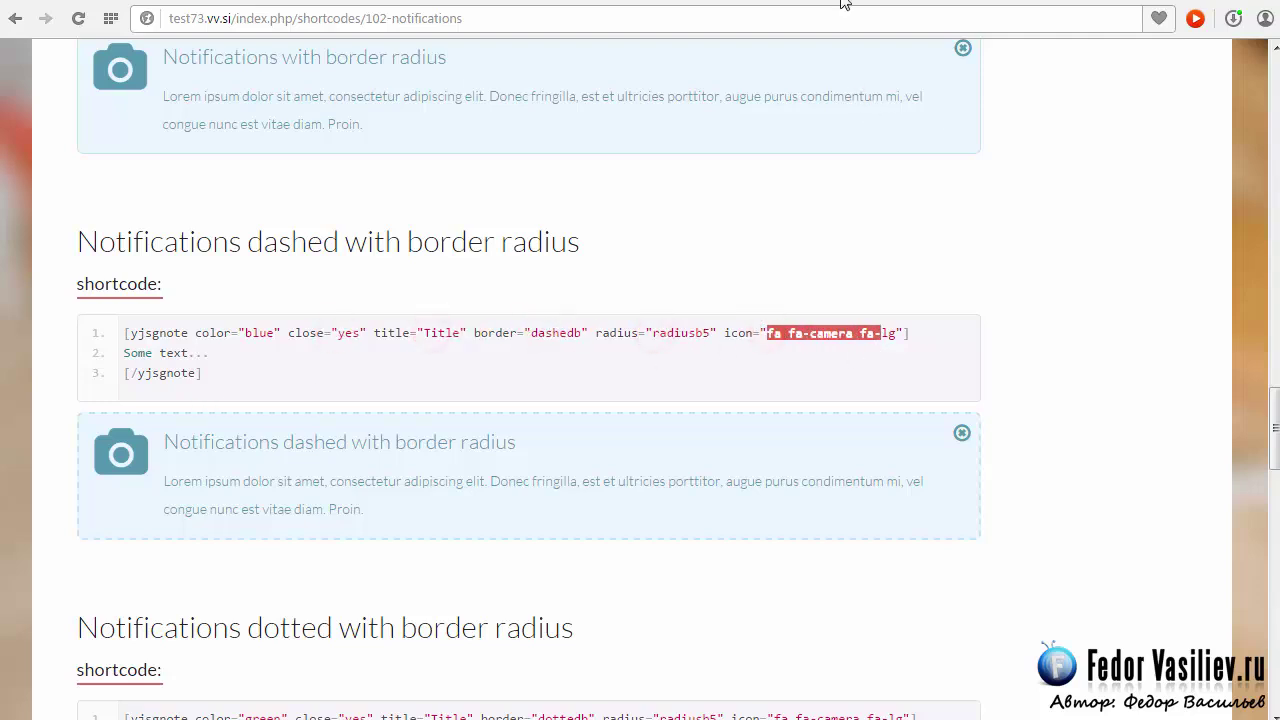
{"action": "left_click", "coordinate": [1033, 3]}
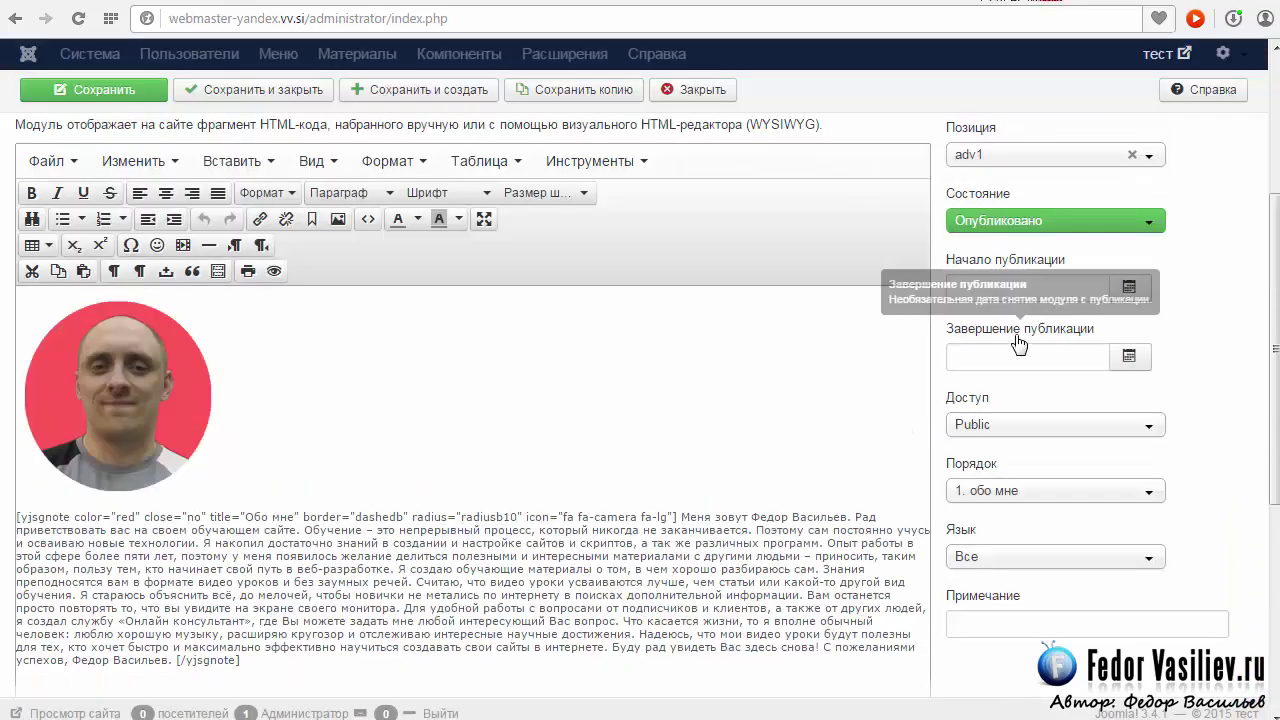
{"action": "scroll", "coordinate": [326, 372], "scroll_direction": "down", "scroll_amount": 3}
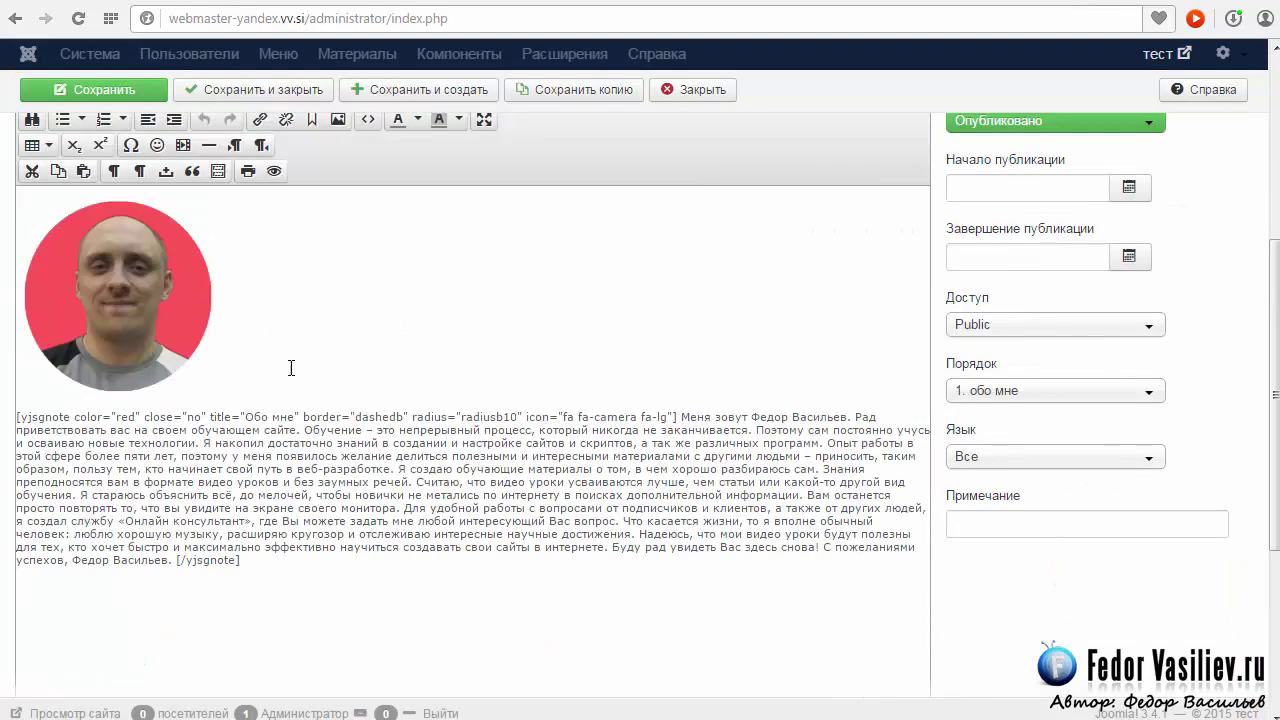
- Save the module, pick the smile-o icon for the FA Icon Before title option, and copy its class "fa fa-smile-o"
{"action": "key", "text": "ctrl+s"}
{"action": "left_click", "coordinate": [824, 313]}
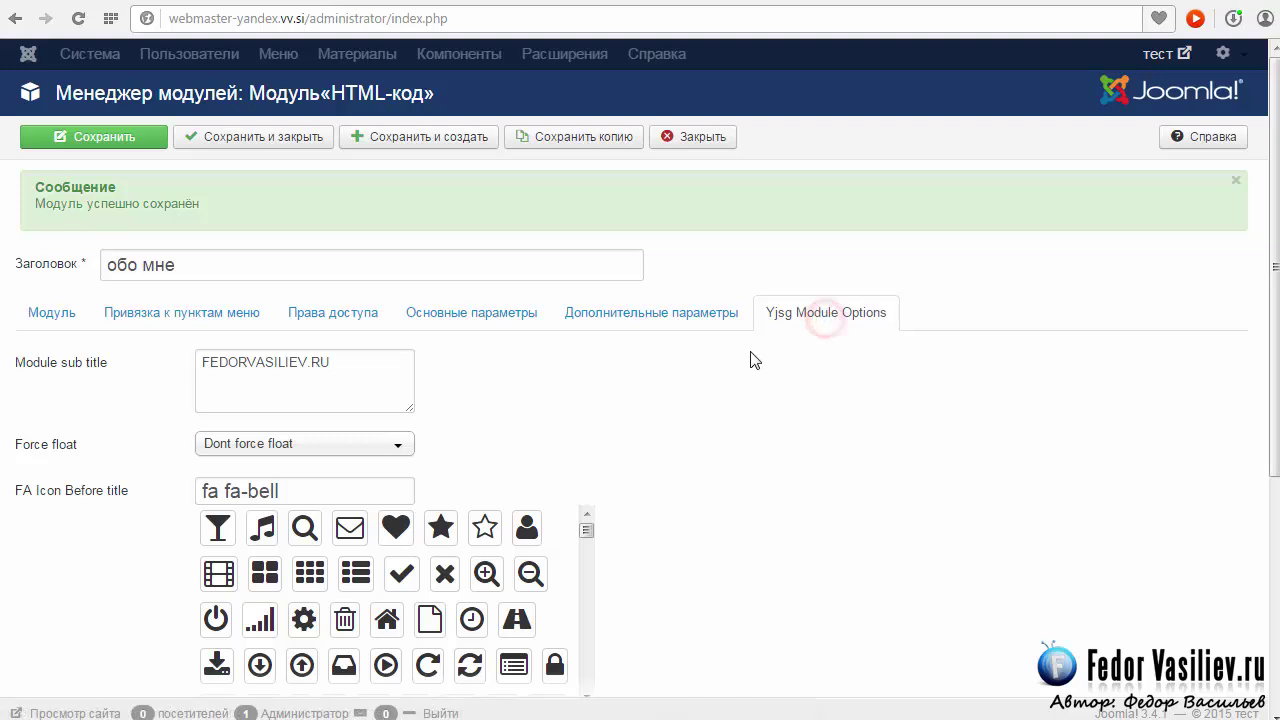
{"action": "scroll", "coordinate": [755, 360], "scroll_direction": "down", "scroll_amount": 2}
{"action": "left_click_drag", "start_coordinate": [586, 332], "coordinate": [585, 412]}
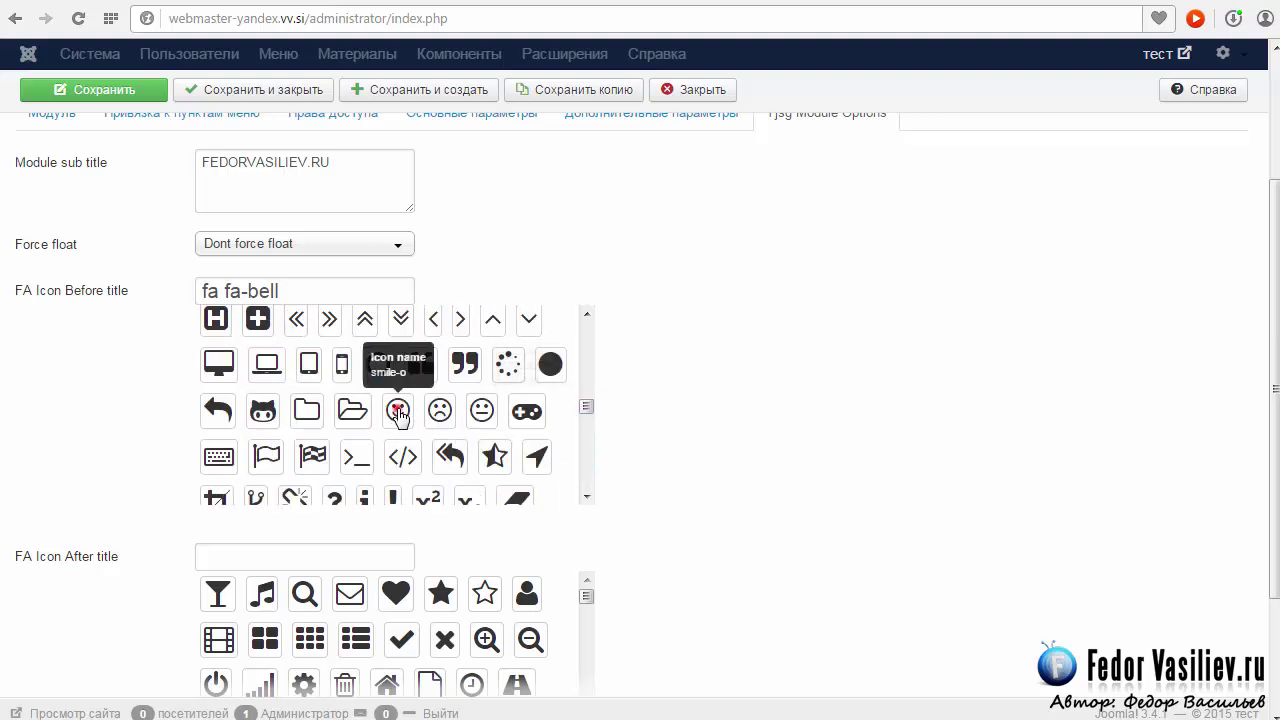
{"action": "left_click", "coordinate": [398, 412]}
{"action": "triple_click", "coordinate": [351, 289]}
{"action": "mouse_move", "coordinate": [103, 300]}
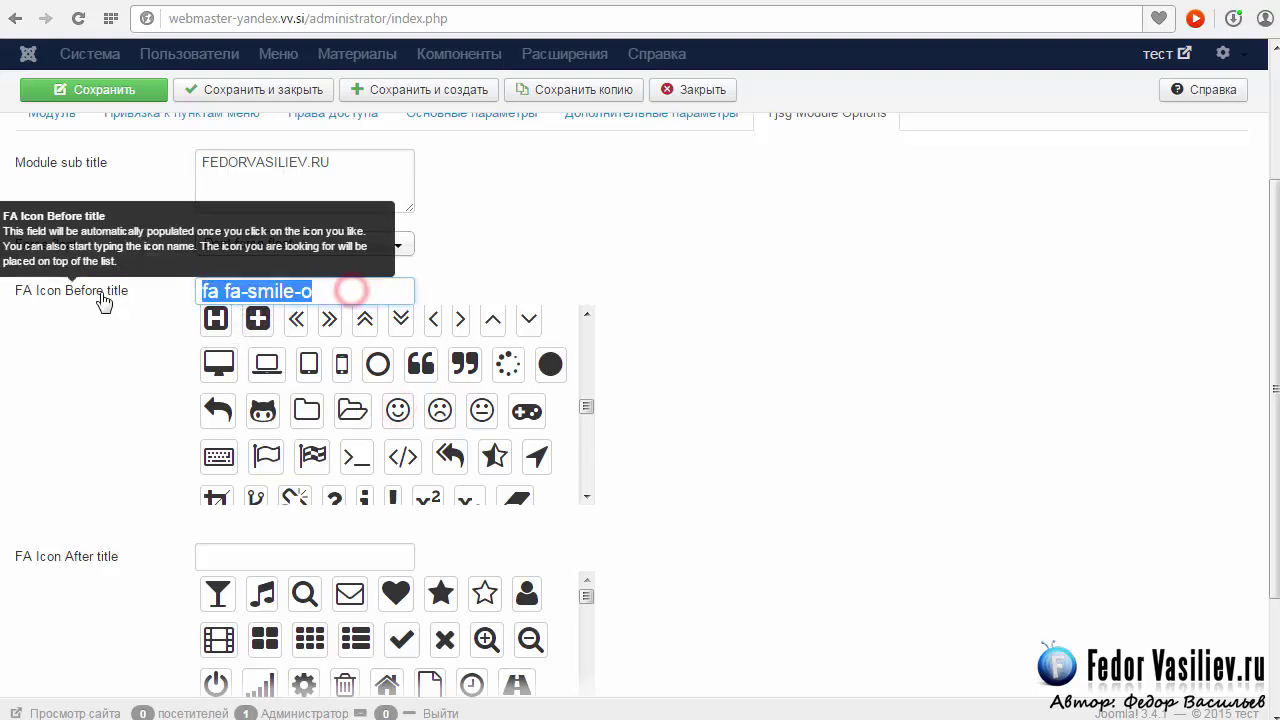
{"action": "right_click", "coordinate": [245, 293]}
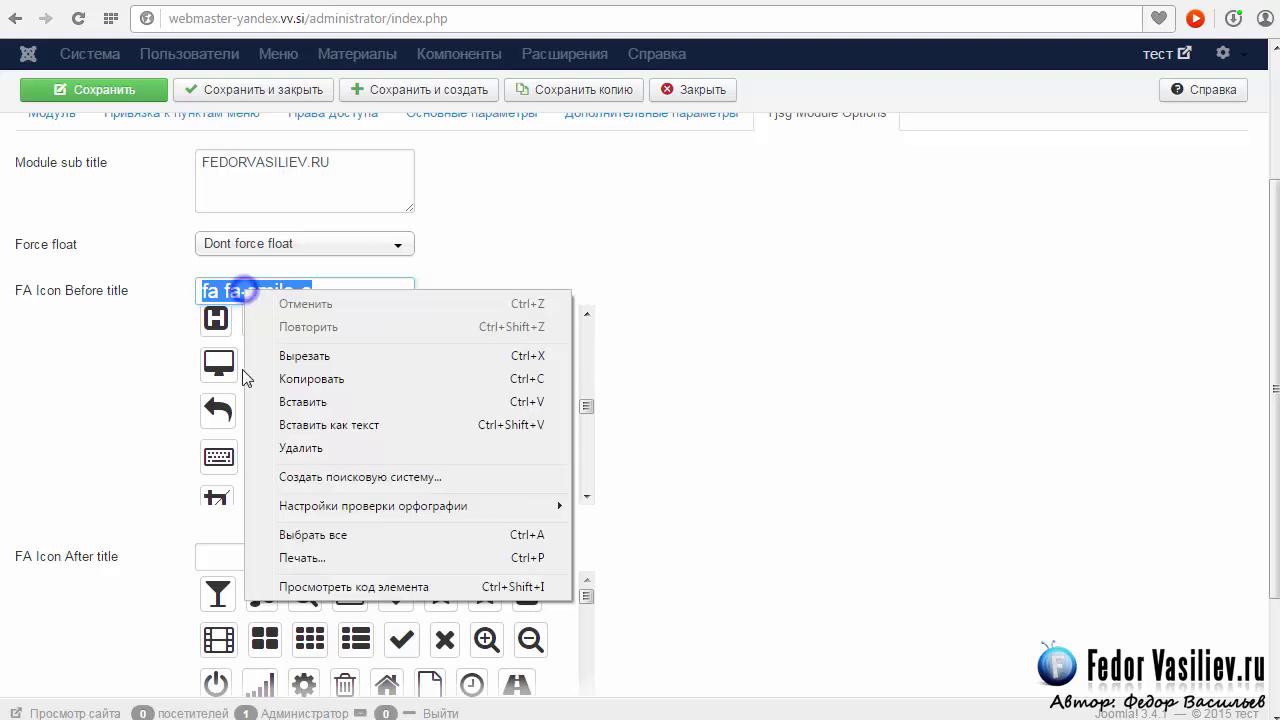
{"action": "left_click", "coordinate": [280, 372]}
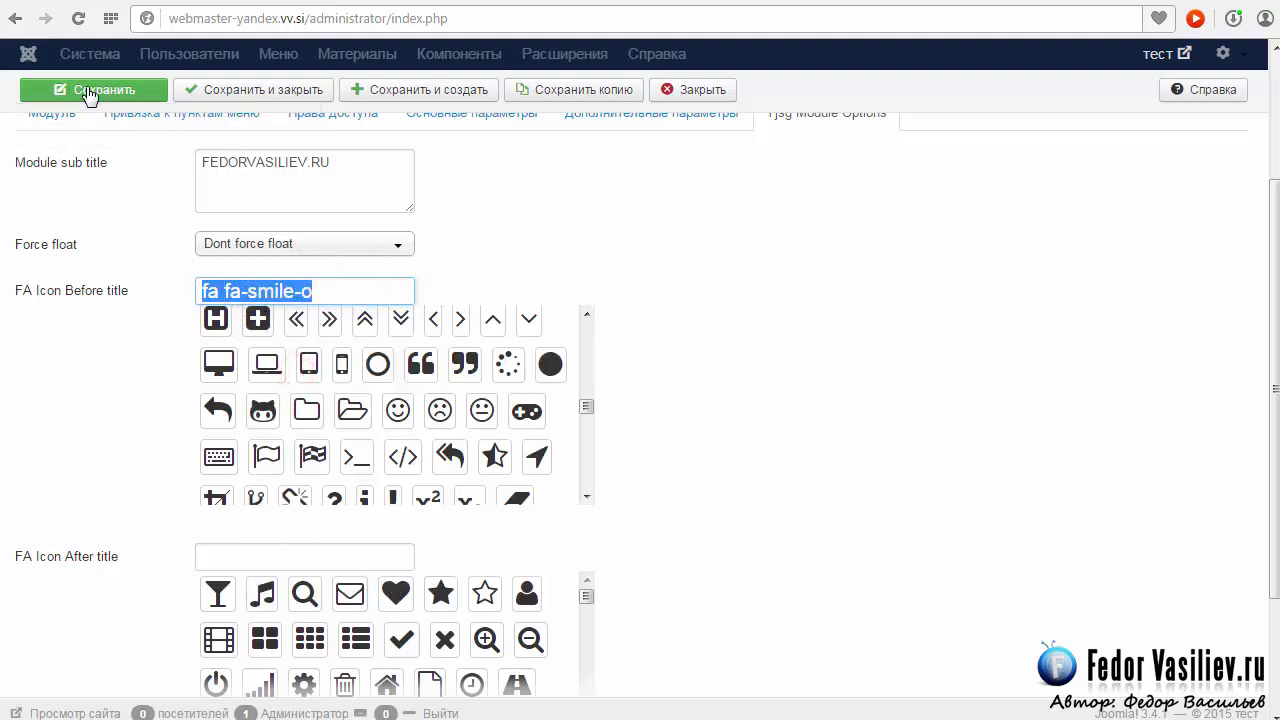
- Check the module's title icon on the live site, then restore the icon before the title to "fa fa-bell" and save
{"action": "left_click", "coordinate": [1000, 8]}
{"action": "key", "text": "F5"}
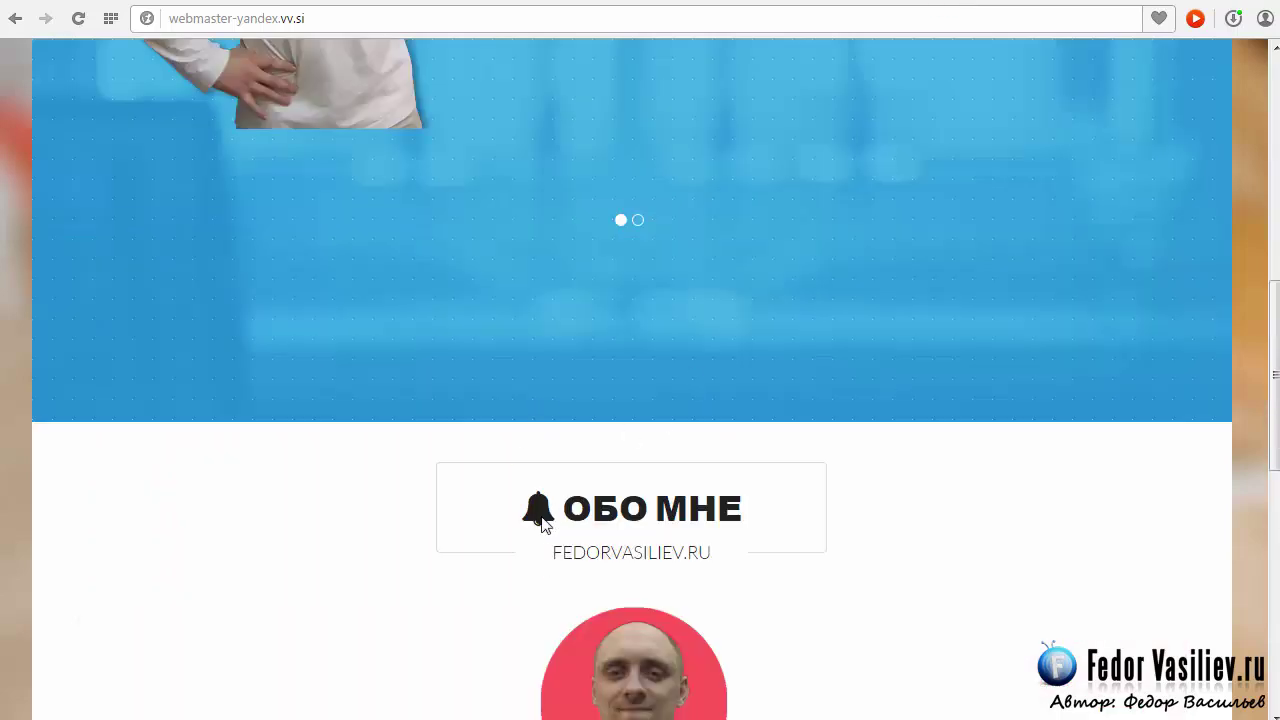
{"action": "key", "text": "ctrl+Tab"}
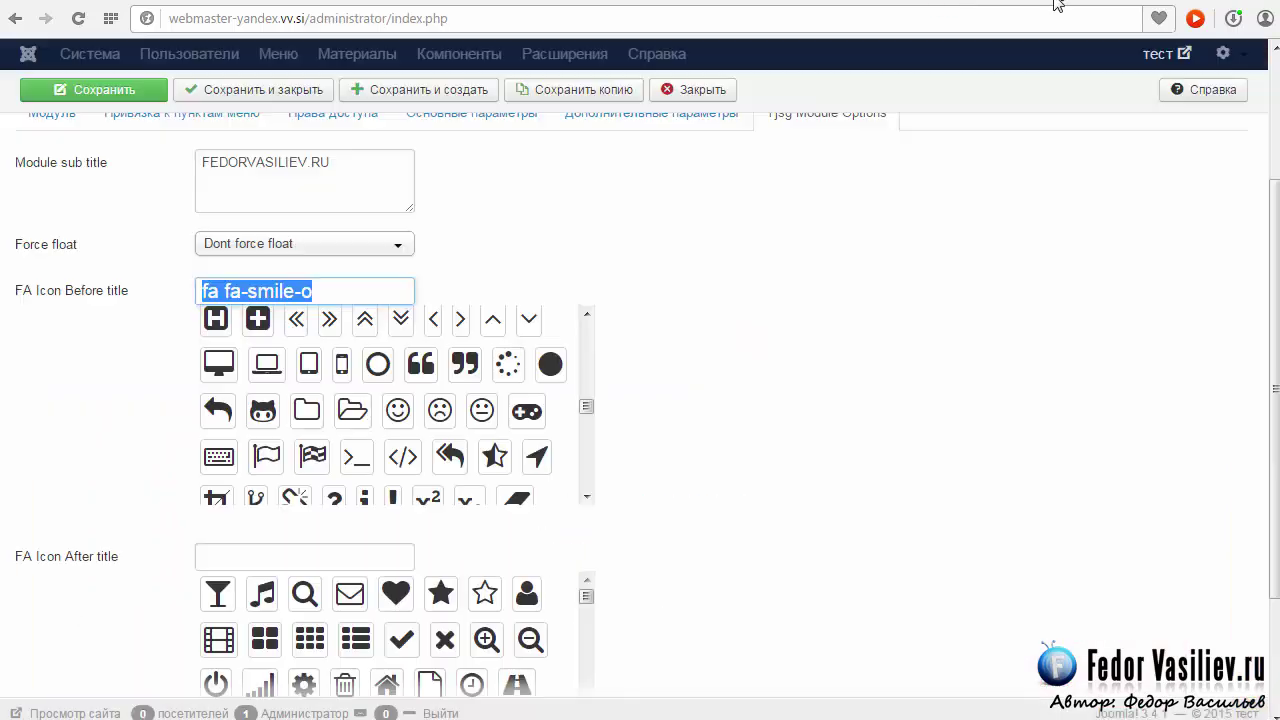
{"action": "scroll", "coordinate": [603, 400], "scroll_direction": "down", "scroll_amount": 1}
{"action": "left_click_drag", "start_coordinate": [586, 310], "coordinate": [587, 297]}
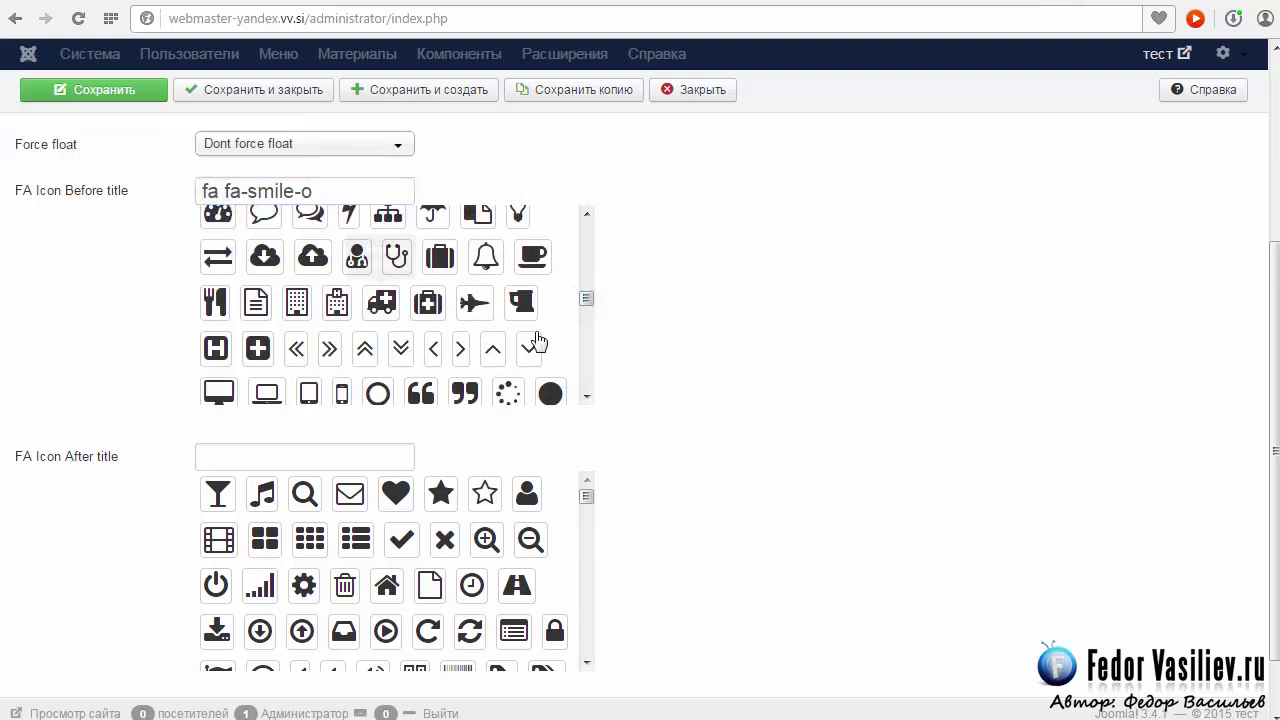
{"action": "left_click_drag", "start_coordinate": [593, 308], "coordinate": [597, 286]}
{"action": "left_click", "coordinate": [217, 293]}
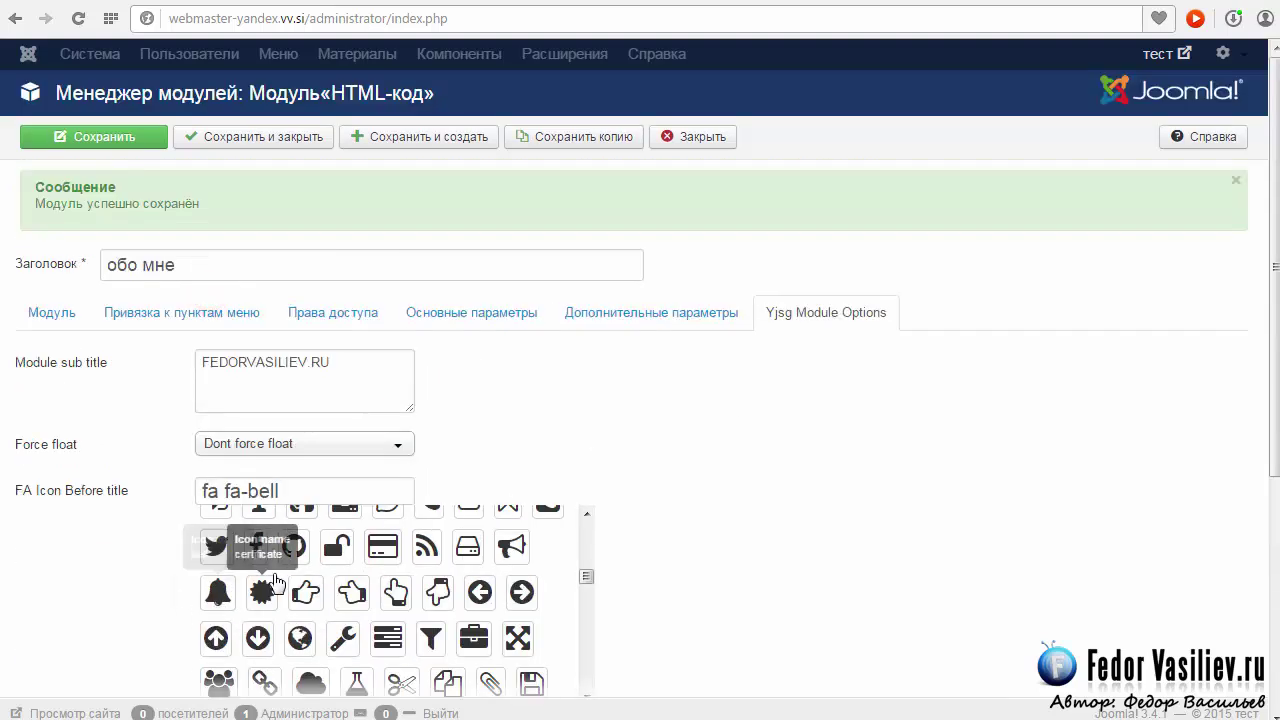
- Replace the icon value in the yjsgnote shortcode with the copied "fa fa-smile-o" and save the module
{"action": "left_click", "coordinate": [58, 322]}
{"action": "scroll", "coordinate": [565, 337], "scroll_direction": "down", "scroll_amount": 5}
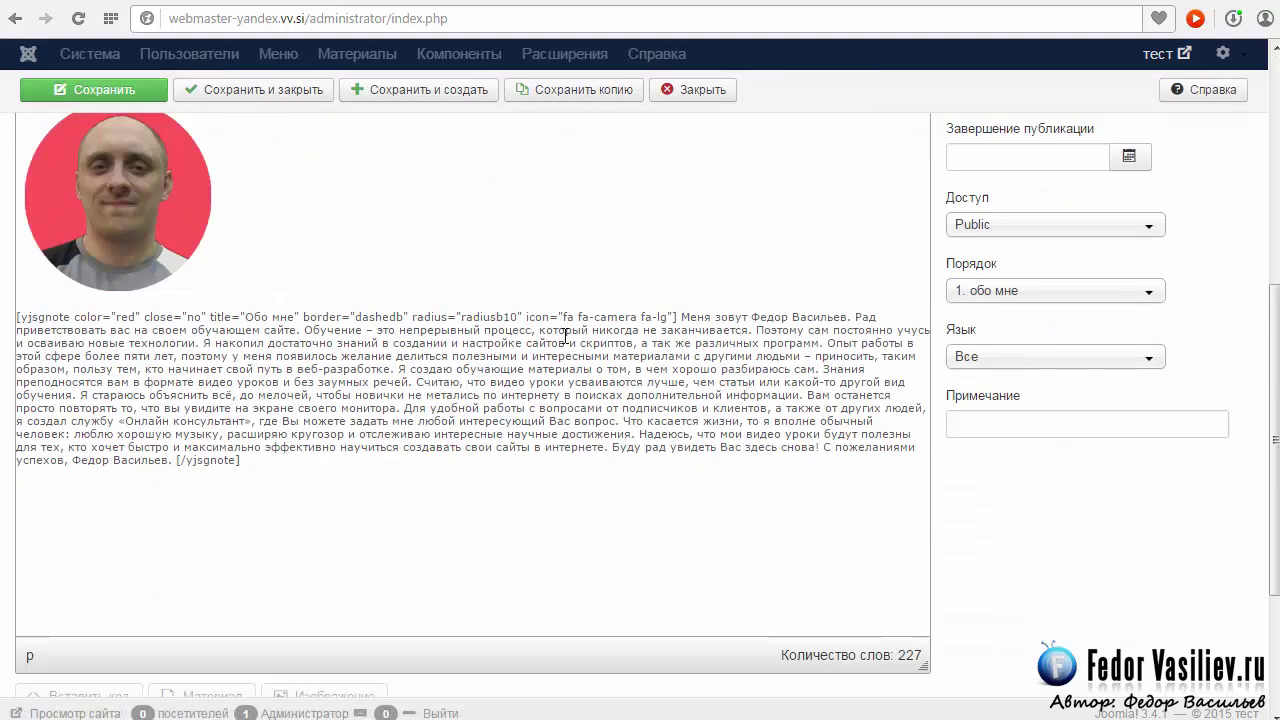
{"action": "double_click", "coordinate": [533, 318]}
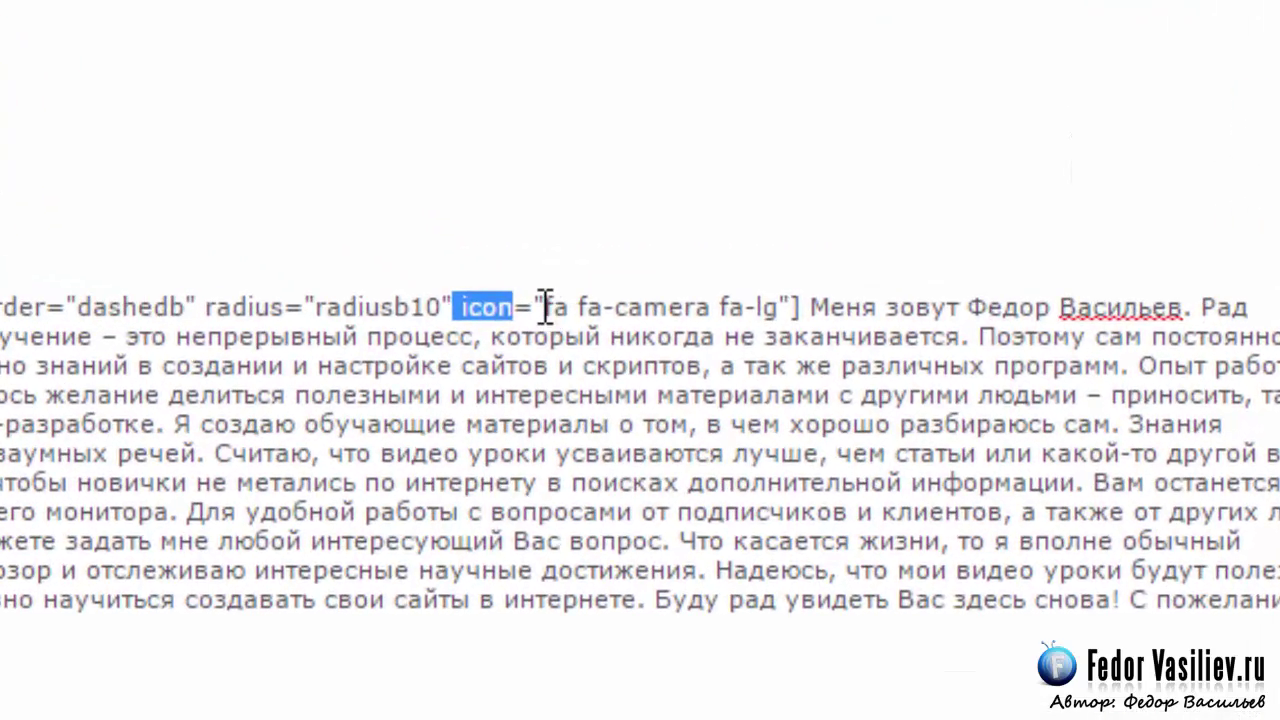
{"action": "left_click_drag", "start_coordinate": [545, 307], "coordinate": [778, 307]}
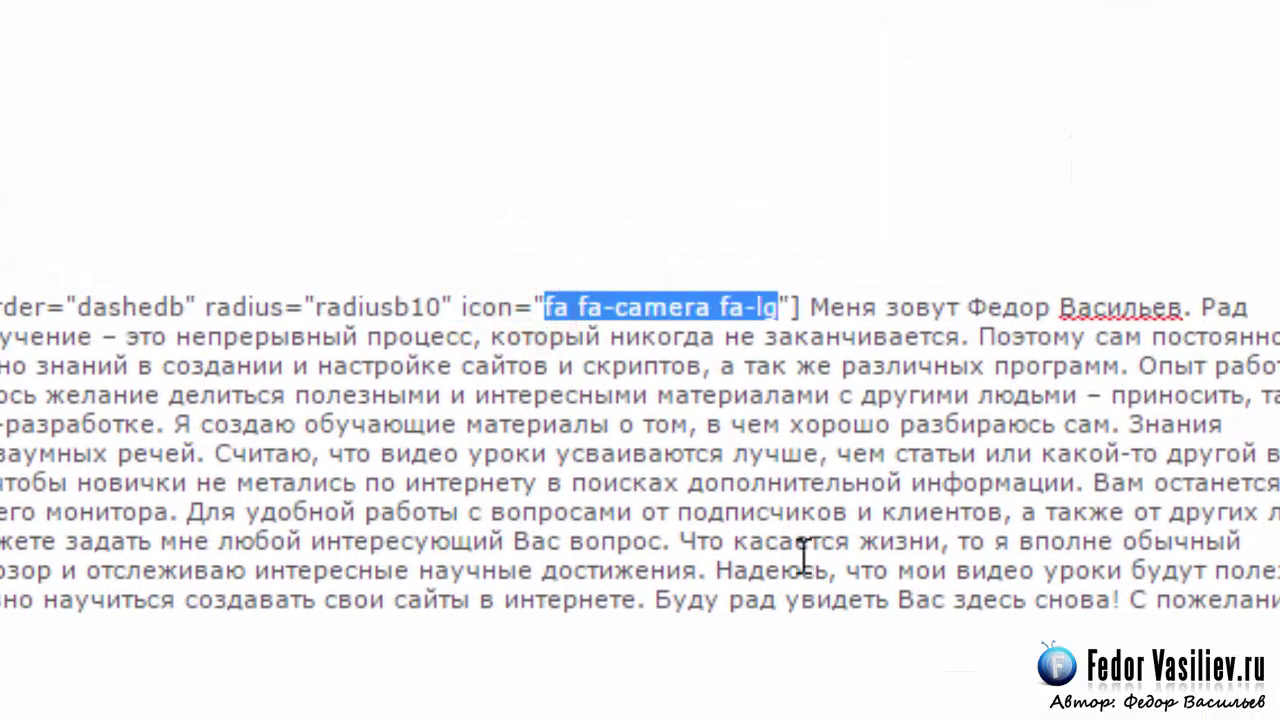
{"action": "key", "text": "Delete"}
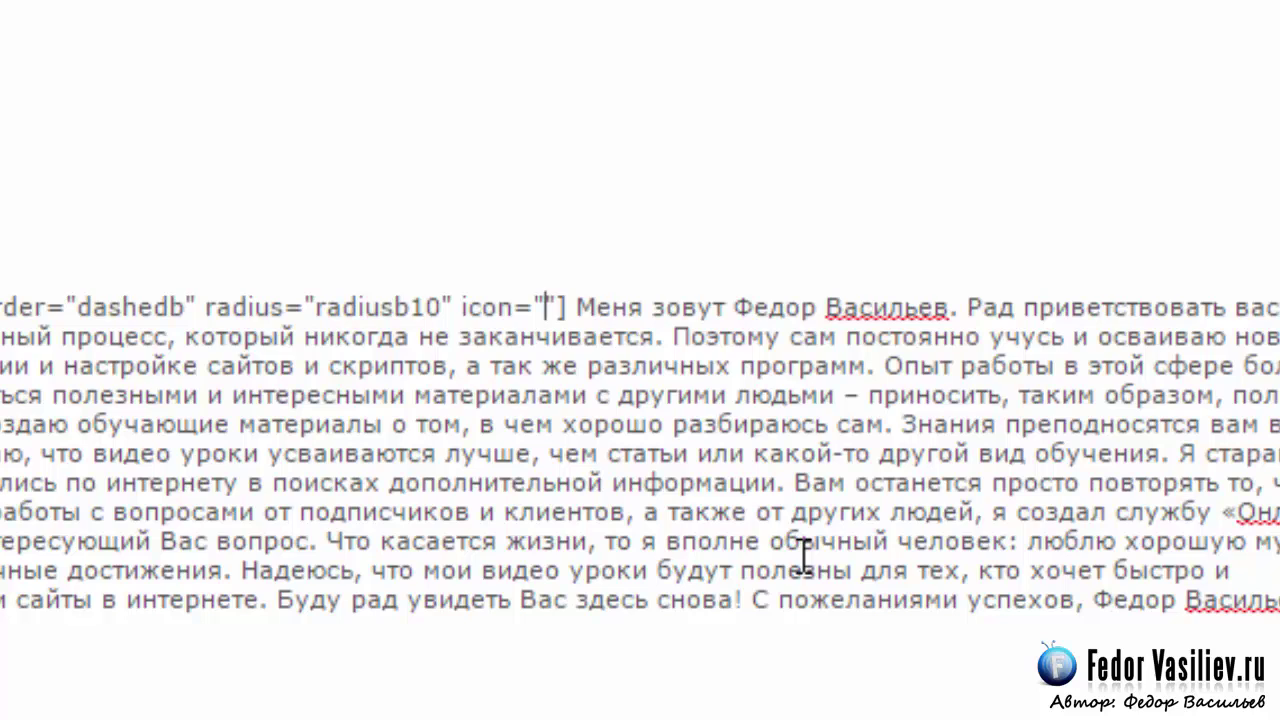
{"action": "key", "text": "ctrl+v"}
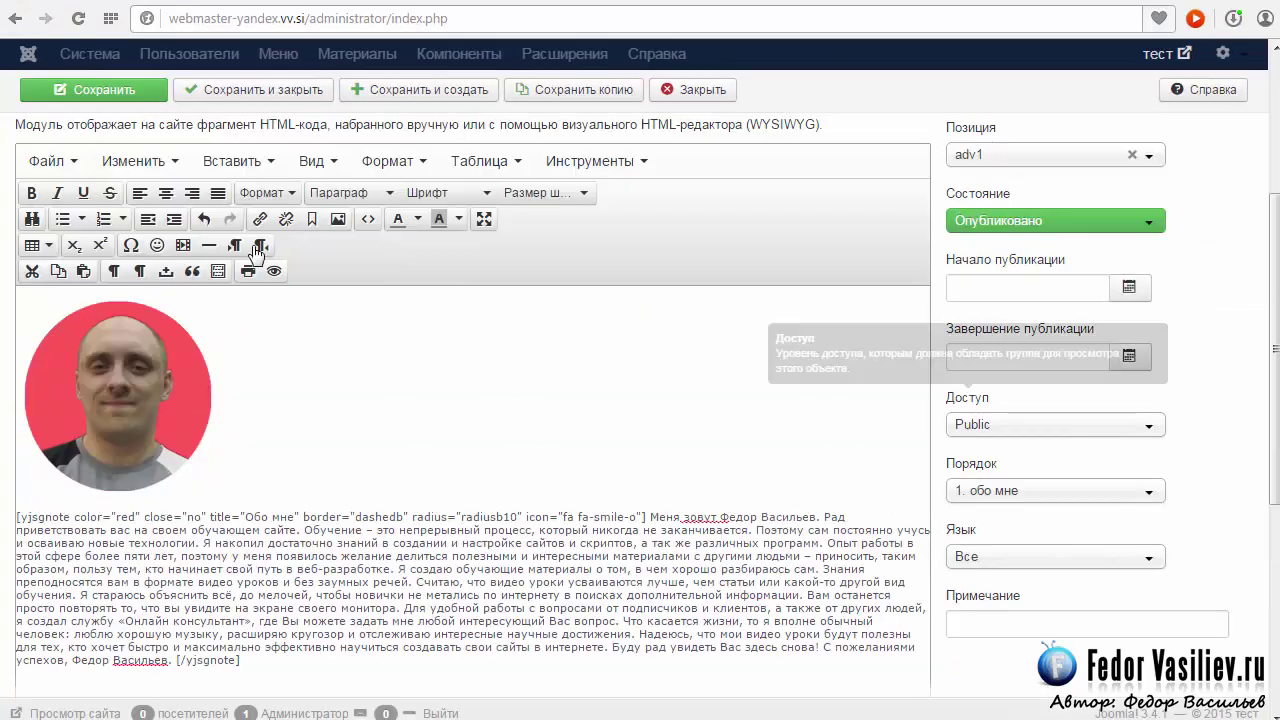
{"action": "left_click", "coordinate": [100, 90]}
- Reload the live site to check the note's icon, and examine the note and "Подробнее" button on the reference landing page
{"action": "left_click", "coordinate": [955, 3]}
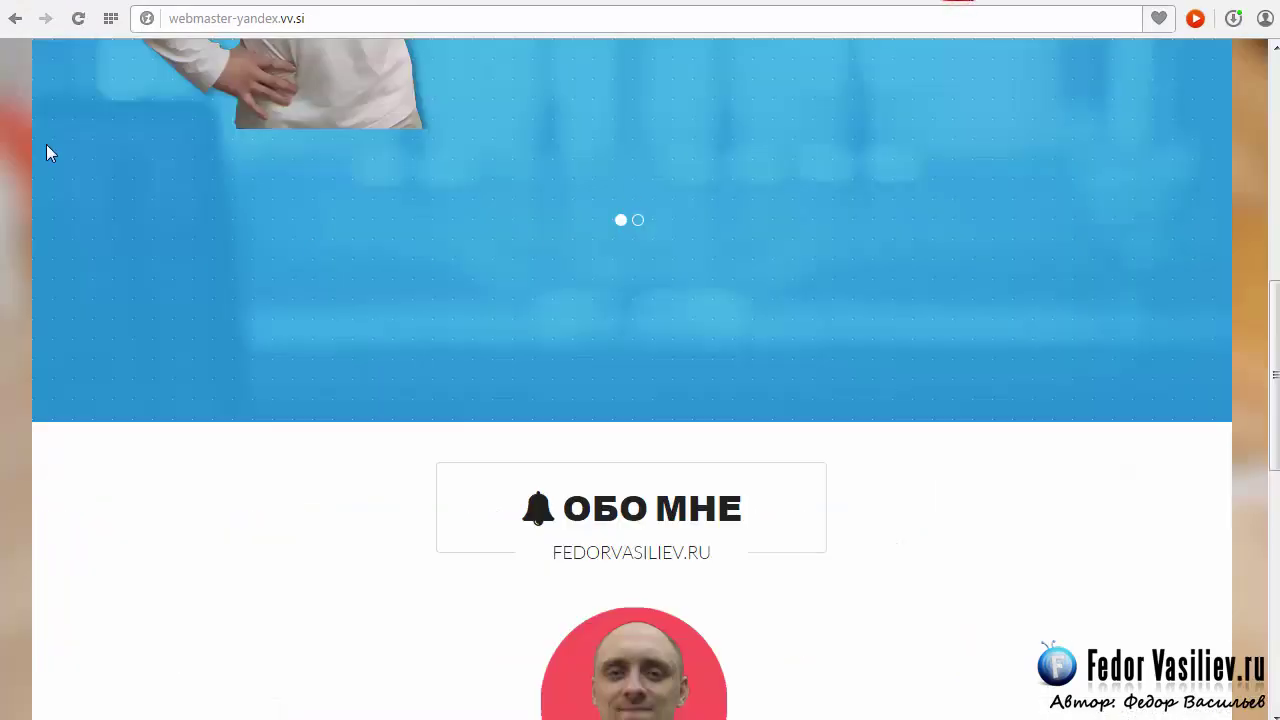
{"action": "key", "text": "F5"}
{"action": "scroll", "coordinate": [165, 332], "scroll_direction": "down", "scroll_amount": 5}
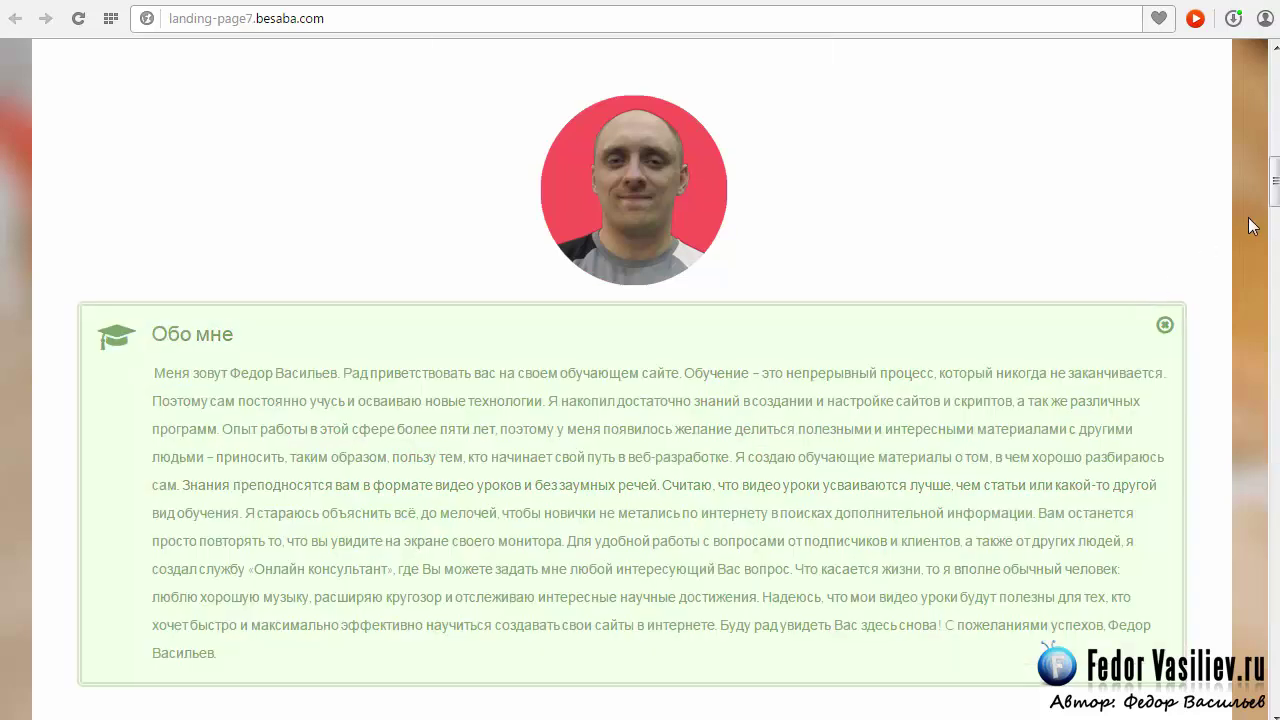
{"action": "left_click_drag", "start_coordinate": [1275, 200], "coordinate": [1275, 235]}
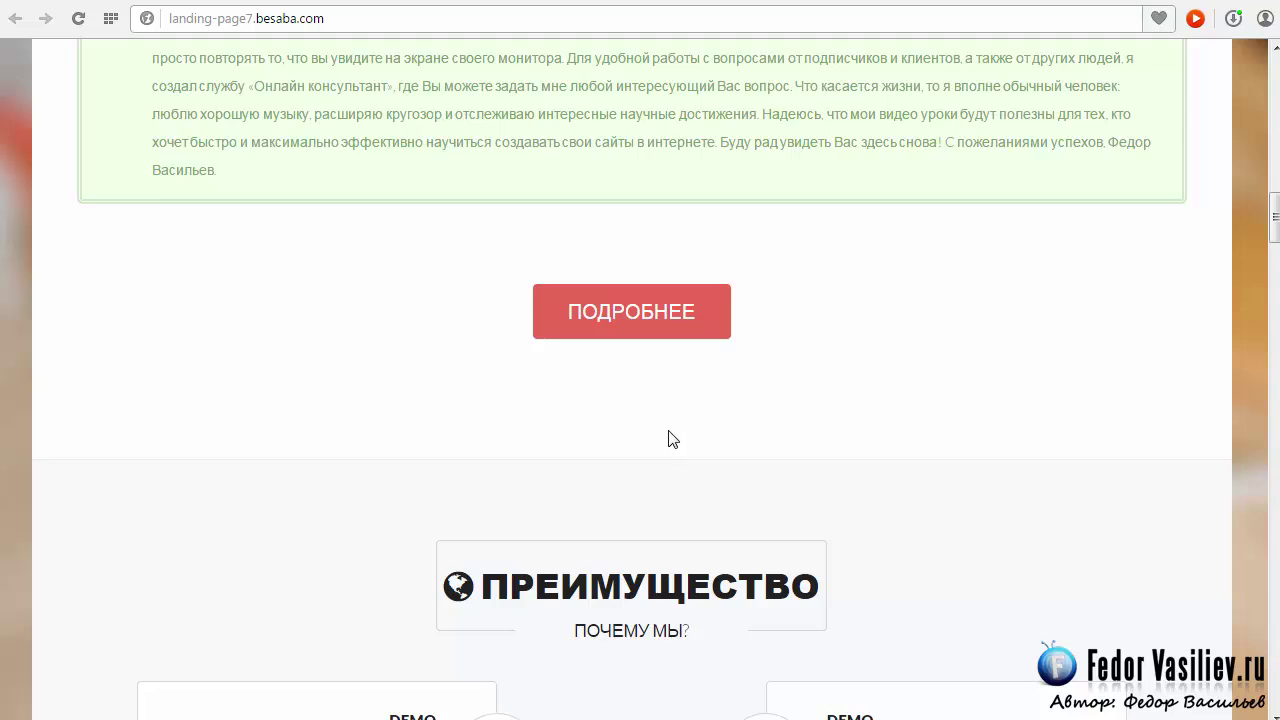
{"action": "left_click", "coordinate": [651, 309]}
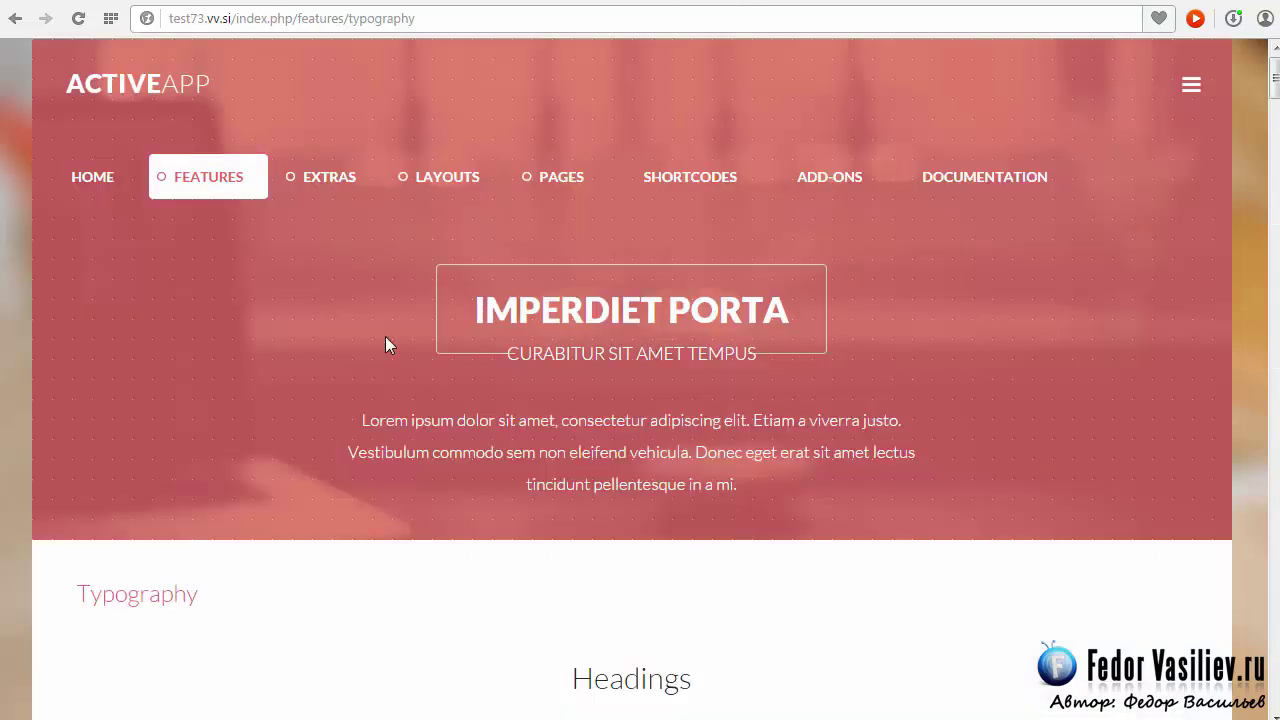
- Examine the border, color and white custom button examples with their markup on the template's Typography demo page
{"action": "mouse_move", "coordinate": [216, 184]}
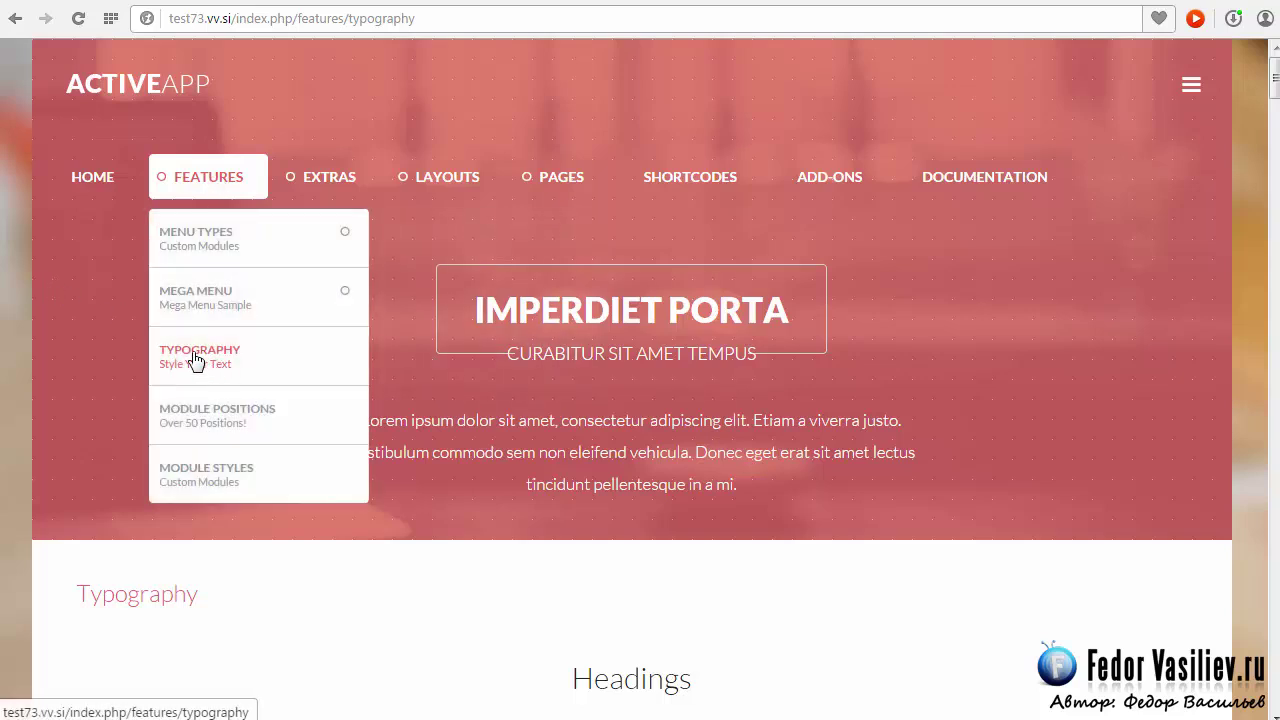
{"action": "left_click_drag", "start_coordinate": [1275, 78], "coordinate": [1276, 580]}
{"action": "scroll", "coordinate": [532, 559], "scroll_direction": "down", "scroll_amount": 2}
{"action": "scroll", "coordinate": [532, 559], "scroll_direction": "up", "scroll_amount": 1}
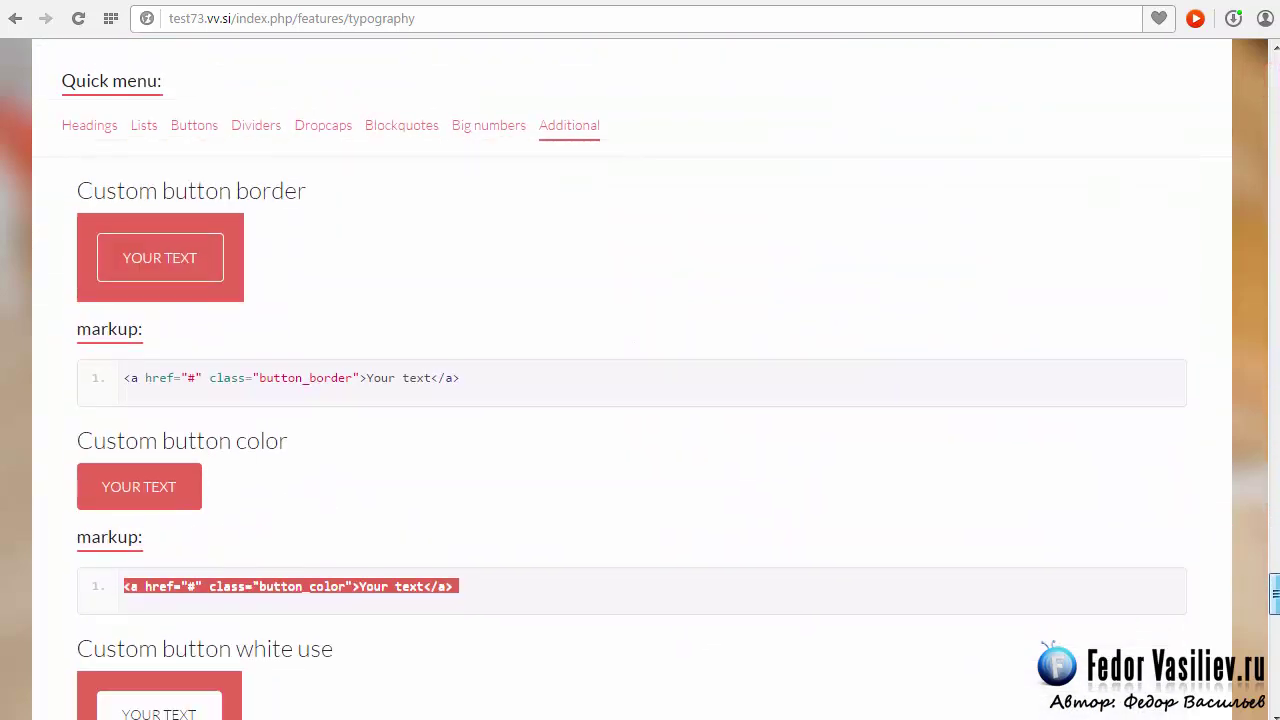
{"action": "scroll", "coordinate": [532, 559], "scroll_direction": "down", "scroll_amount": 1}
{"action": "left_click", "coordinate": [520, 540]}
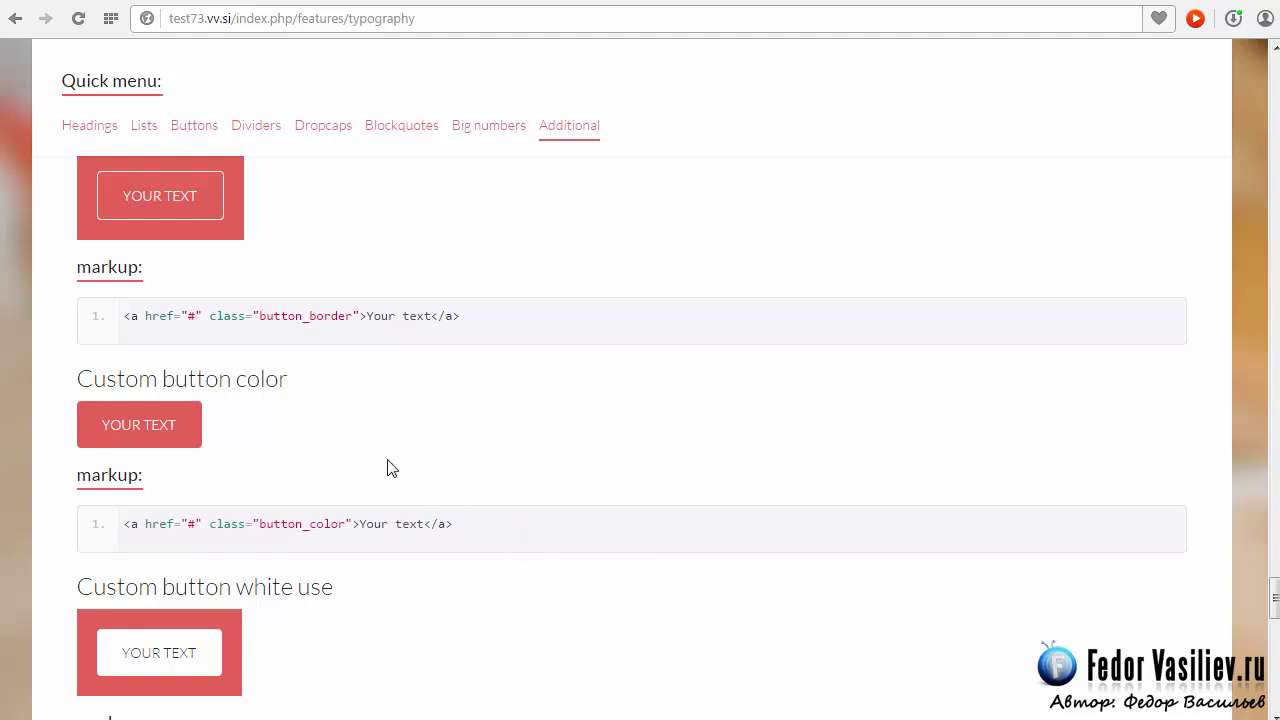
{"action": "scroll", "coordinate": [386, 460], "scroll_direction": "down", "scroll_amount": 1}
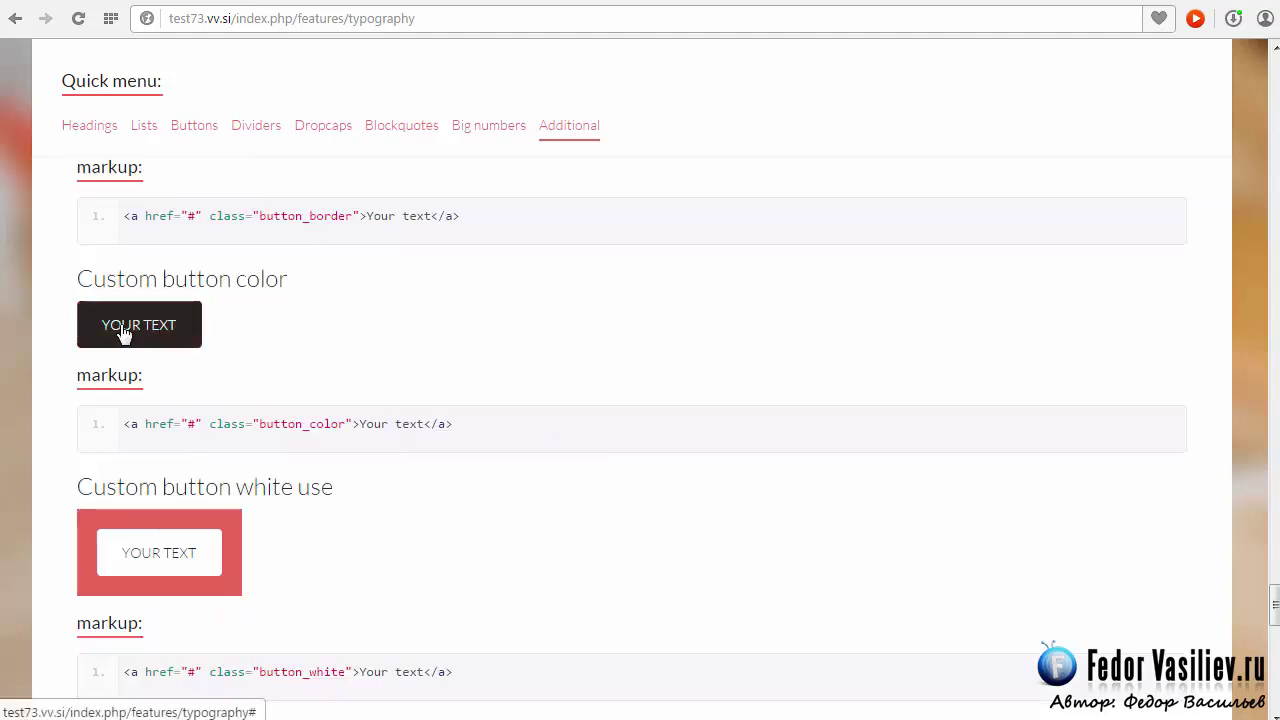
{"action": "scroll", "coordinate": [450, 350], "scroll_direction": "up", "scroll_amount": 1}
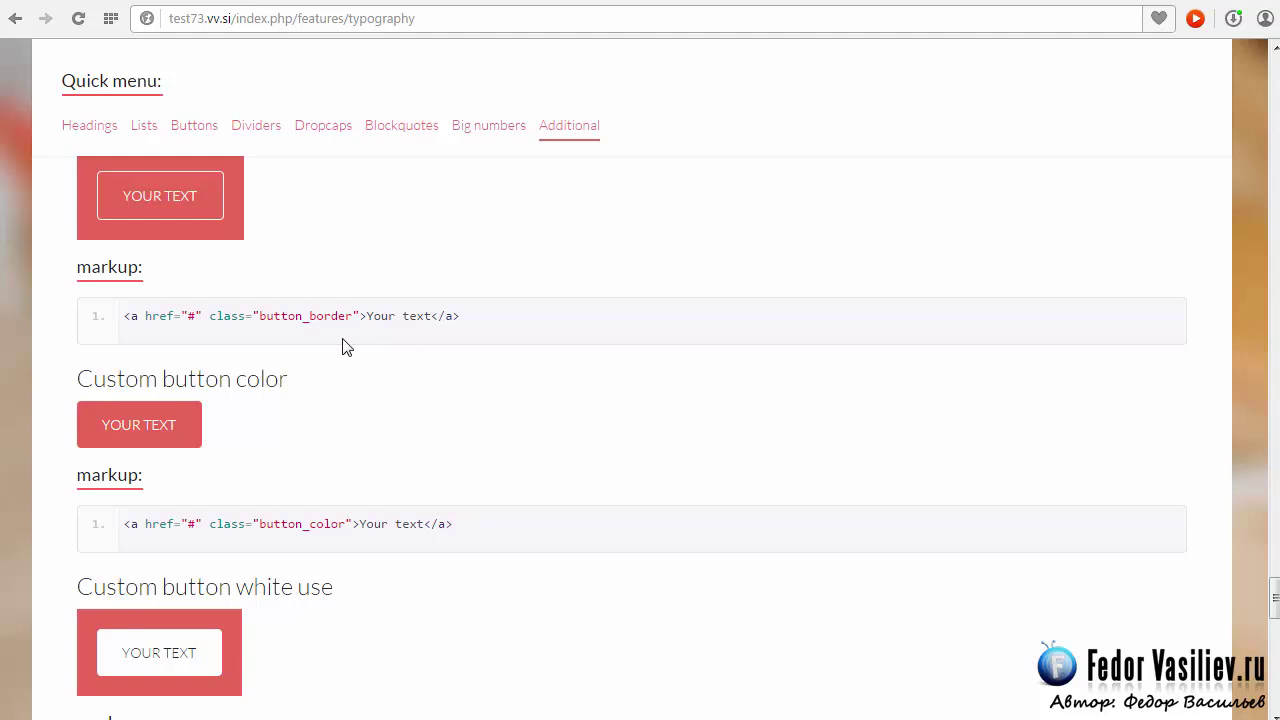
{"action": "scroll", "coordinate": [343, 346], "scroll_direction": "up", "scroll_amount": 1}
{"action": "scroll", "coordinate": [511, 297], "scroll_direction": "down", "scroll_amount": 2}
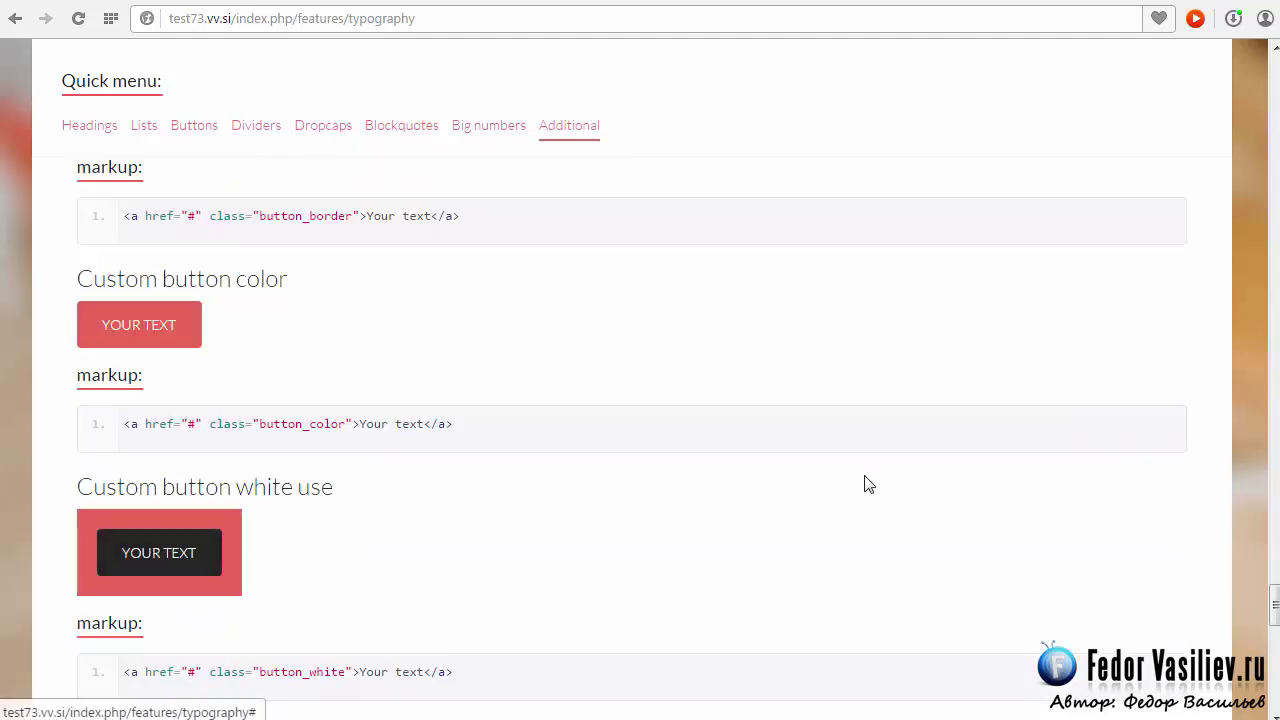
{"action": "scroll", "coordinate": [677, 444], "scroll_direction": "down", "scroll_amount": 3}
{"action": "scroll", "coordinate": [675, 444], "scroll_direction": "up", "scroll_amount": 4}
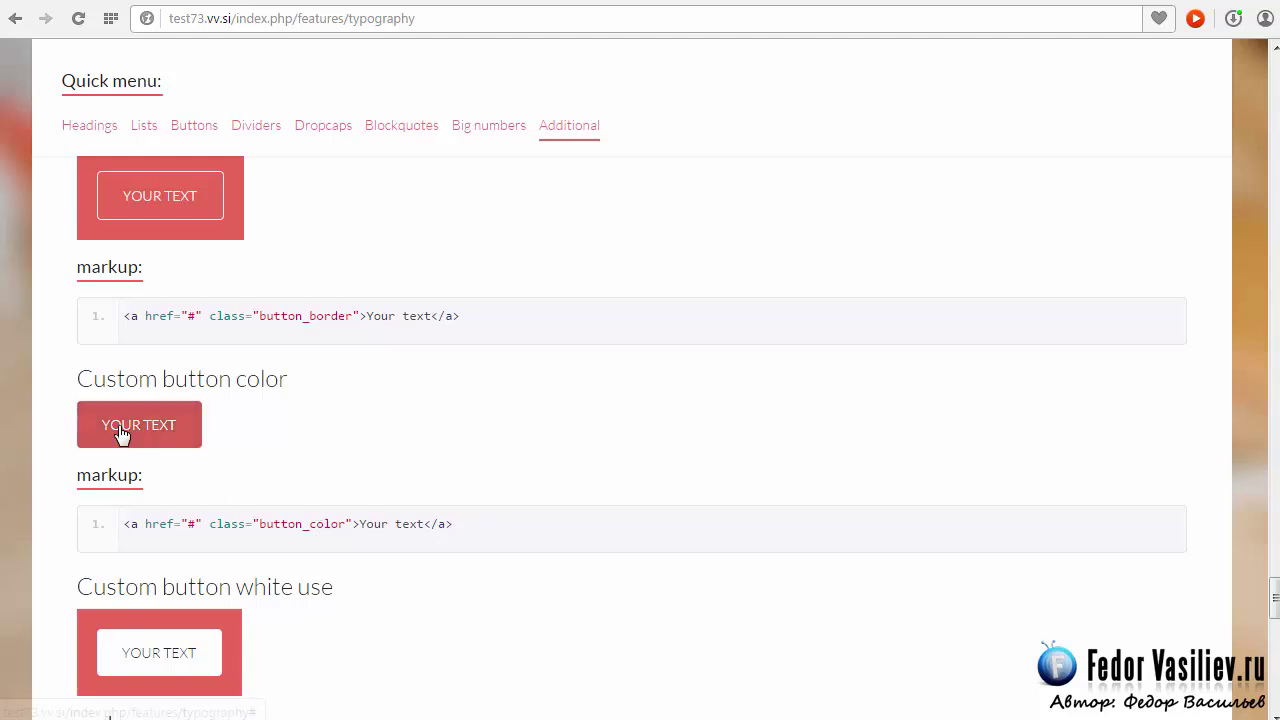
- Copy the markup of the "Custom button color" example from the Typography page
{"action": "left_click_drag", "start_coordinate": [460, 524], "coordinate": [133, 526]}
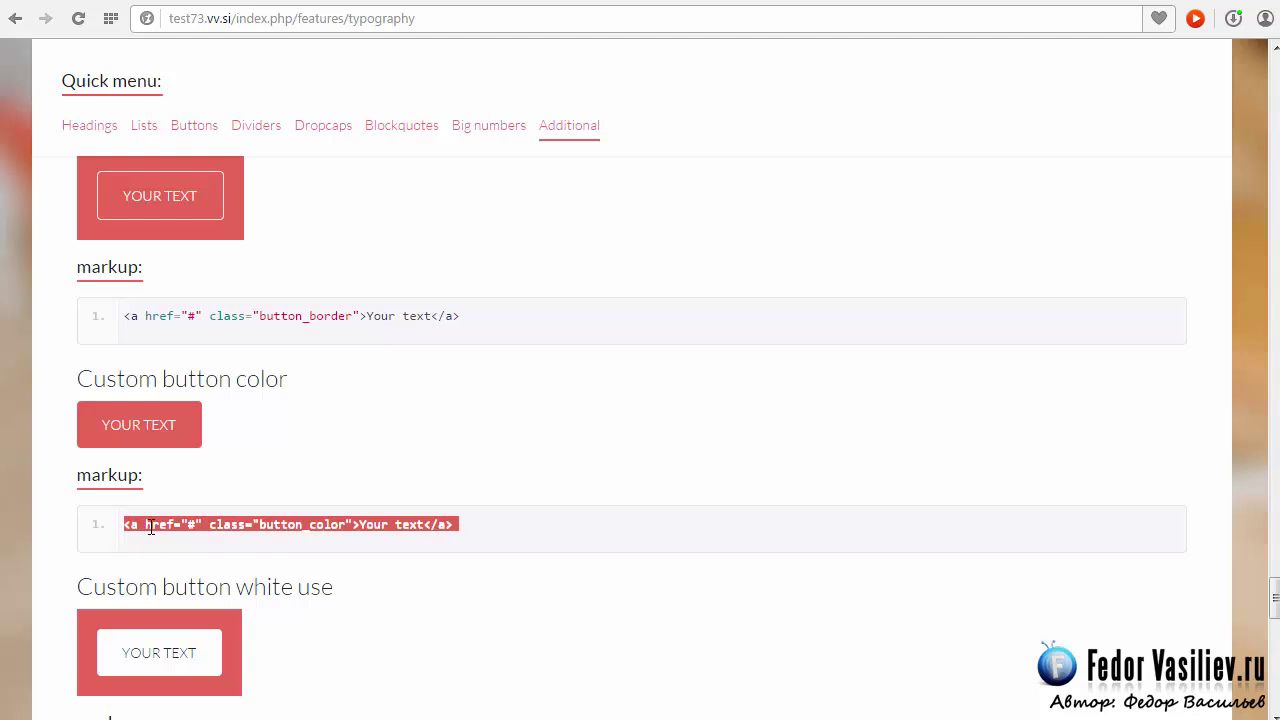
{"action": "right_click", "coordinate": [238, 521]}
{"action": "left_click", "coordinate": [300, 586]}
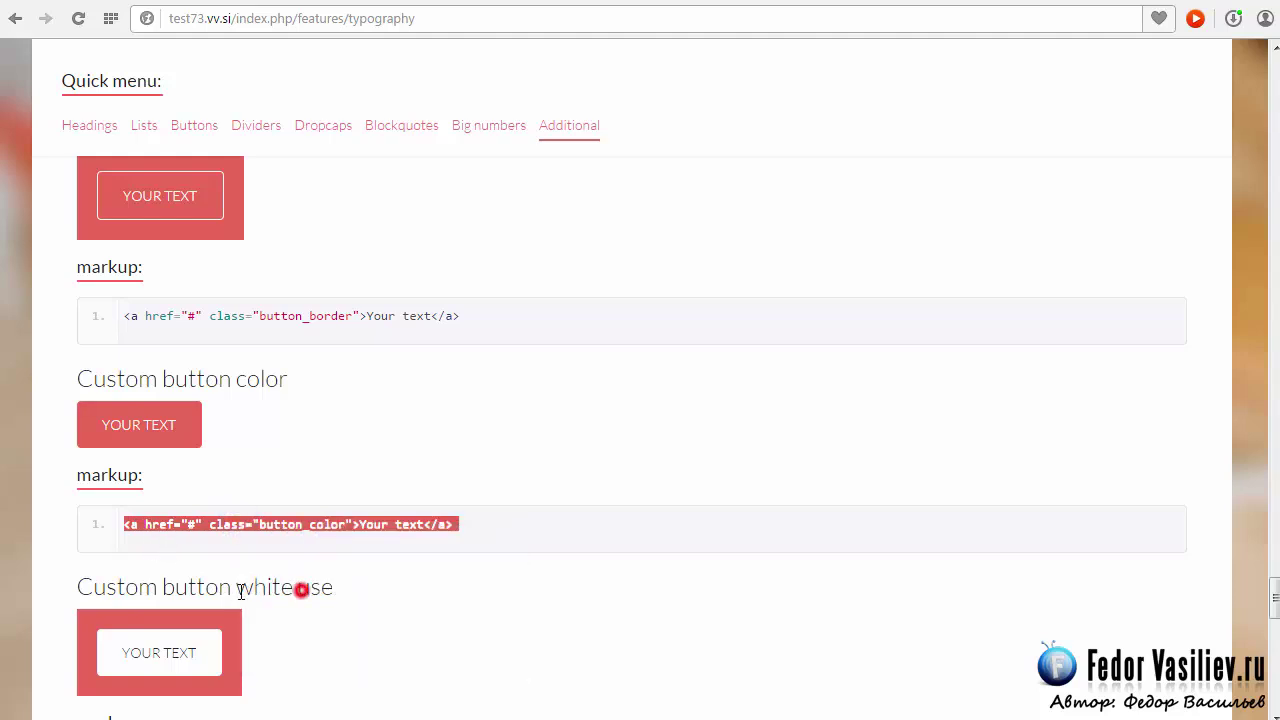
{"action": "left_click", "coordinate": [222, 546]}
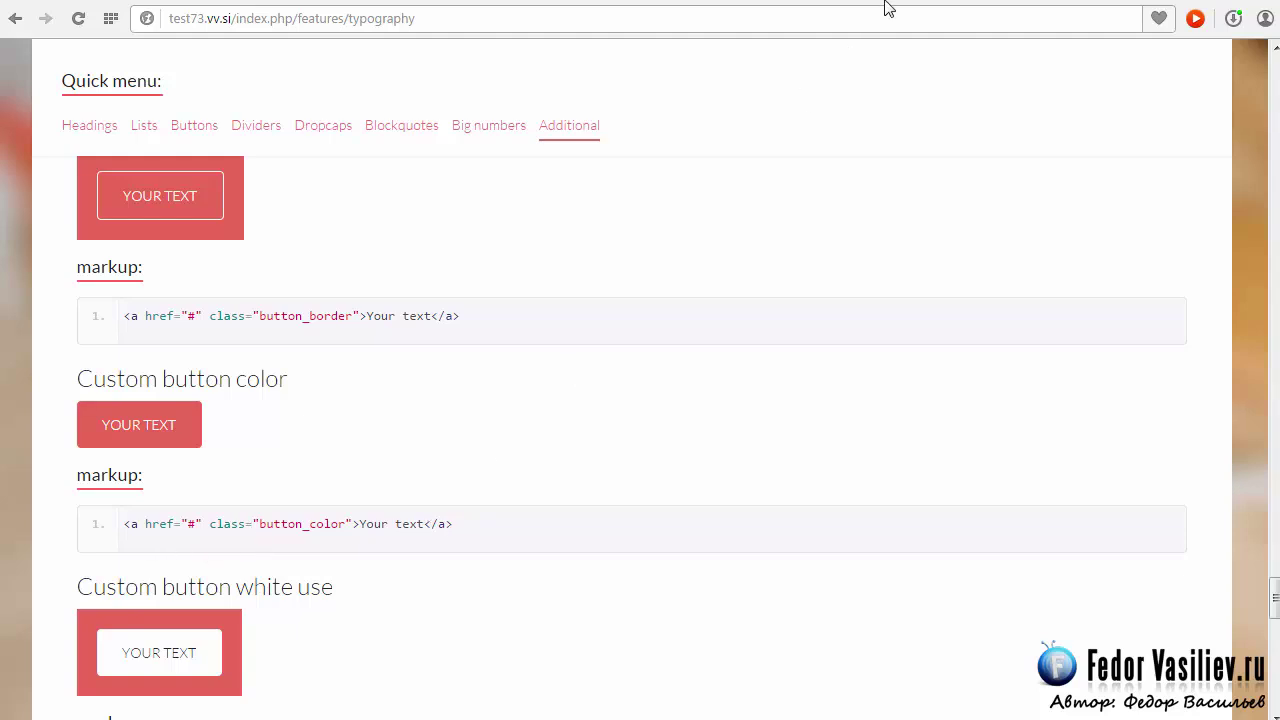
- Return to the module editor and paste the button_color link markup below the closing yjsgnote tag in the source code
{"action": "left_click", "coordinate": [975, 6]}
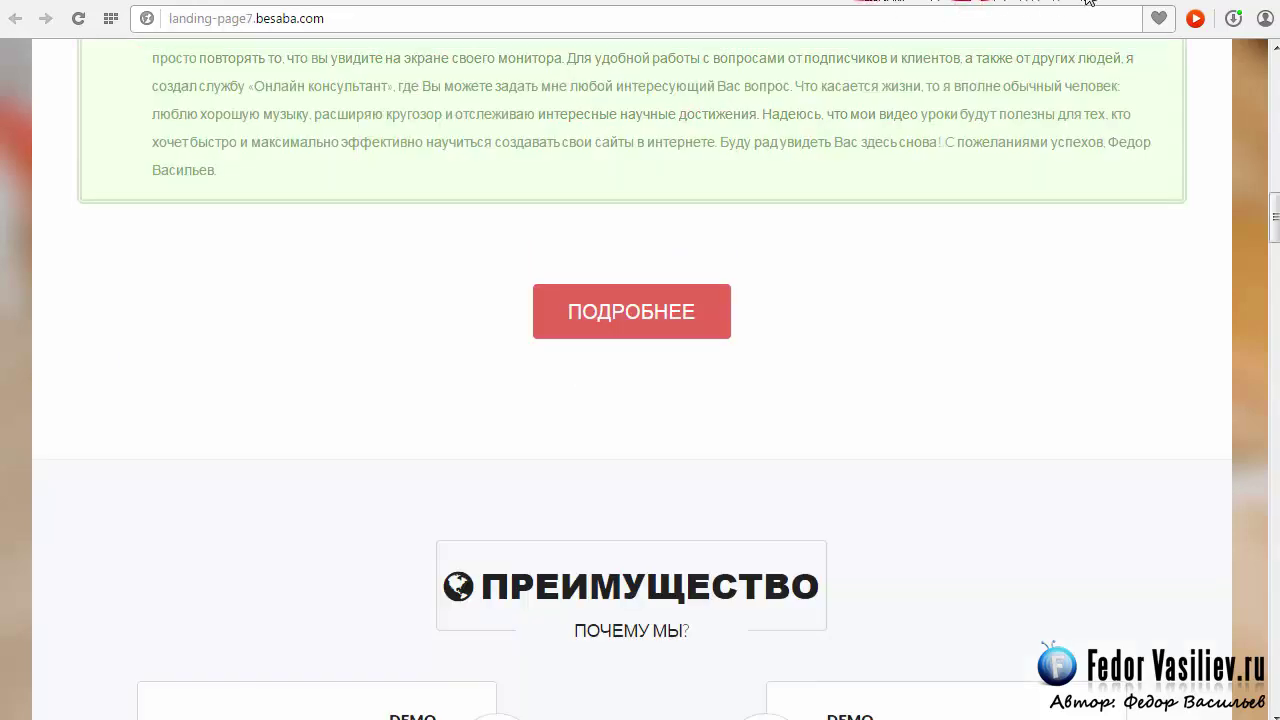
{"action": "left_click", "coordinate": [1088, 2]}
{"action": "scroll", "coordinate": [733, 399], "scroll_direction": "down", "scroll_amount": 3}
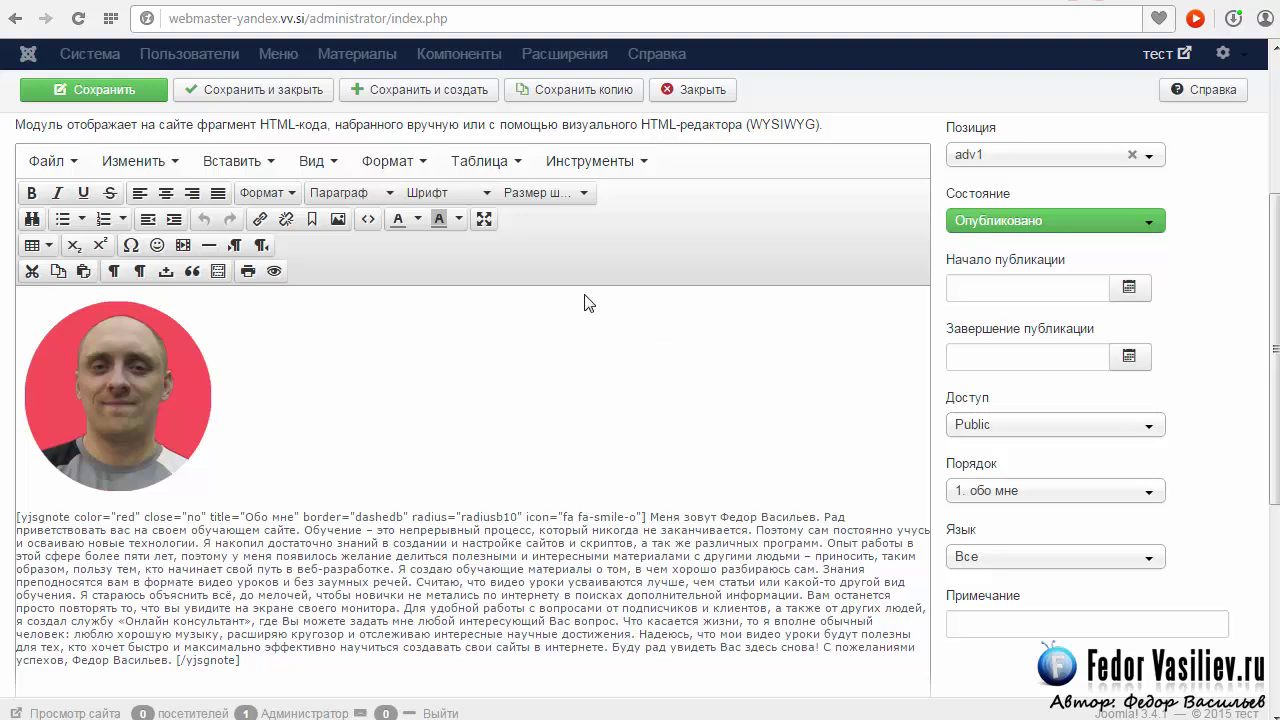
{"action": "scroll", "coordinate": [588, 303], "scroll_direction": "up", "scroll_amount": 1}
{"action": "scroll", "coordinate": [590, 300], "scroll_direction": "down", "scroll_amount": 2}
{"action": "scroll", "coordinate": [600, 305], "scroll_direction": "up", "scroll_amount": 2}
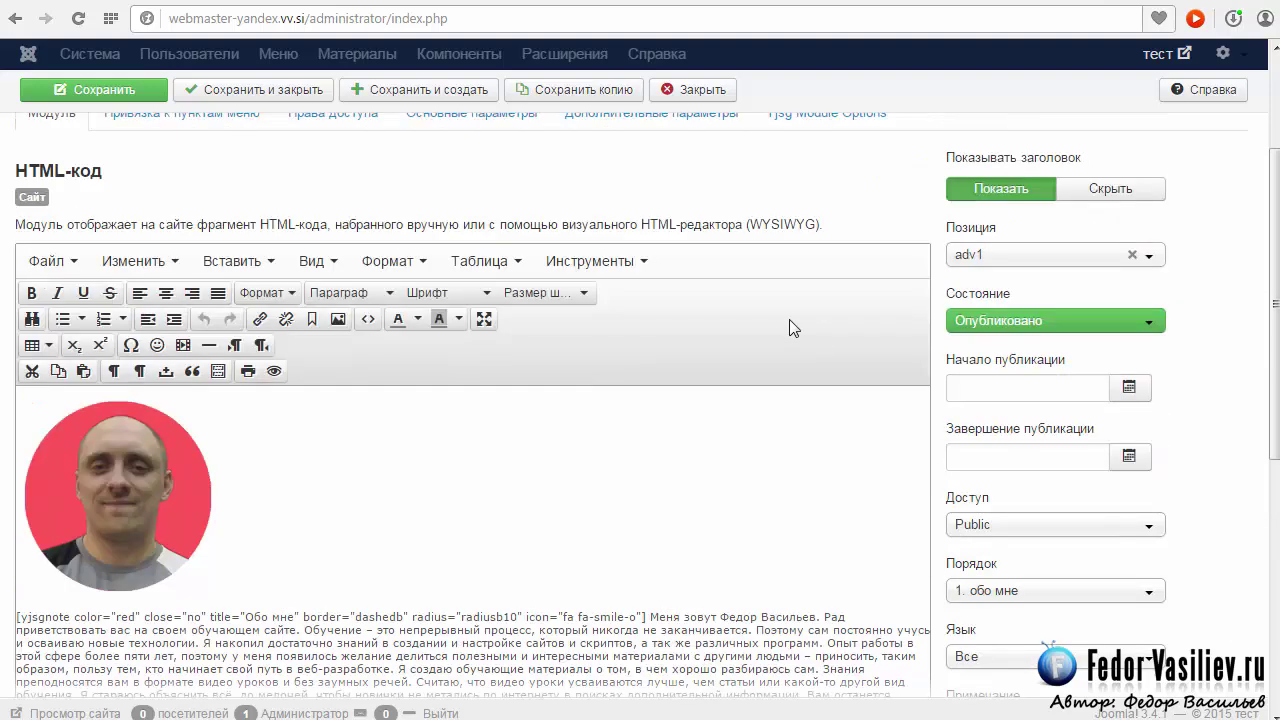
{"action": "left_click", "coordinate": [368, 319]}
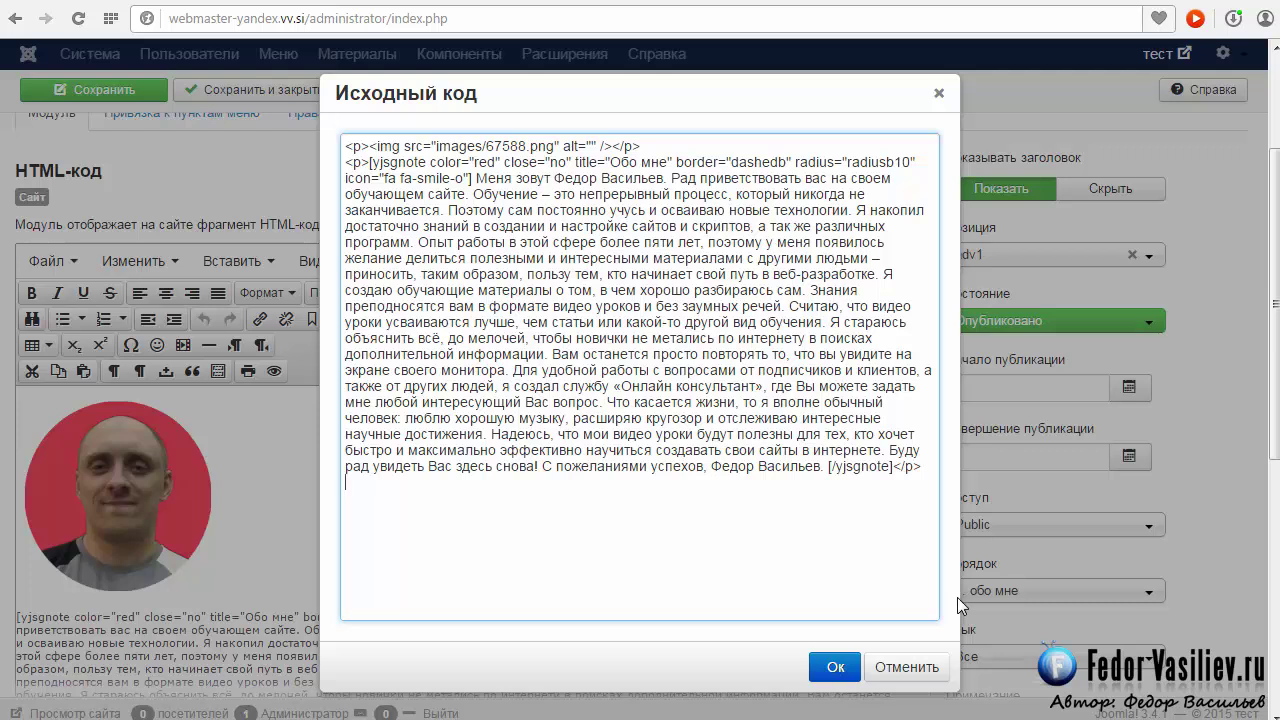
{"action": "key", "text": "ctrl+v"}
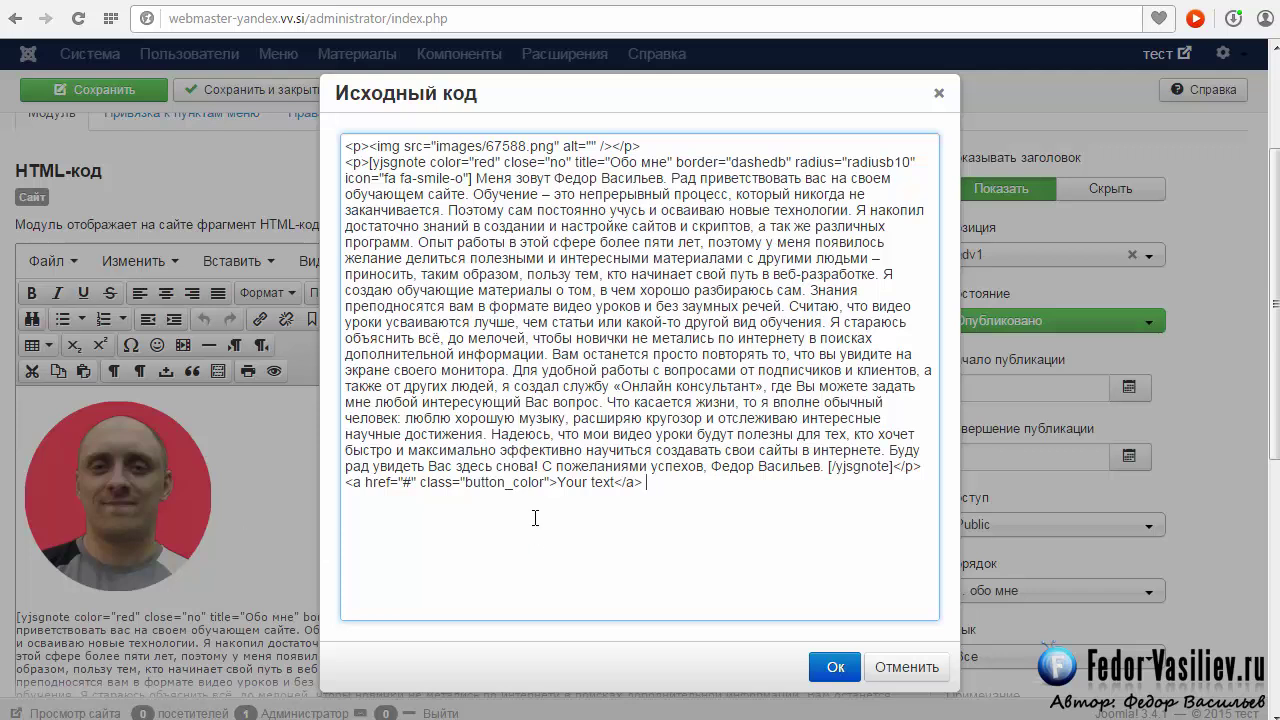
- Set the pasted button link's text to "ПОДРОБНЕЕ" and review the button on the live site
{"action": "mouse_move", "coordinate": [547, 483]}
{"action": "left_mouse_down"}
{"action": "mouse_move", "coordinate": [467, 486]}
{"action": "mouse_move", "coordinate": [545, 484]}
{"action": "left_mouse_up"}
{"action": "left_click", "coordinate": [494, 487]}
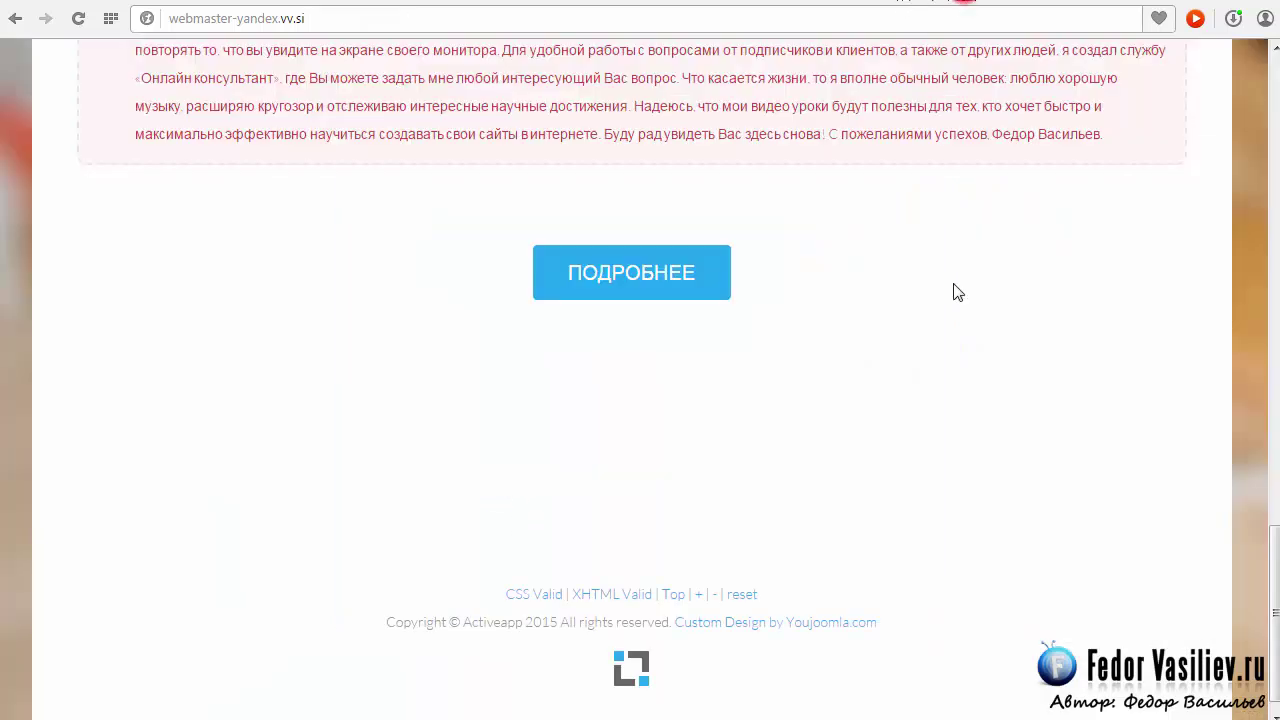
{"action": "scroll", "coordinate": [954, 289], "scroll_direction": "up", "scroll_amount": 15}
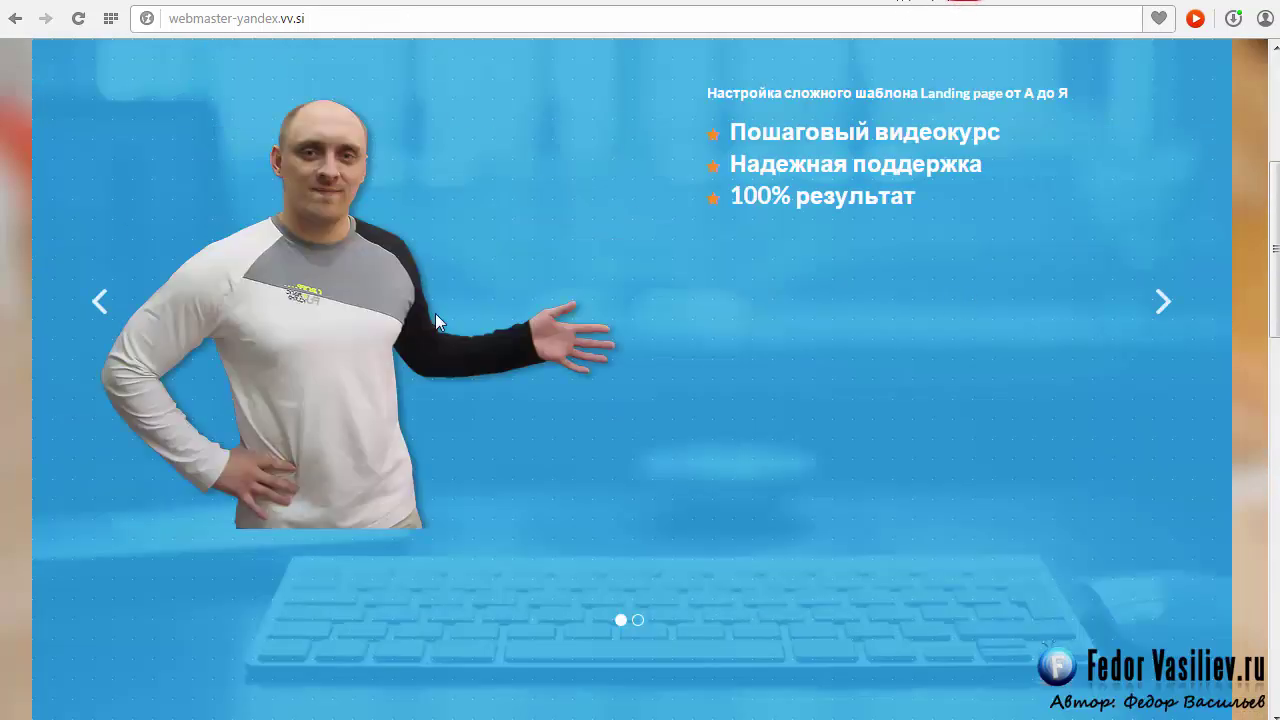
- Compare the live landing page with the slider and "Обо мне" section of the demo site landing-page7.besaba.com
{"action": "left_click", "coordinate": [938, 264]}
{"action": "scroll", "coordinate": [700, 305], "scroll_direction": "down", "scroll_amount": 4}
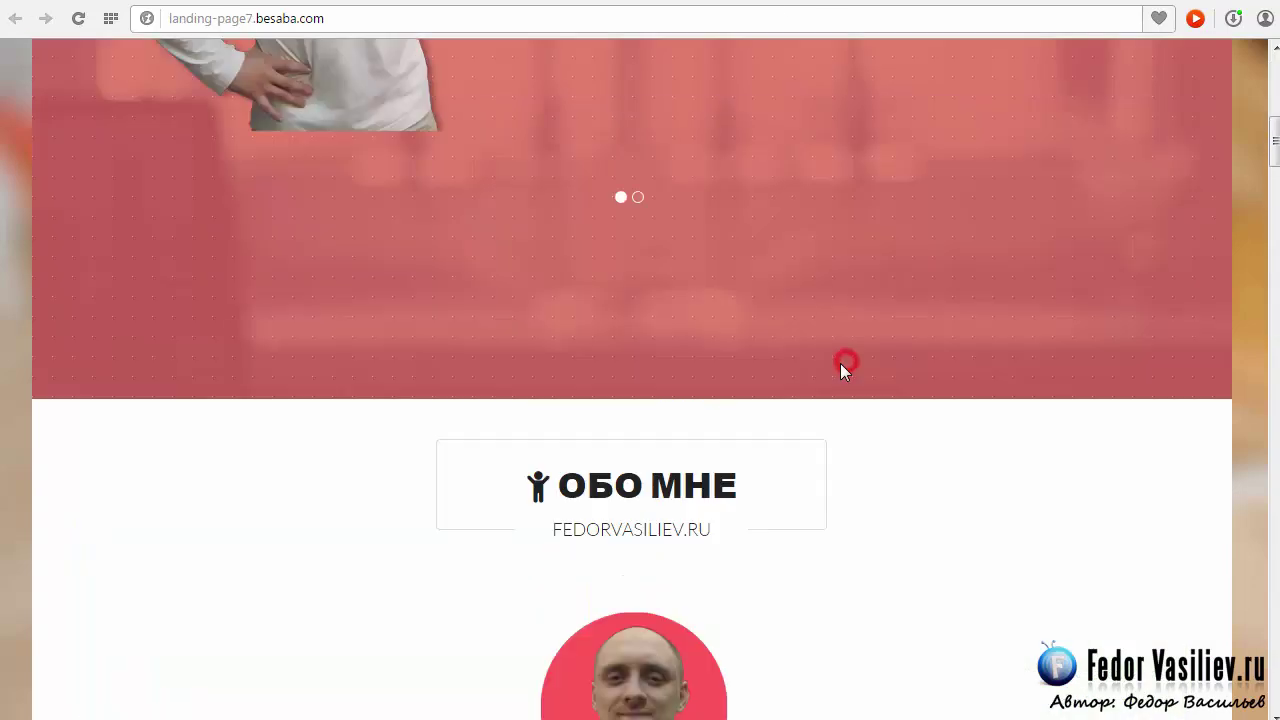
{"action": "scroll", "coordinate": [843, 363], "scroll_direction": "up", "scroll_amount": 5}
{"action": "scroll", "coordinate": [814, 304], "scroll_direction": "down", "scroll_amount": 4}
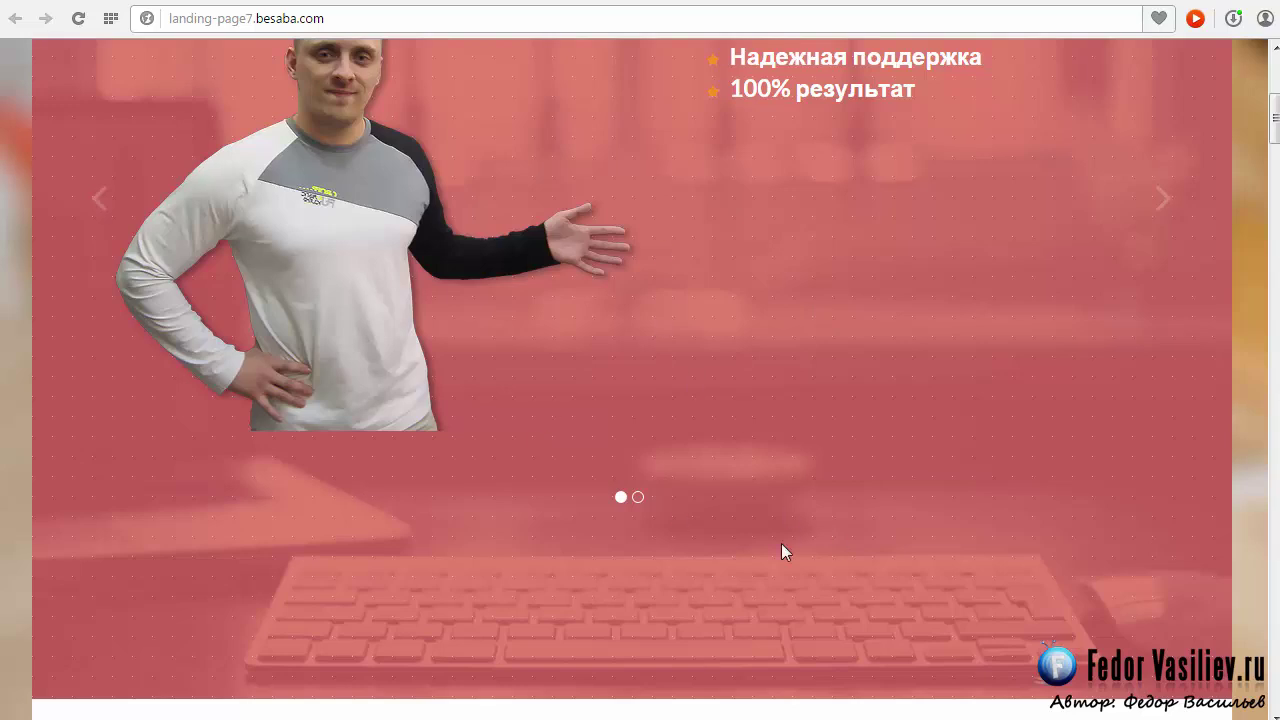
{"action": "scroll", "coordinate": [974, 409], "scroll_direction": "up", "scroll_amount": 3}
{"action": "scroll", "coordinate": [734, 417], "scroll_direction": "down", "scroll_amount": 3}
- Return to the module's source code and examine the class="button_color" attribute of the button link
{"action": "left_click", "coordinate": [1099, 4]}
{"action": "left_click_drag", "start_coordinate": [545, 482], "coordinate": [428, 484]}
{"action": "left_click", "coordinate": [491, 477]}
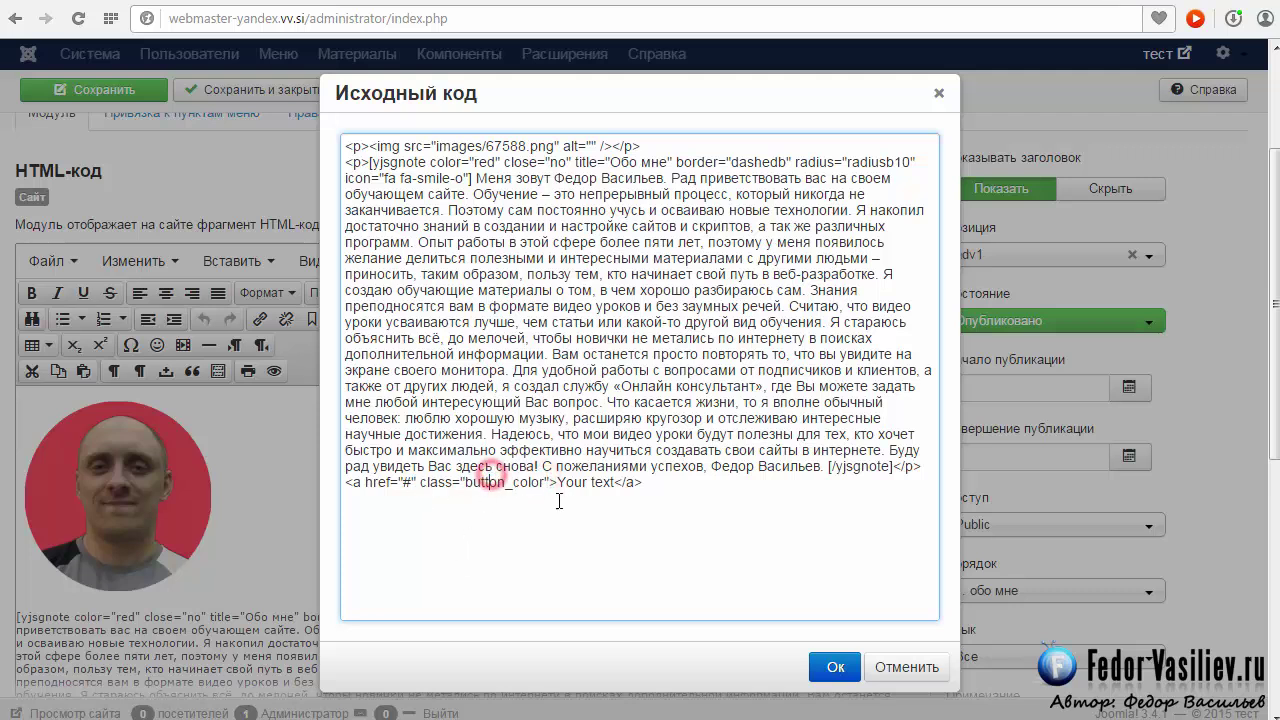
{"action": "left_click_drag", "start_coordinate": [549, 482], "coordinate": [422, 485]}
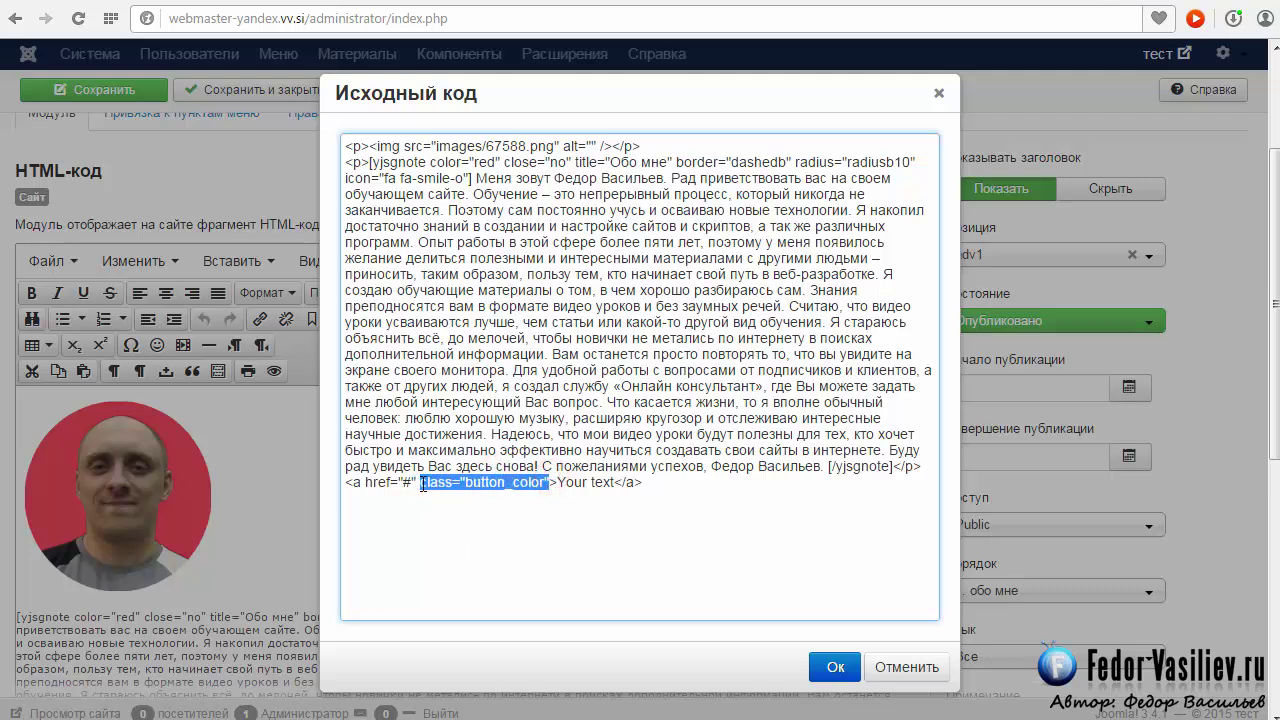
{"action": "left_click", "coordinate": [476, 470]}
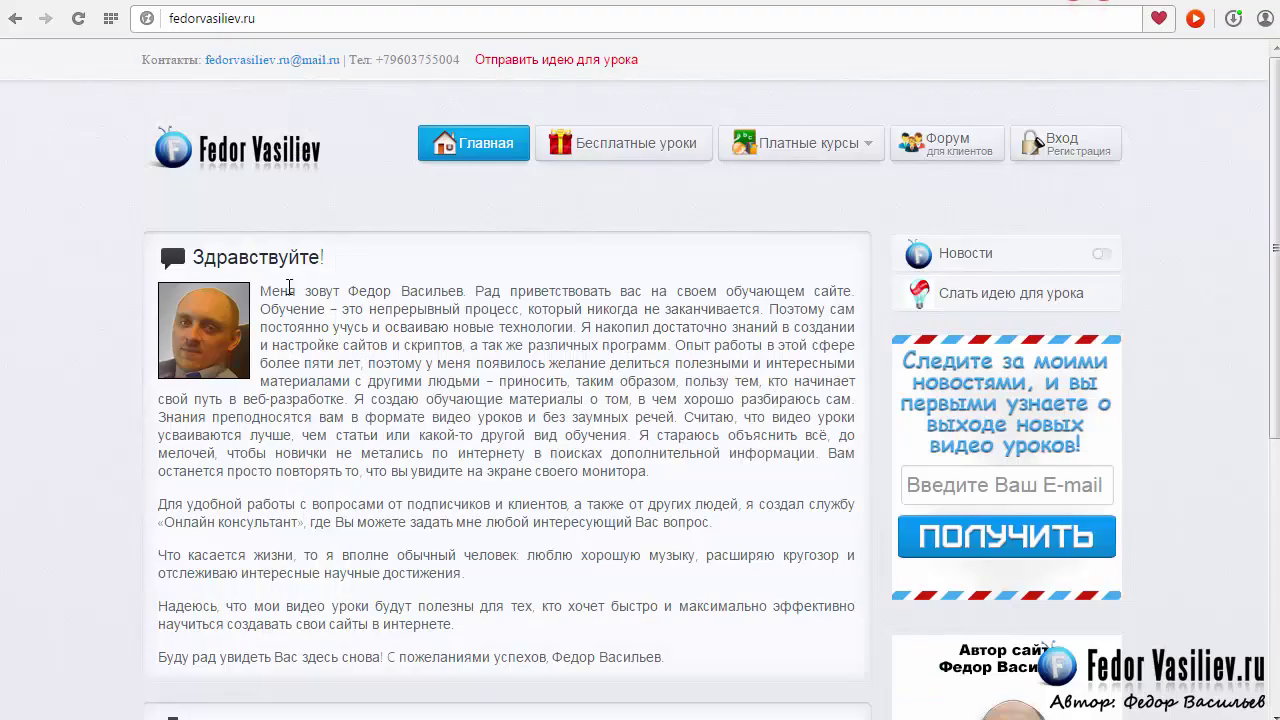
- Switch to the fedorvasiliev.ru site and copy its web address
{"action": "left_click", "coordinate": [279, 17]}
{"action": "key", "text": "ctrl+c"}
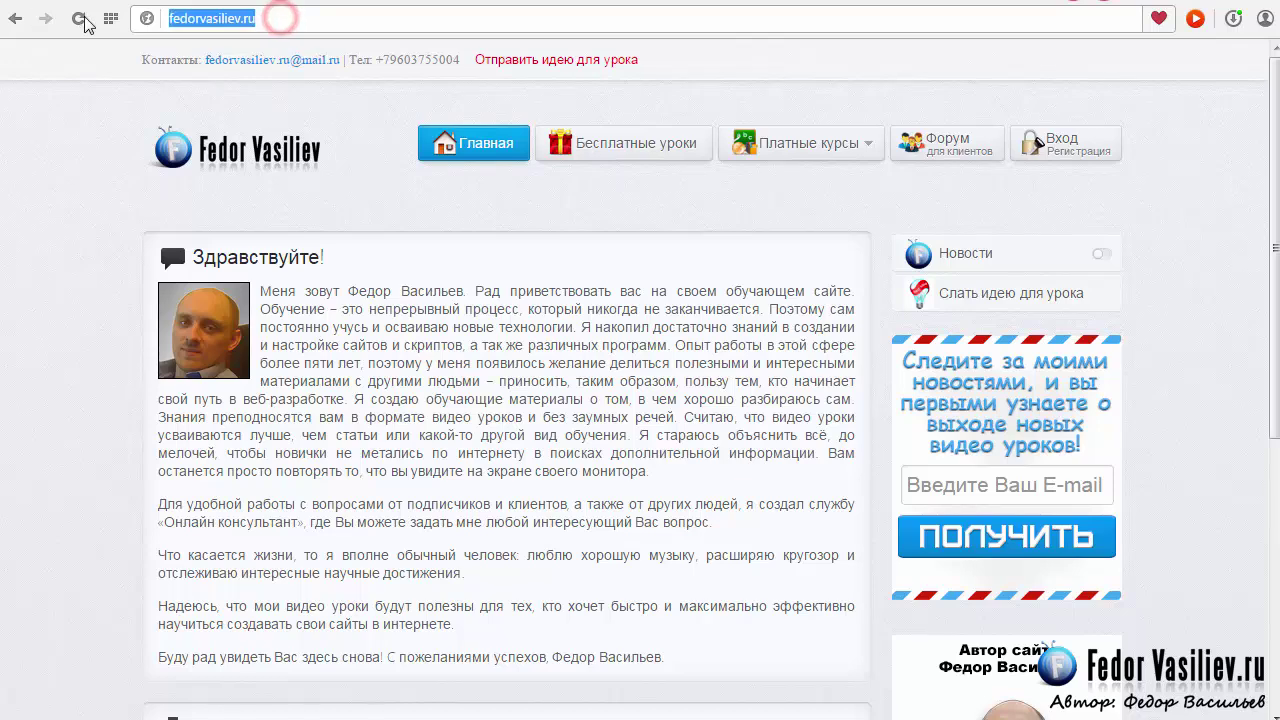
{"action": "right_click", "coordinate": [183, 22]}
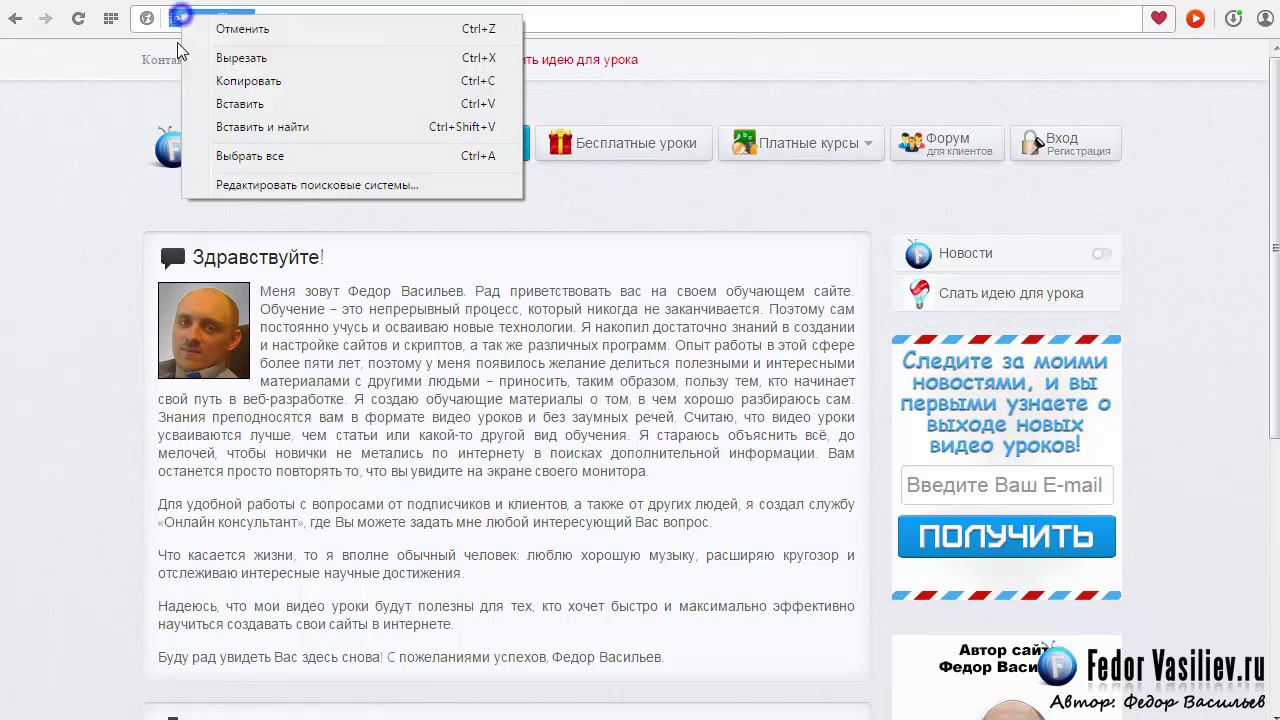
{"action": "left_click", "coordinate": [215, 80]}
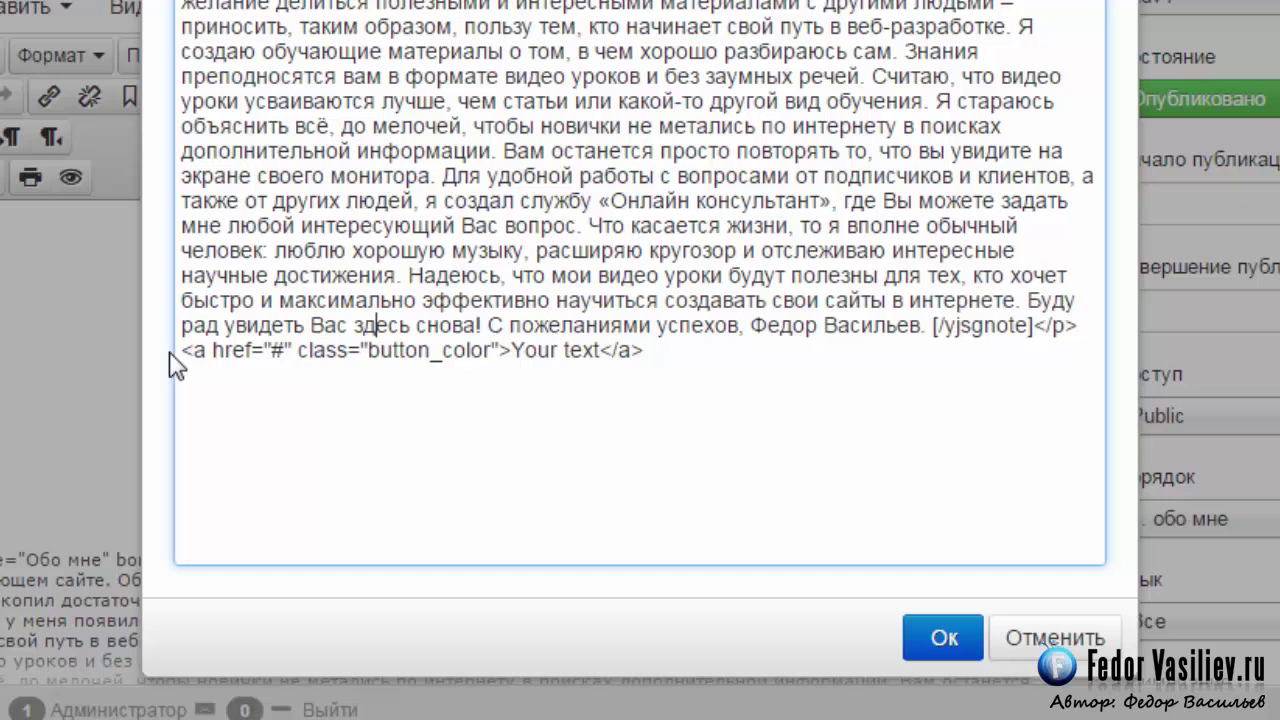
{"action": "left_click_drag", "start_coordinate": [346, 482], "coordinate": [642, 483]}
{"action": "left_click_drag", "start_coordinate": [642, 284], "coordinate": [663, 282]}
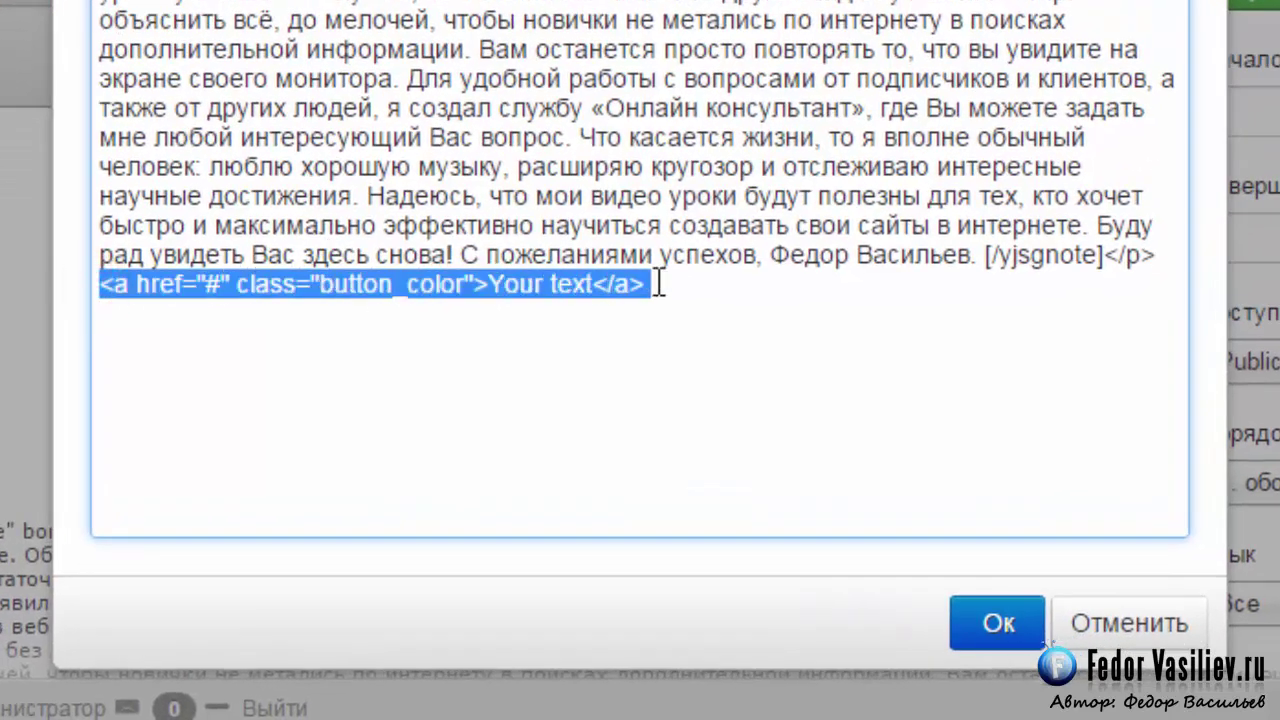
{"action": "left_click", "coordinate": [372, 360]}
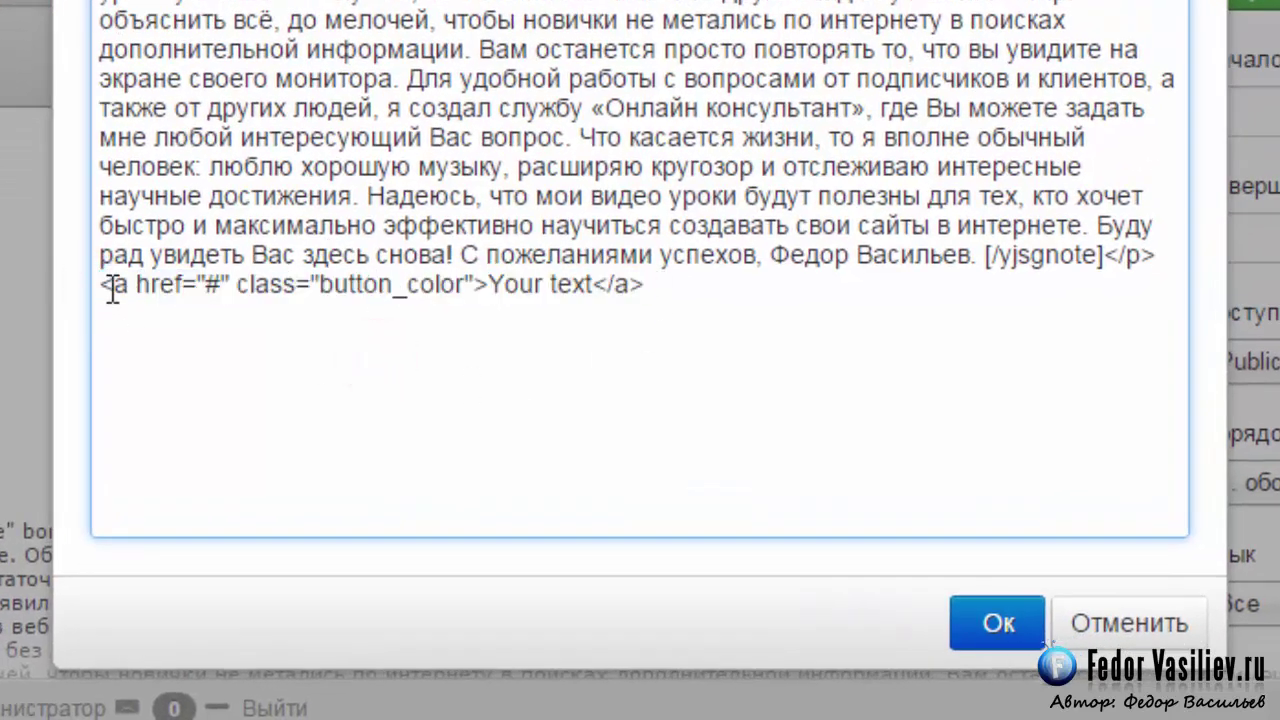
{"action": "left_click_drag", "start_coordinate": [112, 286], "coordinate": [185, 288]}
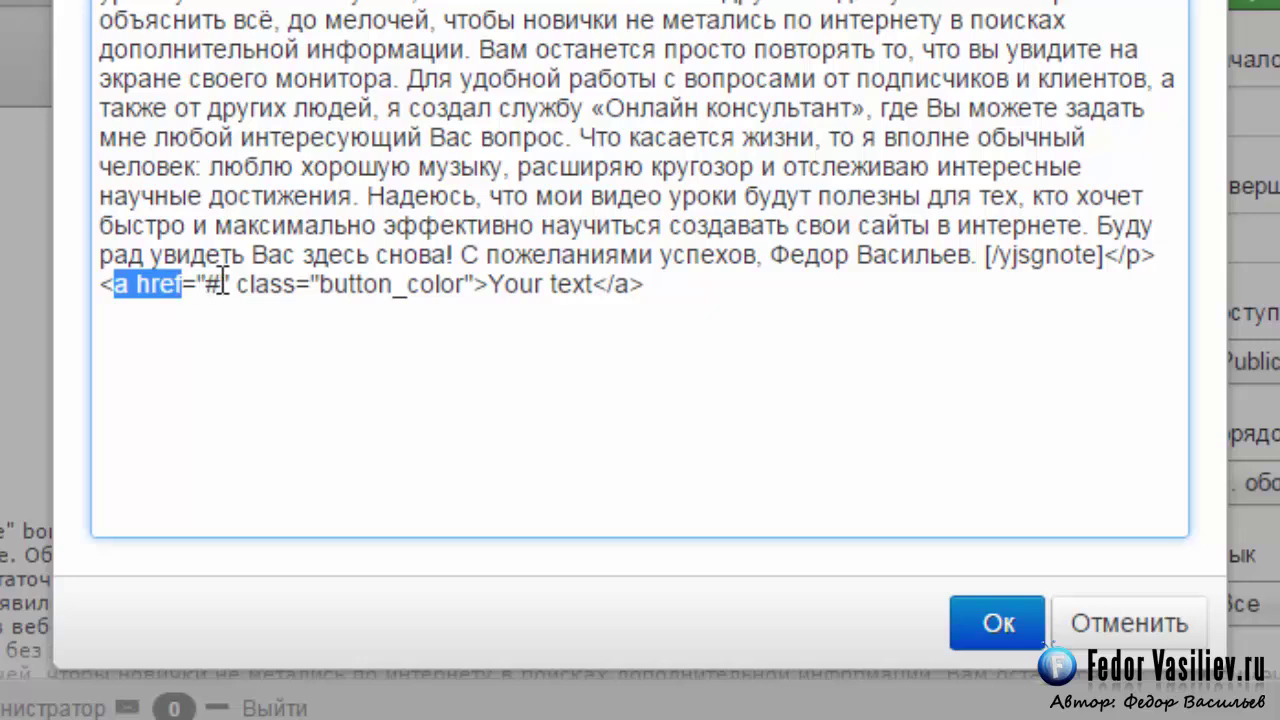
{"action": "left_click_drag", "start_coordinate": [221, 285], "coordinate": [205, 286]}
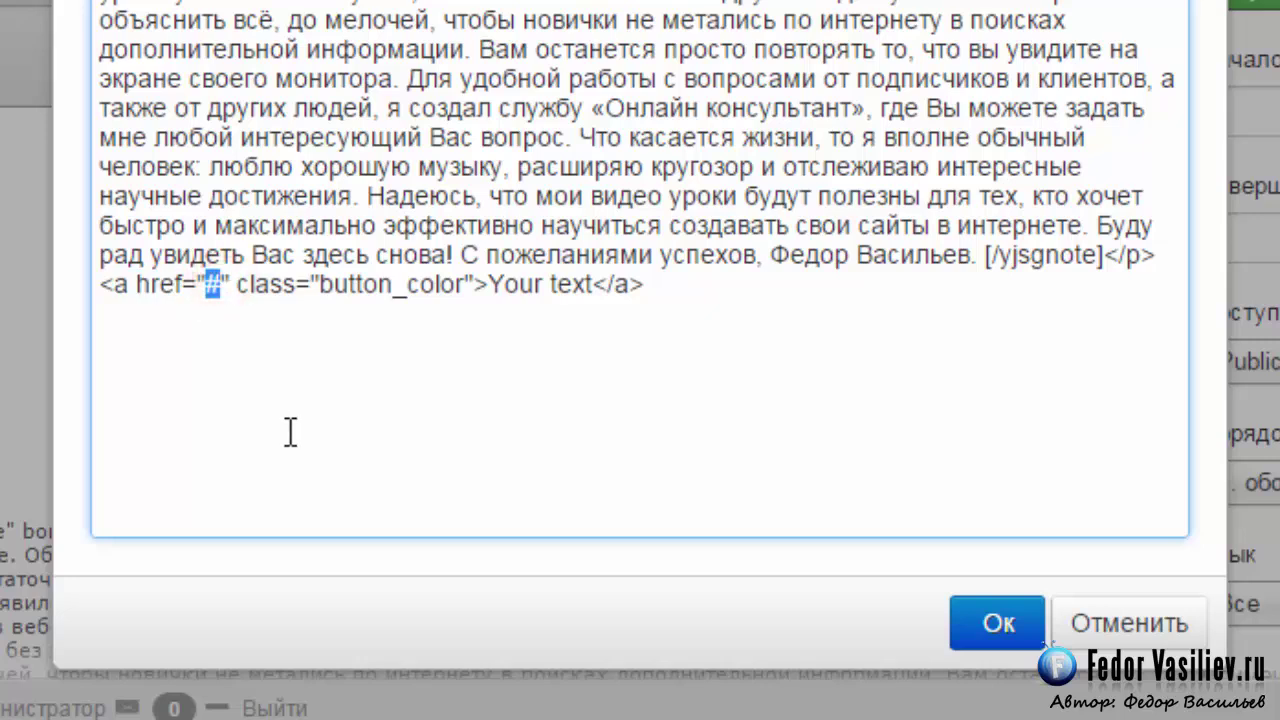
{"action": "key", "text": "BackSpace"}
{"action": "left_click", "coordinate": [208, 287]}
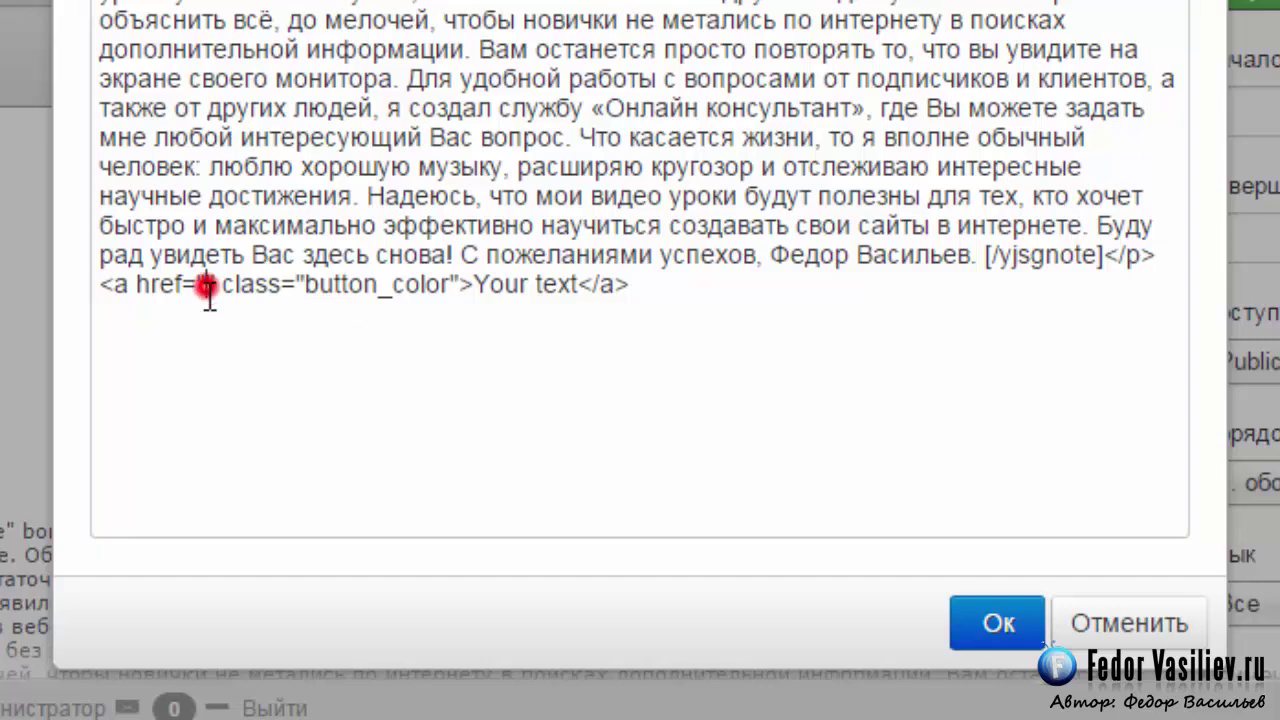
{"action": "key", "text": "ctrl+v"}
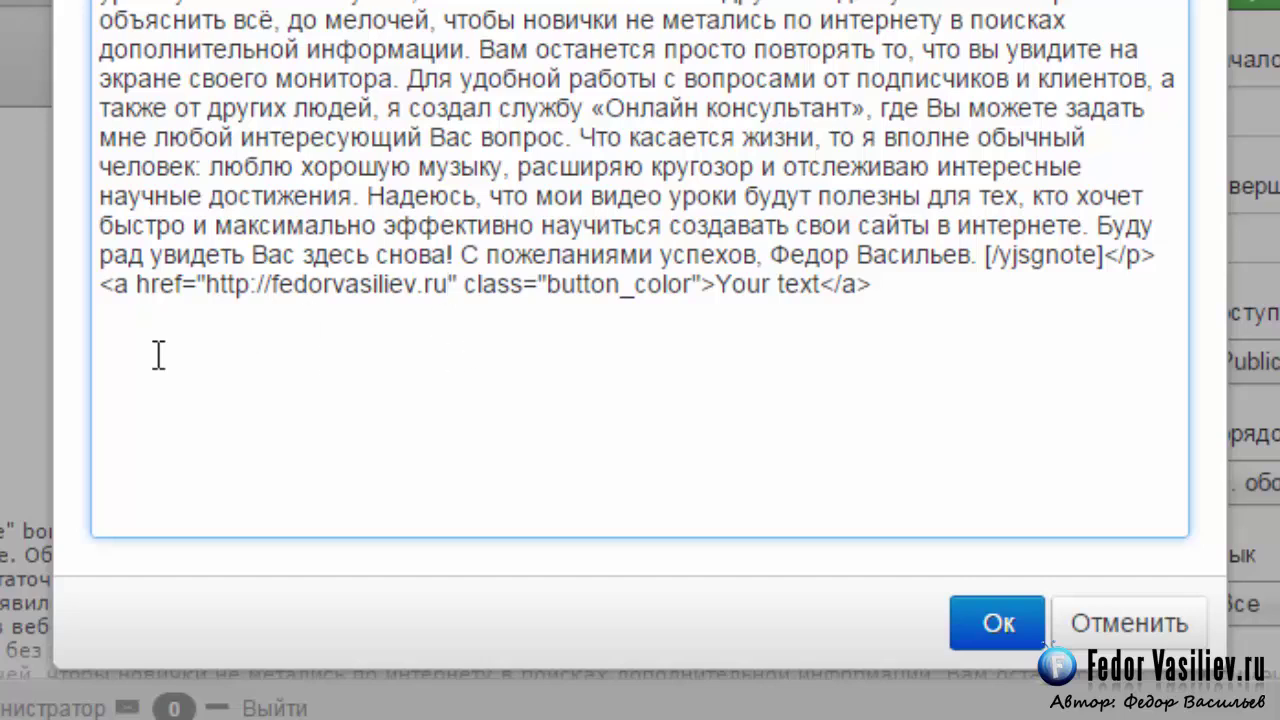
{"action": "left_click", "coordinate": [210, 287]}
{"action": "double_click", "coordinate": [208, 287]}
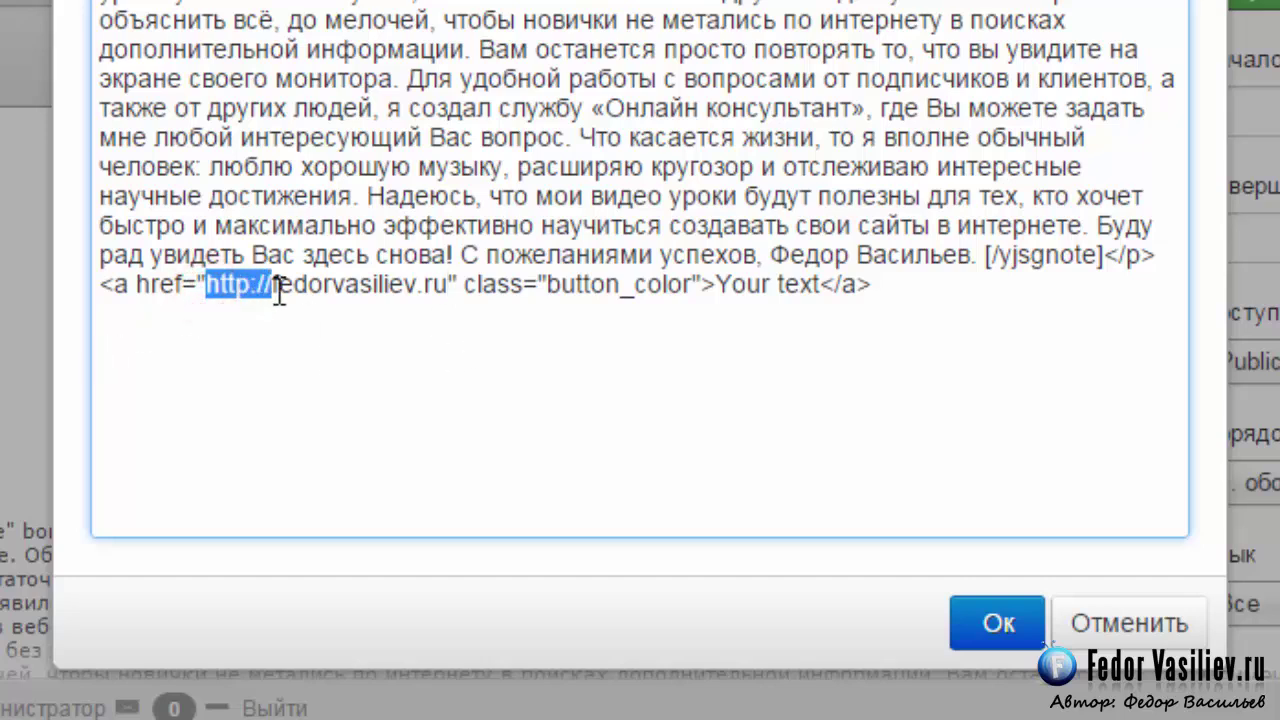
{"action": "left_click", "coordinate": [270, 290]}
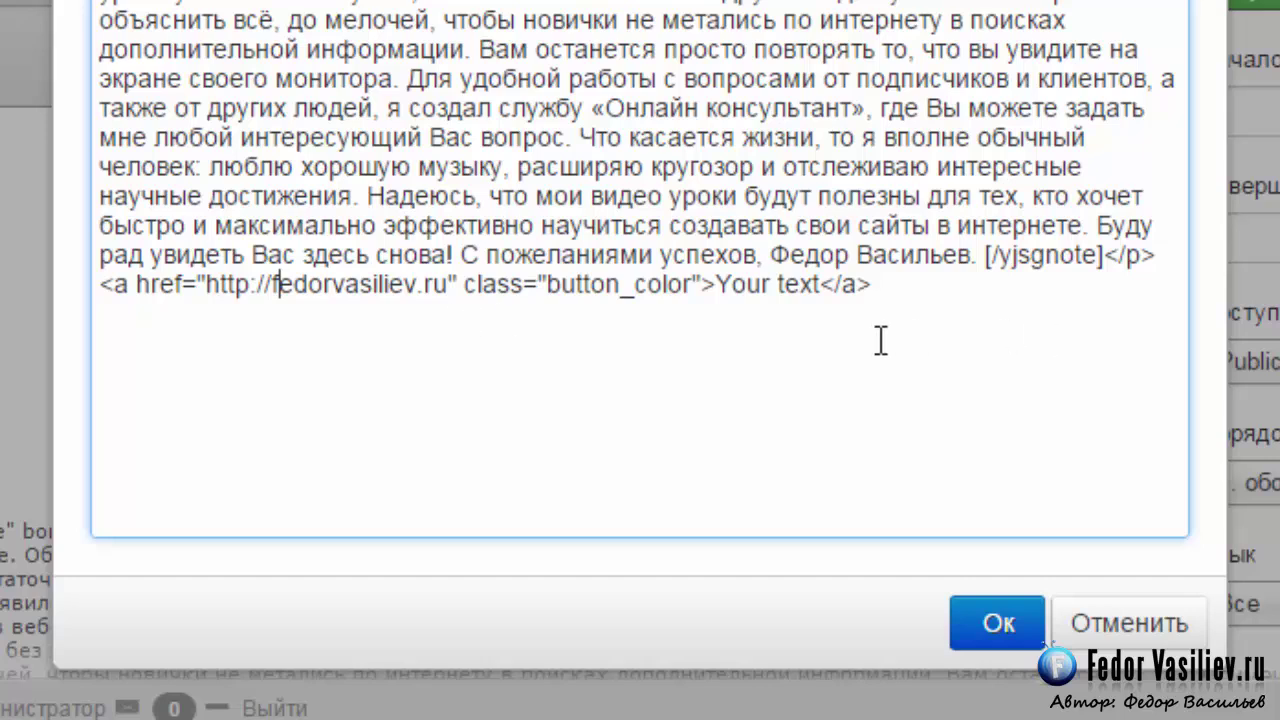
- Replace the button link's placeholder text with "подробнее" and save the module, checking the button on the live site
{"action": "left_click_drag", "start_coordinate": [822, 284], "coordinate": [714, 285]}
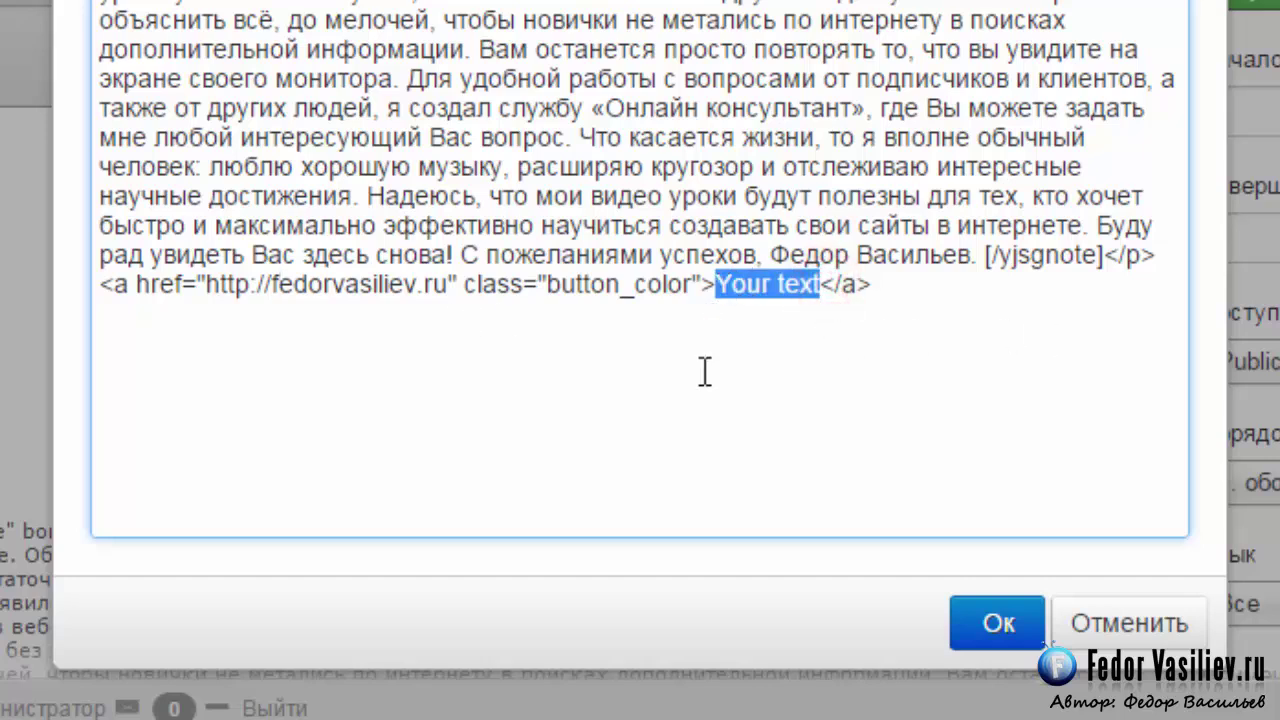
{"action": "key", "text": "Delete"}
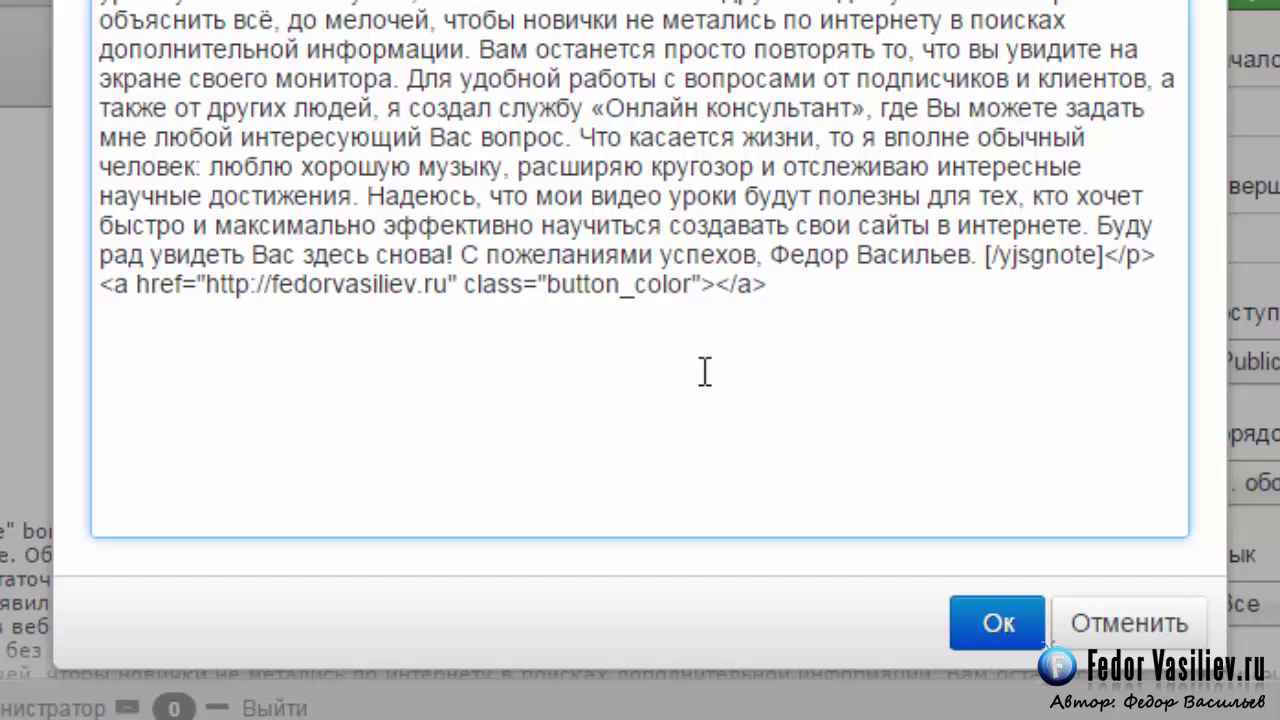
{"action": "type", "text": "подробнее"}
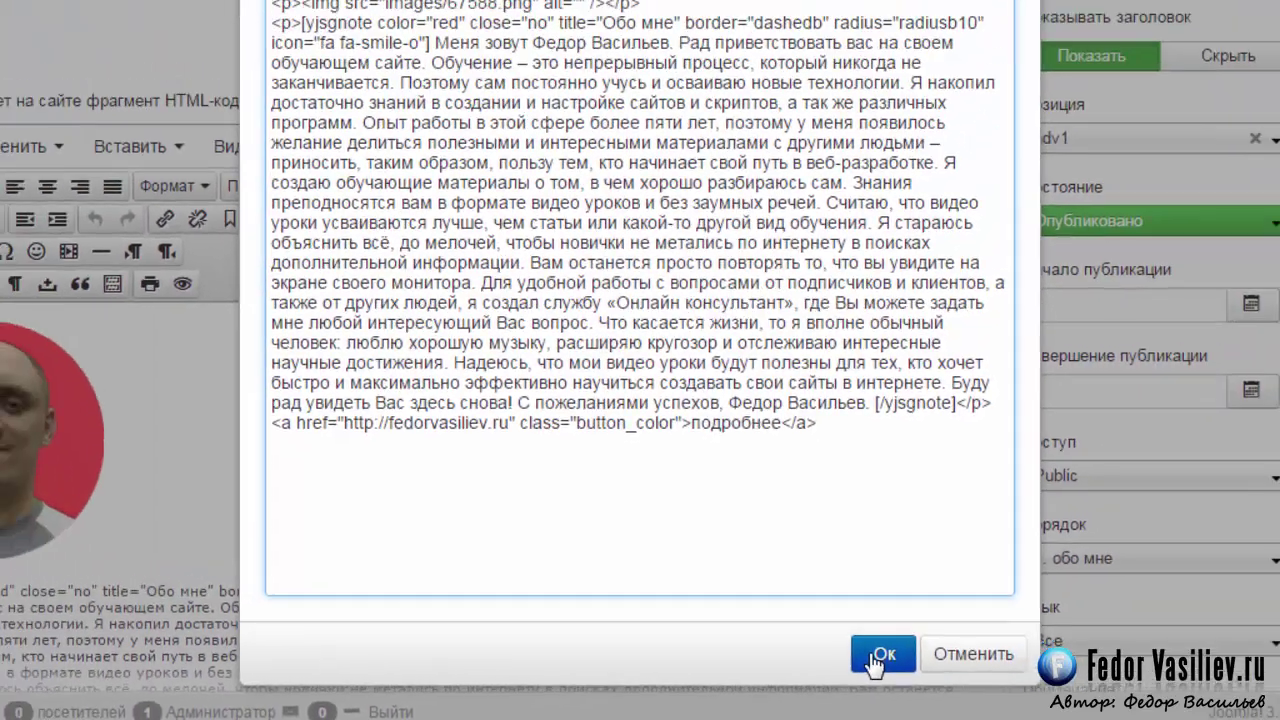
{"action": "left_click", "coordinate": [990, 628]}
{"action": "left_click", "coordinate": [100, 89]}
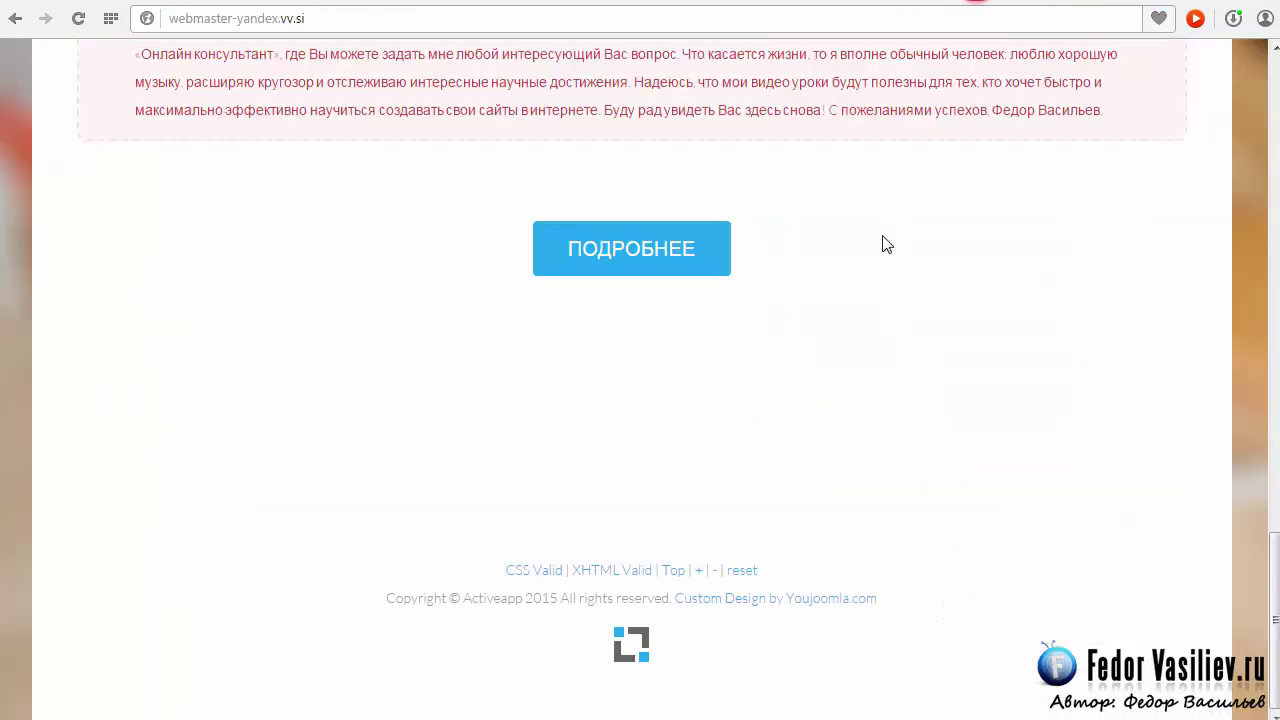
{"action": "scroll", "coordinate": [885, 245], "scroll_direction": "up", "scroll_amount": 2}
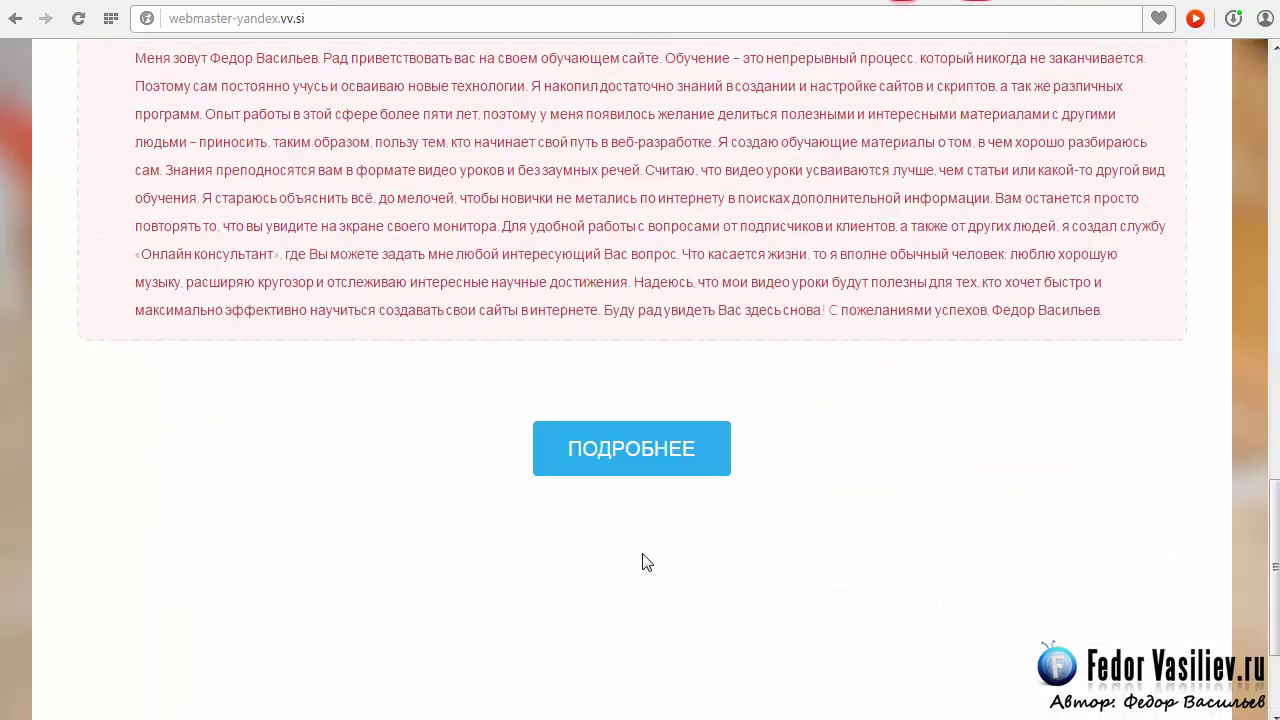